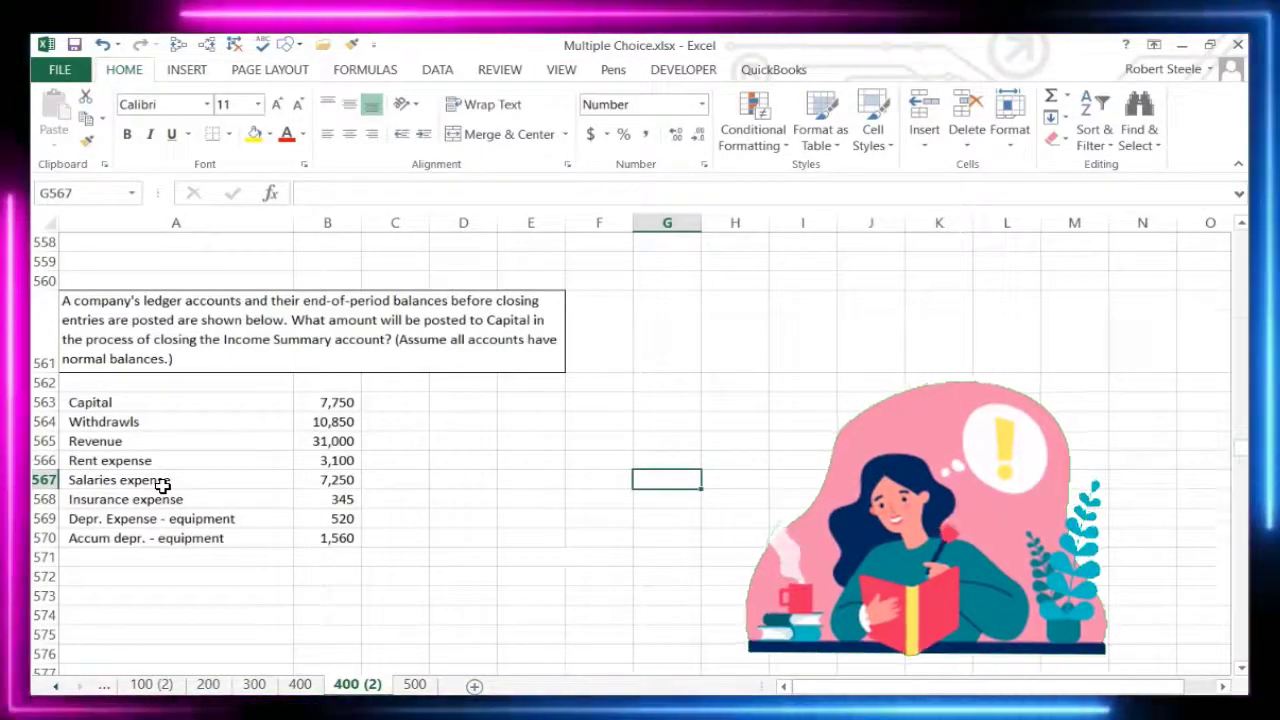
# Snap the Multiple Choice workbook to the left half and pick the Homework workbook for the right.
pyautogui.moveTo(908, 48); pyautogui.dragTo(5, 300)
pyautogui.click(860, 270)
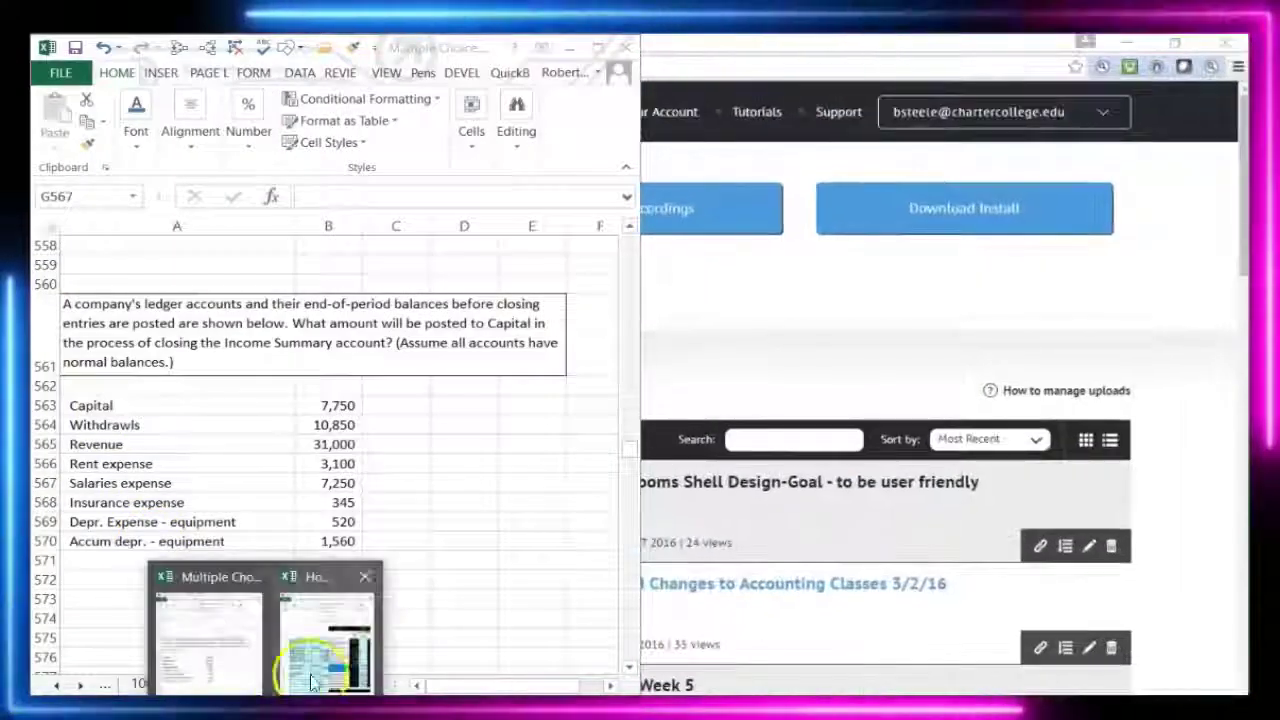
# Place the Homework reference workbook on the right half and widen the left question window.
pyautogui.click(315, 625)
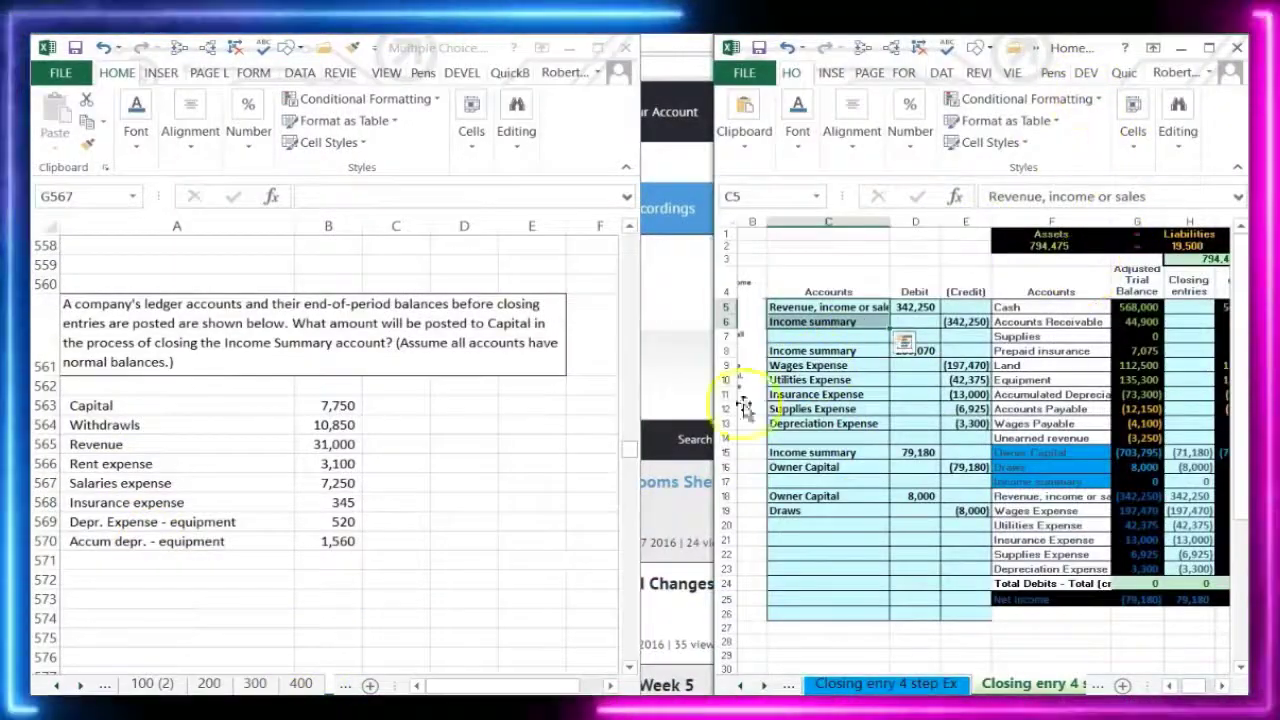
pyautogui.moveTo(640, 468); pyautogui.dragTo(713, 472)
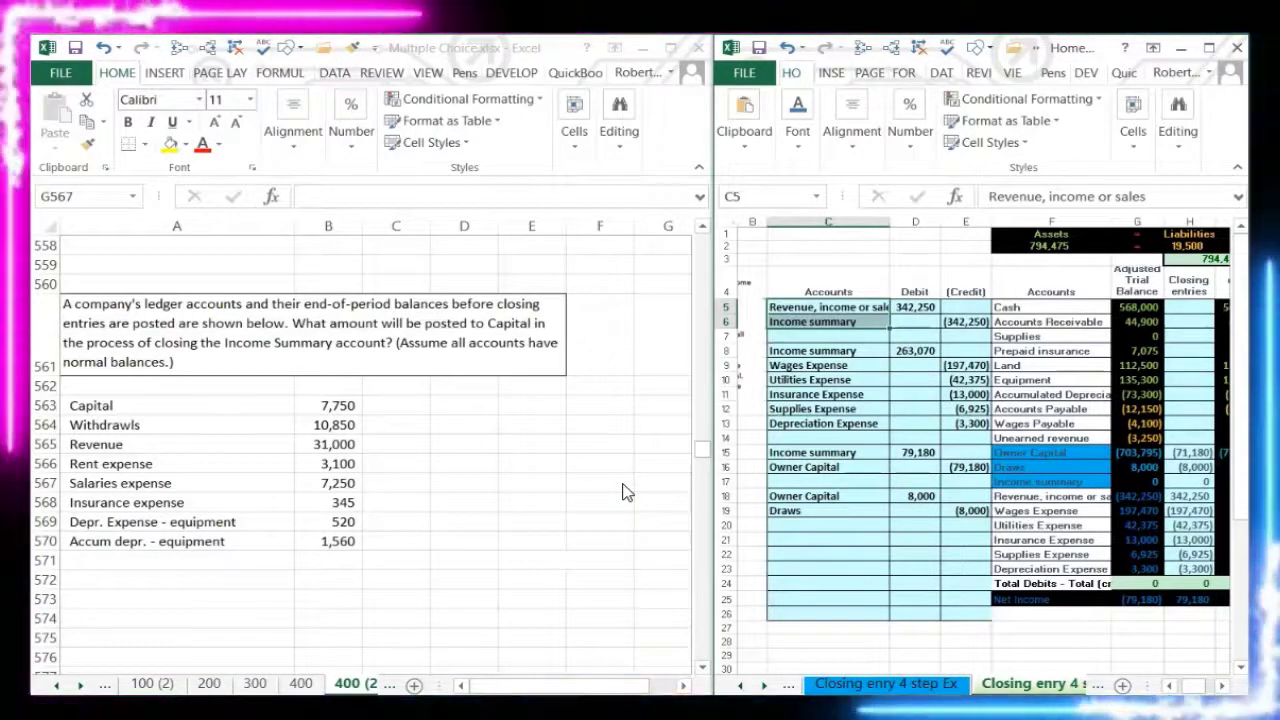
pyautogui.click(1126, 352)
pyautogui.moveTo(1090, 307); pyautogui.dragTo(1119, 390)
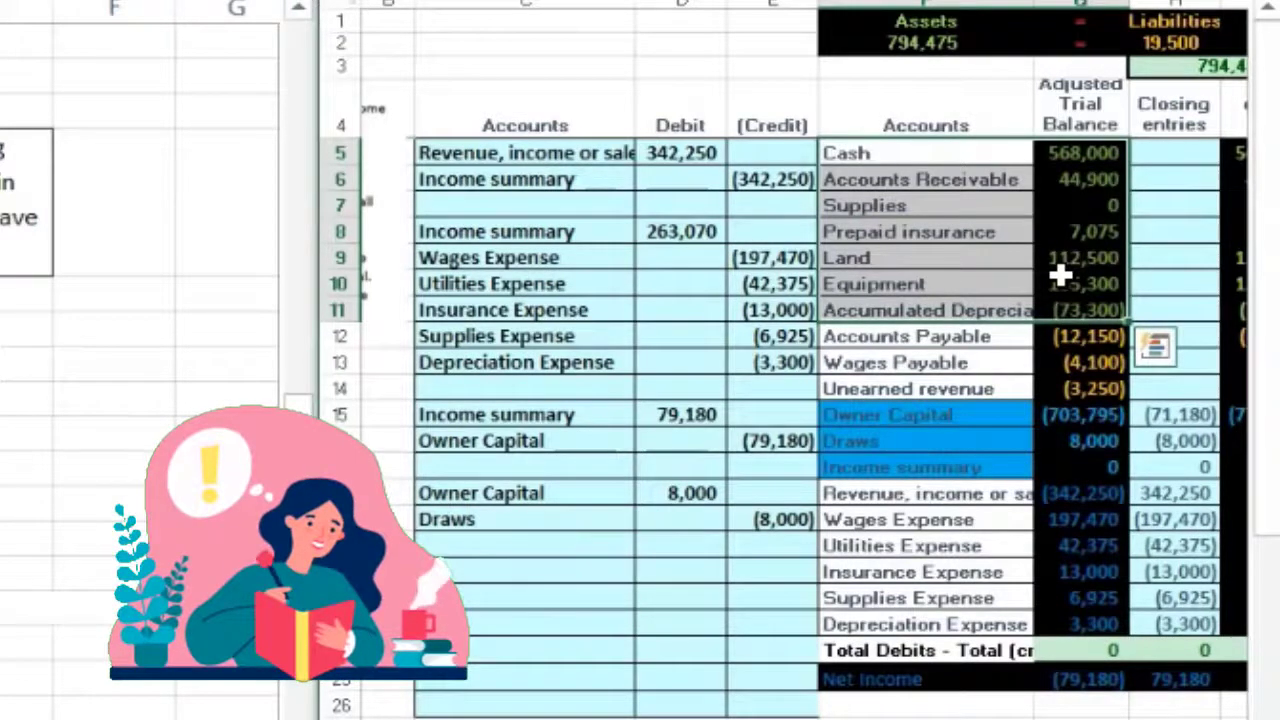
pyautogui.click(40, 634)
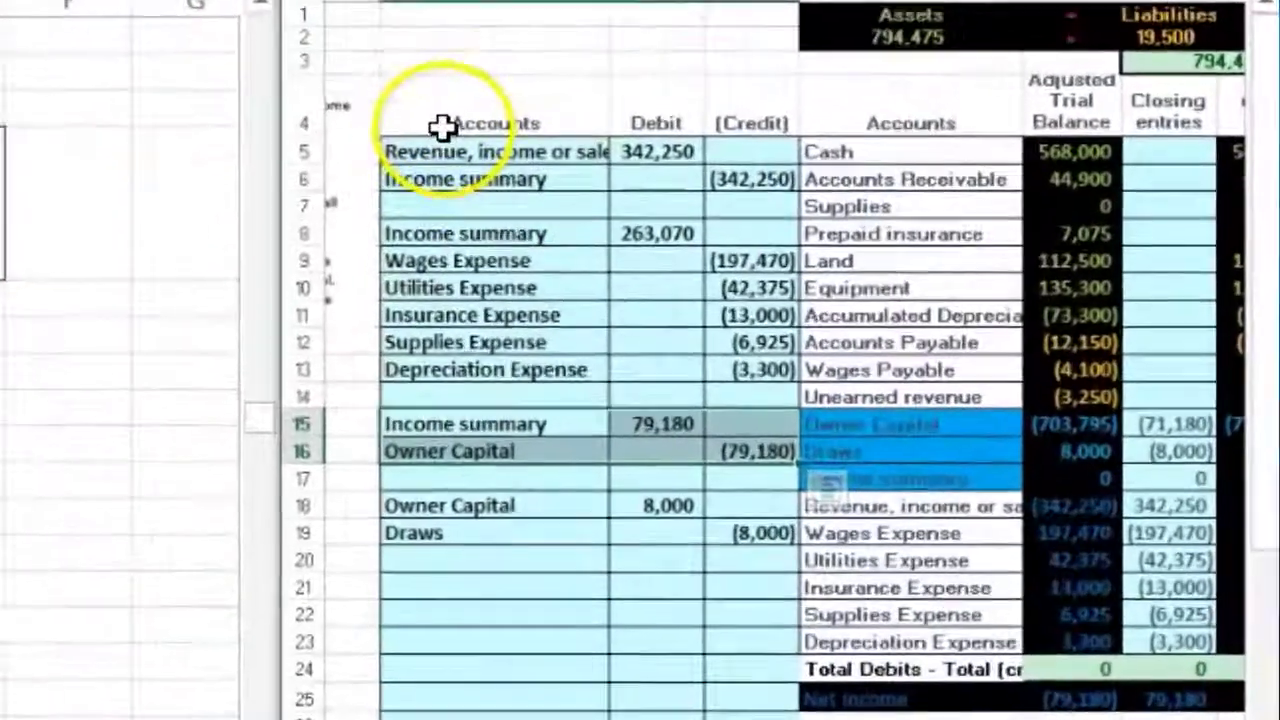
pyautogui.moveTo(748, 263); pyautogui.dragTo(871, 277)
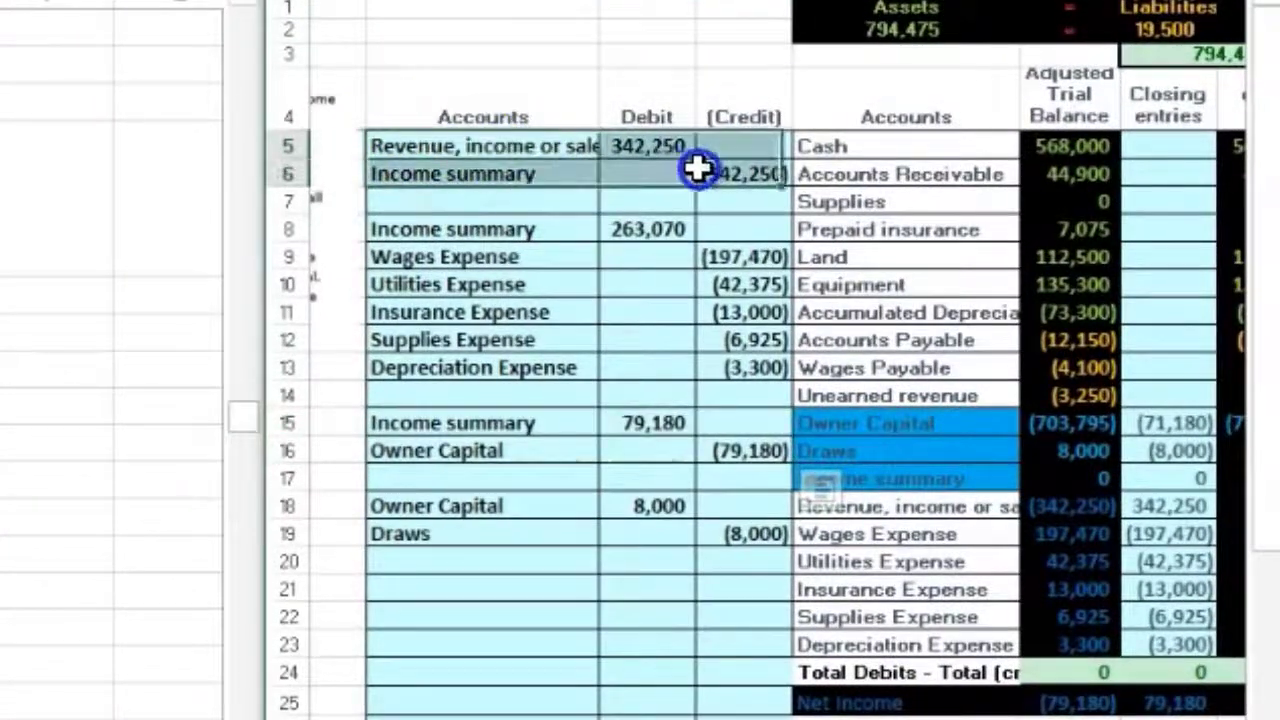
pyautogui.moveTo(530, 229); pyautogui.dragTo(726, 367)
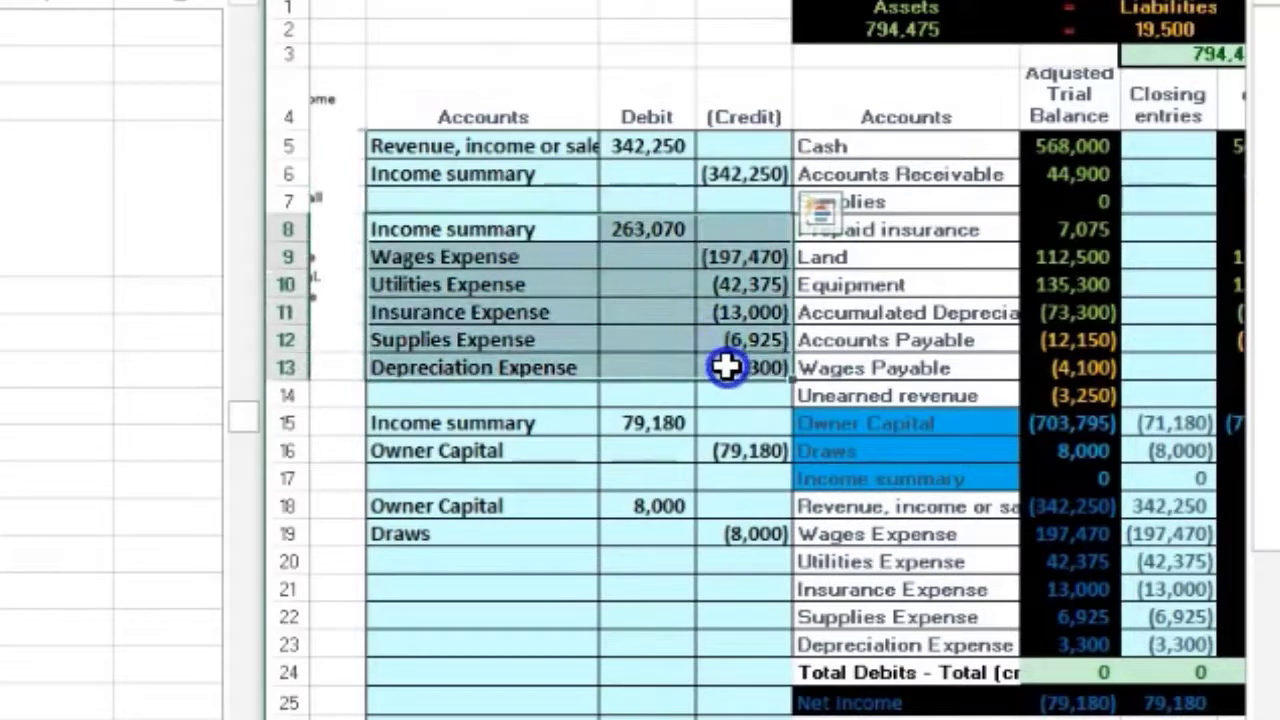
pyautogui.moveTo(505, 423); pyautogui.dragTo(705, 459)
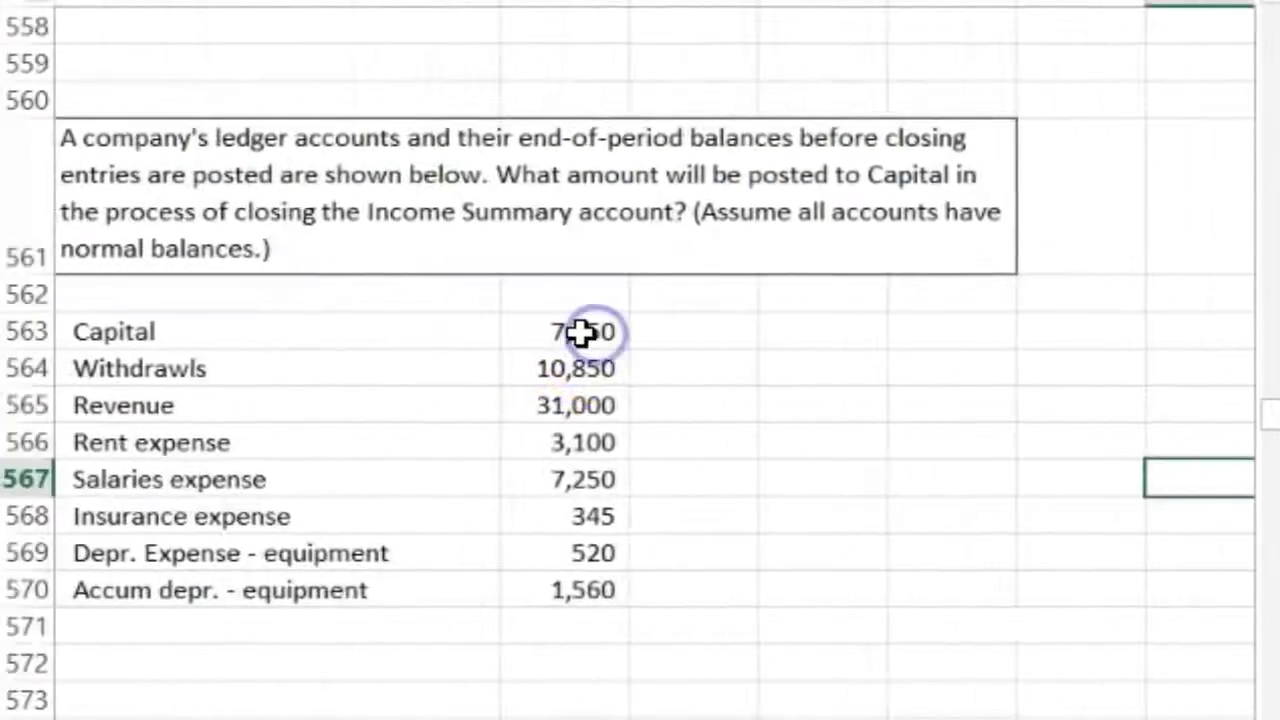
pyautogui.moveTo(565, 330); pyautogui.dragTo(598, 573)
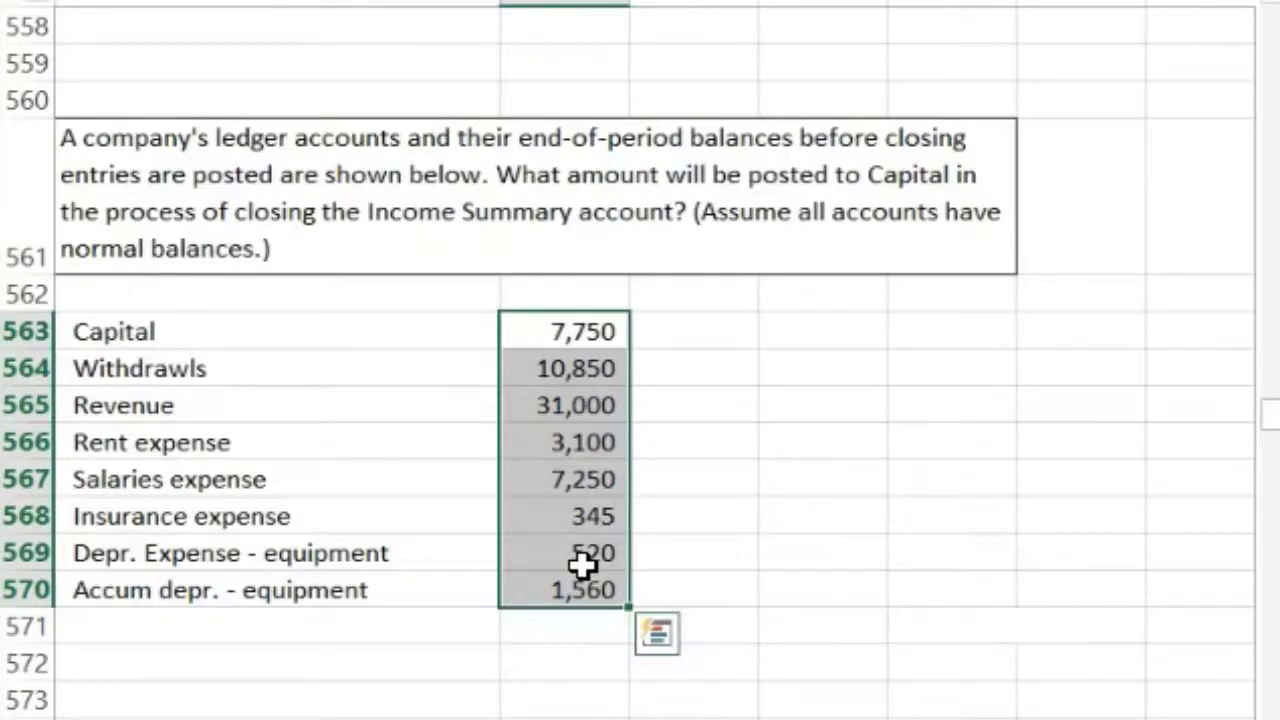
# Fill the Revenue row A565:B565 with its 31,000 balance green.
pyautogui.click(205, 480)
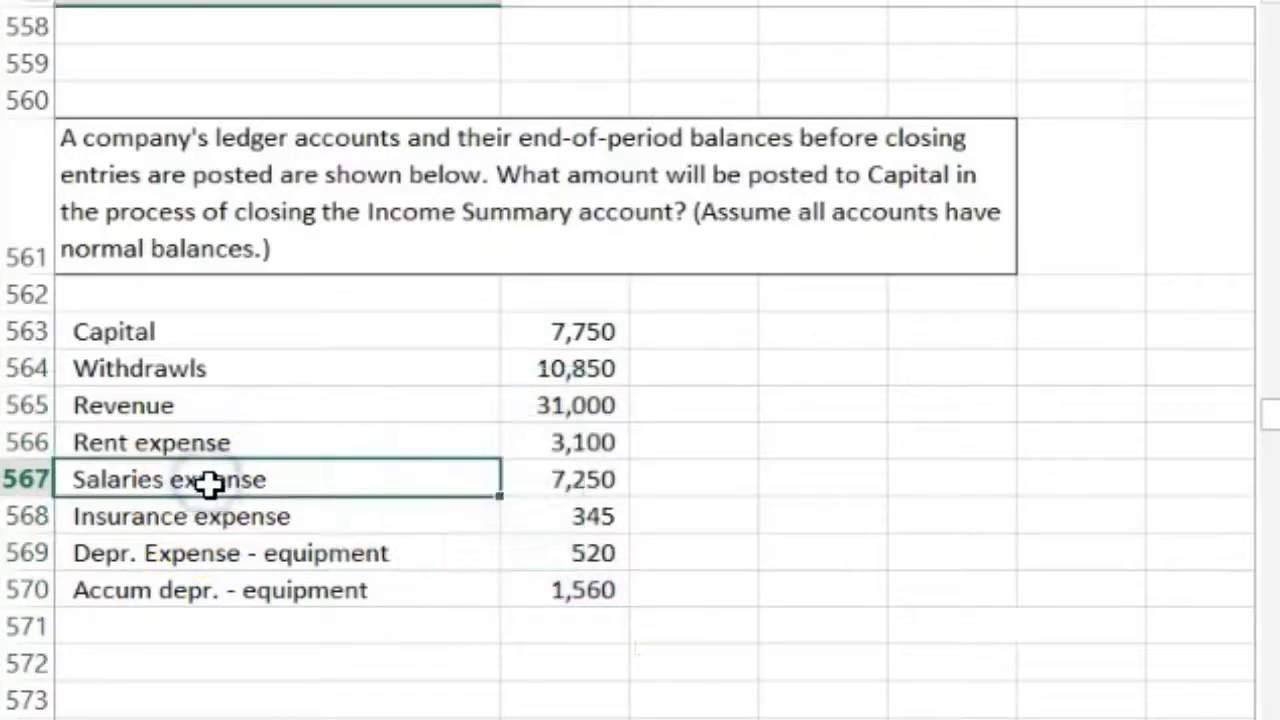
pyautogui.click(194, 403)
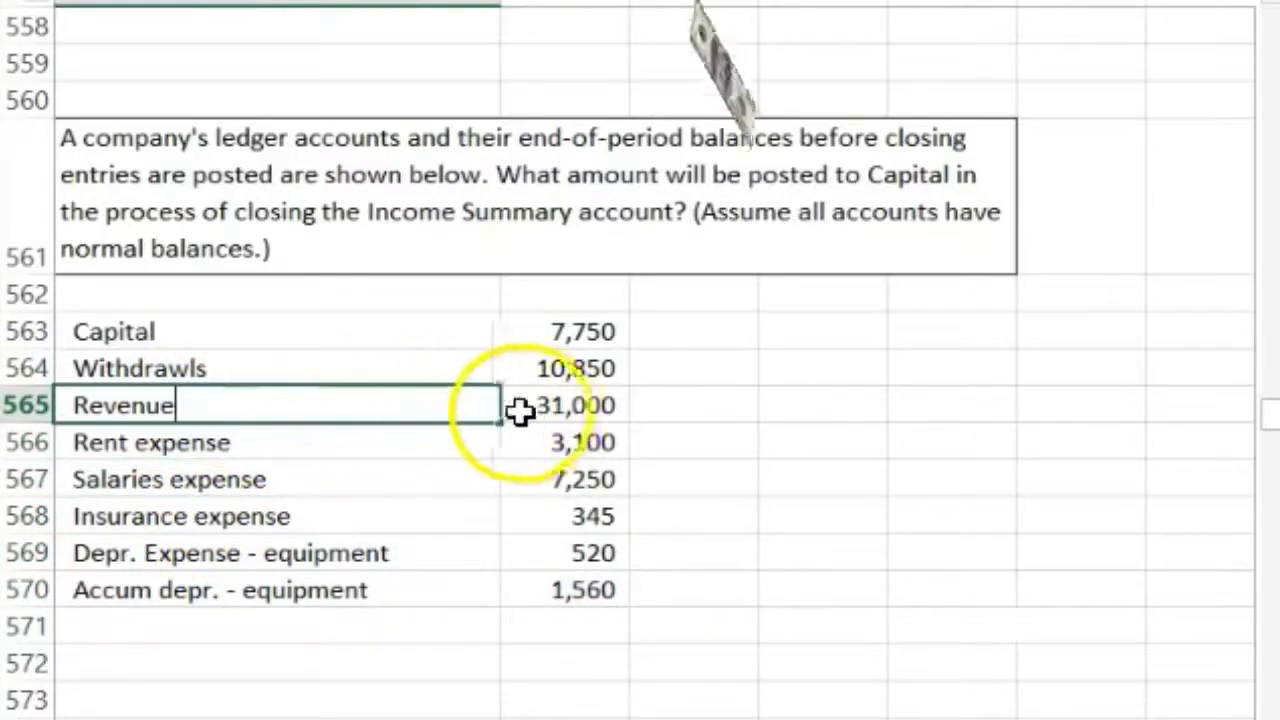
pyautogui.click(437, 525)
pyautogui.moveTo(443, 401); pyautogui.dragTo(600, 405)
pyautogui.rightClick(540, 405)
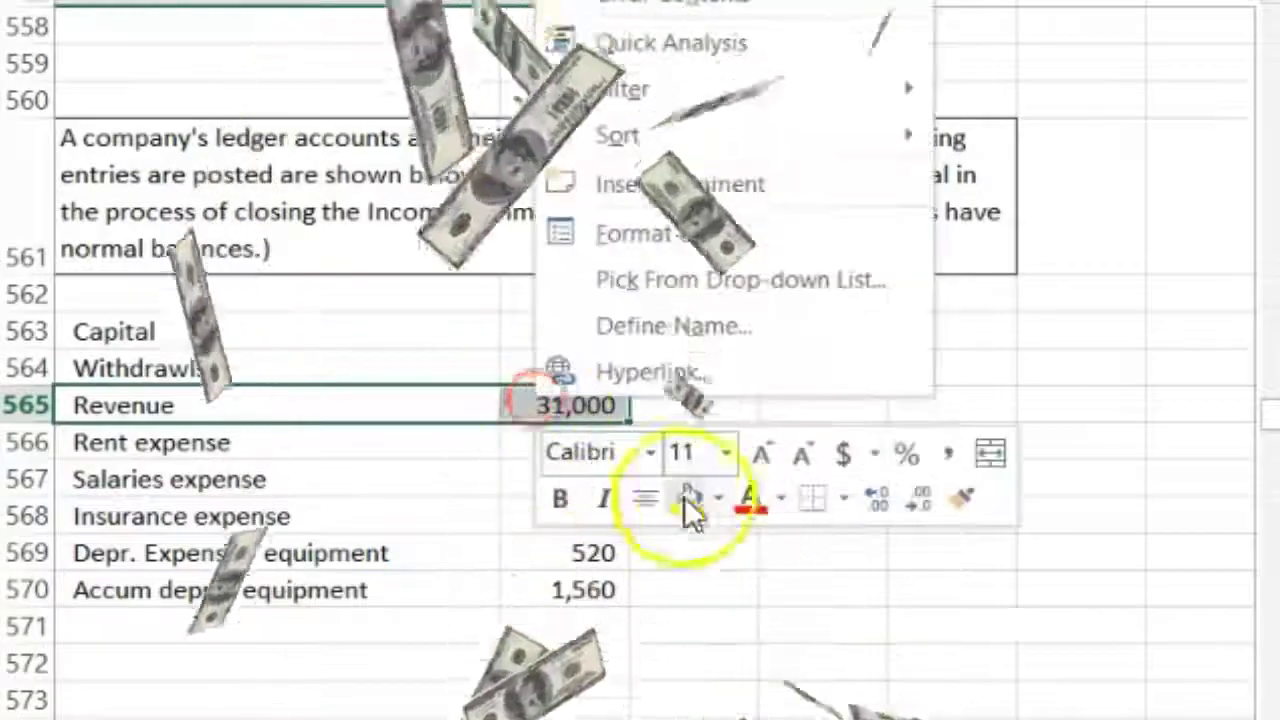
pyautogui.click(716, 500)
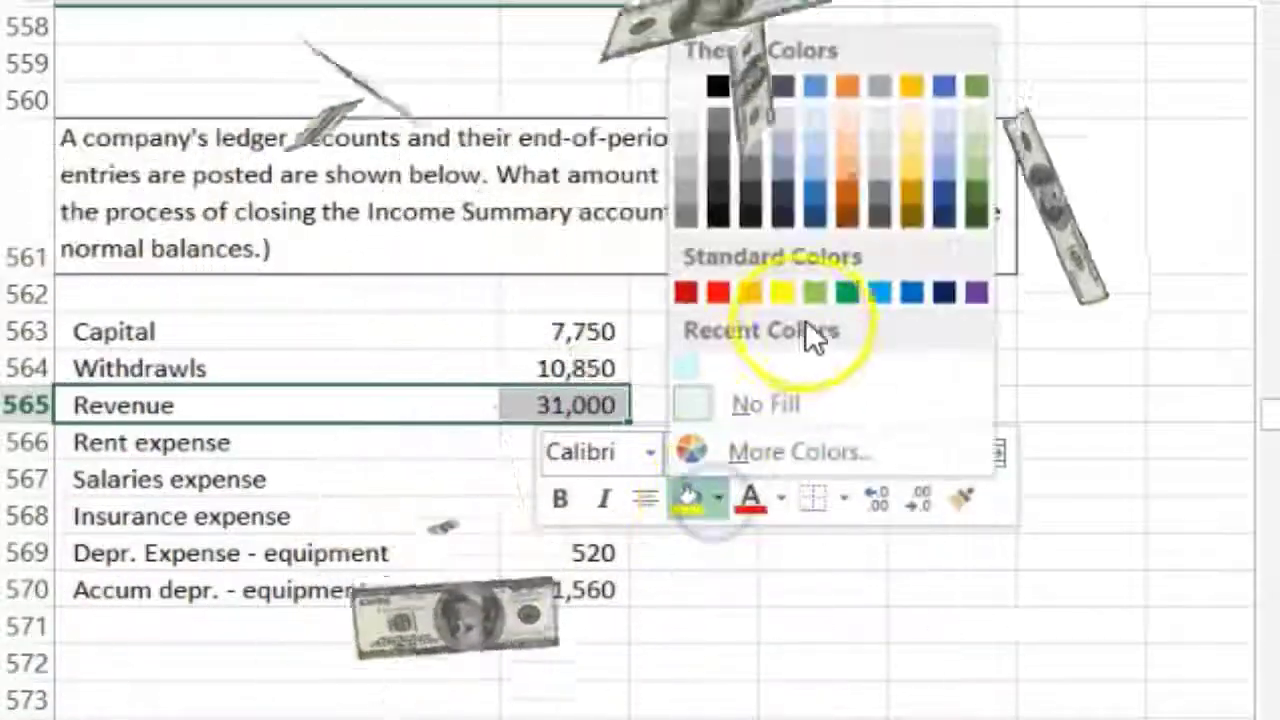
pyautogui.click(815, 291)
pyautogui.click(446, 517)
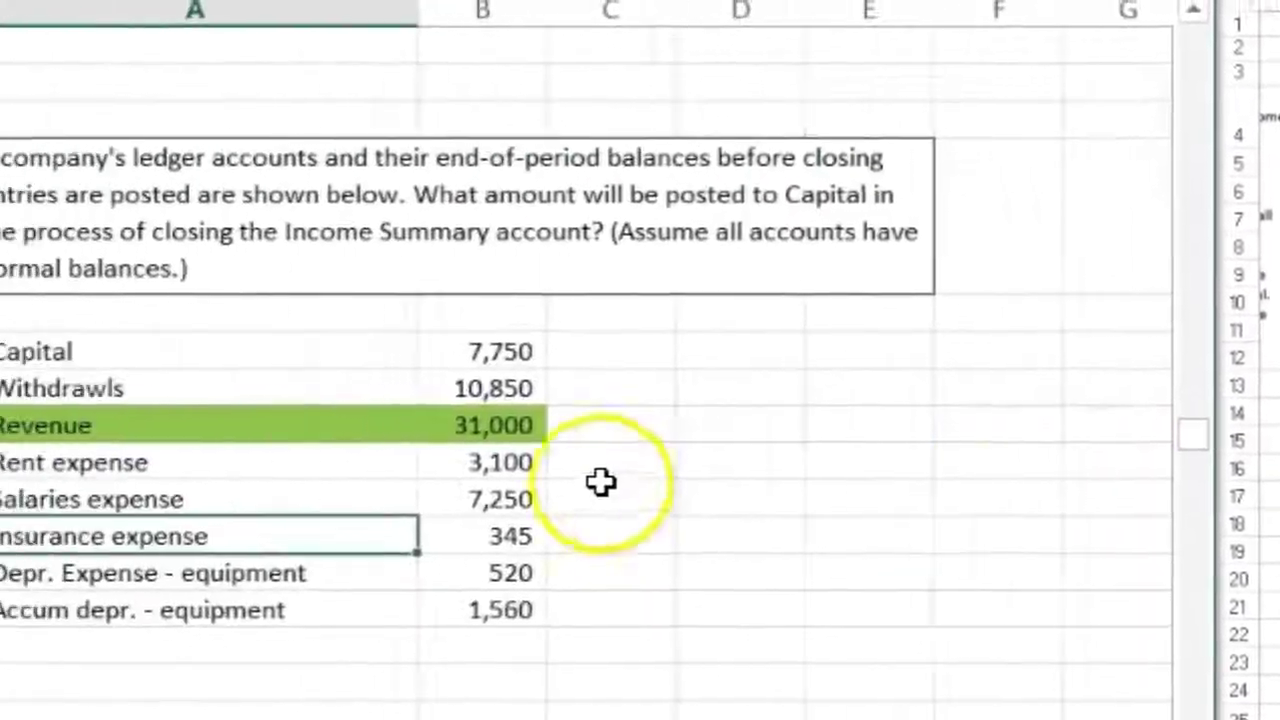
# Copy the Revenue label into A572 as a plain value without the fill.
pyautogui.click(414, 435)
pyautogui.rightClick(266, 425)
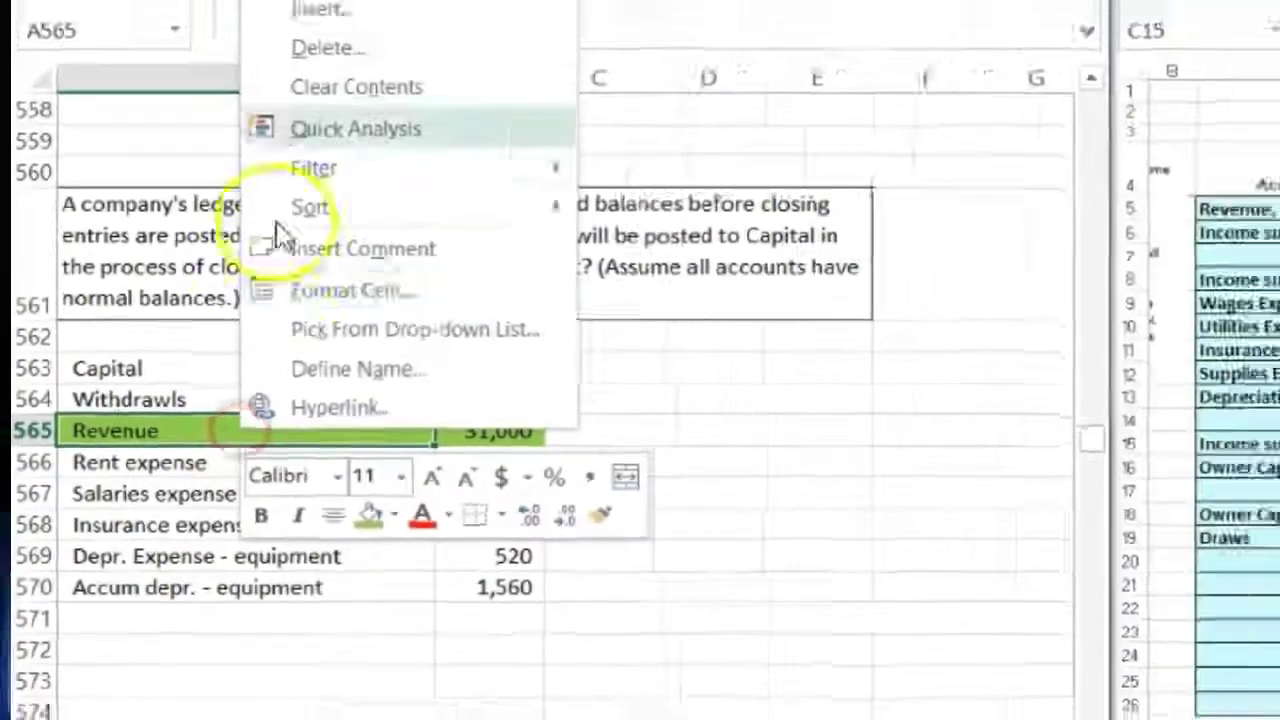
pyautogui.click(215, 62)
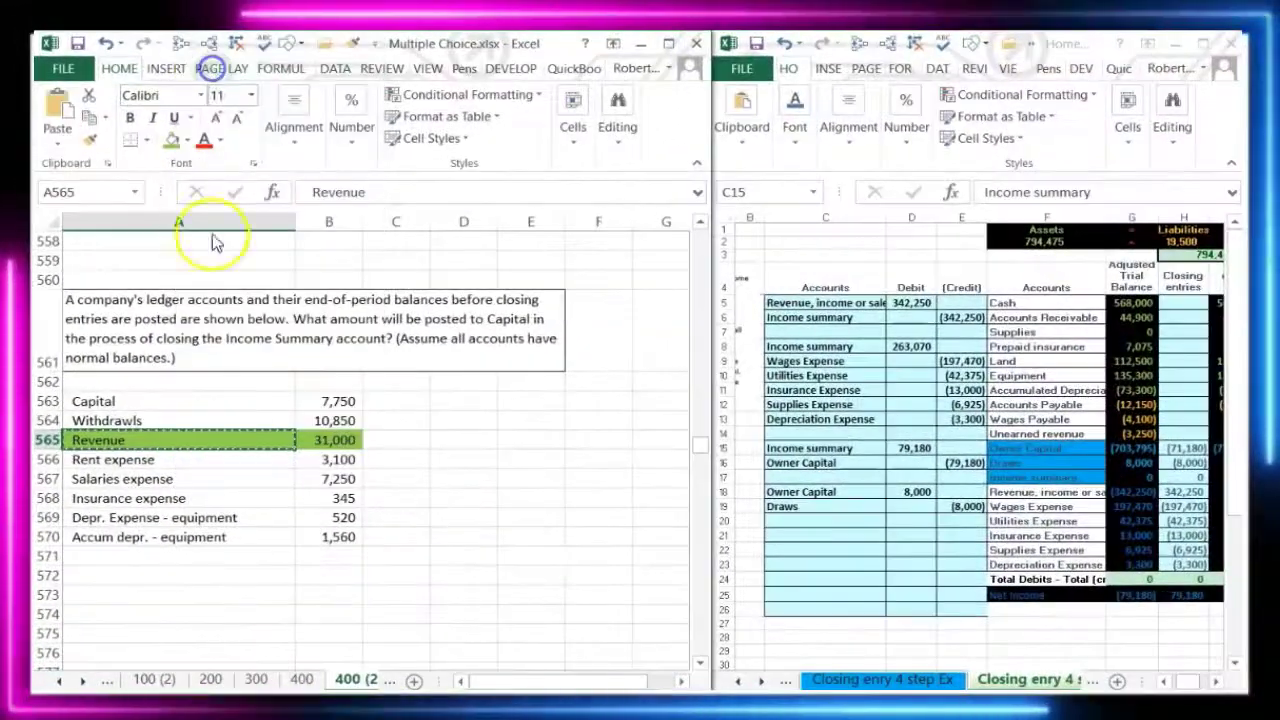
pyautogui.click(115, 575)
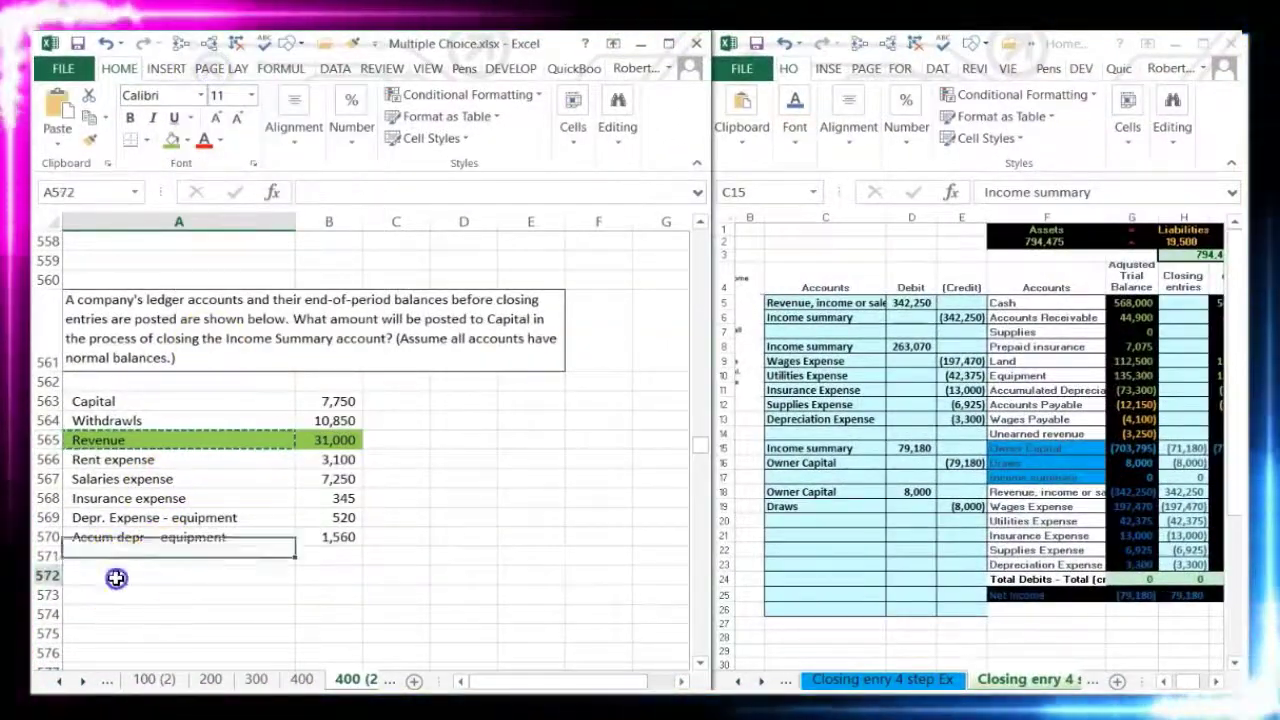
pyautogui.rightClick(117, 578)
pyautogui.click(189, 263)
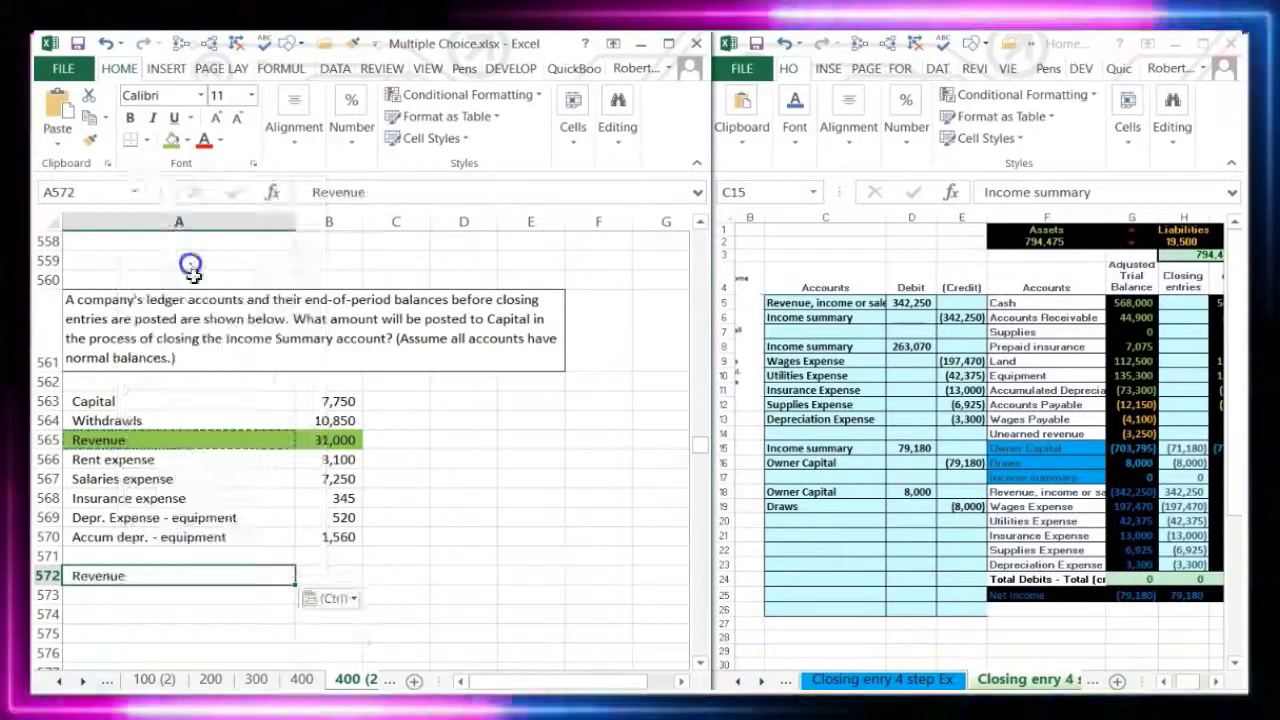
# Enter the 31000 debit in B572 and the =-B572 credit in C573.
pyautogui.click(311, 573)
pyautogui.write('31000')
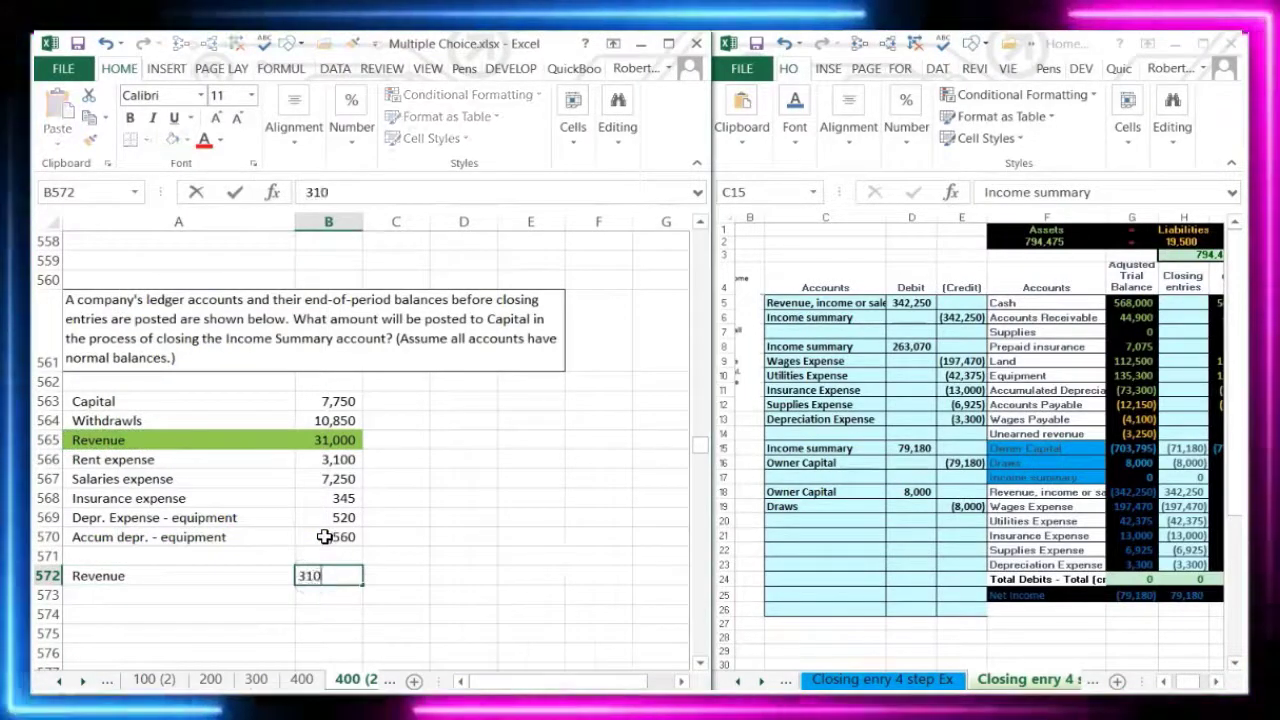
pyautogui.press('Return')
pyautogui.press('Right')
pyautogui.write('=-B572')
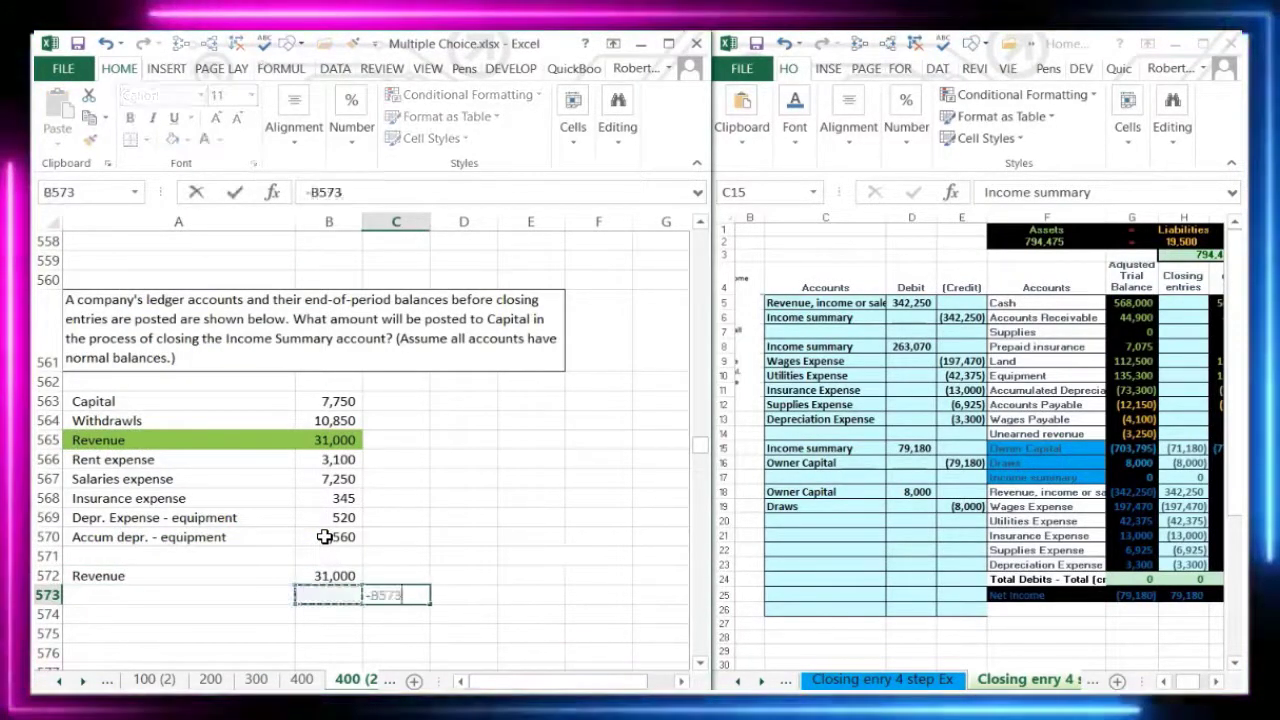
pyautogui.press('Return')
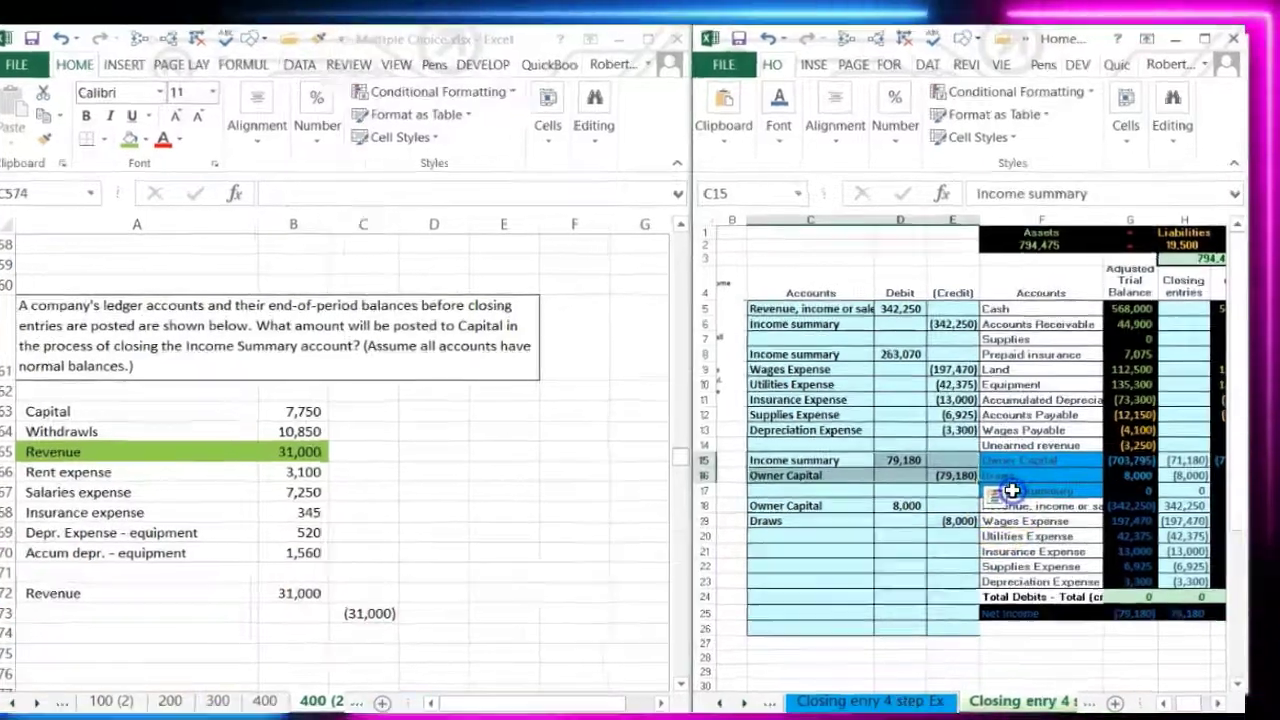
# Copy the Income summary label from the reference into A573 as the credited account.
pyautogui.click(1019, 477)
pyautogui.rightClick(953, 613)
pyautogui.click(1020, 100)
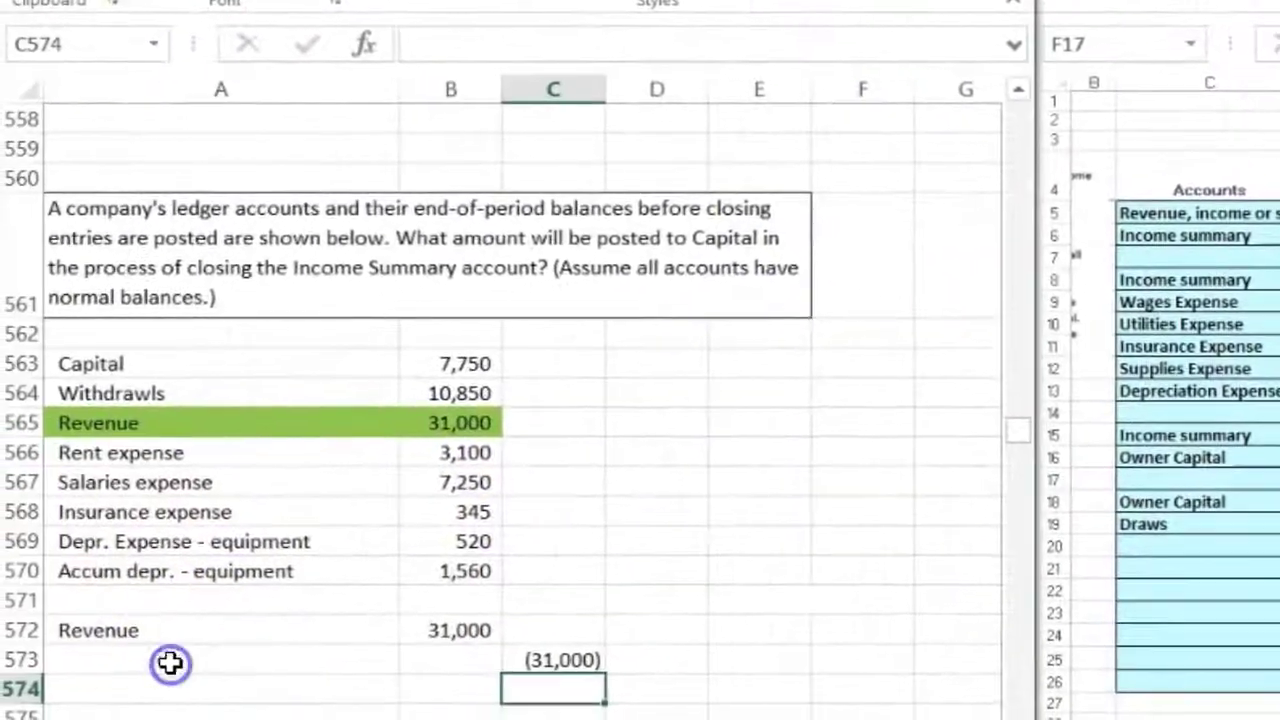
pyautogui.rightClick(170, 663)
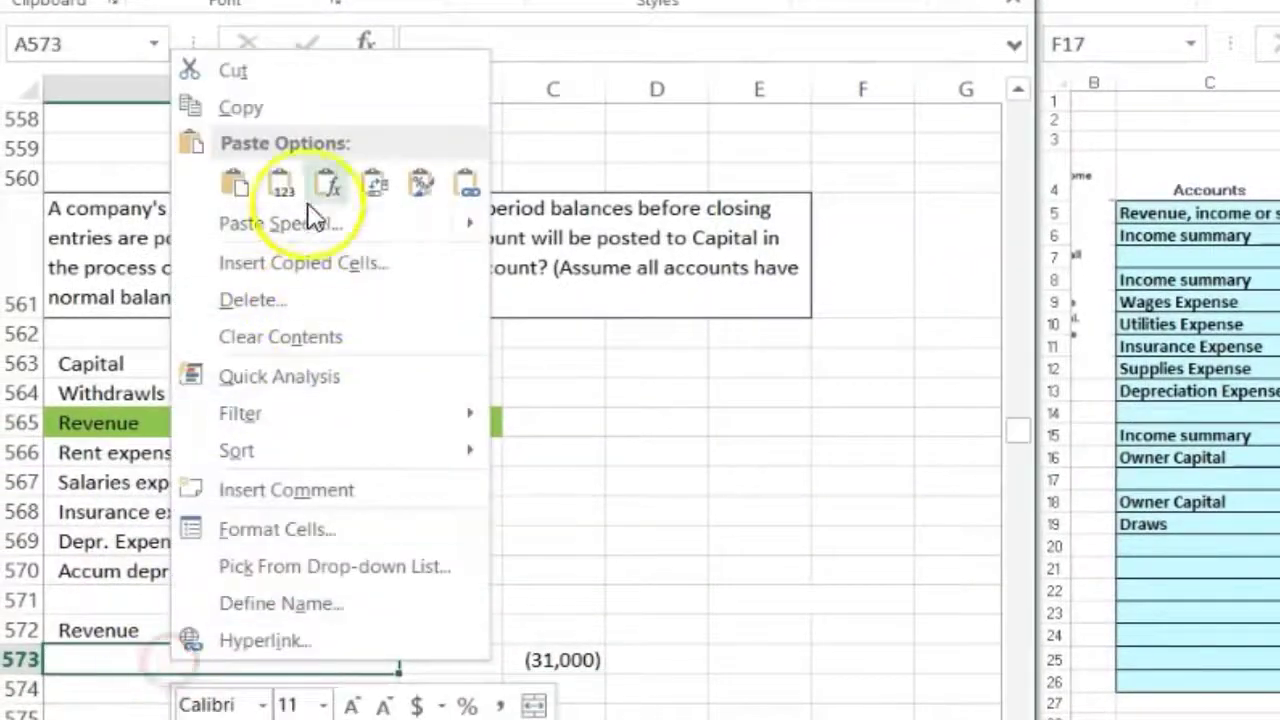
pyautogui.click(274, 181)
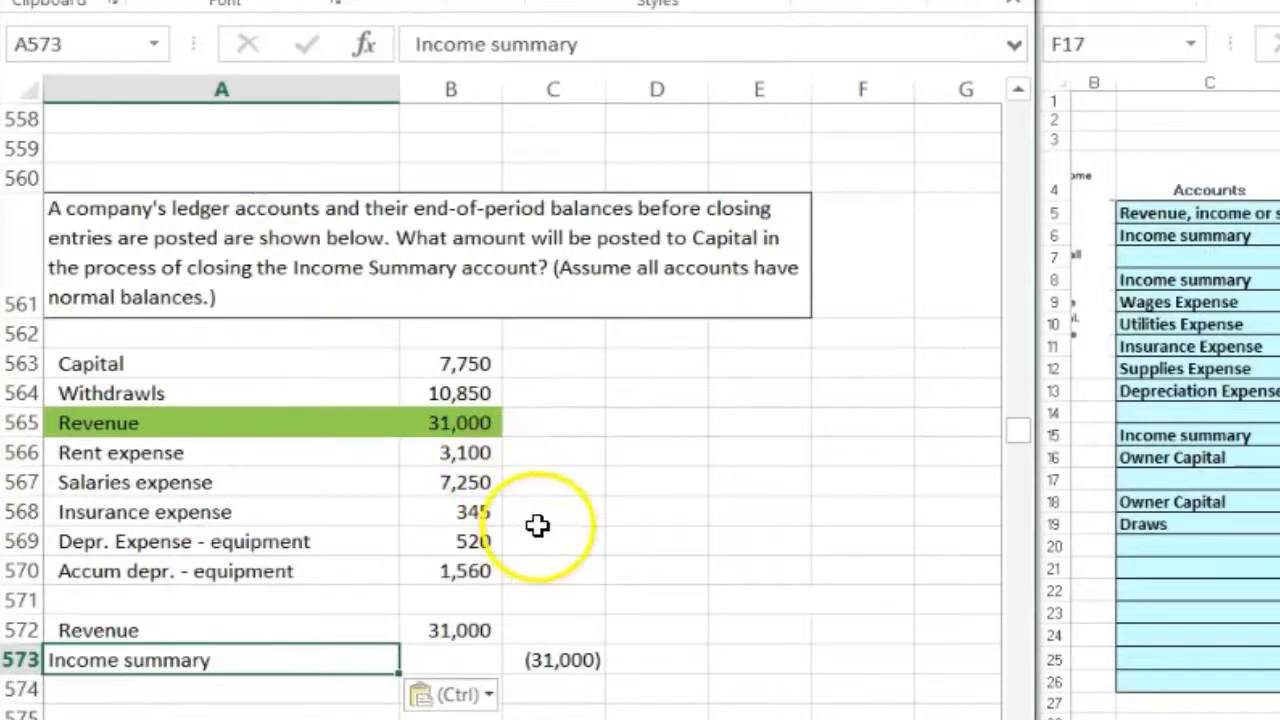
# Build an Income summary T-account with an underlined heading and a vertical border down F572:F576.
pyautogui.click(762, 627)
pyautogui.click(762, 600)
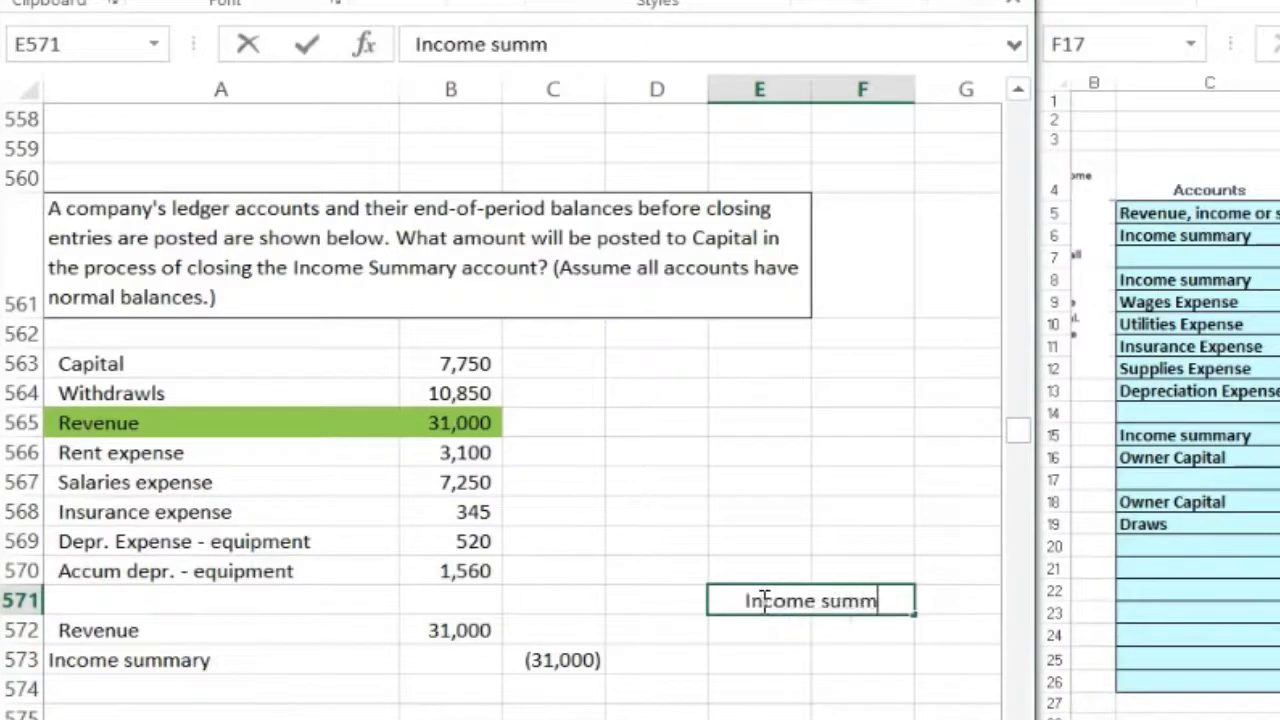
pyautogui.click(775, 630)
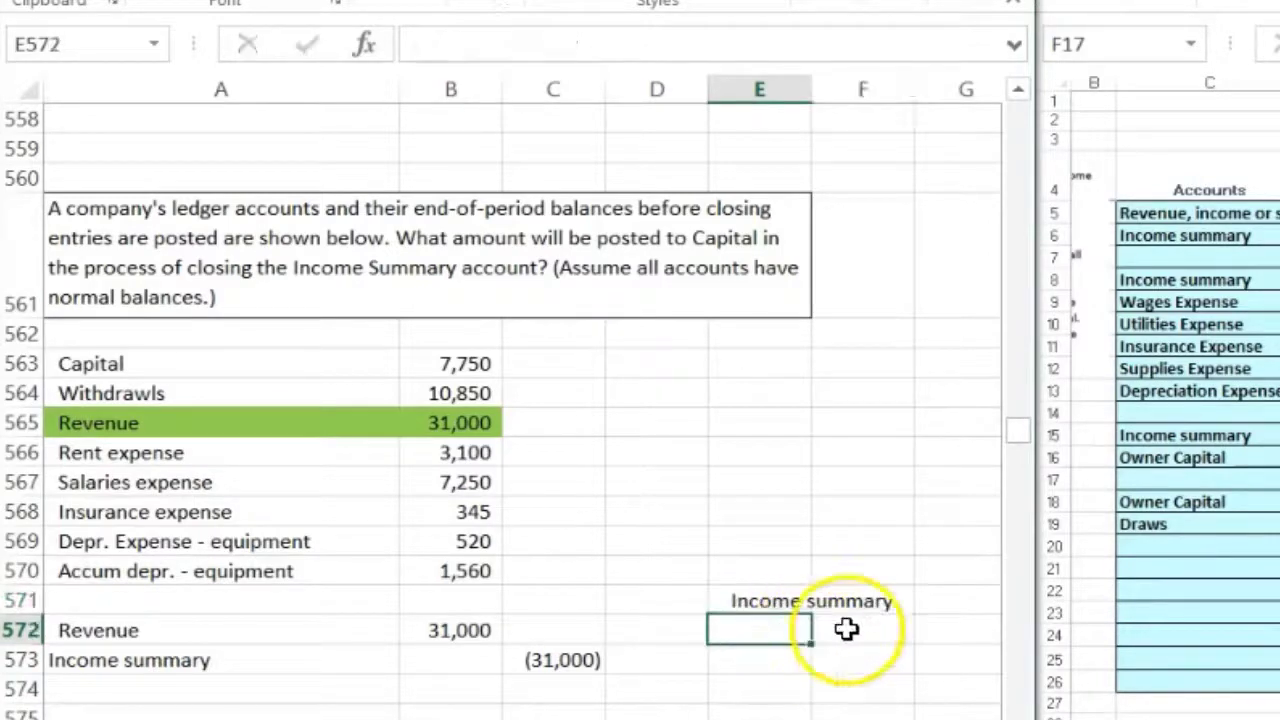
pyautogui.moveTo(846, 627); pyautogui.dragTo(838, 676)
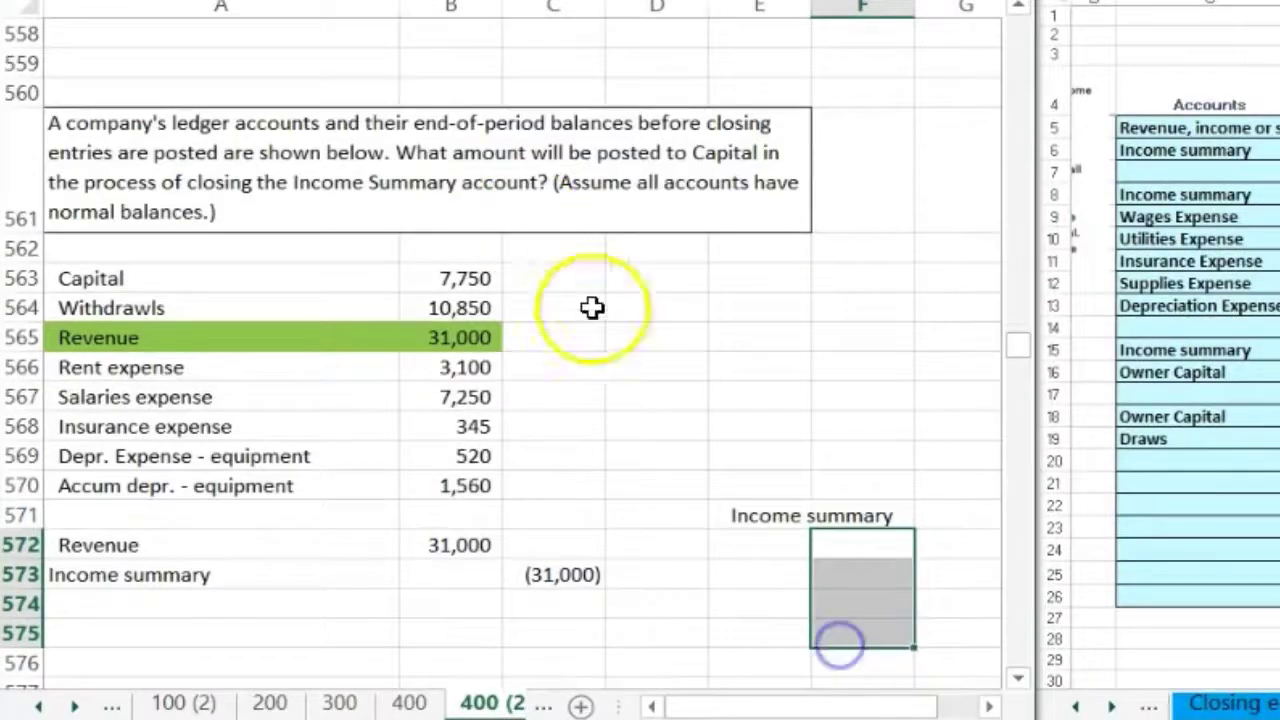
pyautogui.click(851, 519)
pyautogui.click(140, 114)
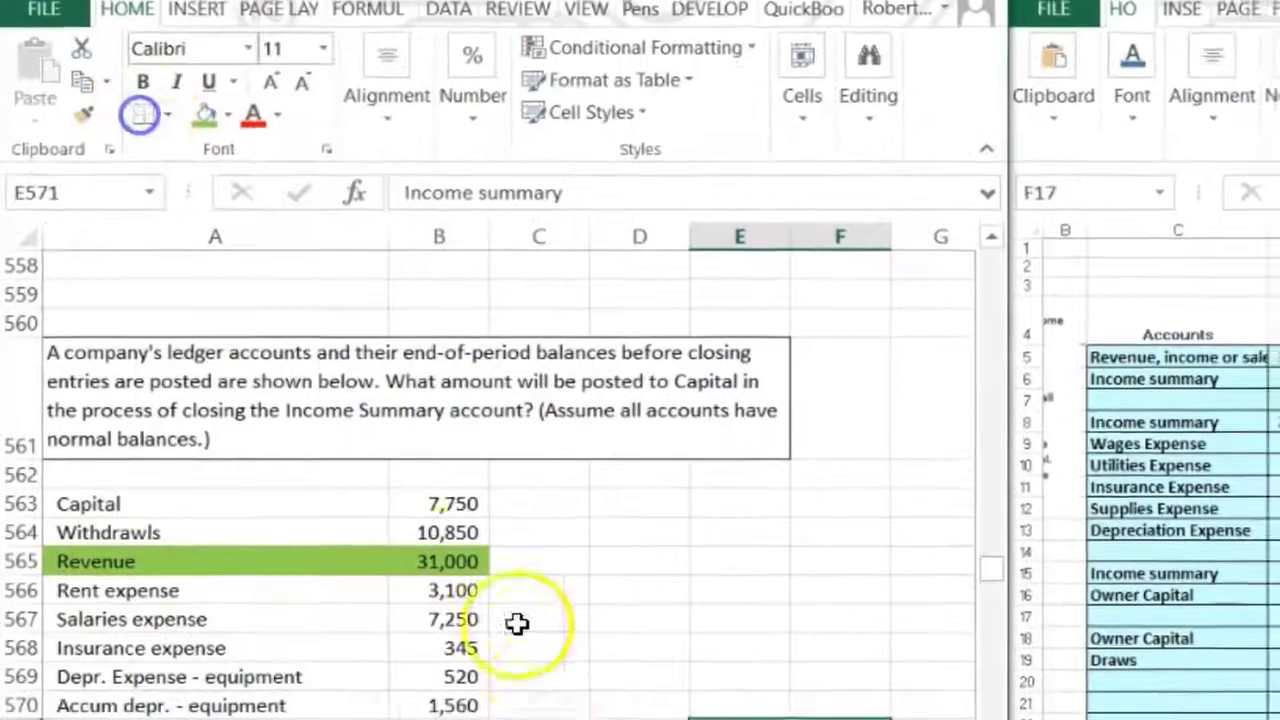
pyautogui.moveTo(697, 580); pyautogui.dragTo(690, 673)
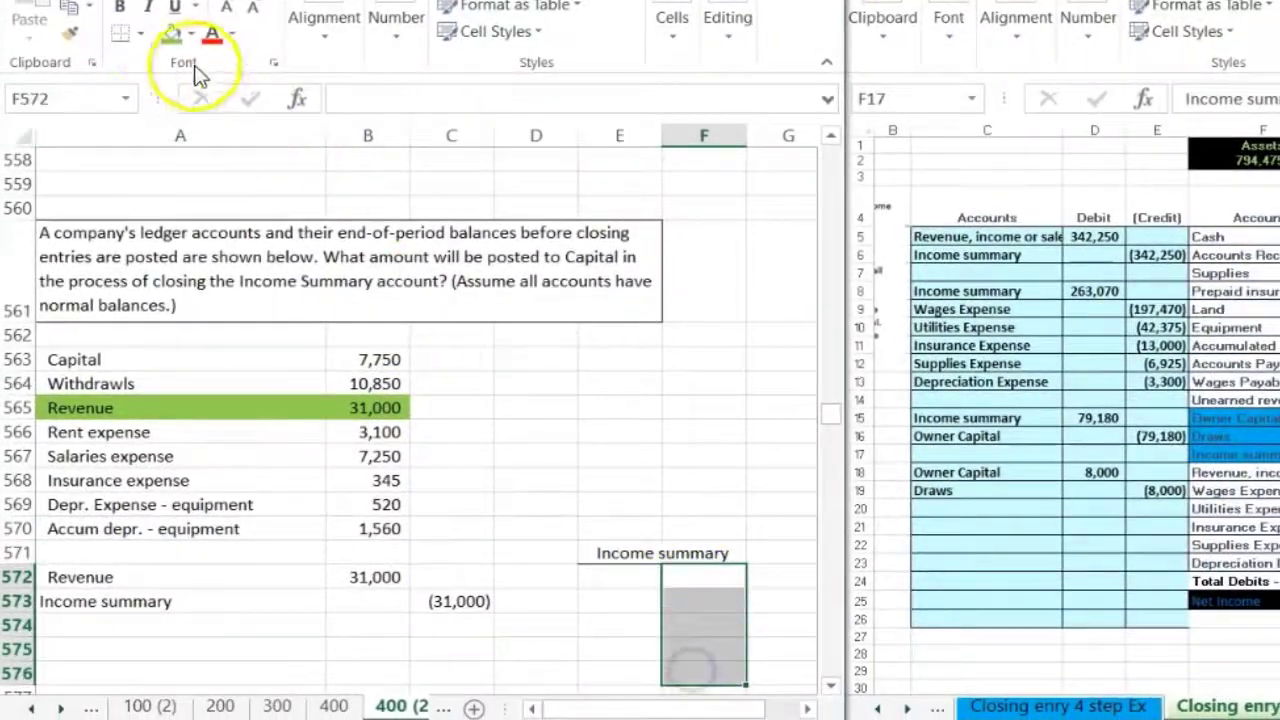
pyautogui.click(147, 33)
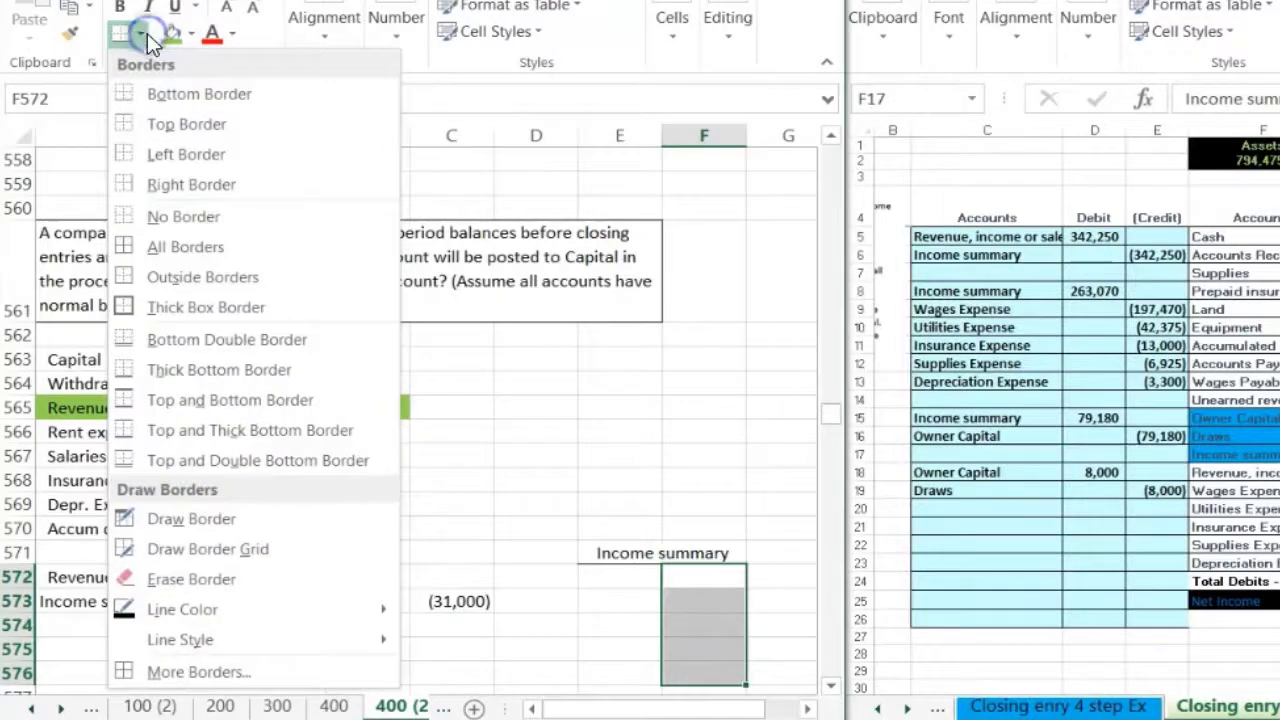
pyautogui.click(147, 155)
pyautogui.click(545, 332)
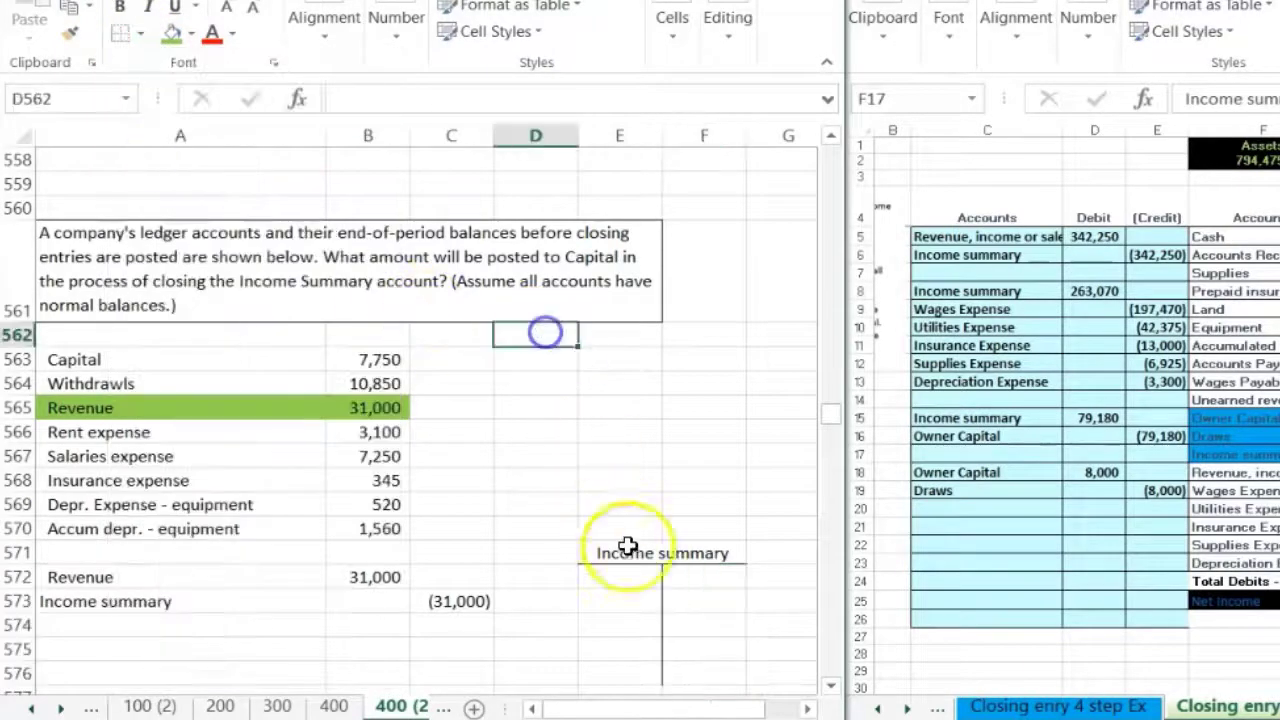
# Post the (31,000) revenue closing credit into the T-account by linking to C573.
pyautogui.click(469, 604)
pyautogui.click(691, 583)
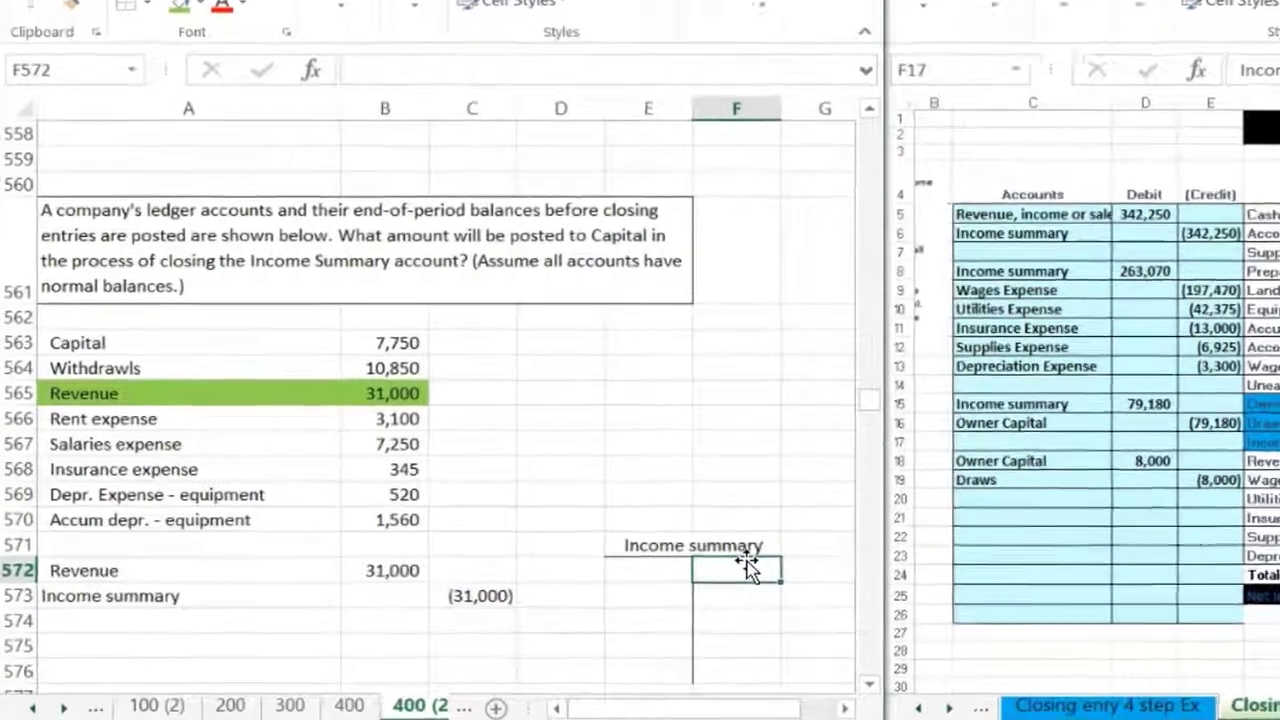
pyautogui.write('+')
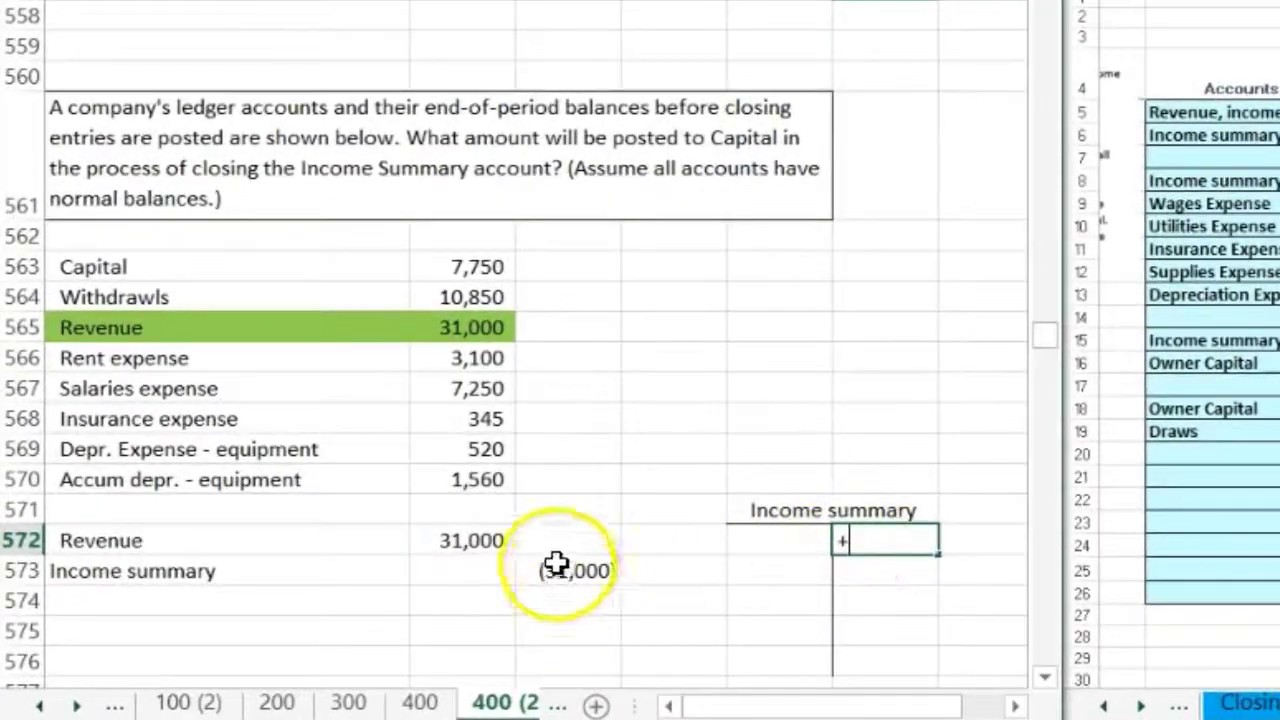
pyautogui.click(557, 565)
pyautogui.press('Return')
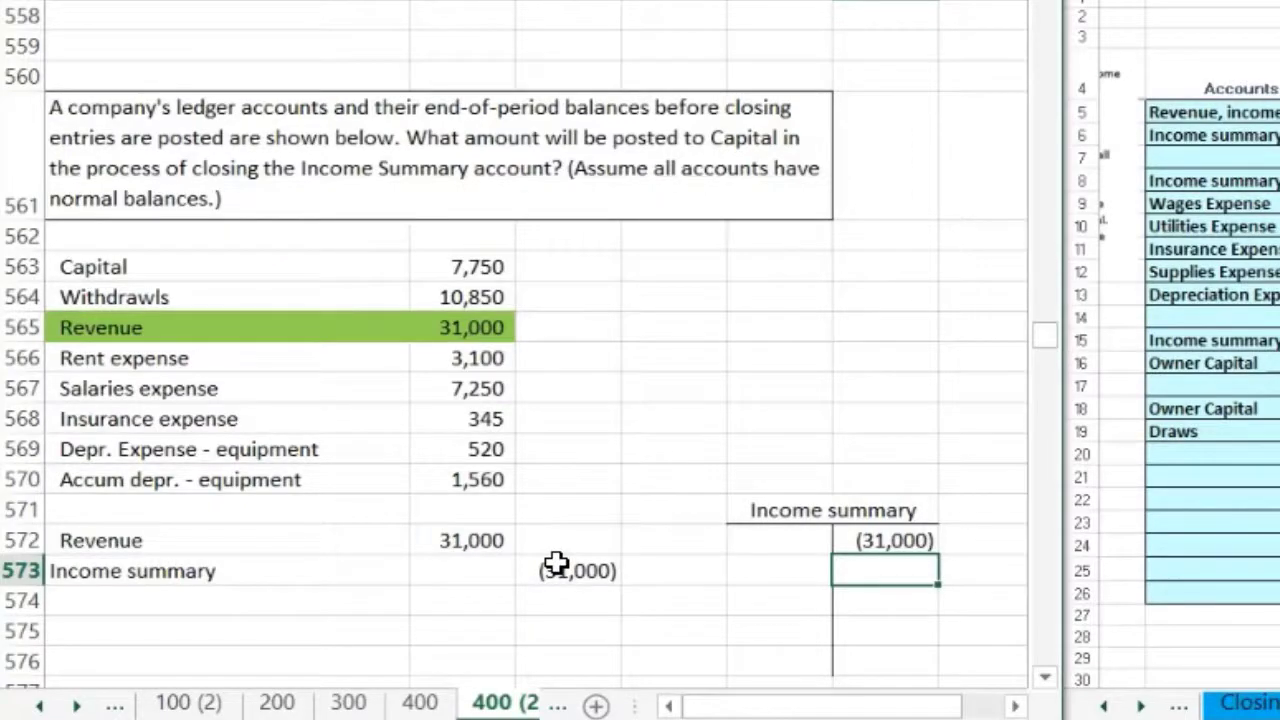
pyautogui.click(110, 540)
pyautogui.click(334, 86)
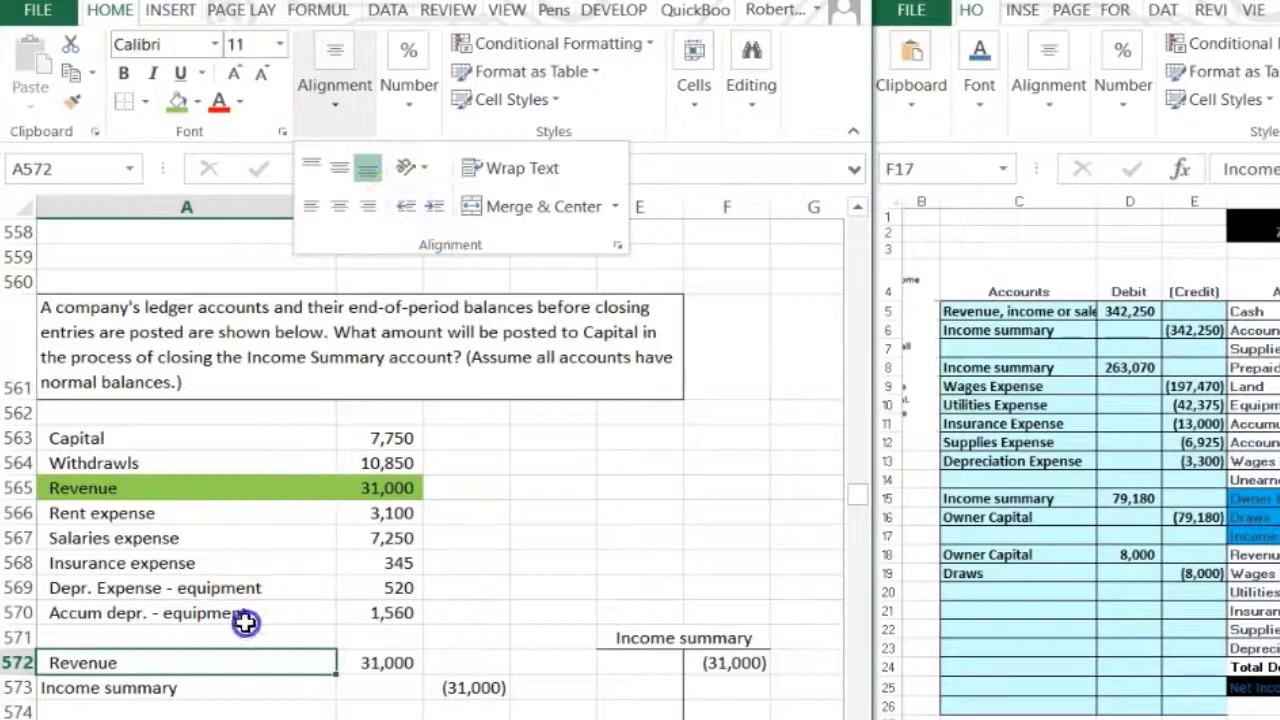
# Indent the Income summary credit line in A573.
pyautogui.click(86, 690)
pyautogui.click(86, 688)
pyautogui.click(337, 93)
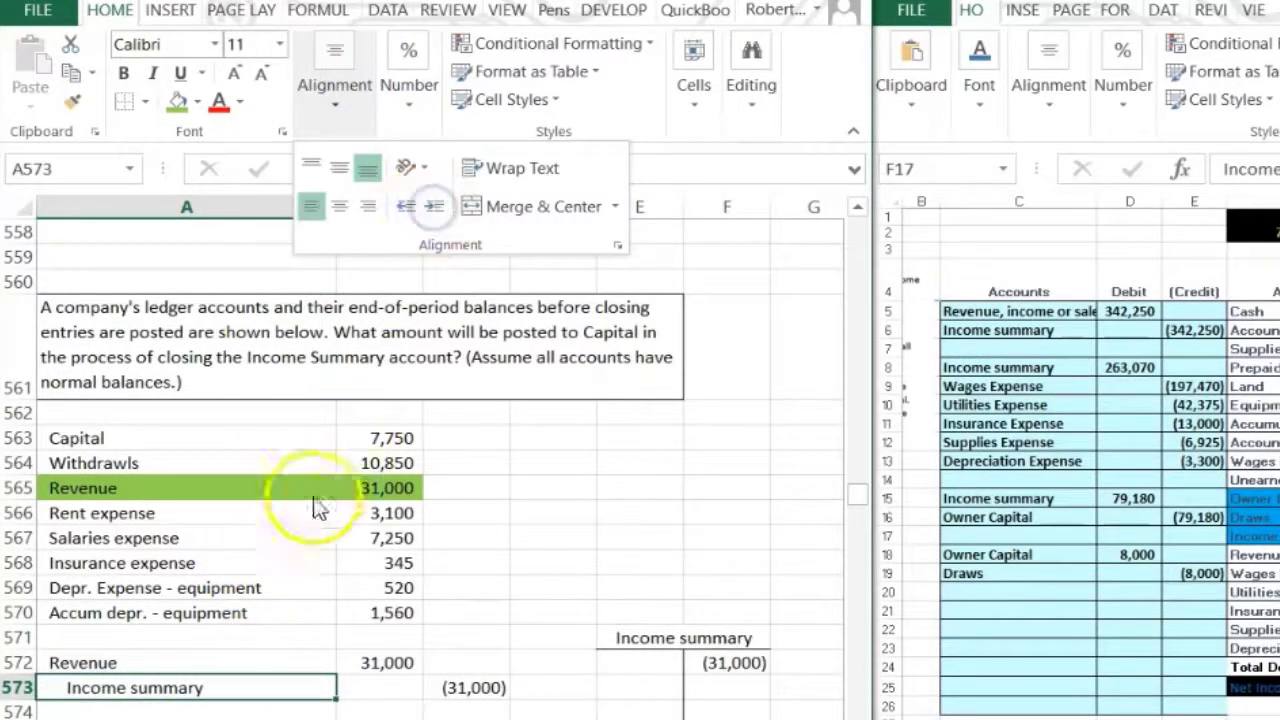
pyautogui.click(278, 570)
# Fill the four expense rows A566:B569 and their balances blue.
pyautogui.click(118, 513)
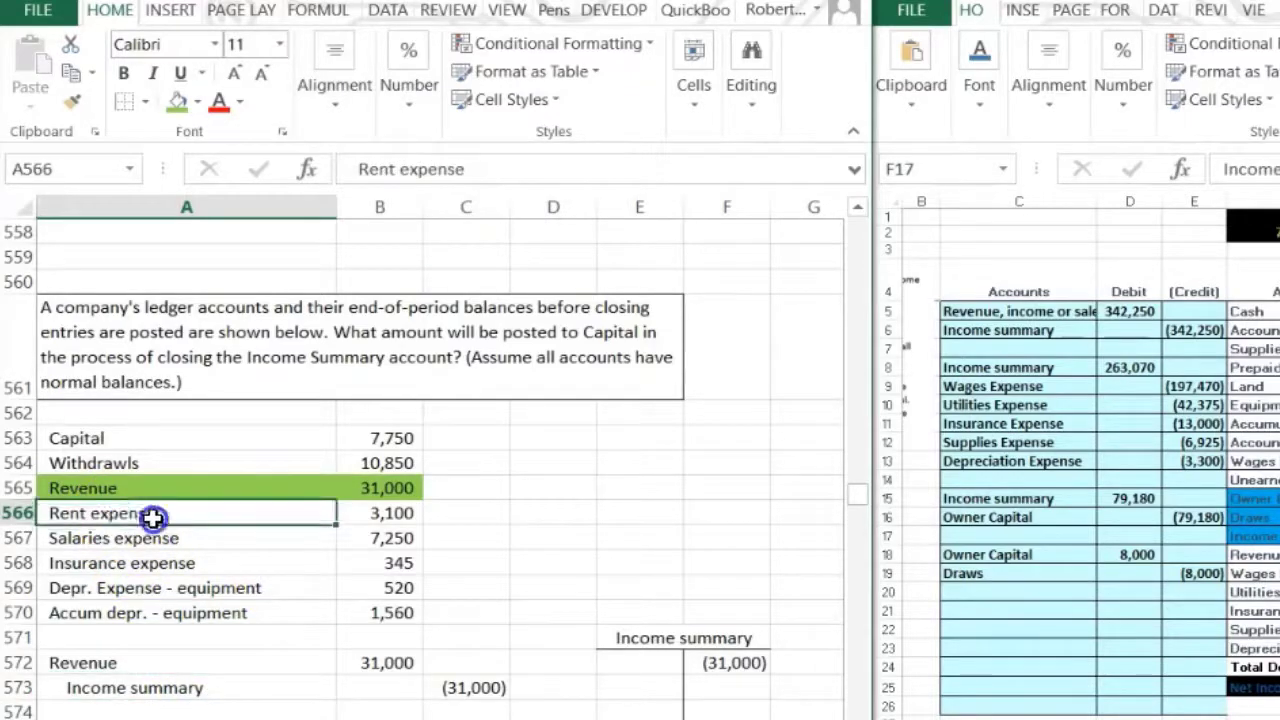
pyautogui.moveTo(333, 516); pyautogui.dragTo(367, 592)
pyautogui.rightClick(367, 594)
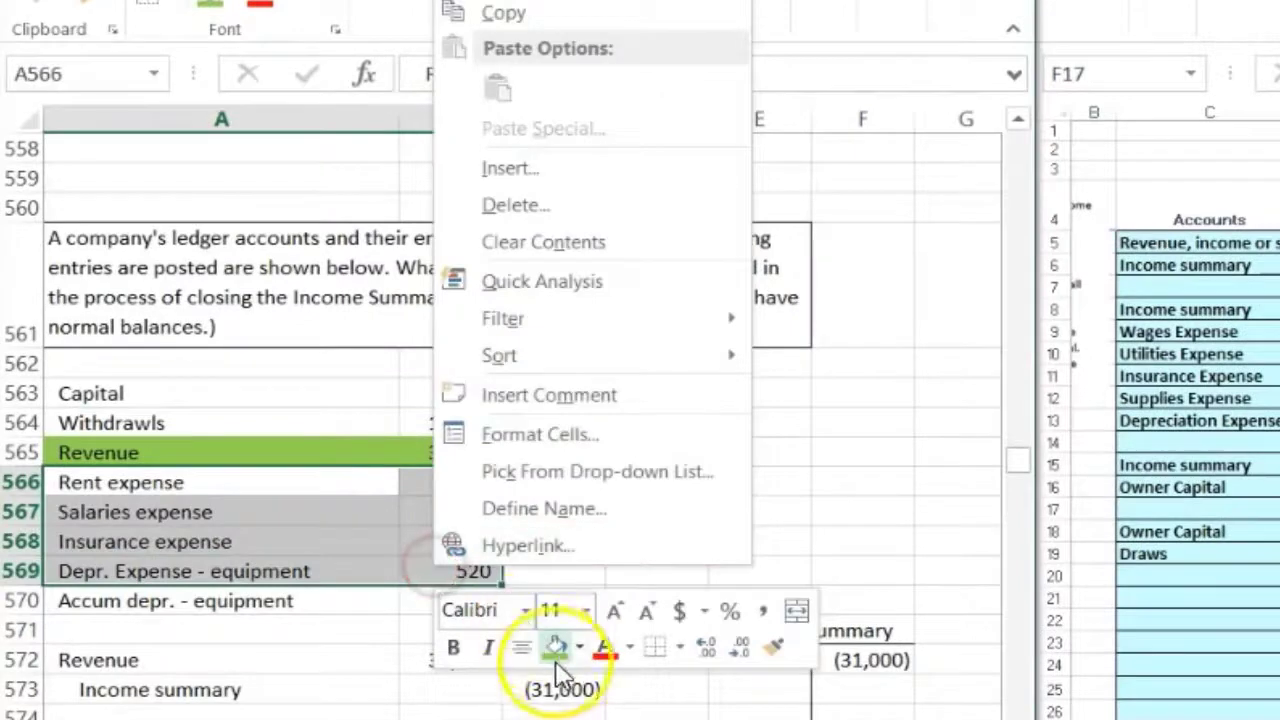
pyautogui.click(579, 647)
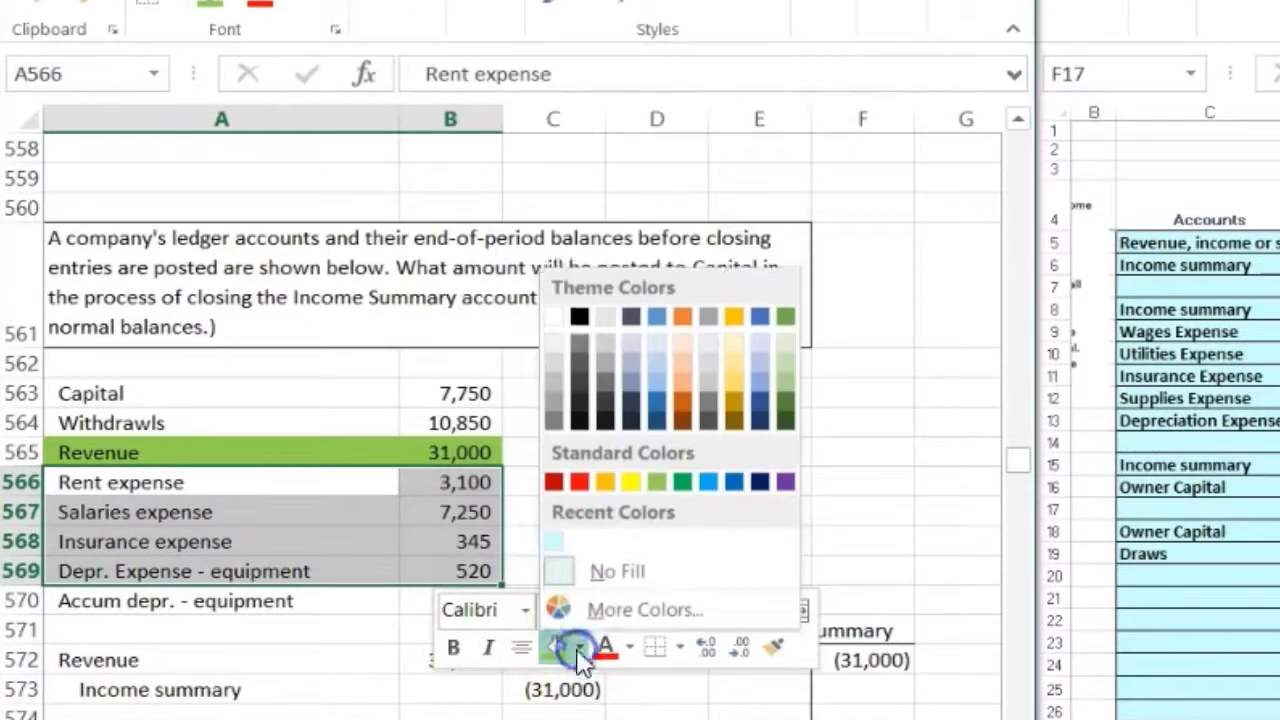
pyautogui.click(708, 482)
pyautogui.click(420, 541)
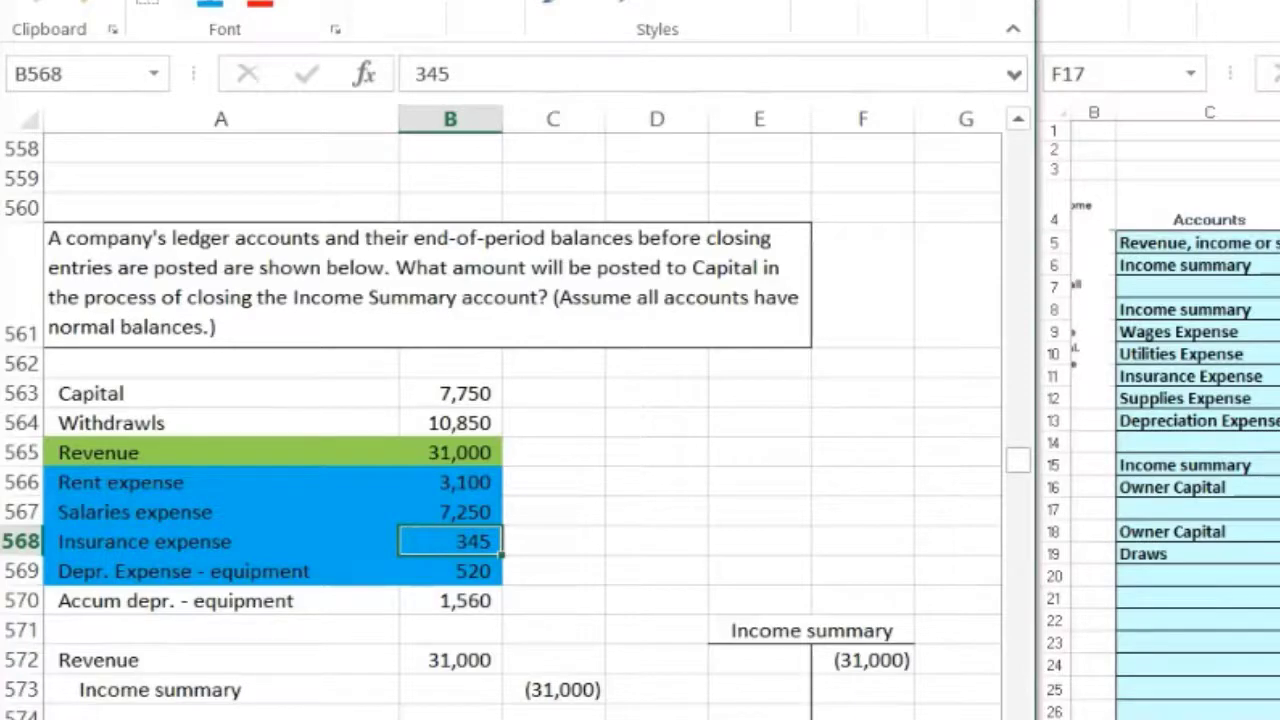
# Copy the four expense names A566:A569.
pyautogui.click(232, 538)
pyautogui.moveTo(186, 481); pyautogui.dragTo(197, 562)
pyautogui.rightClick(200, 562)
pyautogui.click(270, 36)
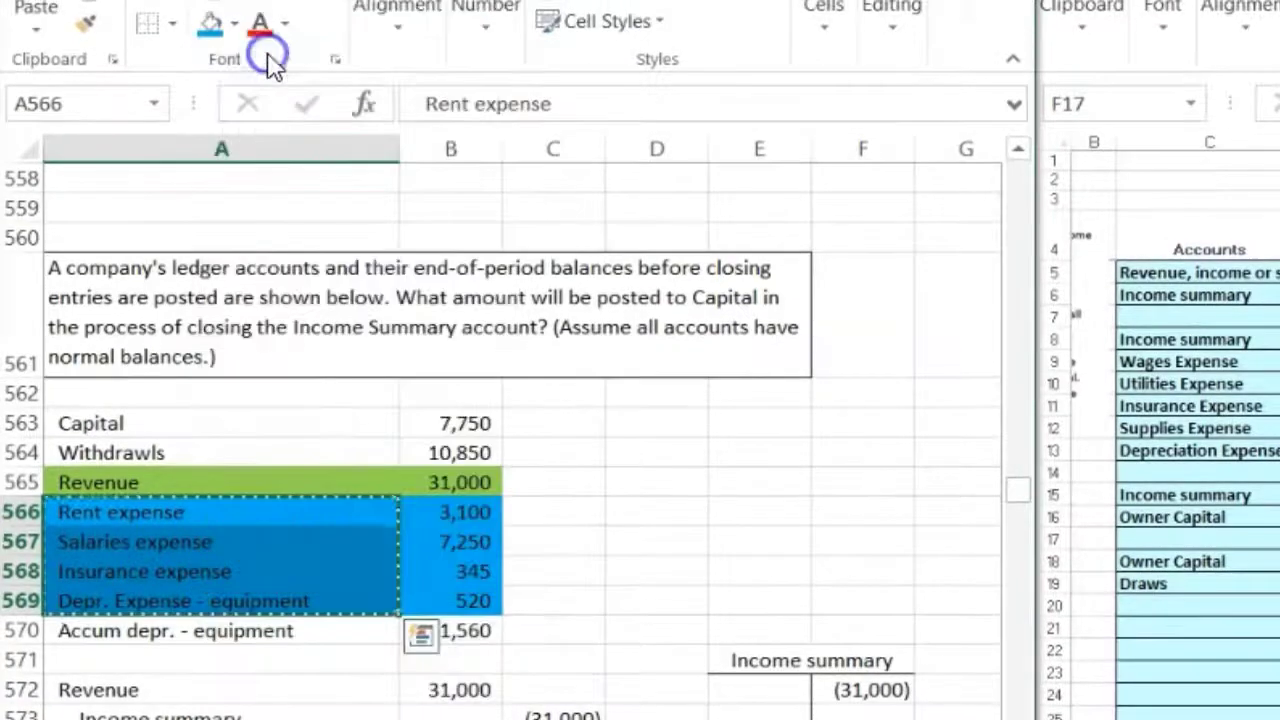
pyautogui.scroll(-1, 200, 600)
pyautogui.click(162, 688)
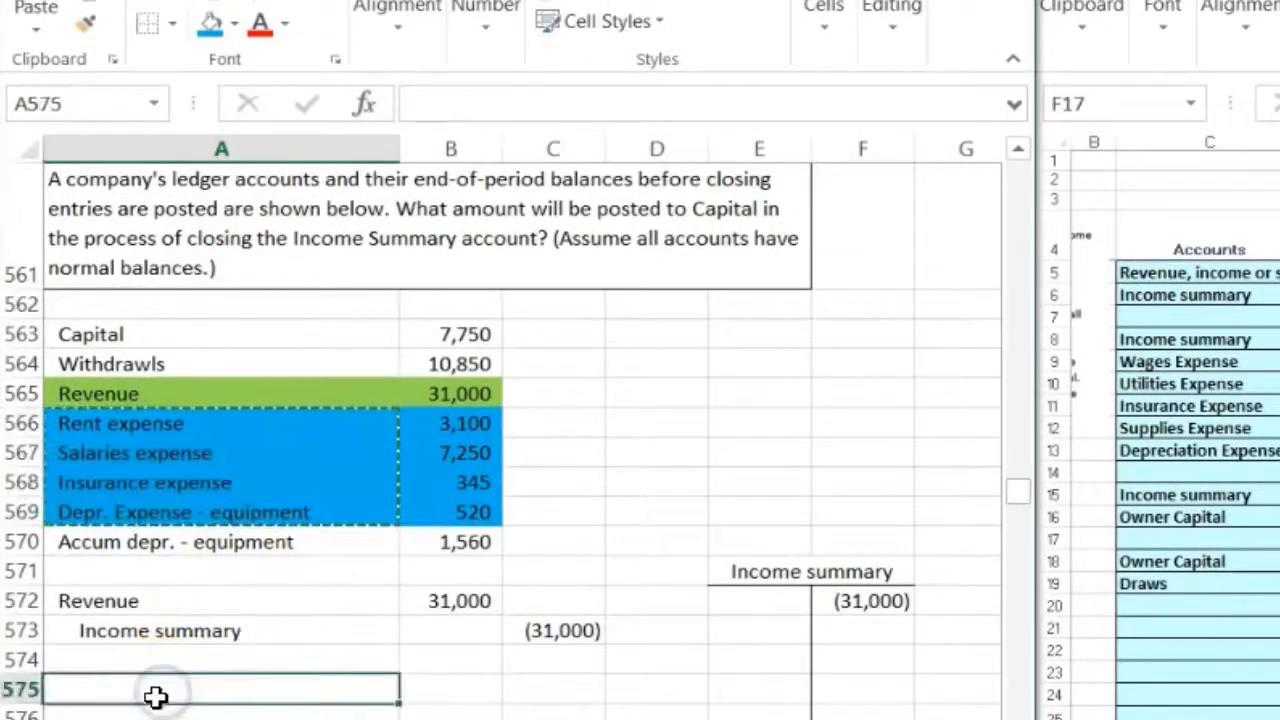
# Paste the expense names into A576:A579 and fill =-B566 down C576:C579 as credits.
pyautogui.click(141, 719)
pyautogui.rightClick(141, 623)
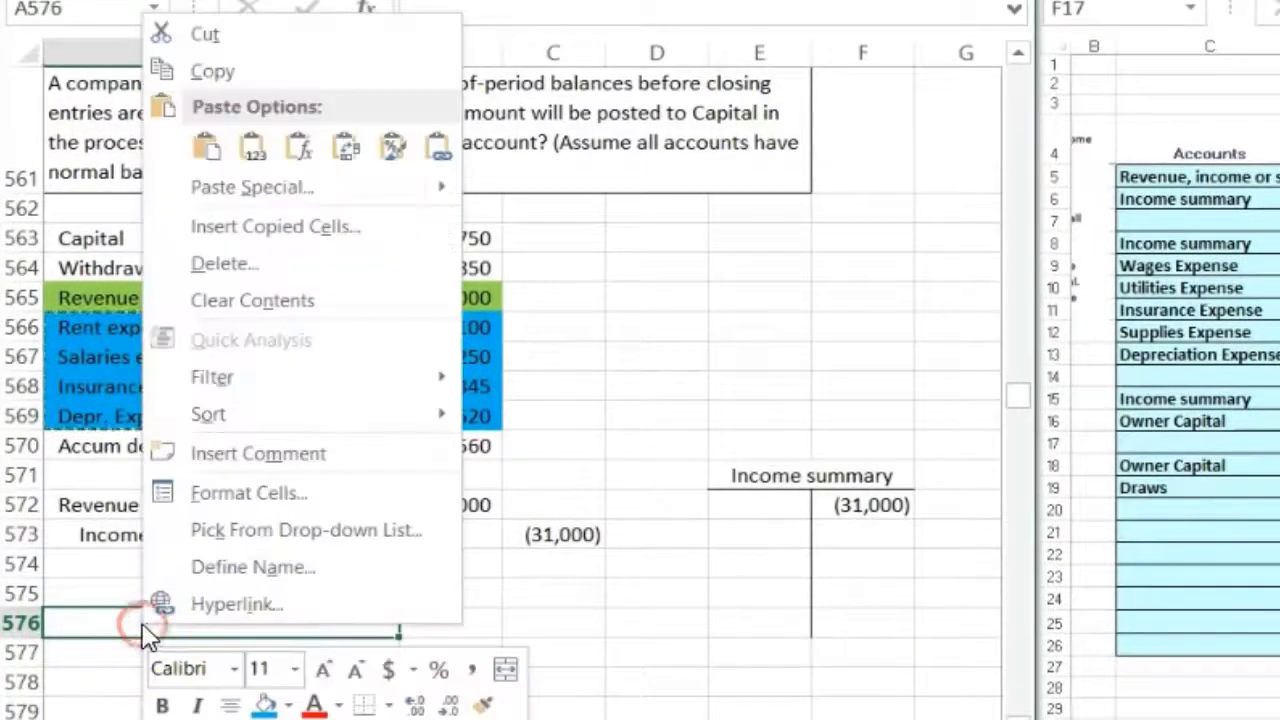
pyautogui.click(252, 147)
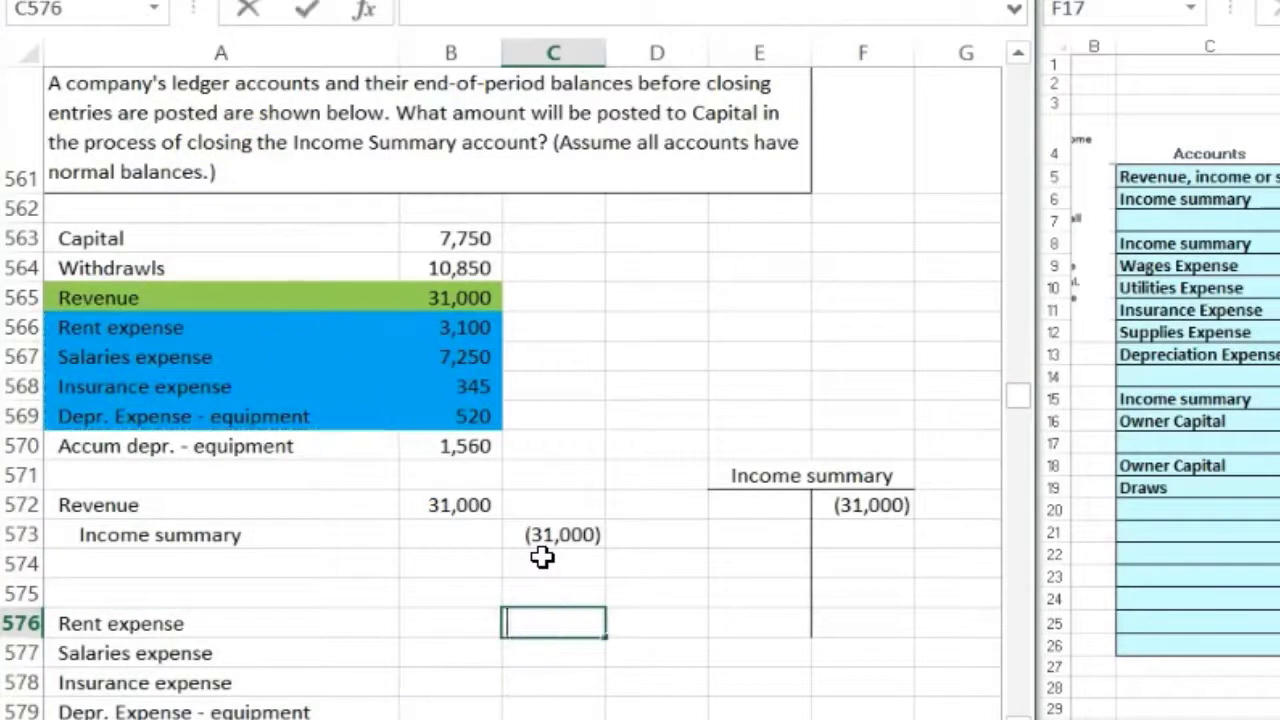
pyautogui.write('-')
pyautogui.click(465, 333)
pyautogui.press('Return')
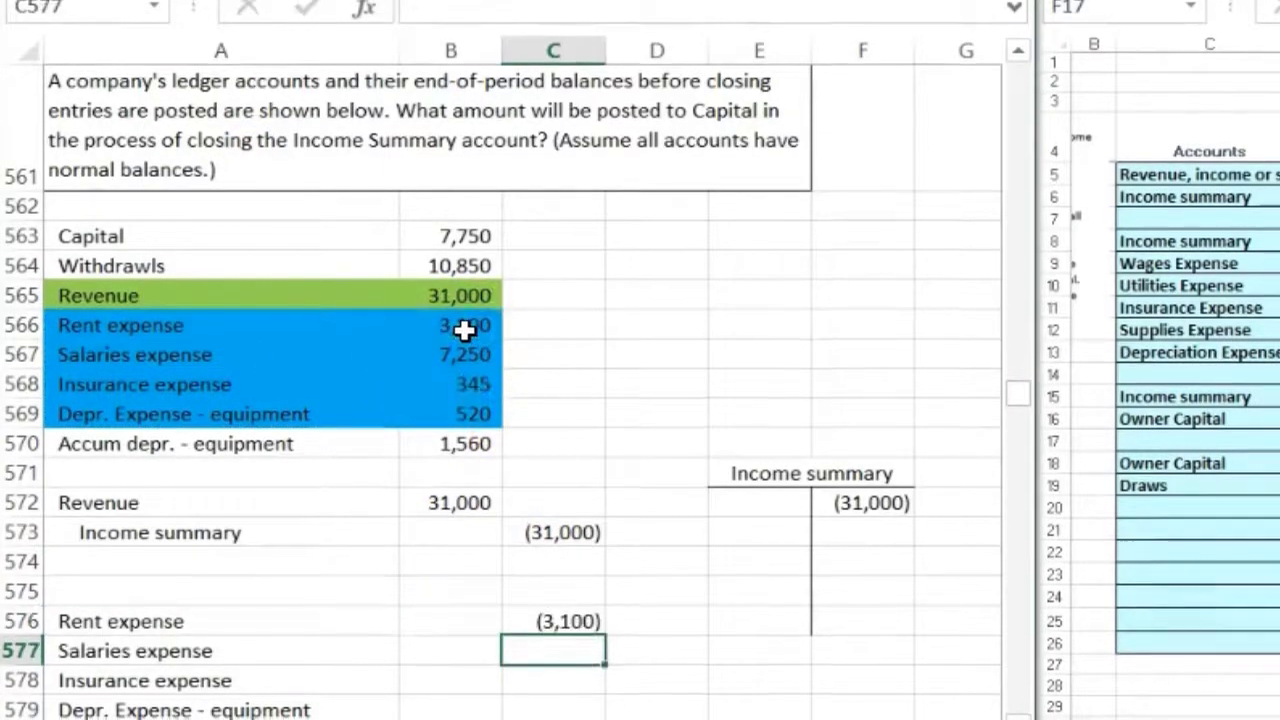
pyautogui.click(578, 628)
pyautogui.moveTo(603, 618); pyautogui.dragTo(600, 705)
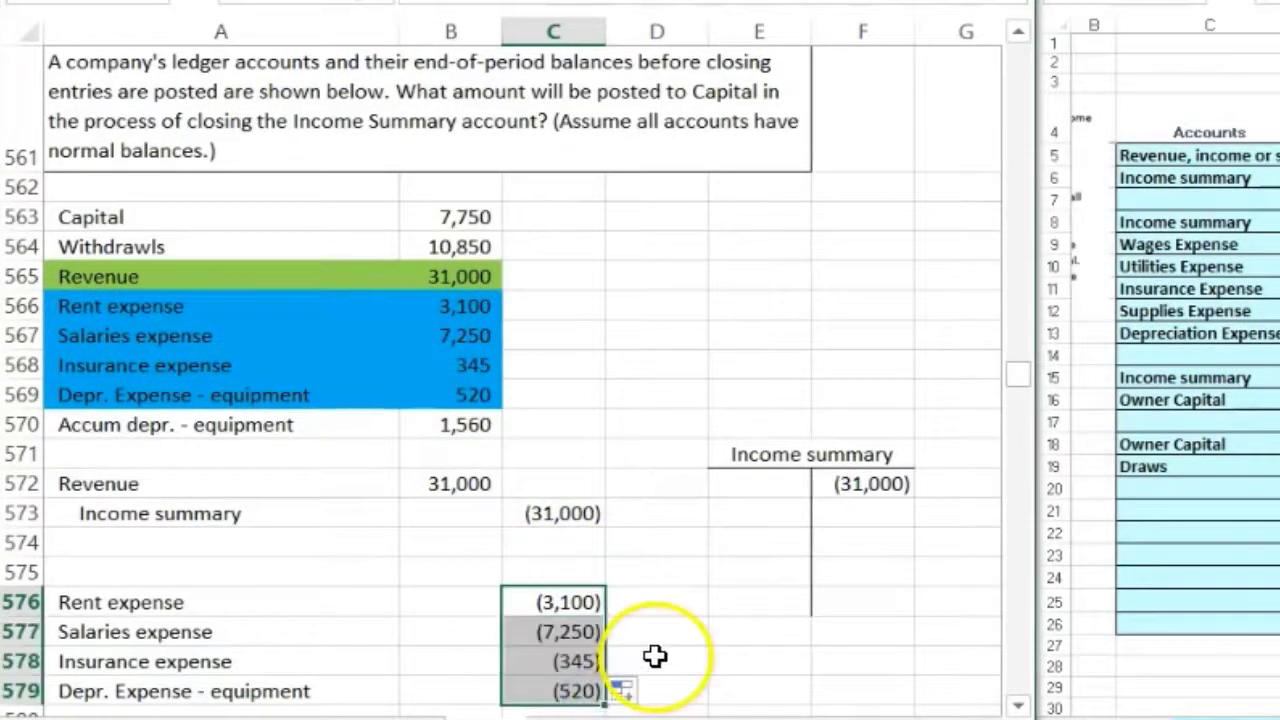
pyautogui.click(731, 654)
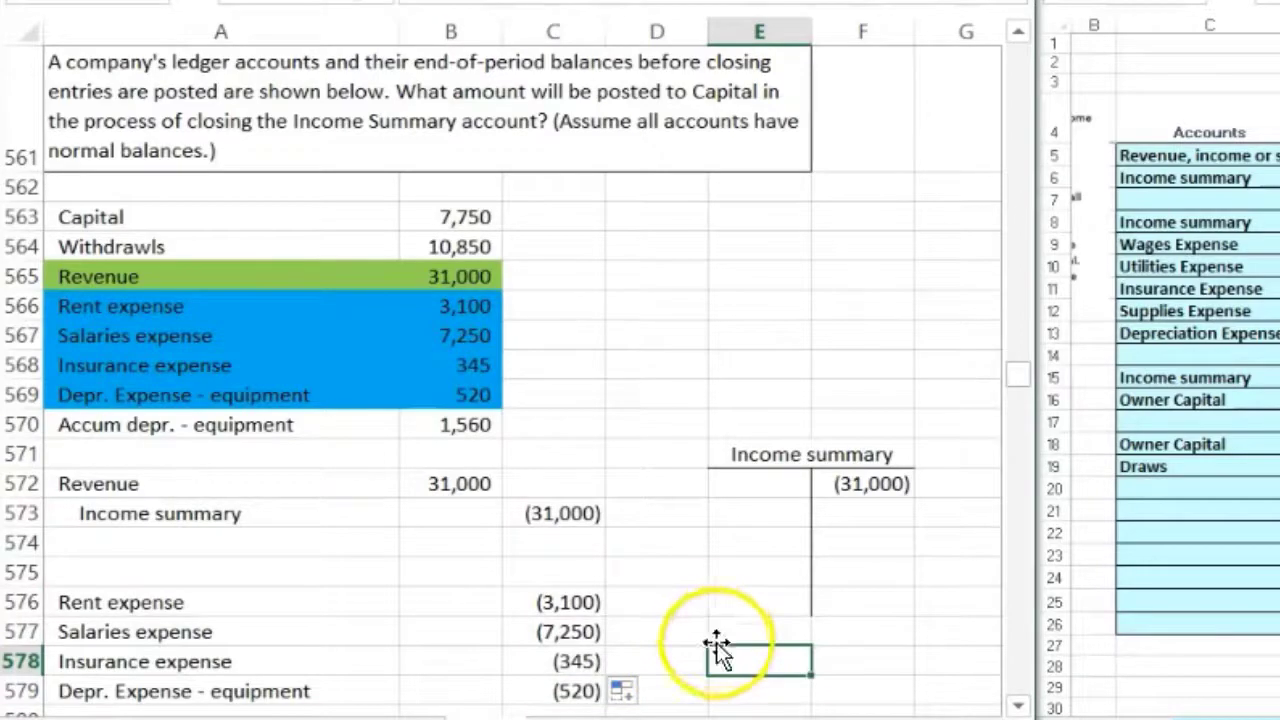
# Paste Income summary as a plain label into A575 for the debit line.
pyautogui.click(230, 572)
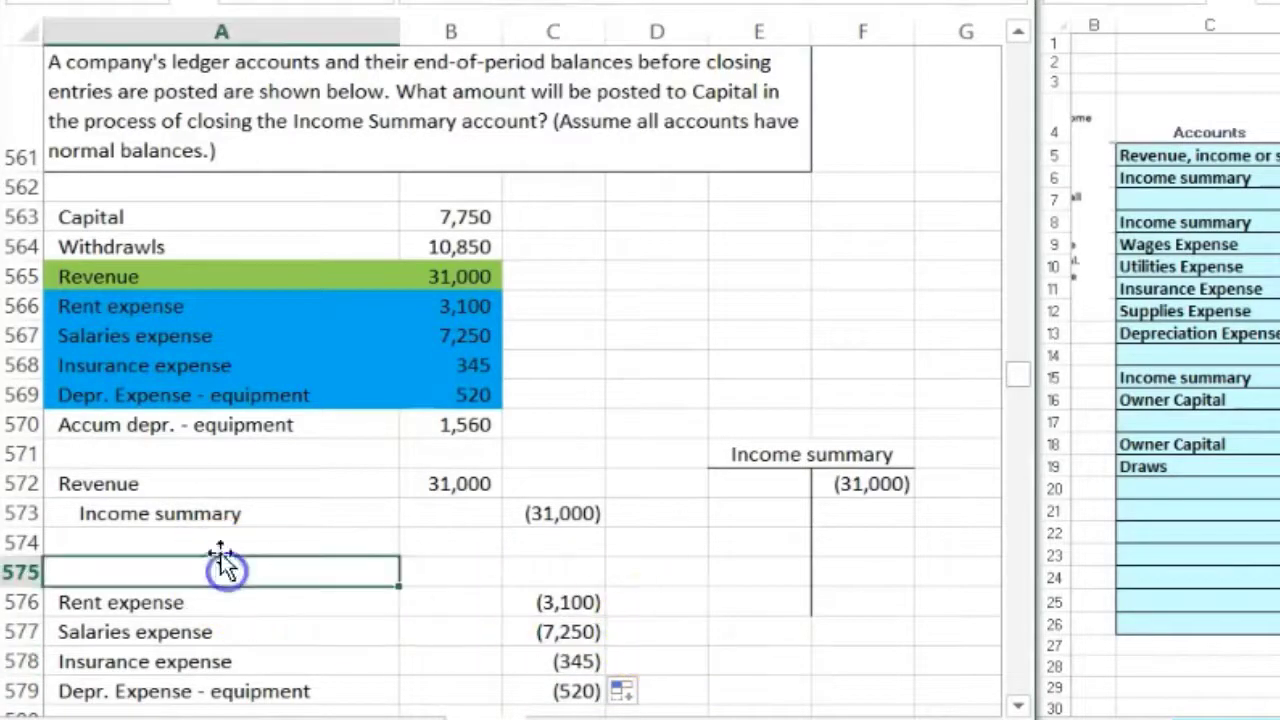
pyautogui.rightClick(220, 515)
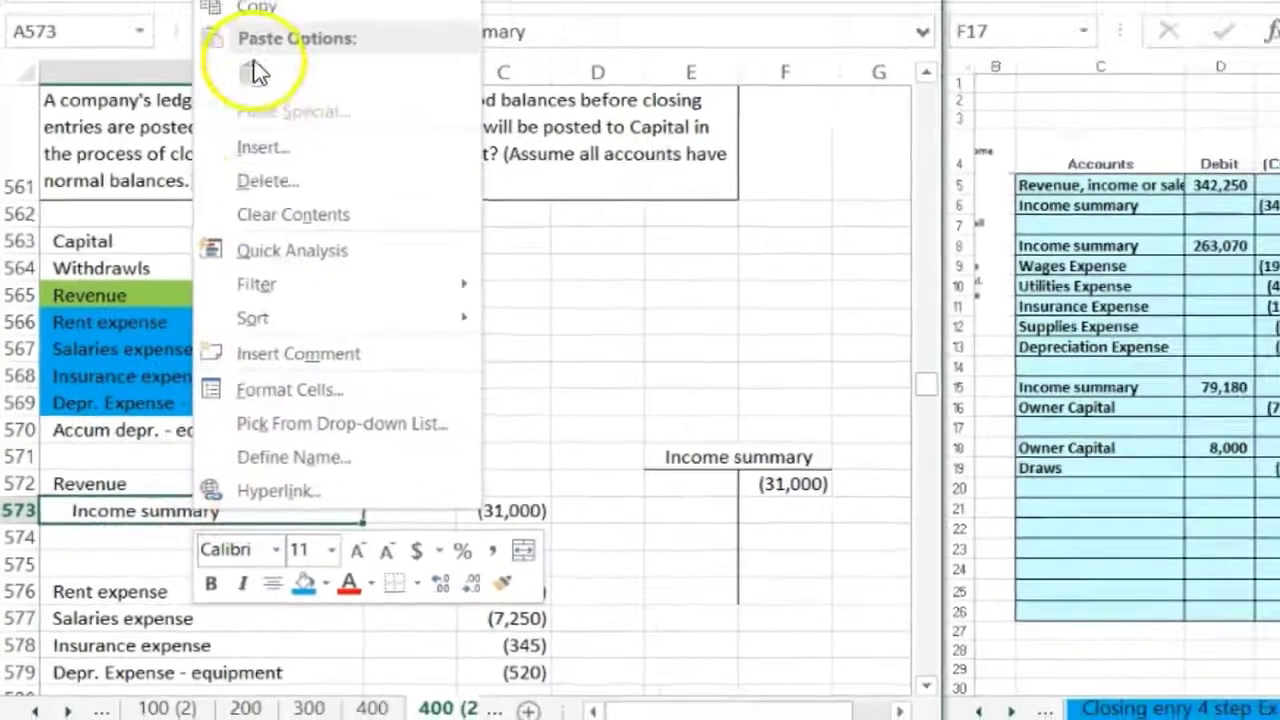
pyautogui.click(256, 8)
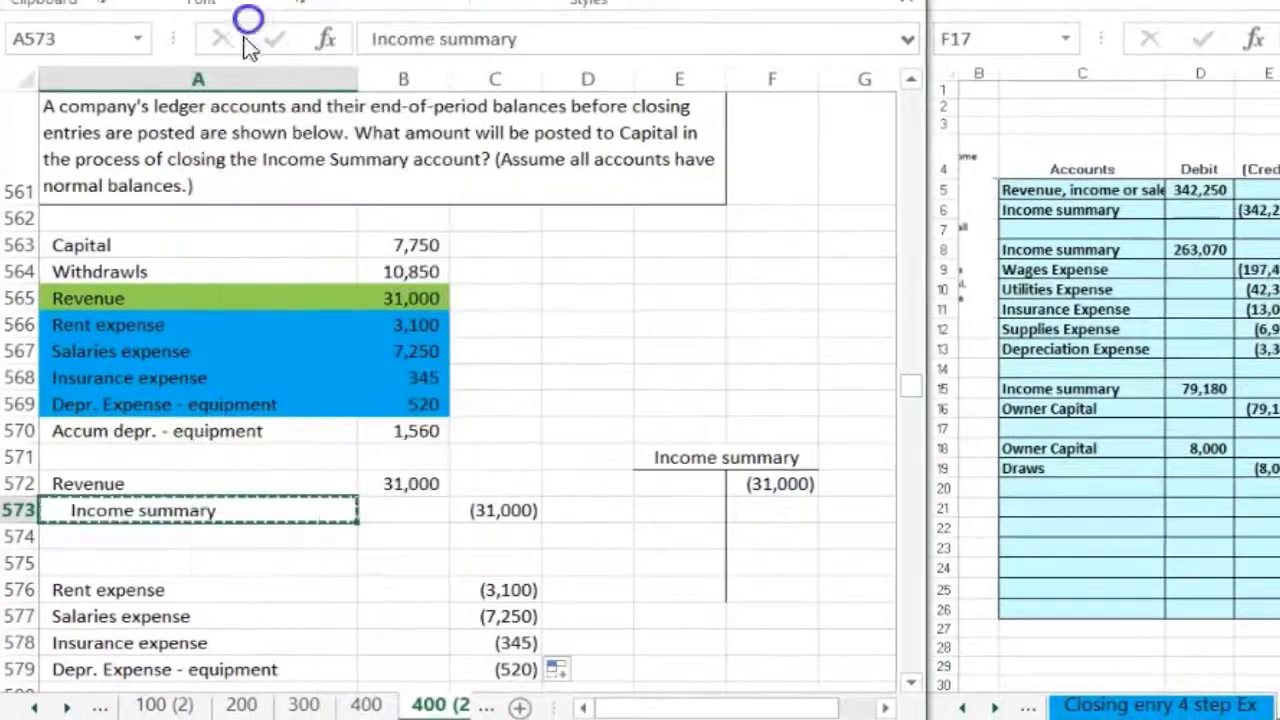
pyautogui.click(110, 564)
pyautogui.rightClick(113, 565)
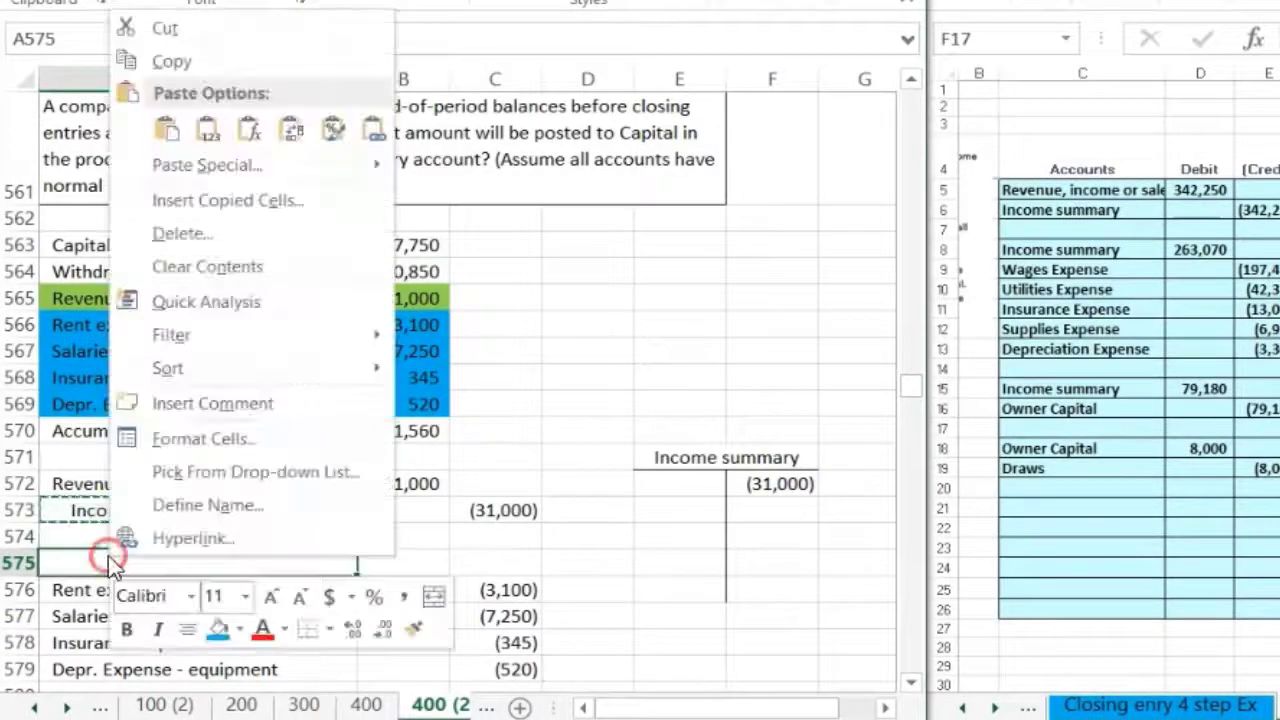
pyautogui.click(207, 129)
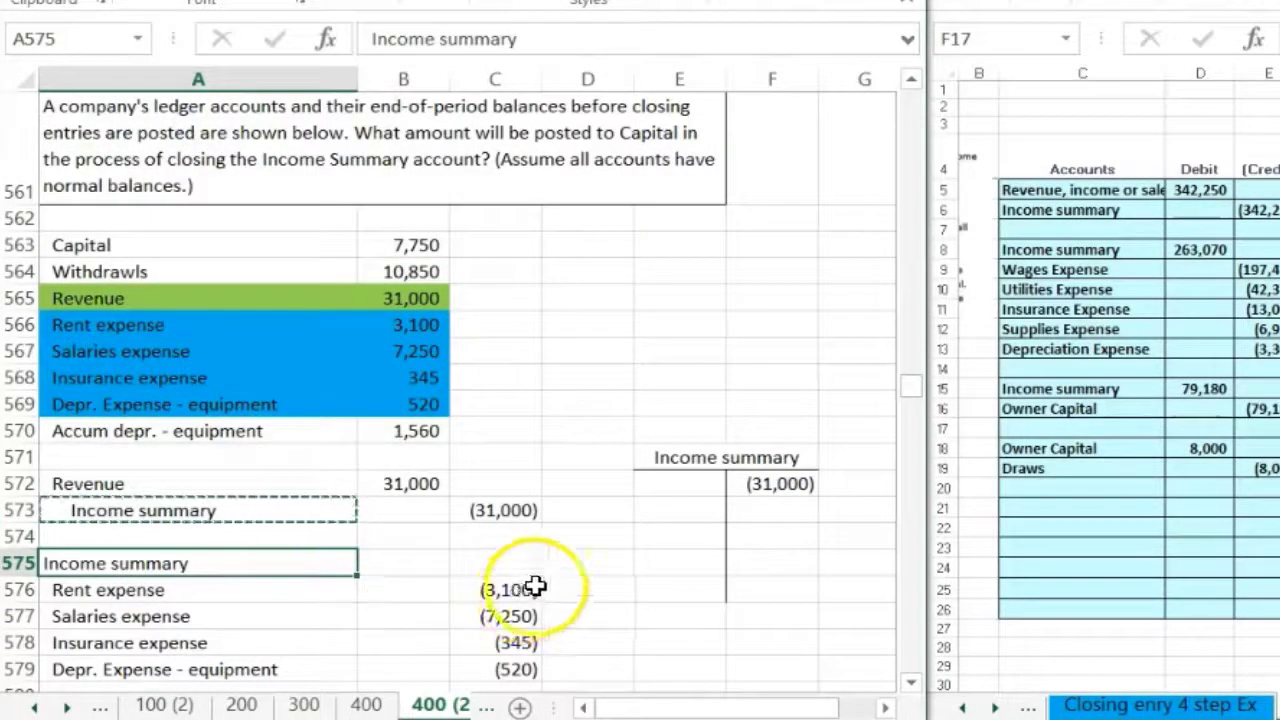
# Enter =-SUM(C576:C579) in B575 for the 11,215 Income summary debit.
pyautogui.scroll(-1, 525, 530)
pyautogui.moveTo(505, 425); pyautogui.dragTo(511, 508)
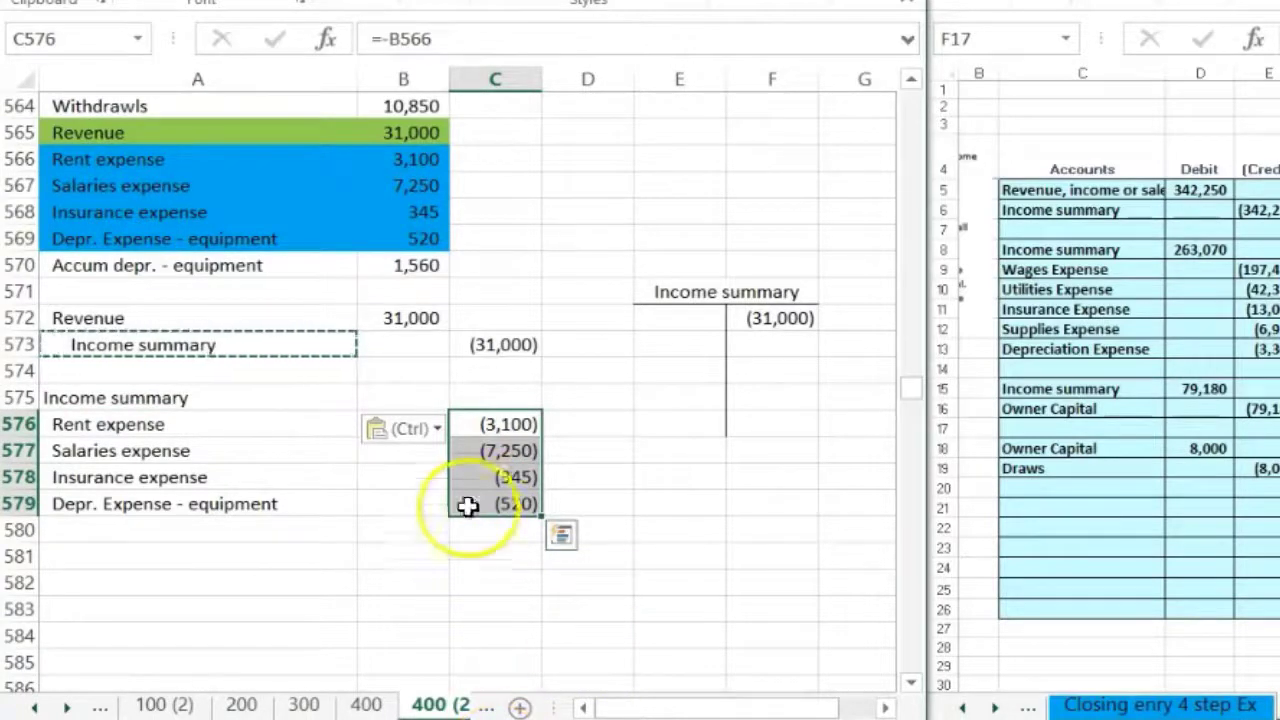
pyautogui.click(423, 395)
pyautogui.scroll(2, 371, 597)
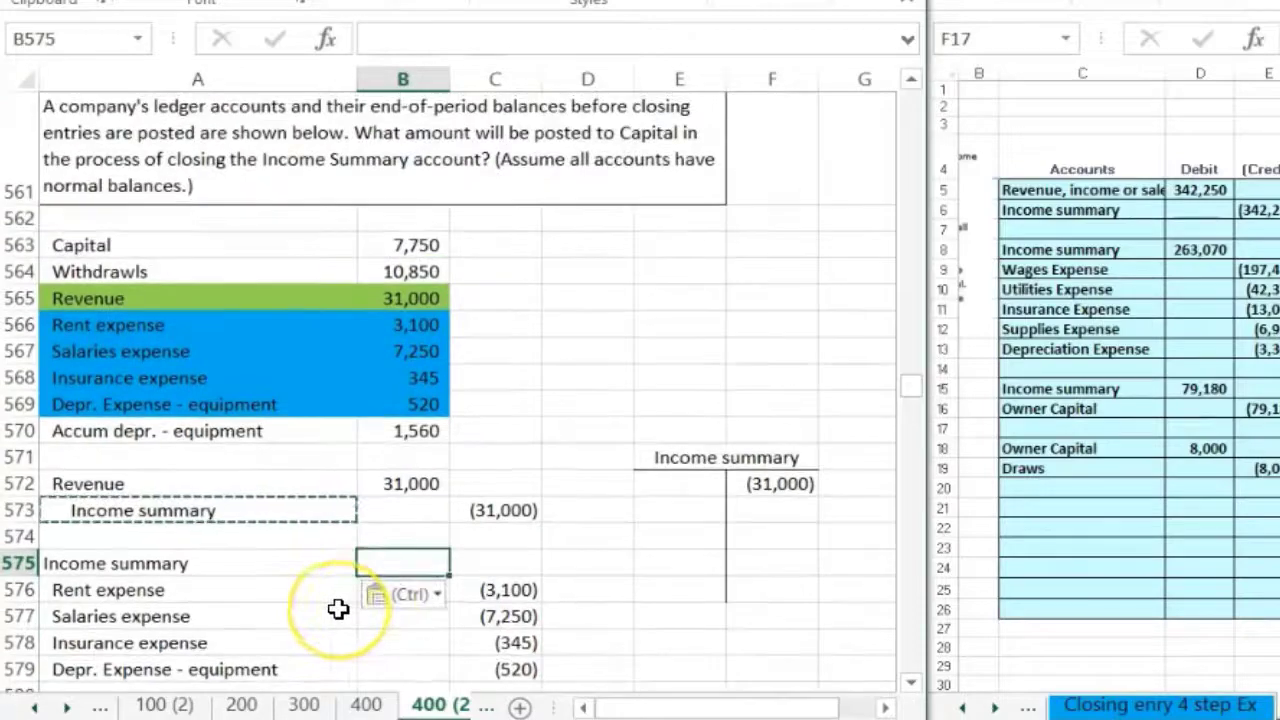
pyautogui.write('-sum(')
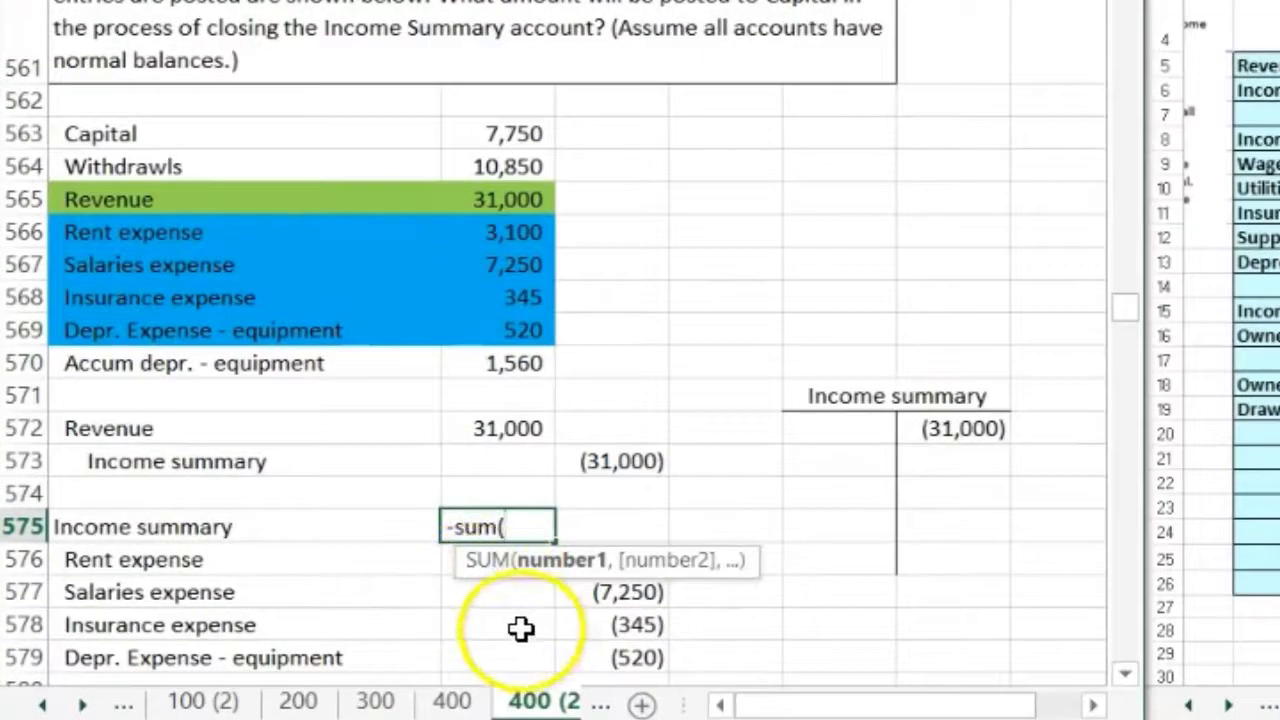
pyautogui.scroll(-2, 521, 628)
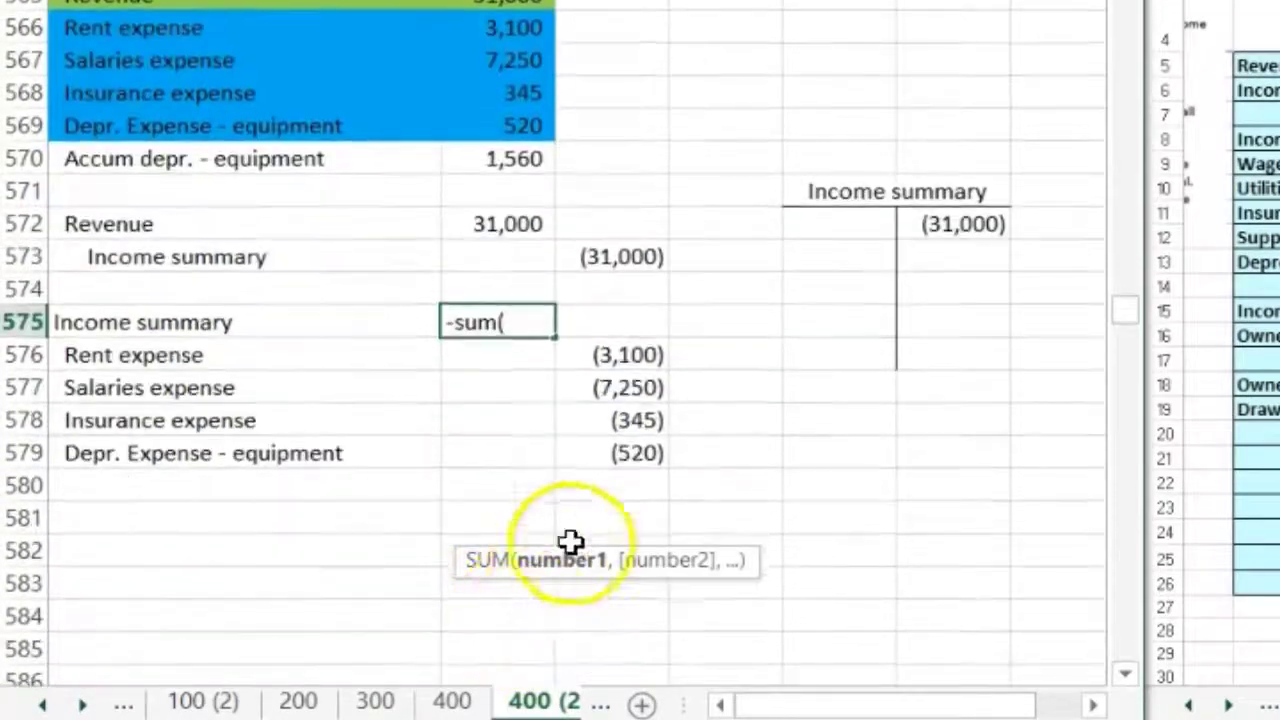
pyautogui.click(610, 453)
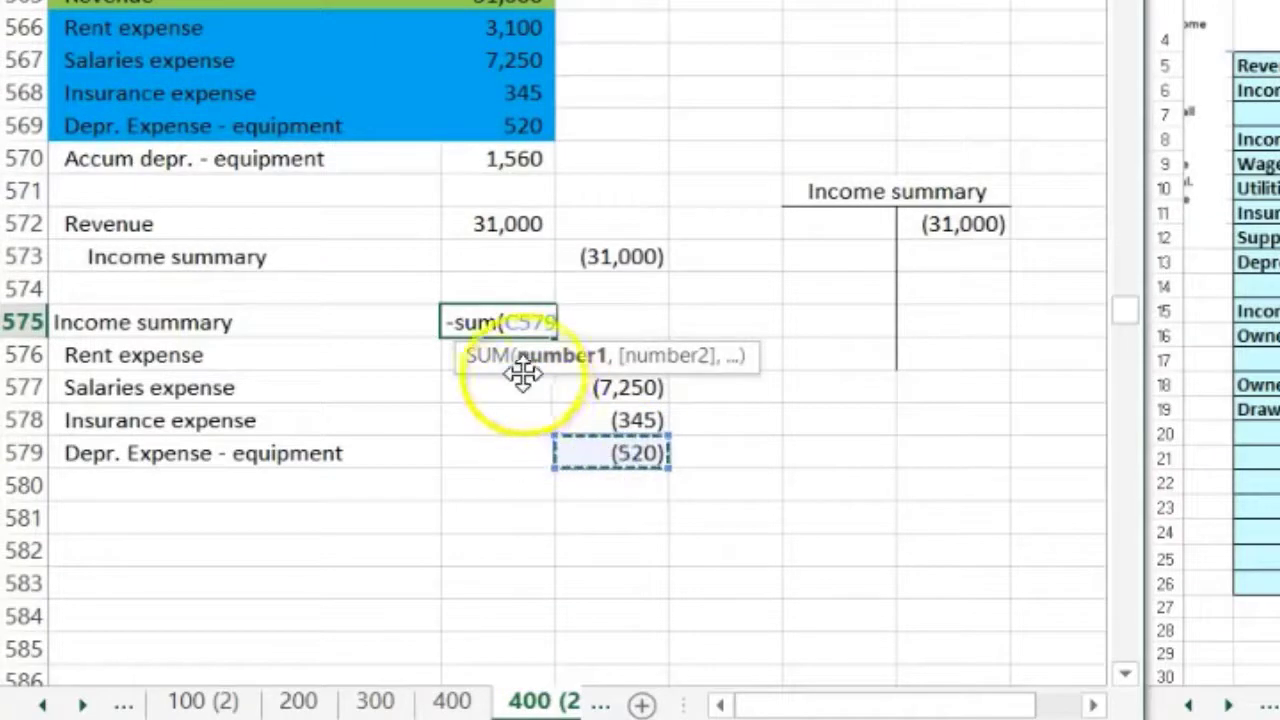
pyautogui.moveTo(500, 366); pyautogui.dragTo(228, 335)
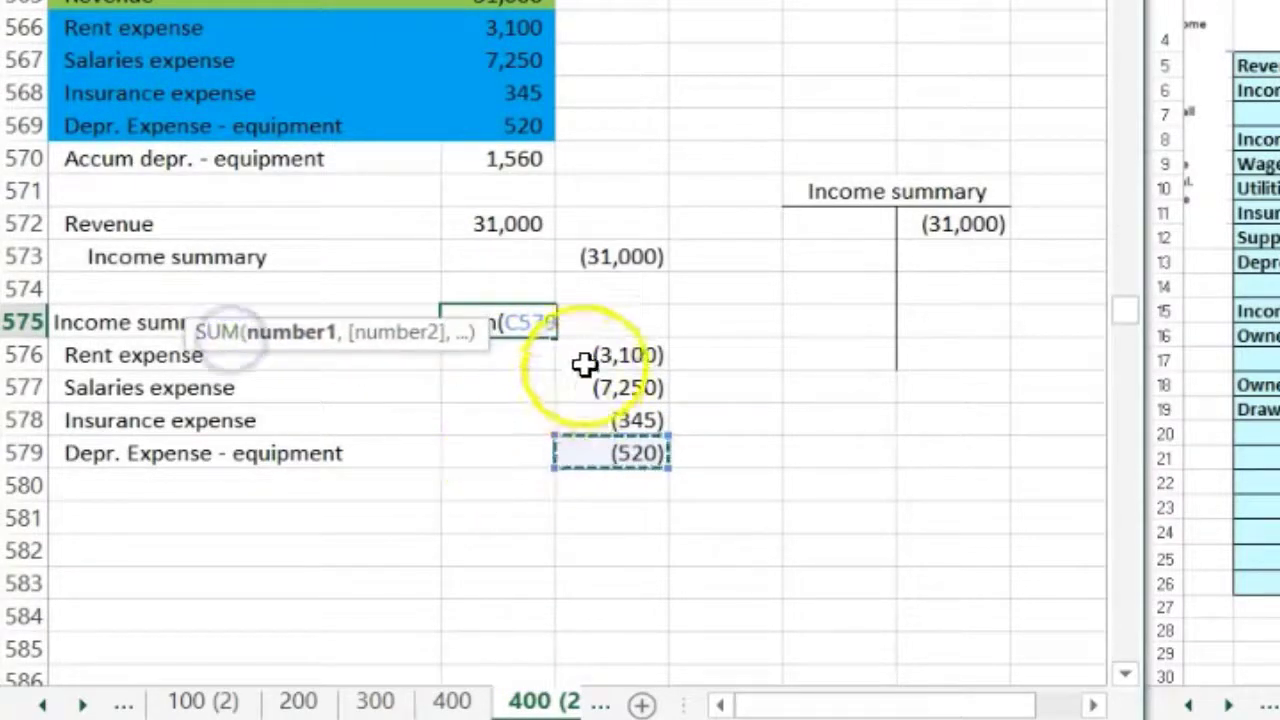
pyautogui.moveTo(583, 357); pyautogui.dragTo(561, 449)
pyautogui.press('Return')
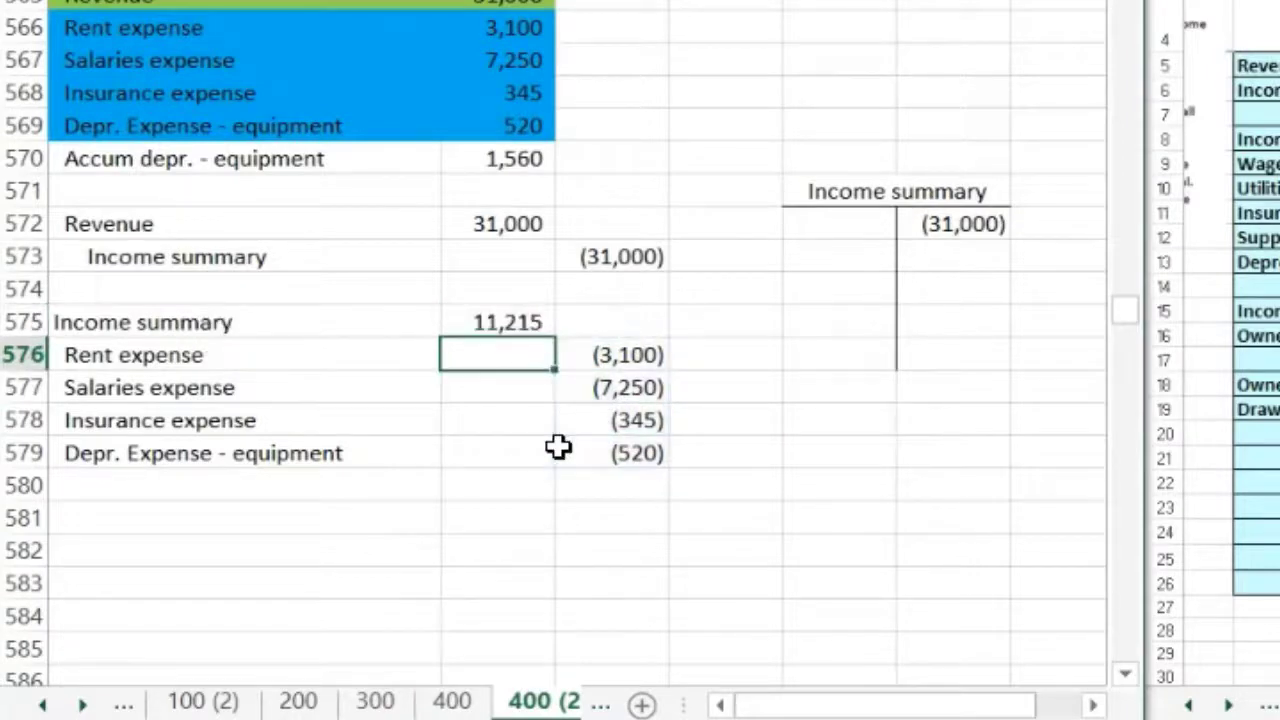
pyautogui.moveTo(500, 320); pyautogui.dragTo(623, 471)
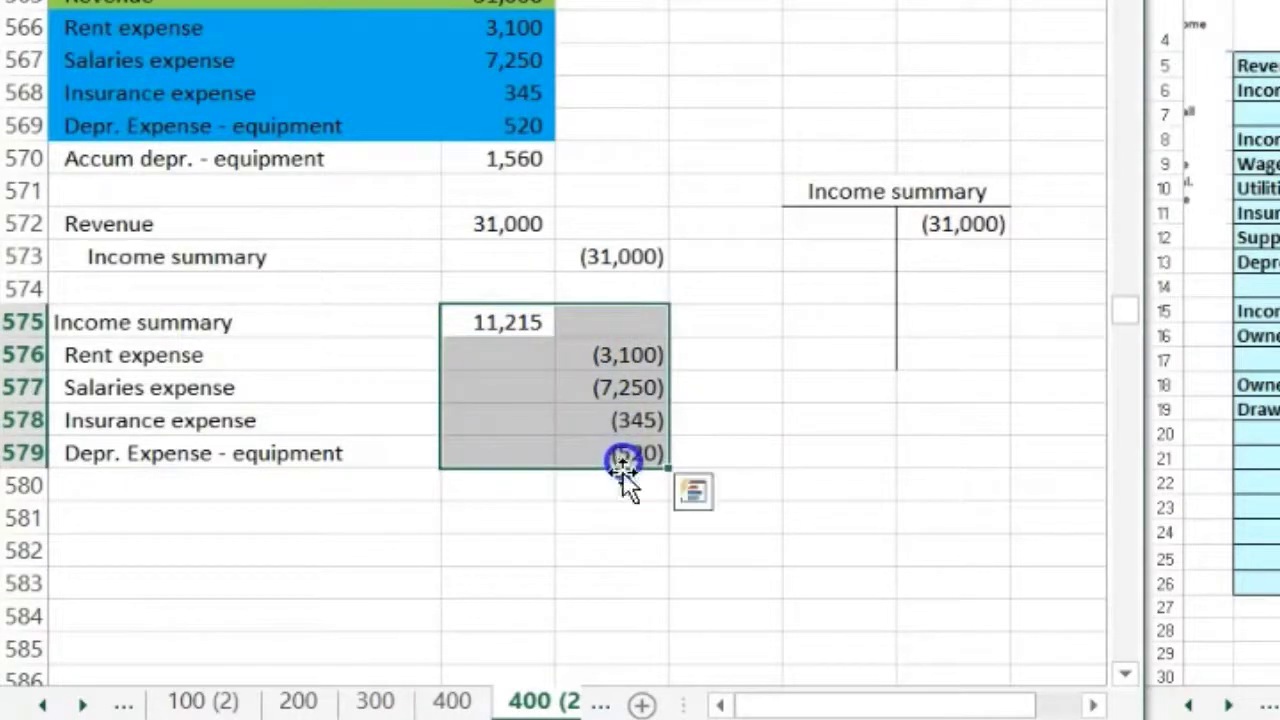
pyautogui.click(528, 592)
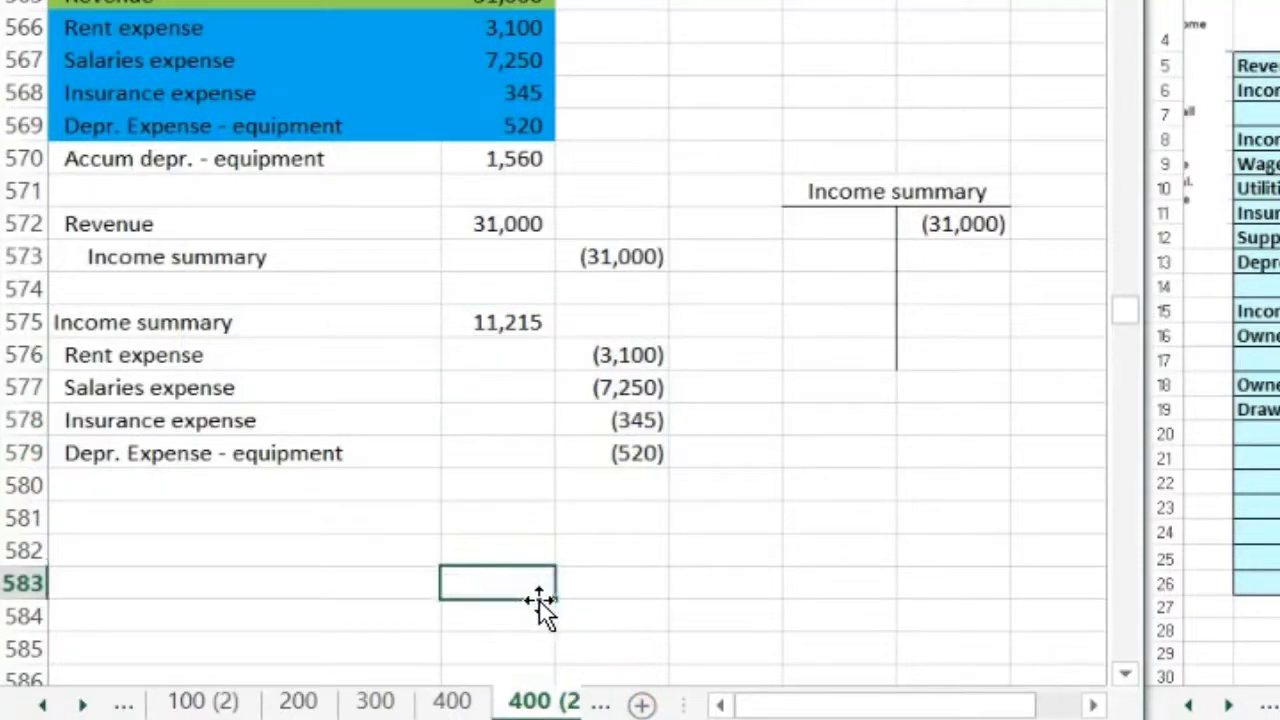
# Post the 11,215 debit into the T-account's E573 with =+B575.
pyautogui.click(846, 250)
pyautogui.write('+')
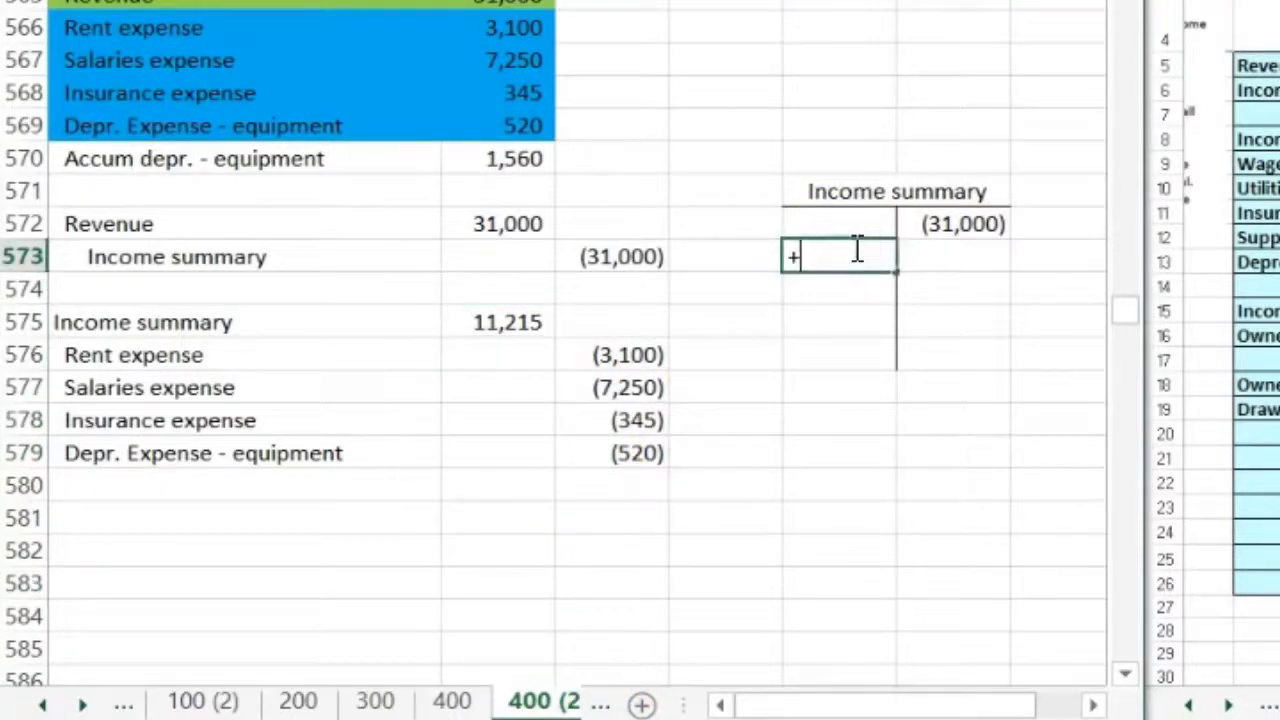
pyautogui.click(525, 322)
pyautogui.press('Return')
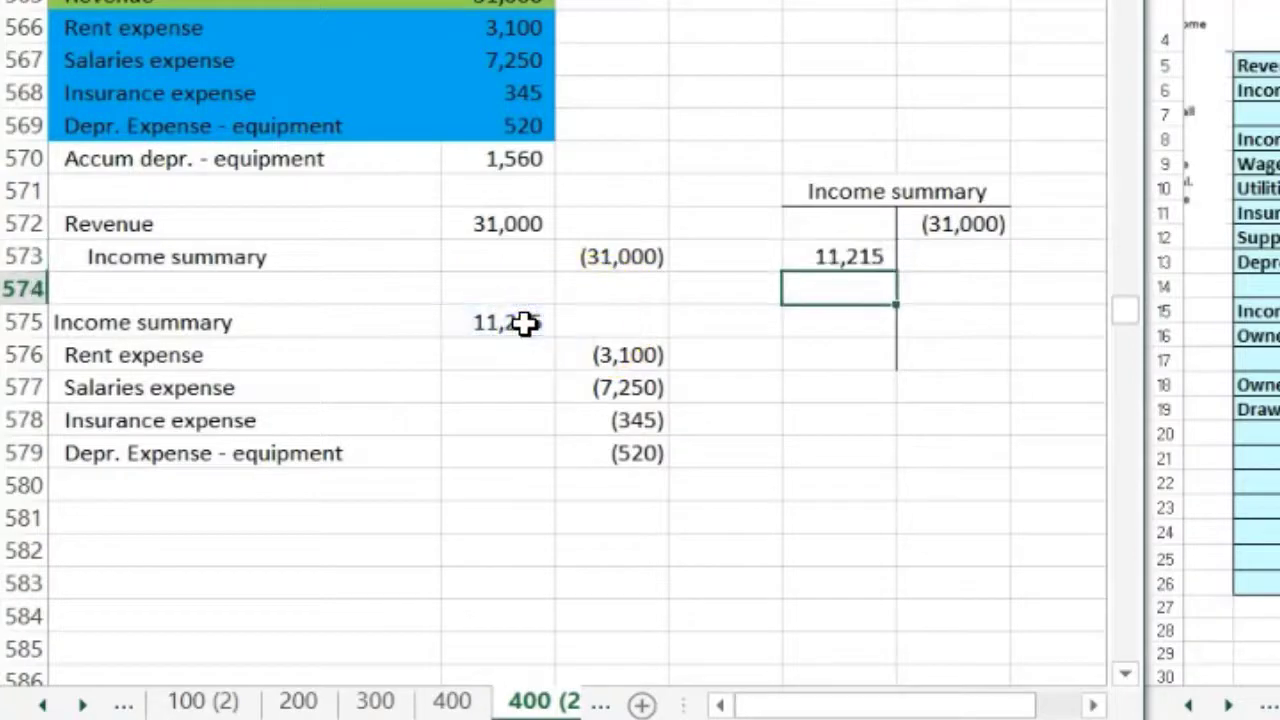
# Add a running balance: (31,000) in G572 and =G572+E573+F573 giving (19,785) in G573.
pyautogui.press('Right')
pyautogui.press('Right')
pyautogui.press('Up')
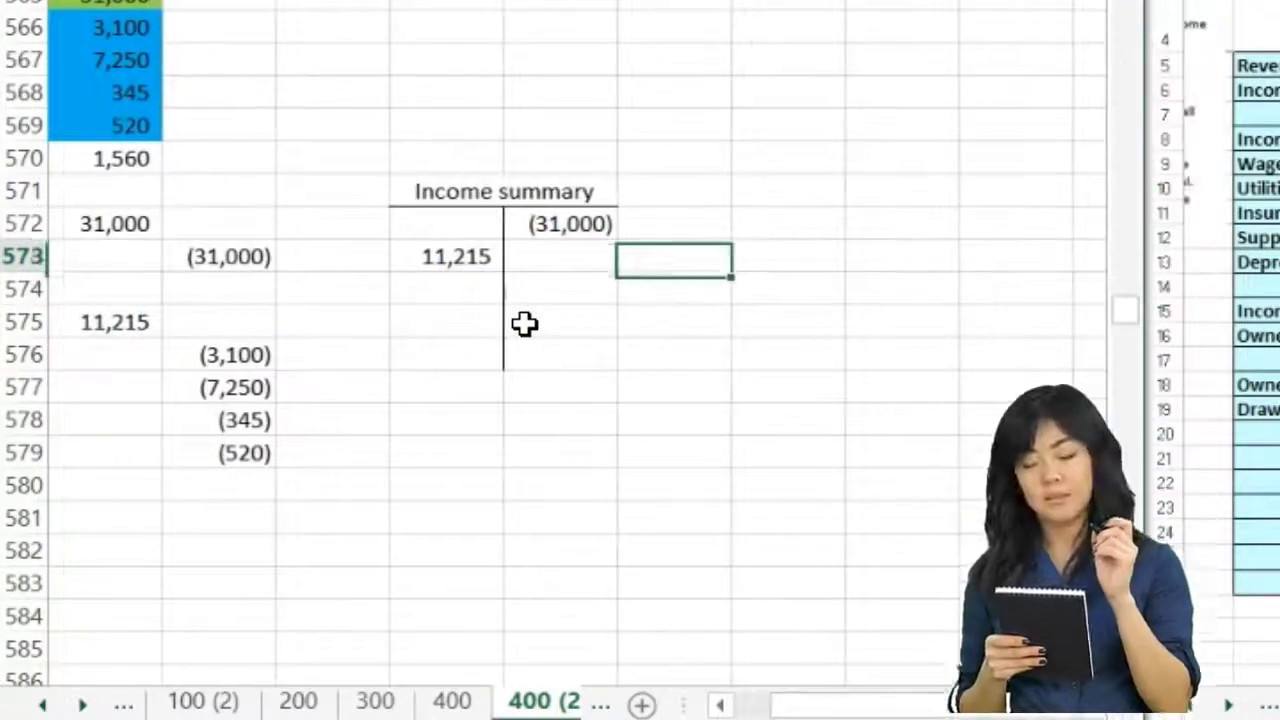
pyautogui.press('Up')
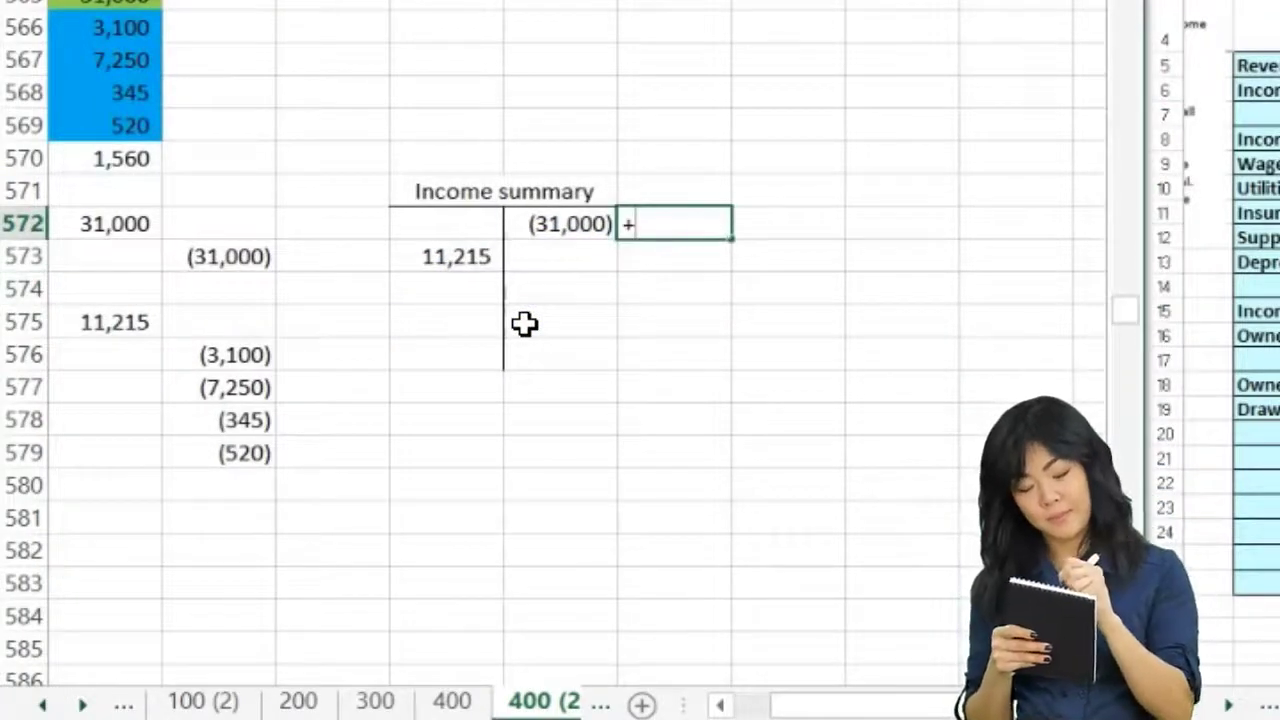
pyautogui.write('+')
pyautogui.press('Left')
pyautogui.press('Return')
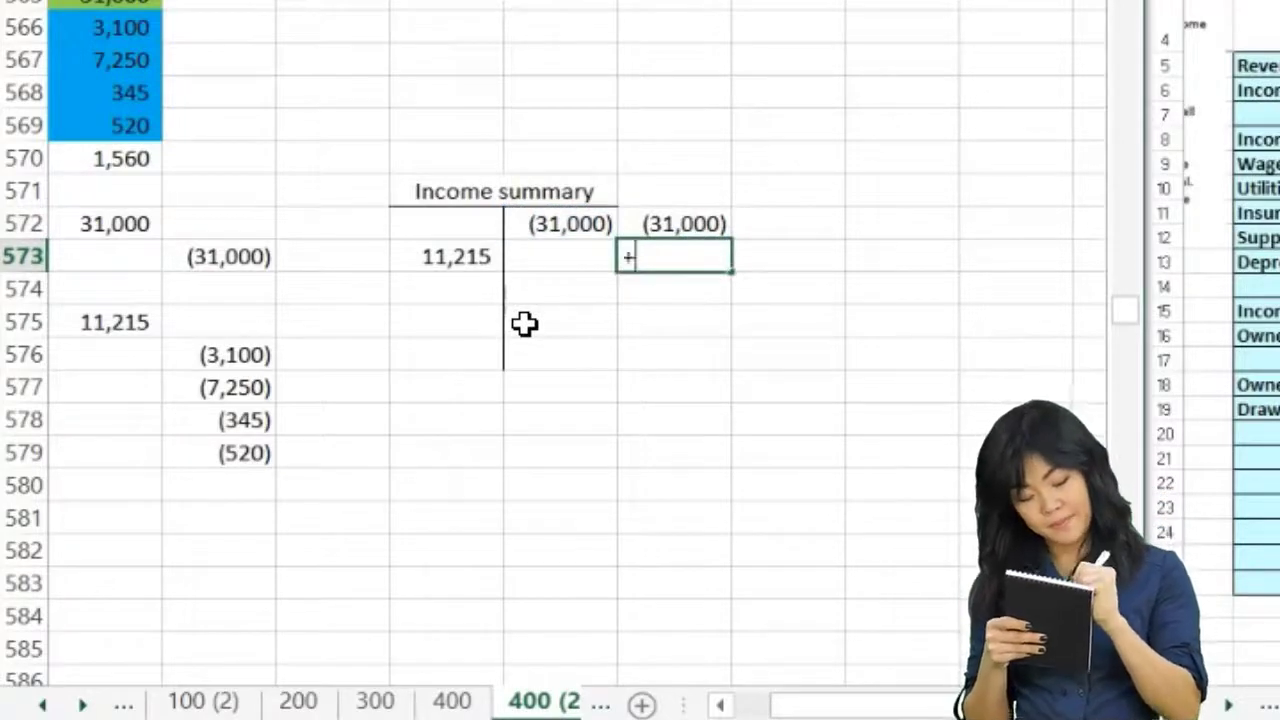
pyautogui.write('+')
pyautogui.press('Up')
pyautogui.write('+')
pyautogui.press('Left')
pyautogui.press('Left')
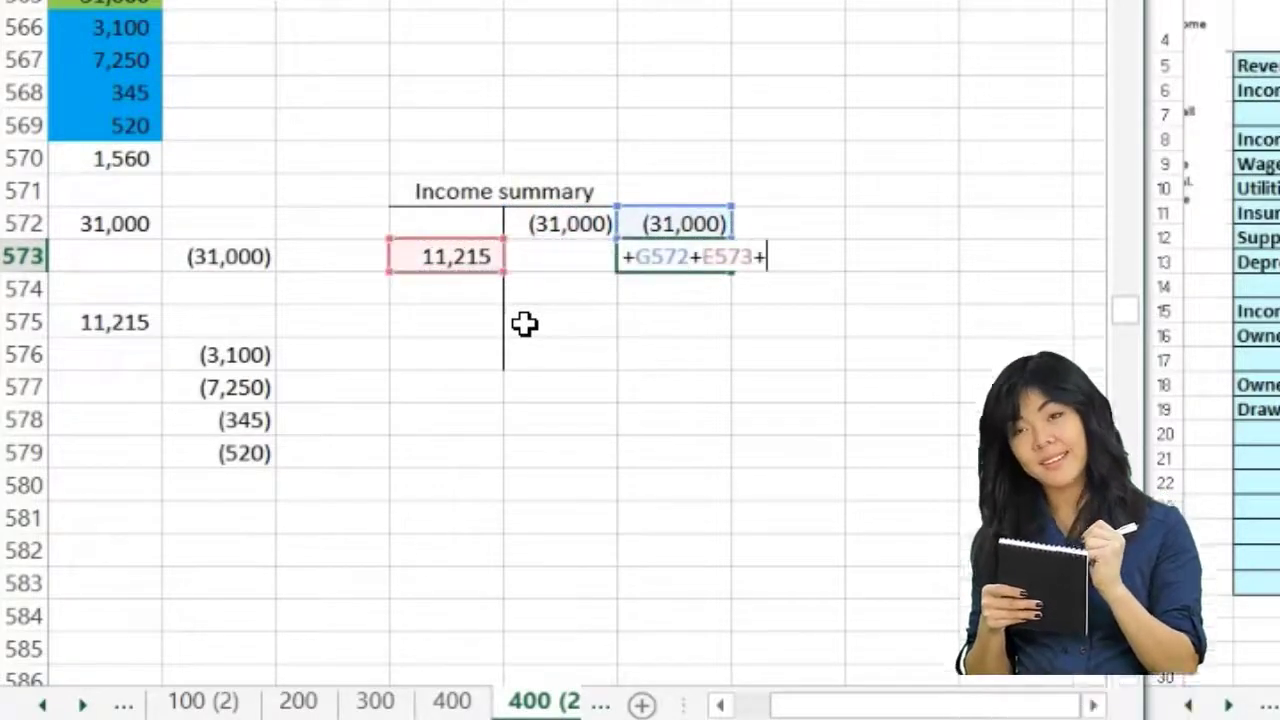
pyautogui.write('+')
pyautogui.press('Left')
pyautogui.press('Return')
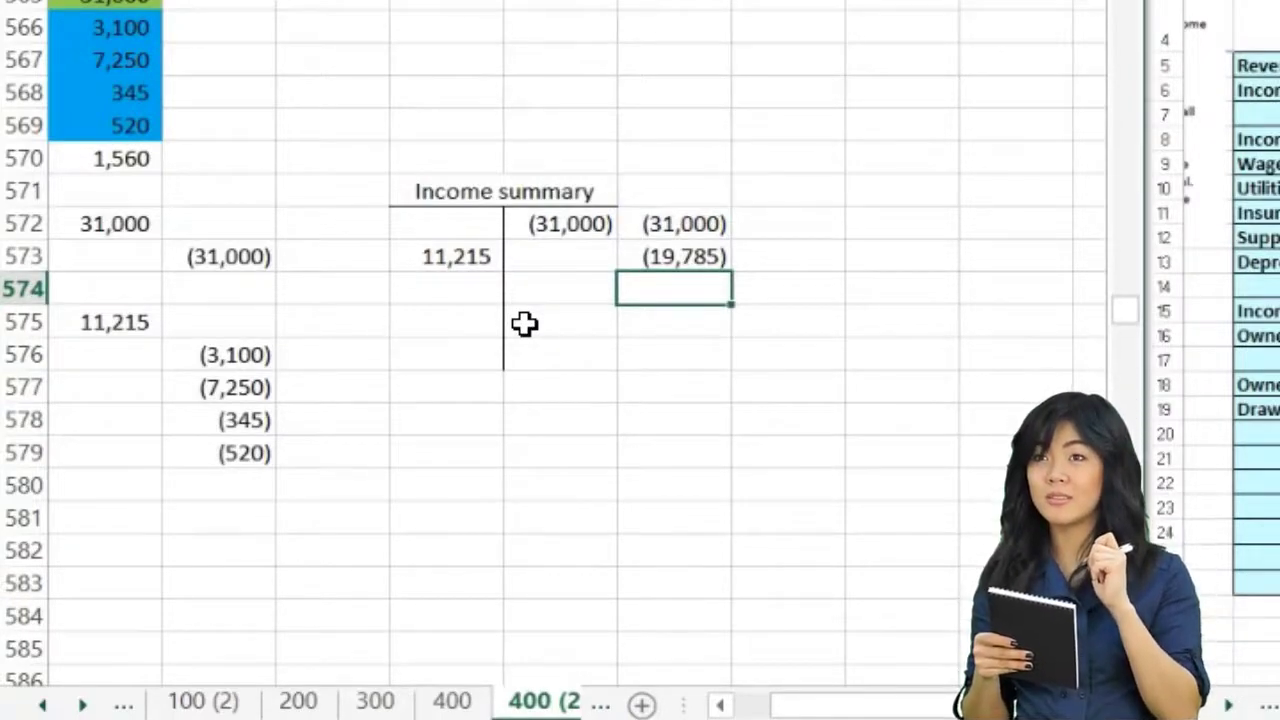
# Label the (19,785) balance 'Net income' in H573.
pyautogui.press('Up')
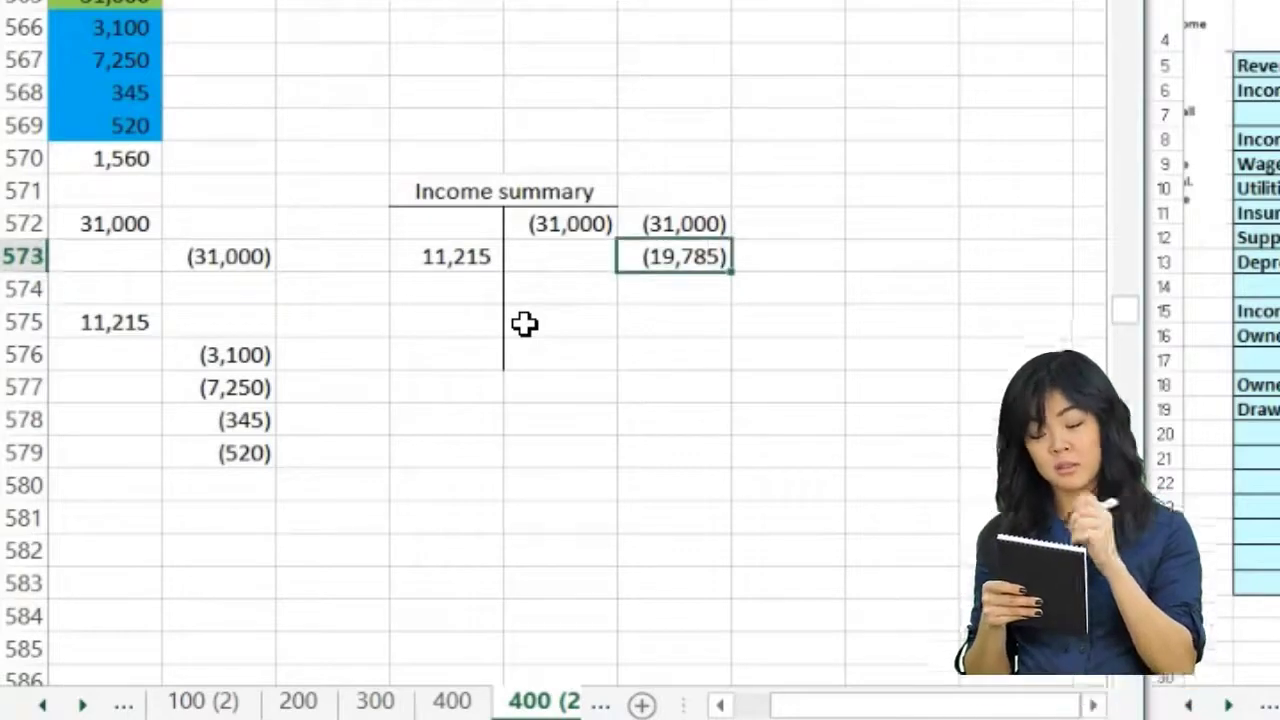
pyautogui.press('Right')
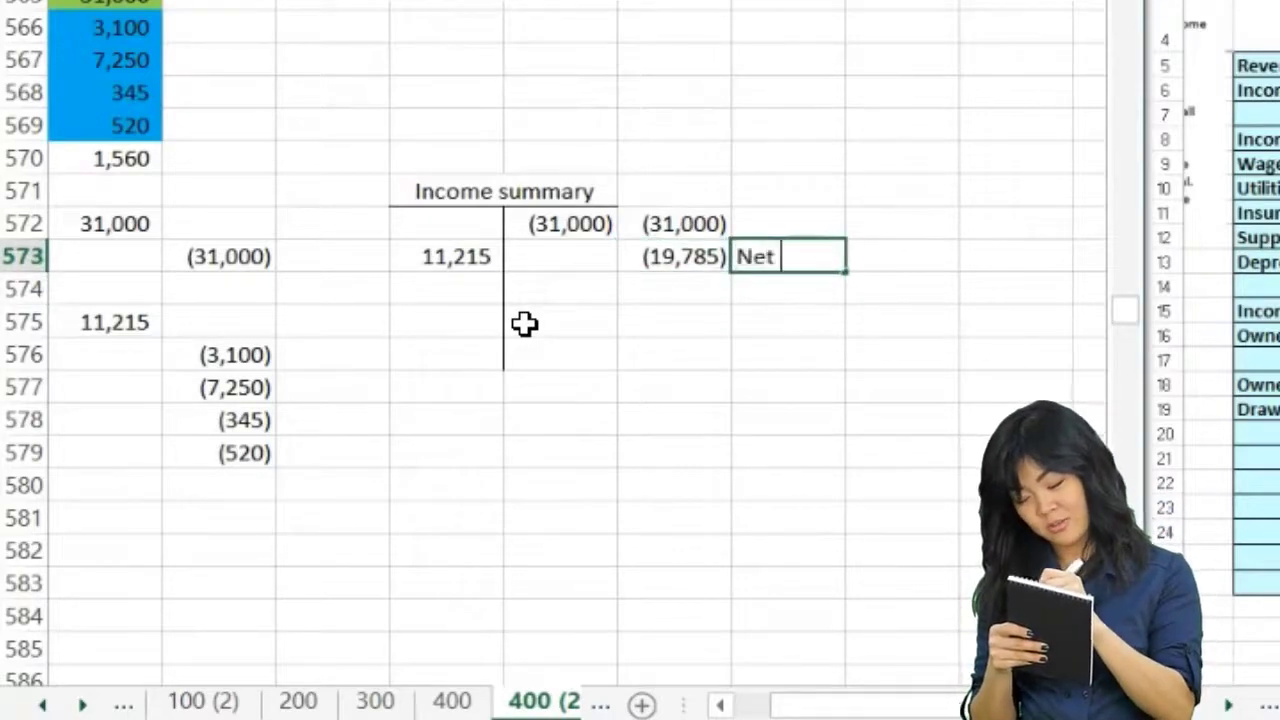
pyautogui.press('Return')
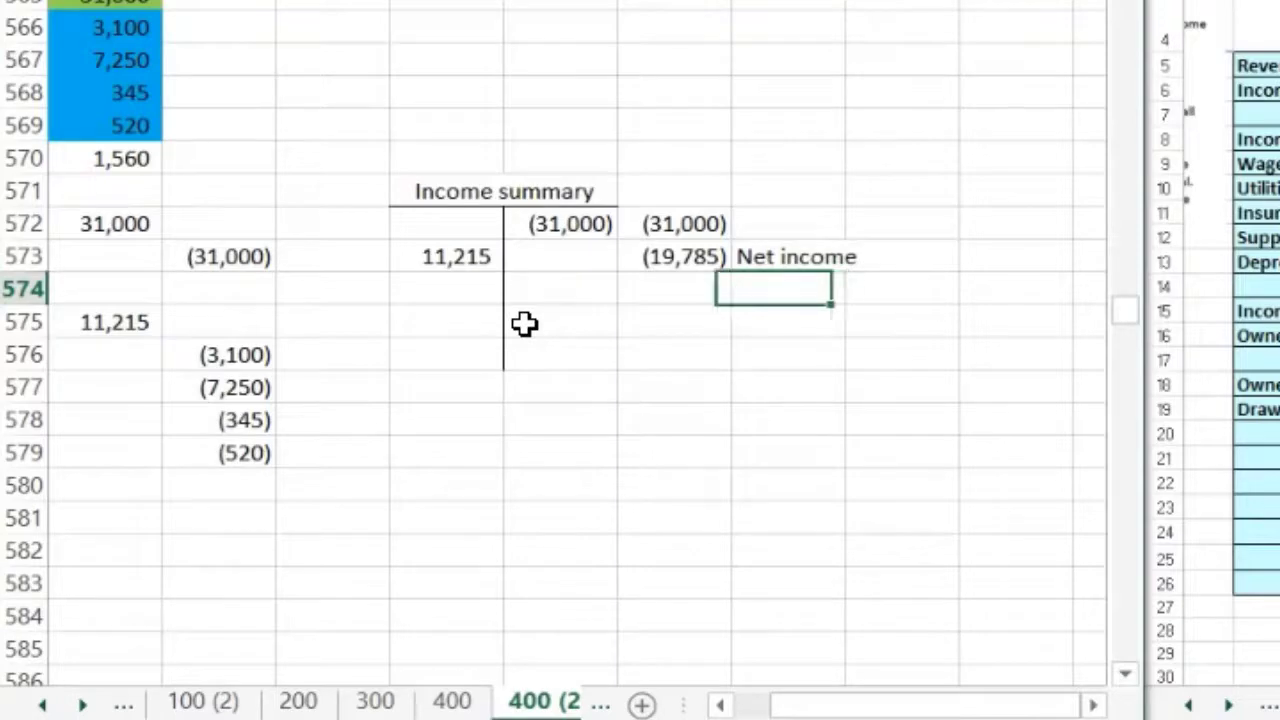
pyautogui.press('Left')
pyautogui.press('Left')
pyautogui.press('Left')
pyautogui.press('Left')
pyautogui.press('Left')
pyautogui.press('Left')
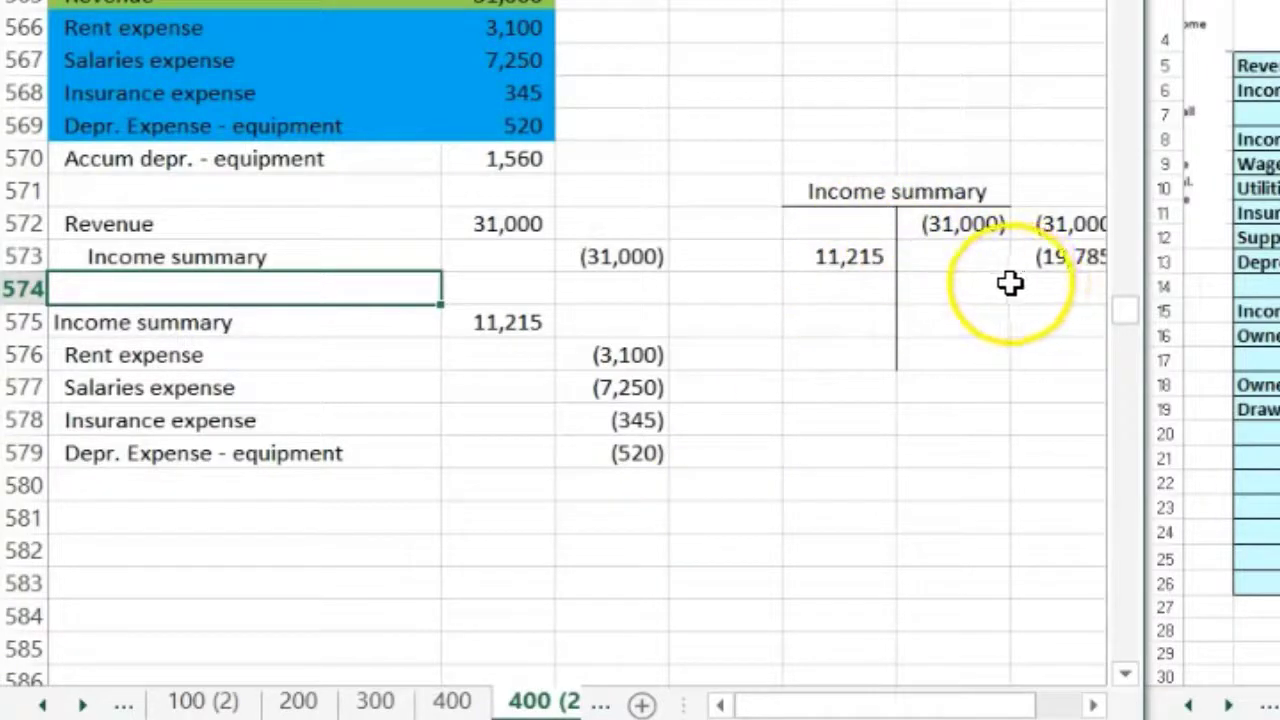
# Copy the Income summary label from A575 into A581.
pyautogui.rightClick(257, 257)
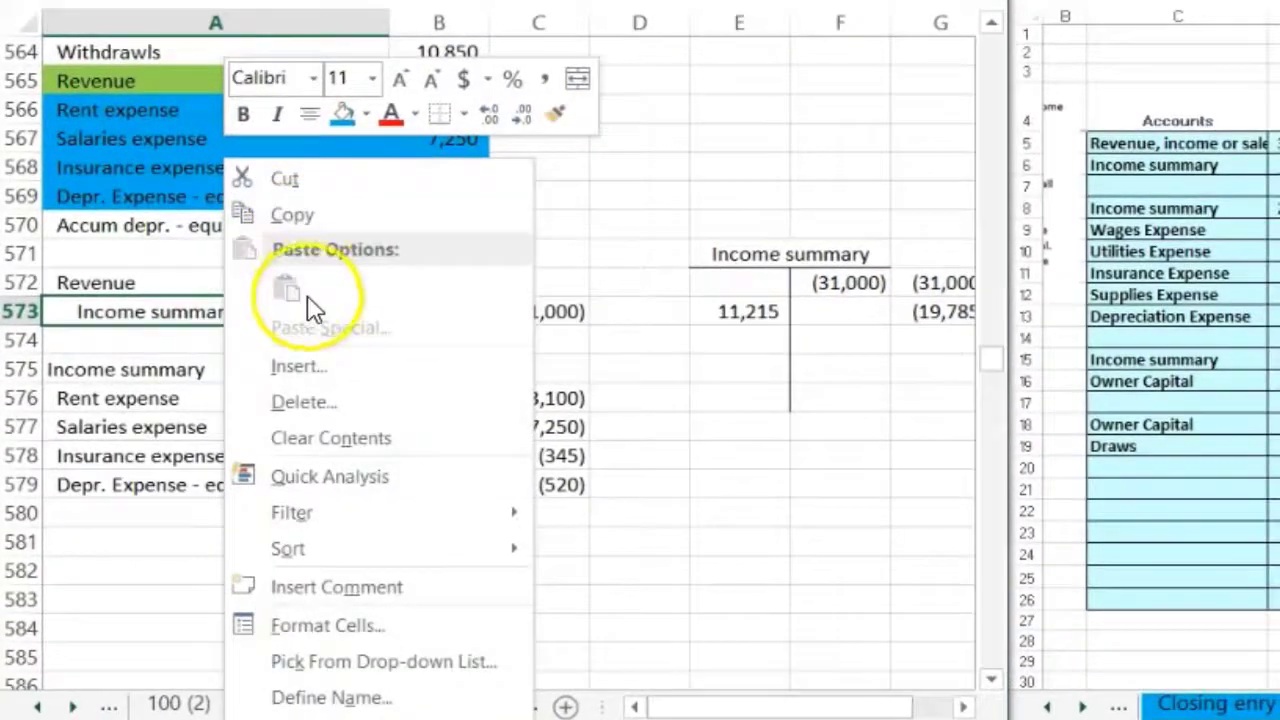
pyautogui.click(120, 383)
pyautogui.click(112, 369)
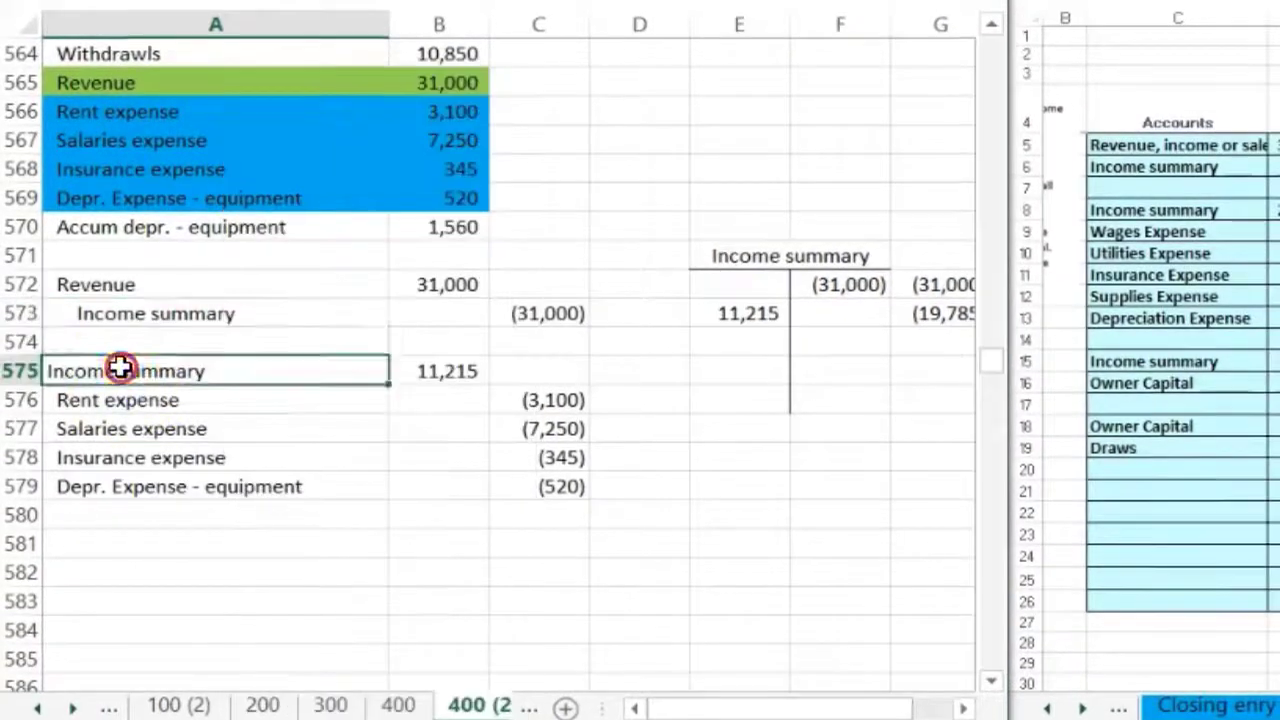
pyautogui.rightClick(112, 369)
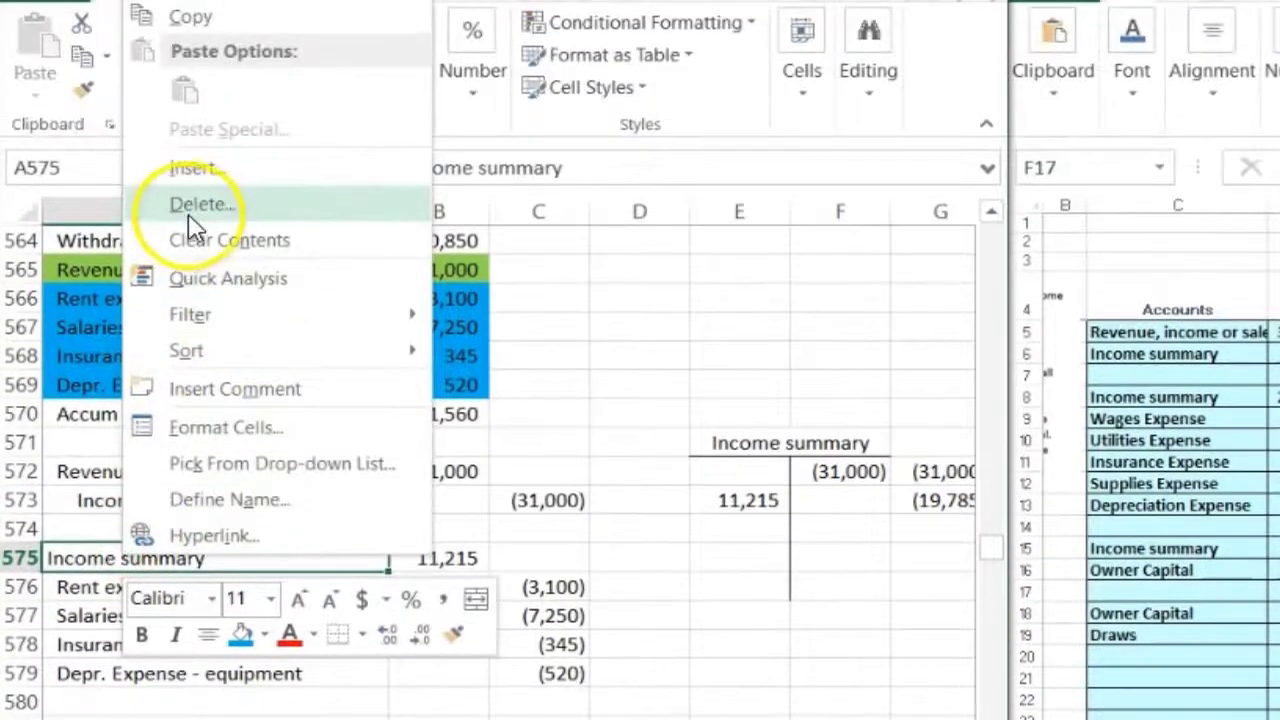
pyautogui.click(175, 17)
pyautogui.rightClick(120, 615)
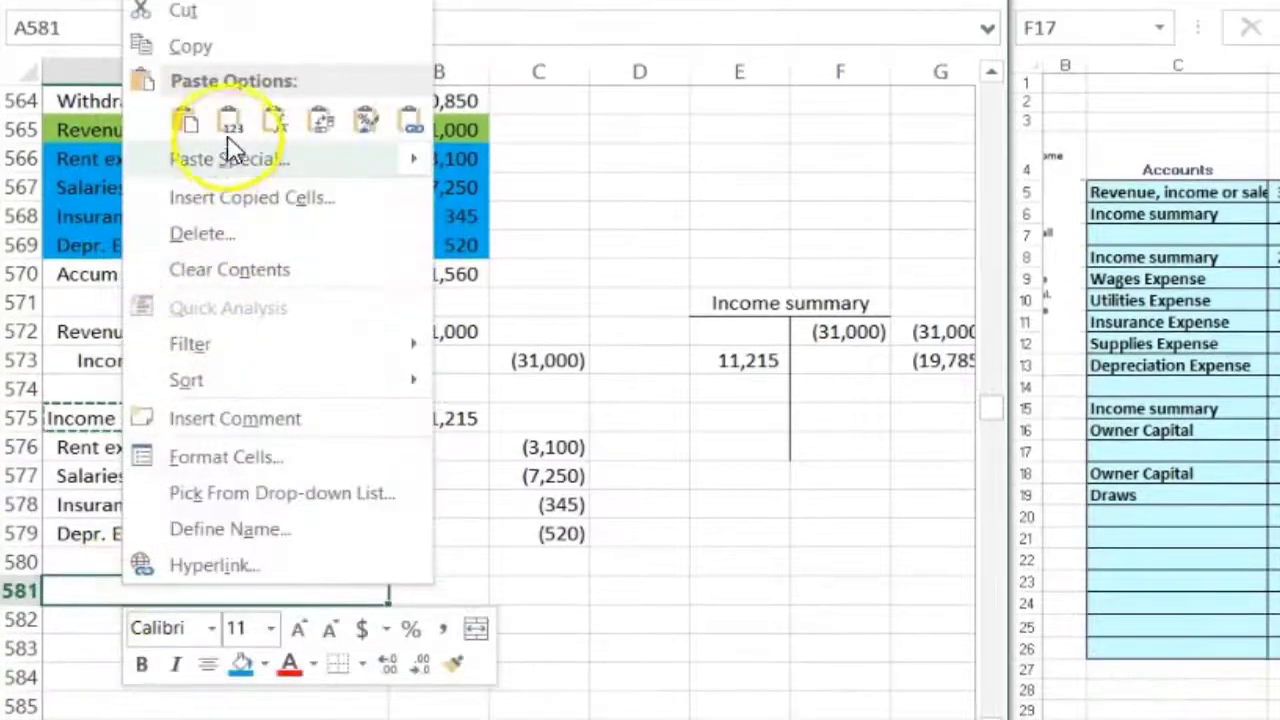
pyautogui.click(189, 161)
# Enter the 19,785 debit in B581 and its negative (19,785) credit in C582.
pyautogui.click(422, 599)
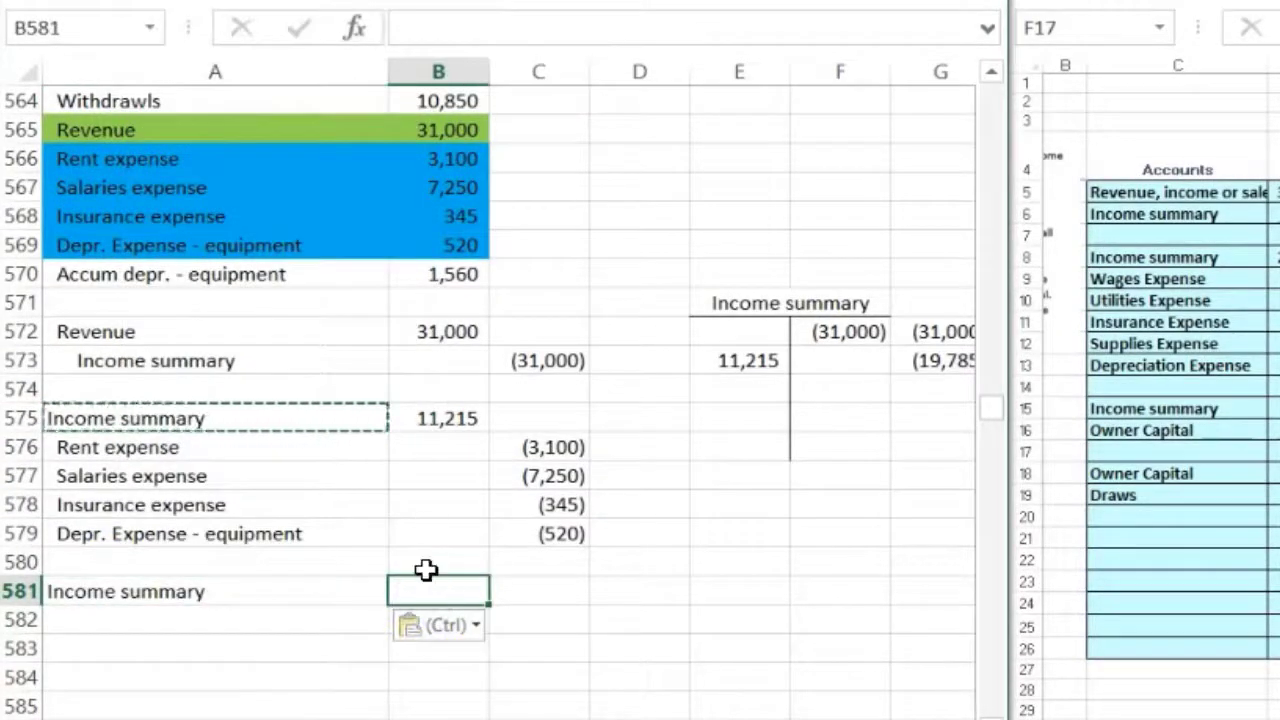
pyautogui.write('197')
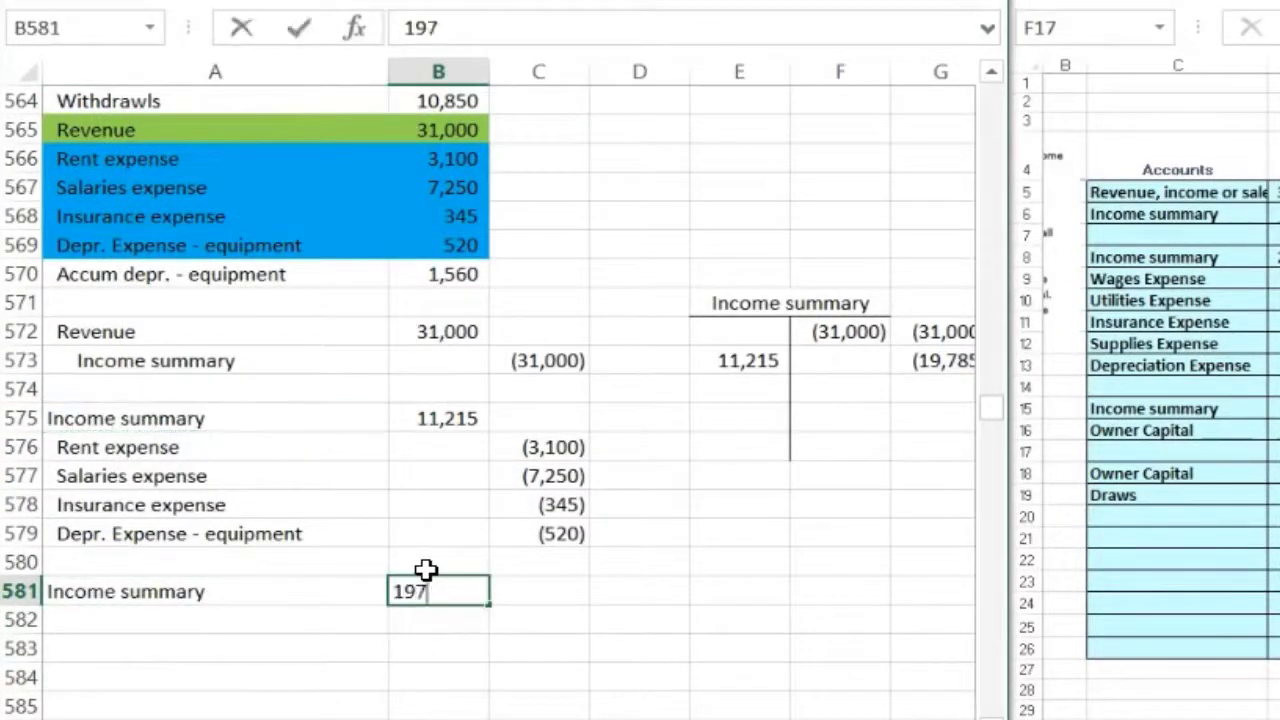
pyautogui.write('9,785')
pyautogui.press('Return')
pyautogui.press('Right')
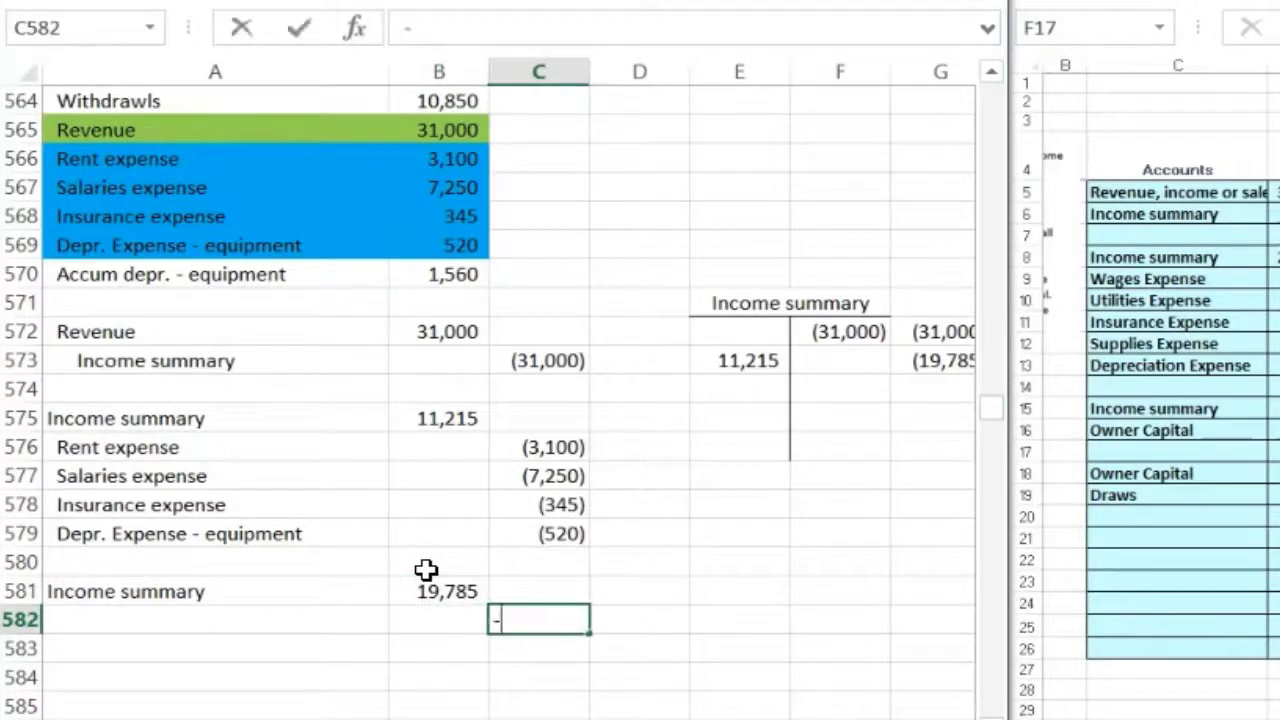
pyautogui.write('-')
pyautogui.click(426, 580)
pyautogui.press('Return')
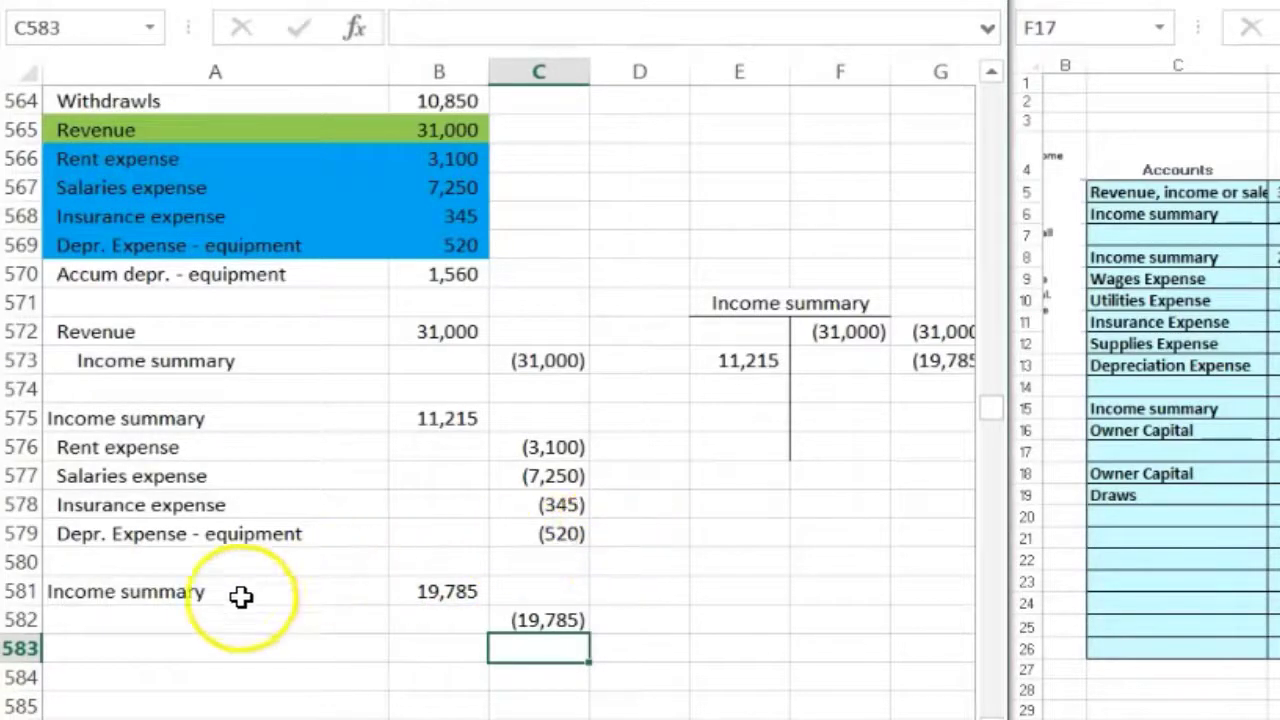
# Label the credit line 'Capital' in A582.
pyautogui.click(149, 617)
pyautogui.write('Capita')
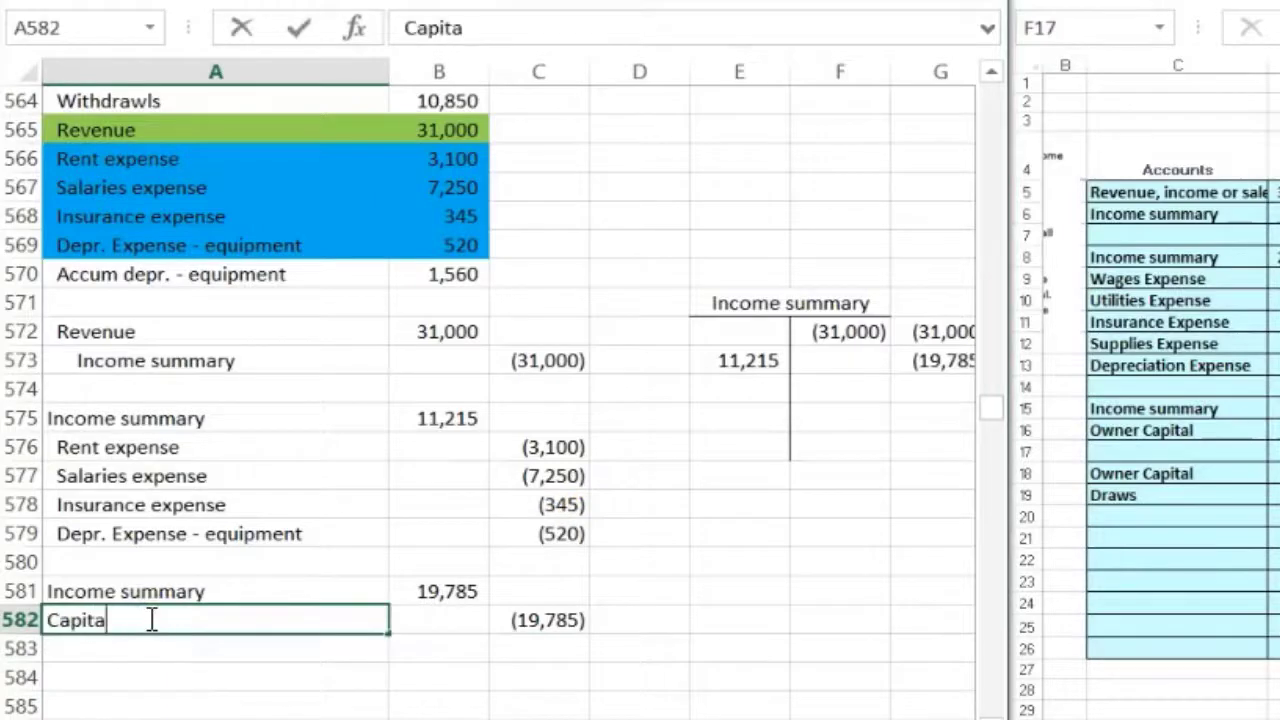
pyautogui.write('l')
pyautogui.press('Return')
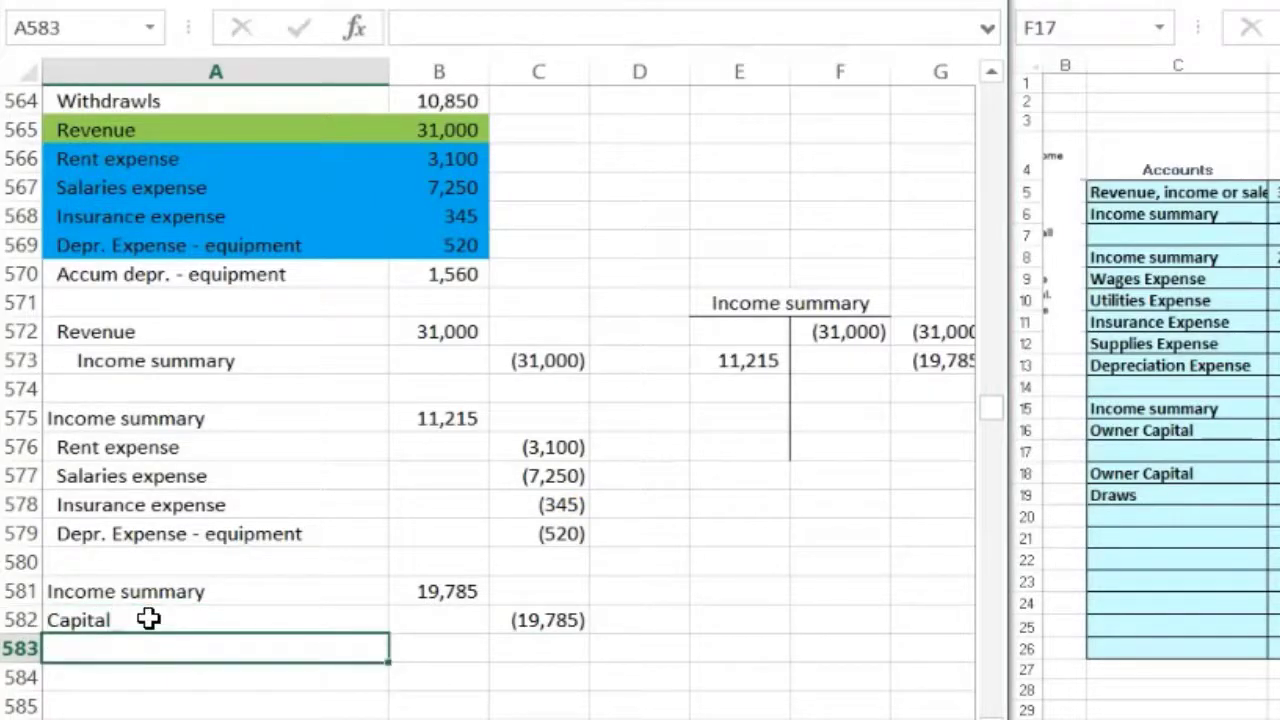
pyautogui.press('Return')
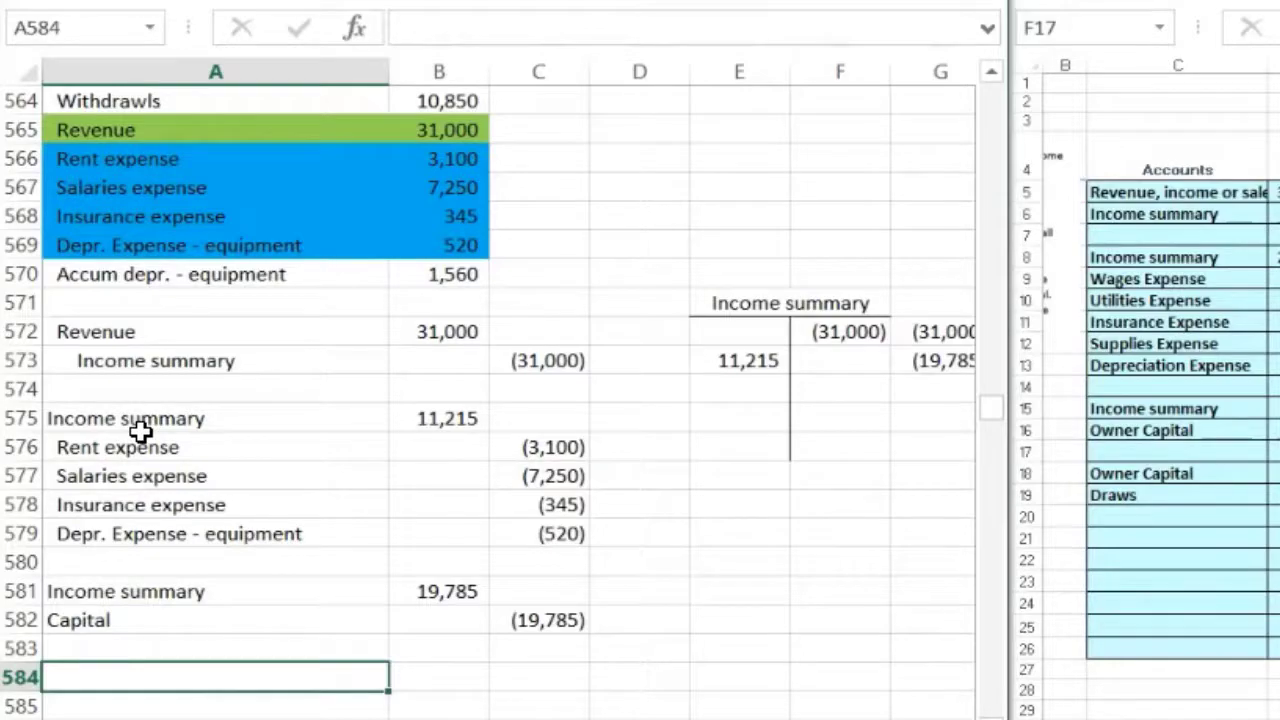
pyautogui.click(428, 597)
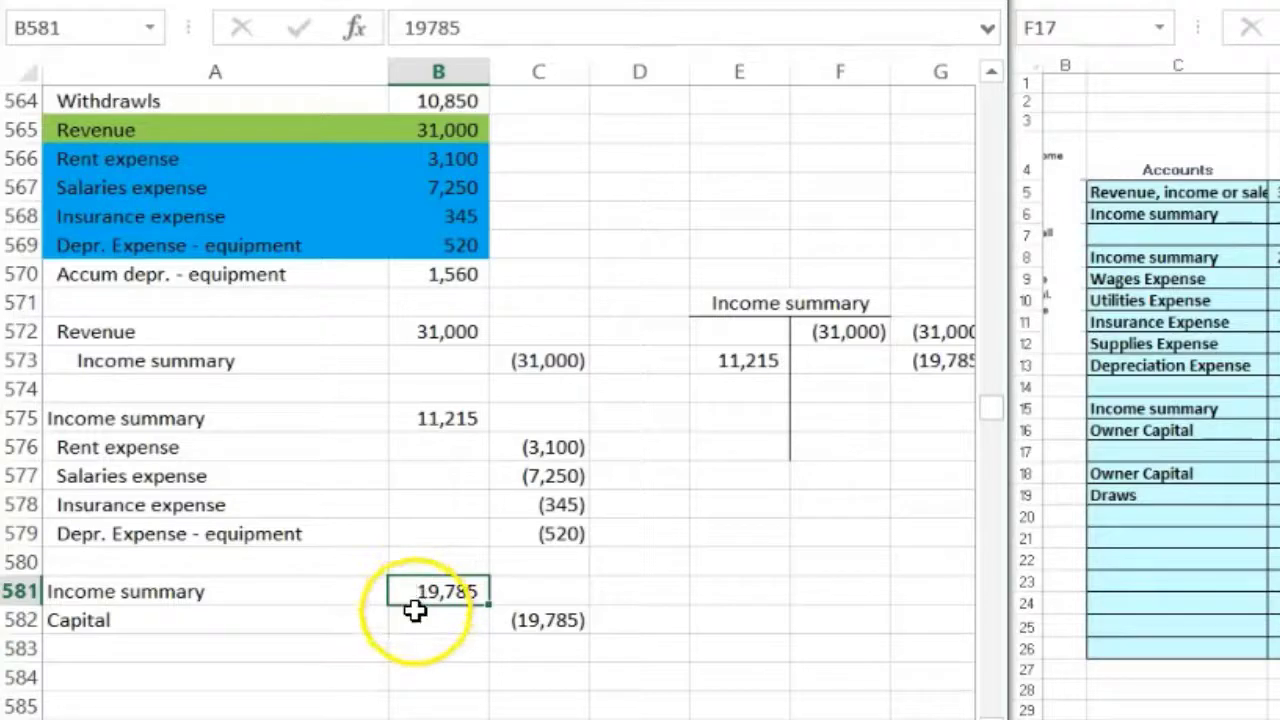
# Add a Revenue row that references the 31,000 revenue balance.
pyautogui.click(415, 611)
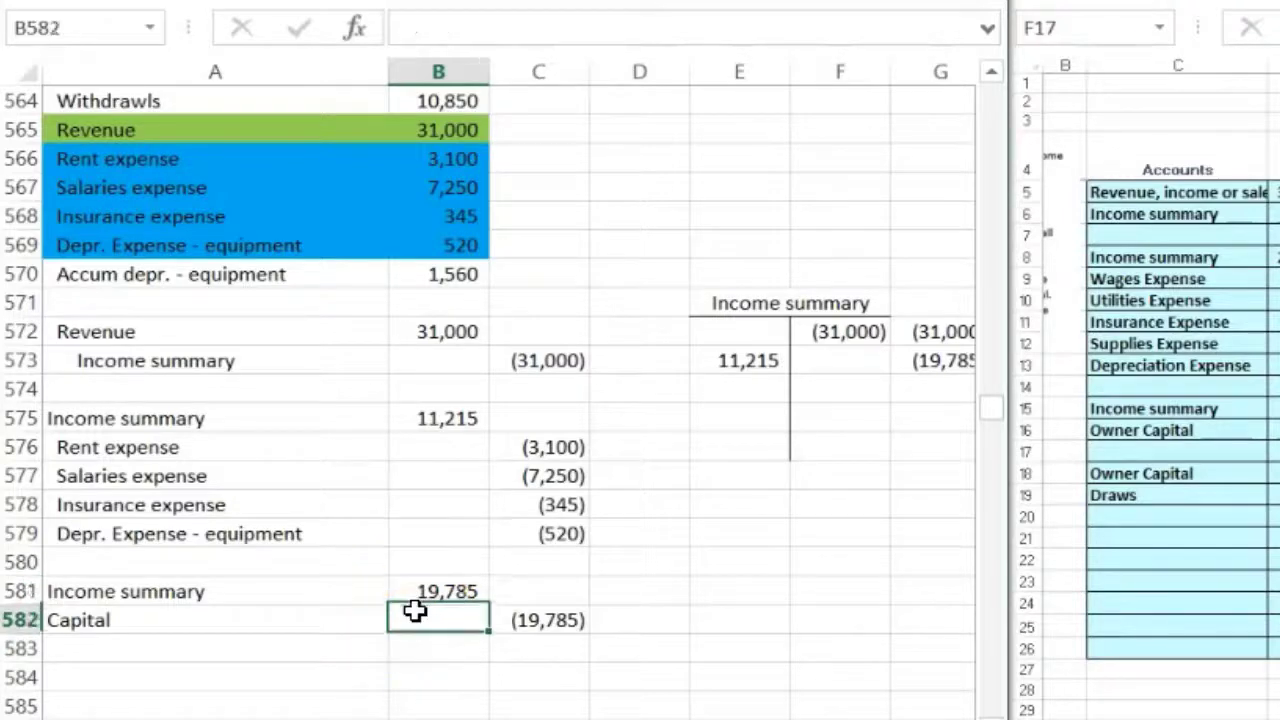
pyautogui.press('Down')
pyautogui.press('Down')
pyautogui.press('Left')
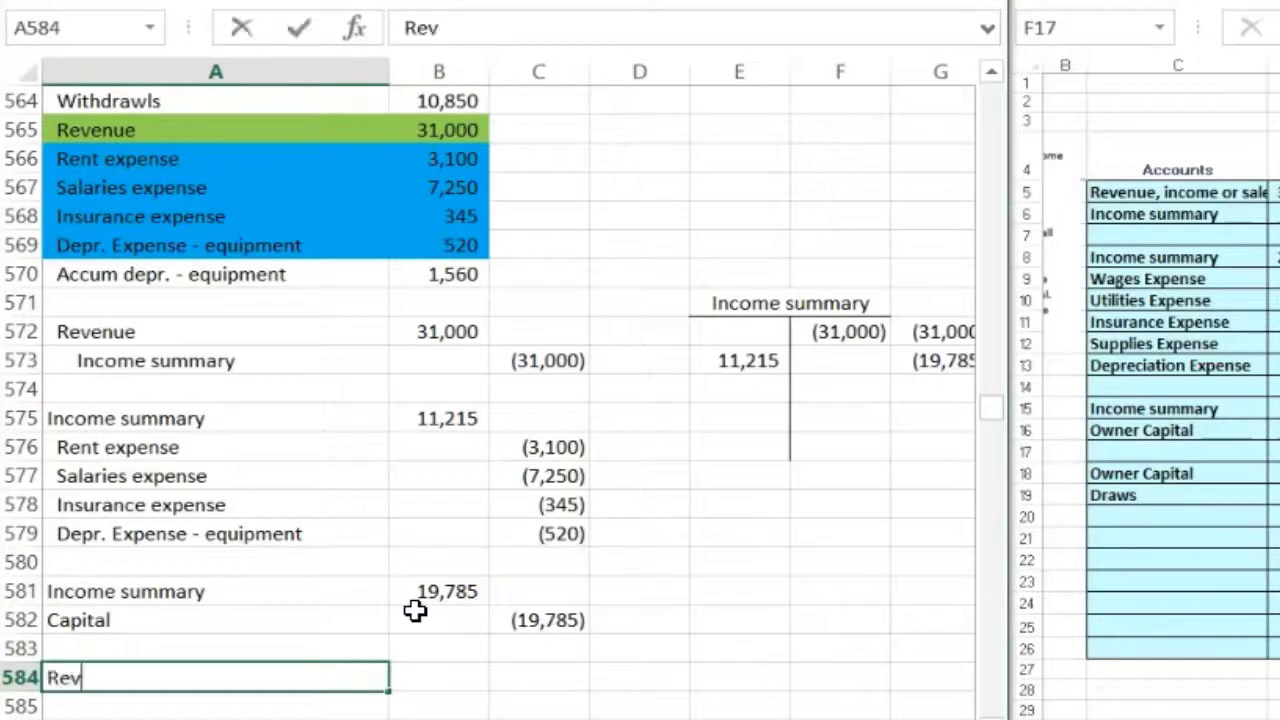
pyautogui.press('Tab')
pyautogui.press('Tab')
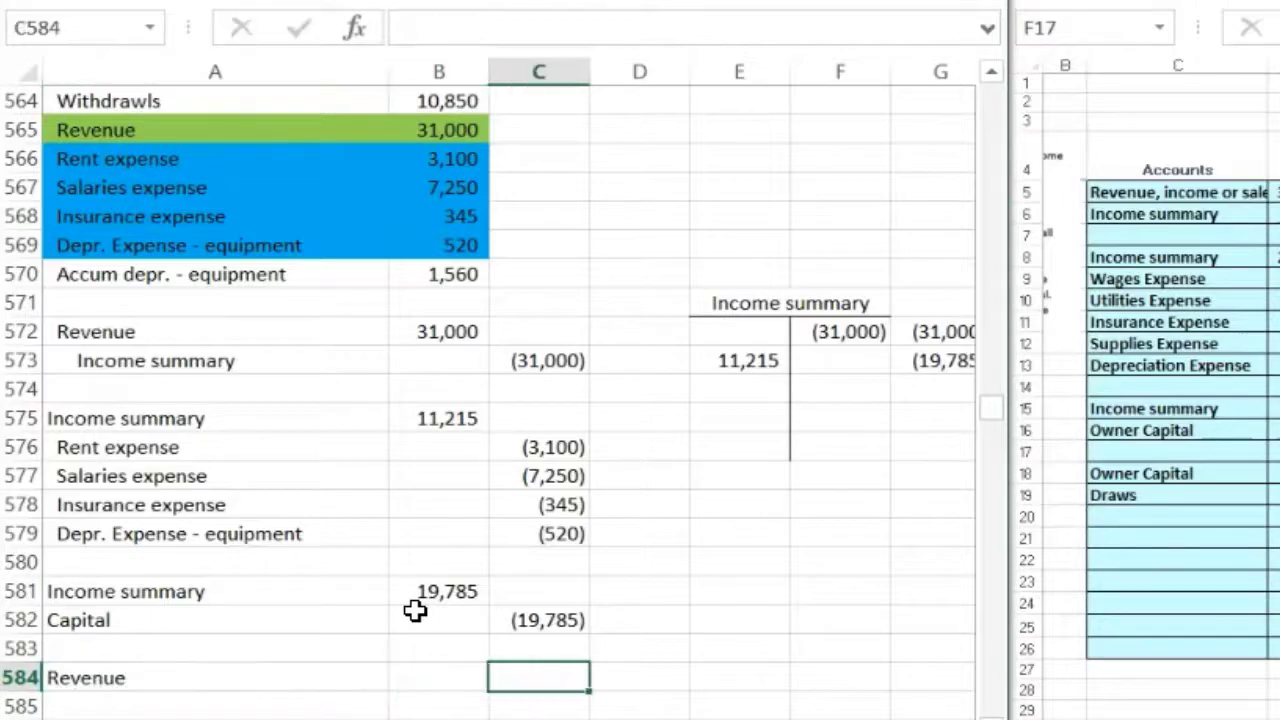
pyautogui.write('+')
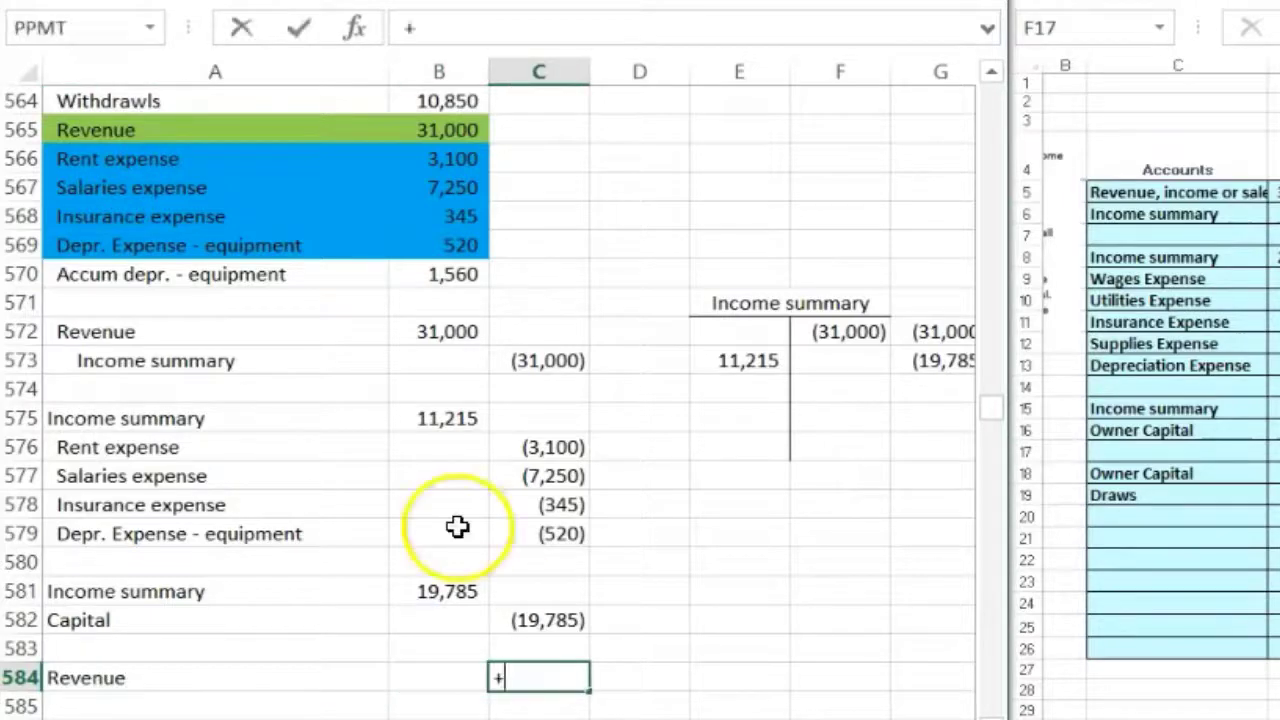
pyautogui.click(450, 130)
pyautogui.press('Return')
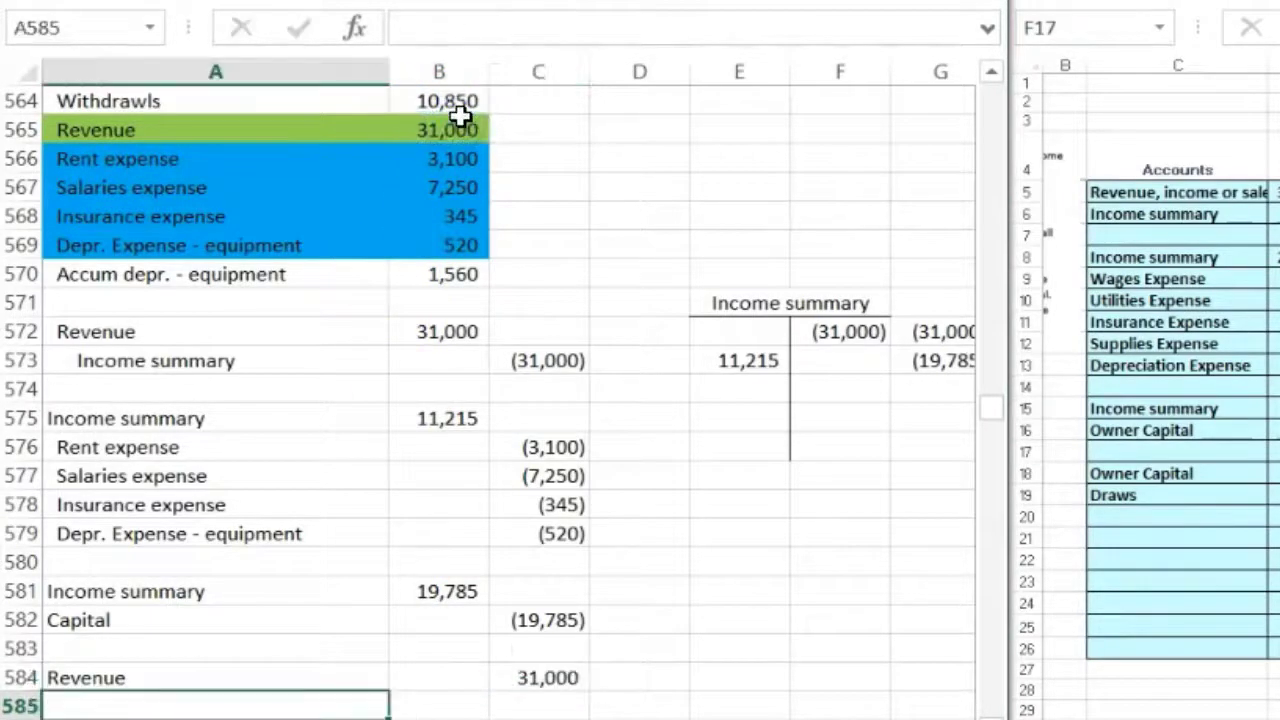
# Add an 'Expenses:' heading with the four copied expense accounts and amounts pasted beneath it.
pyautogui.write('Expenses')
pyautogui.press('Return')
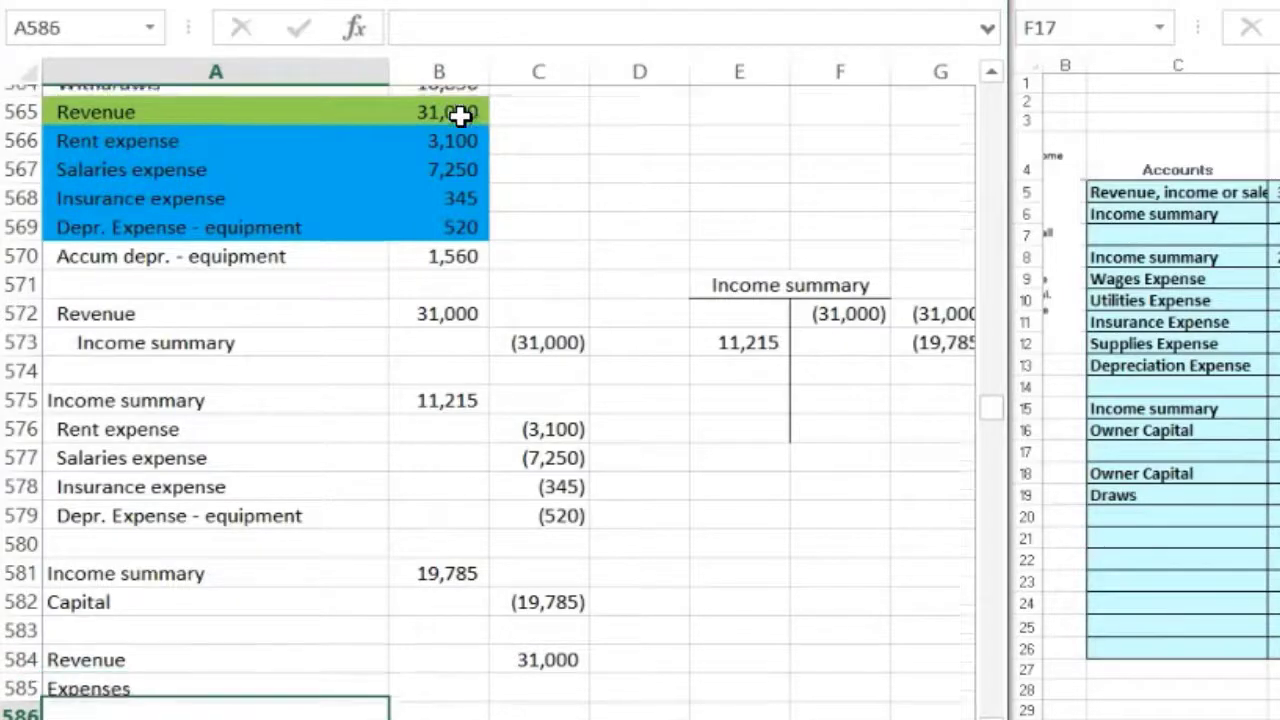
pyautogui.moveTo(186, 137); pyautogui.dragTo(420, 216)
pyautogui.hotkey('ctrl', 'c')
pyautogui.click(206, 584)
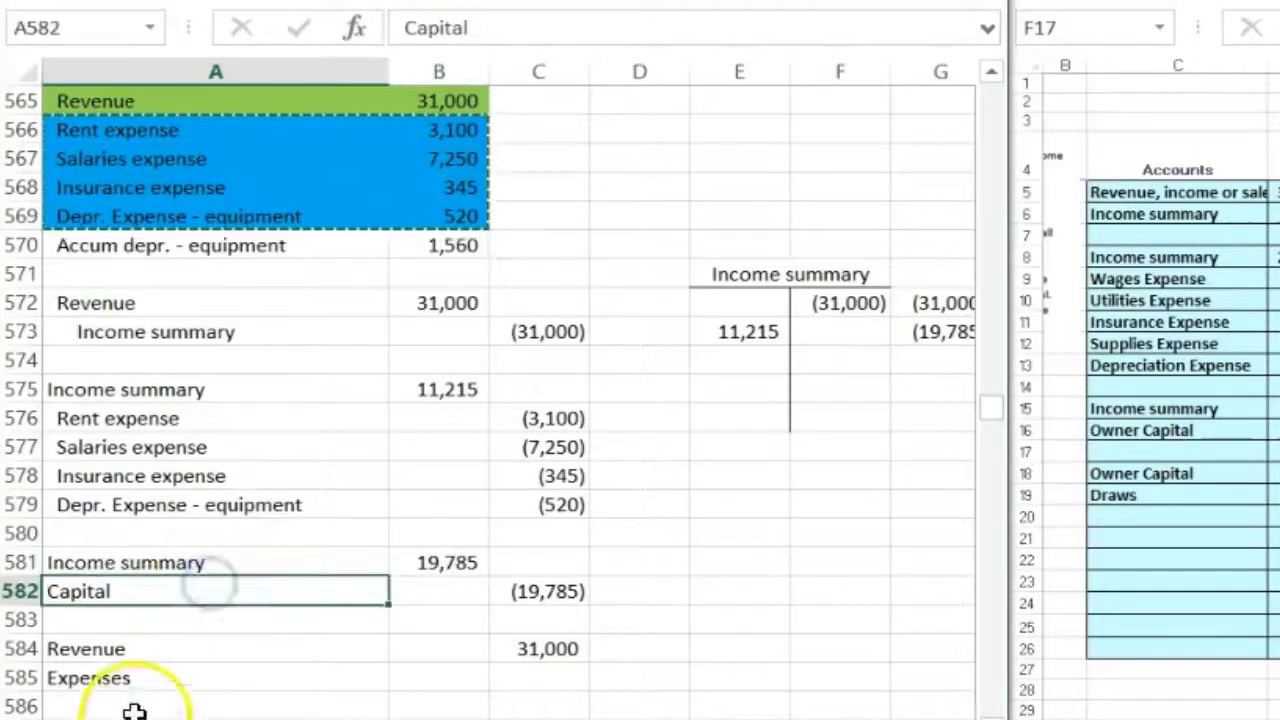
pyautogui.rightClick(134, 706)
pyautogui.click(243, 249)
pyautogui.scroll(-2, 386, 591)
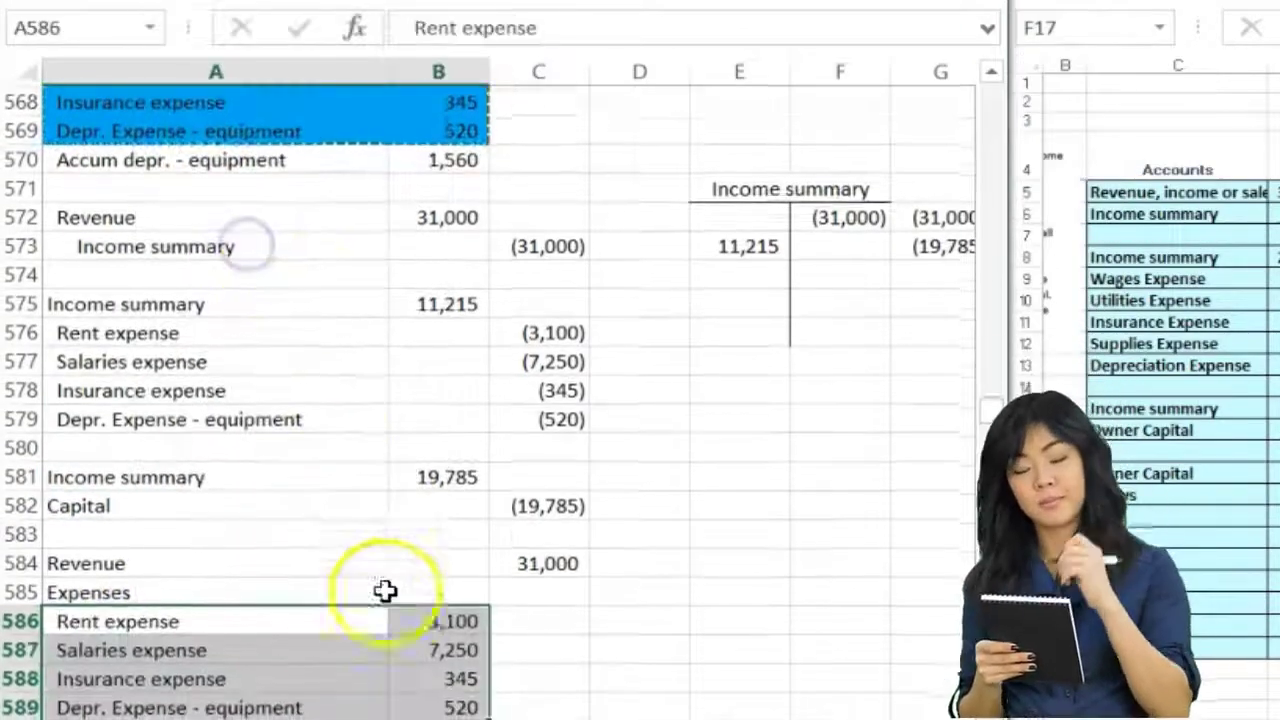
pyautogui.click(438, 650)
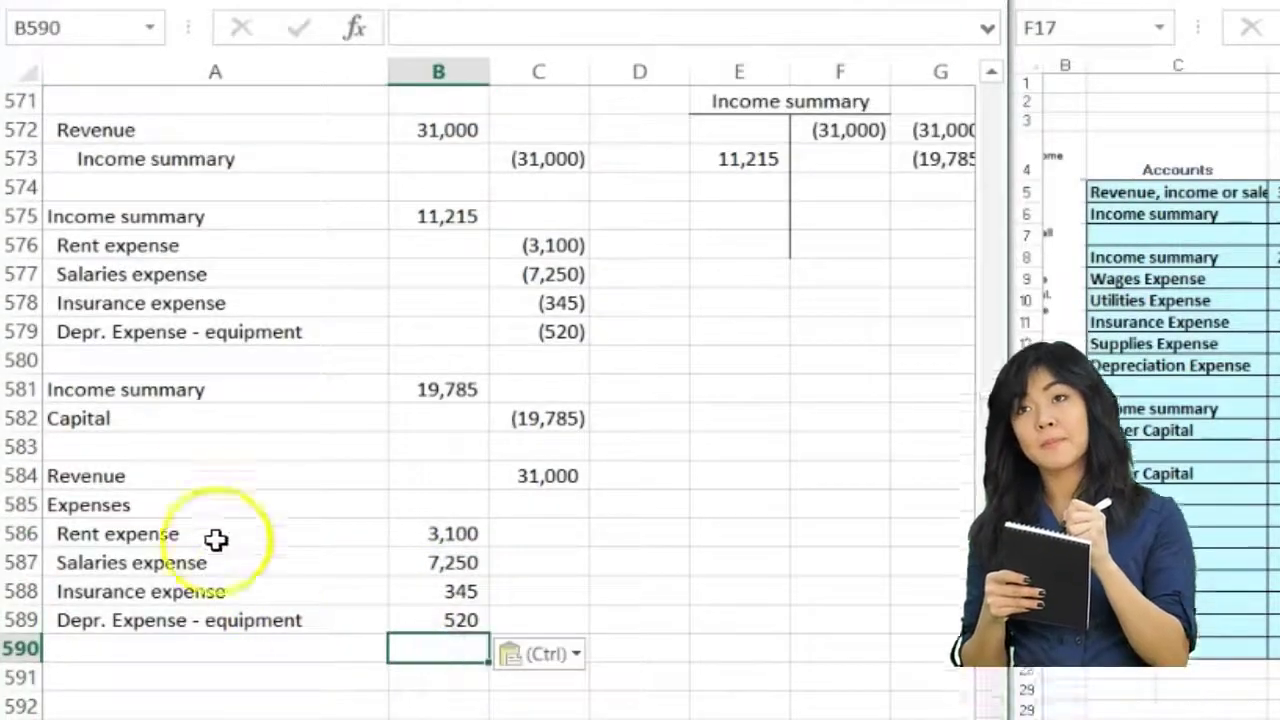
pyautogui.click(186, 504)
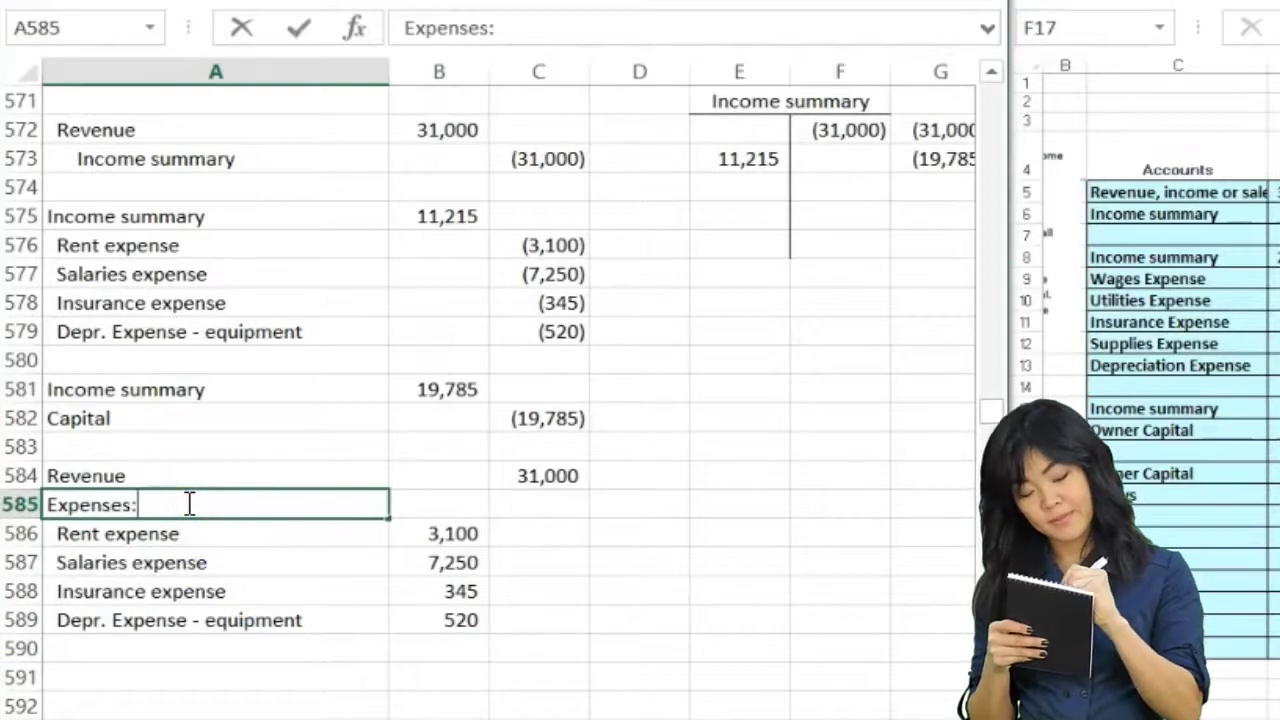
pyautogui.press('Return')
# Total the expenses in C590 with =SUM(B586:B589), giving 11,215.
pyautogui.click(524, 645)
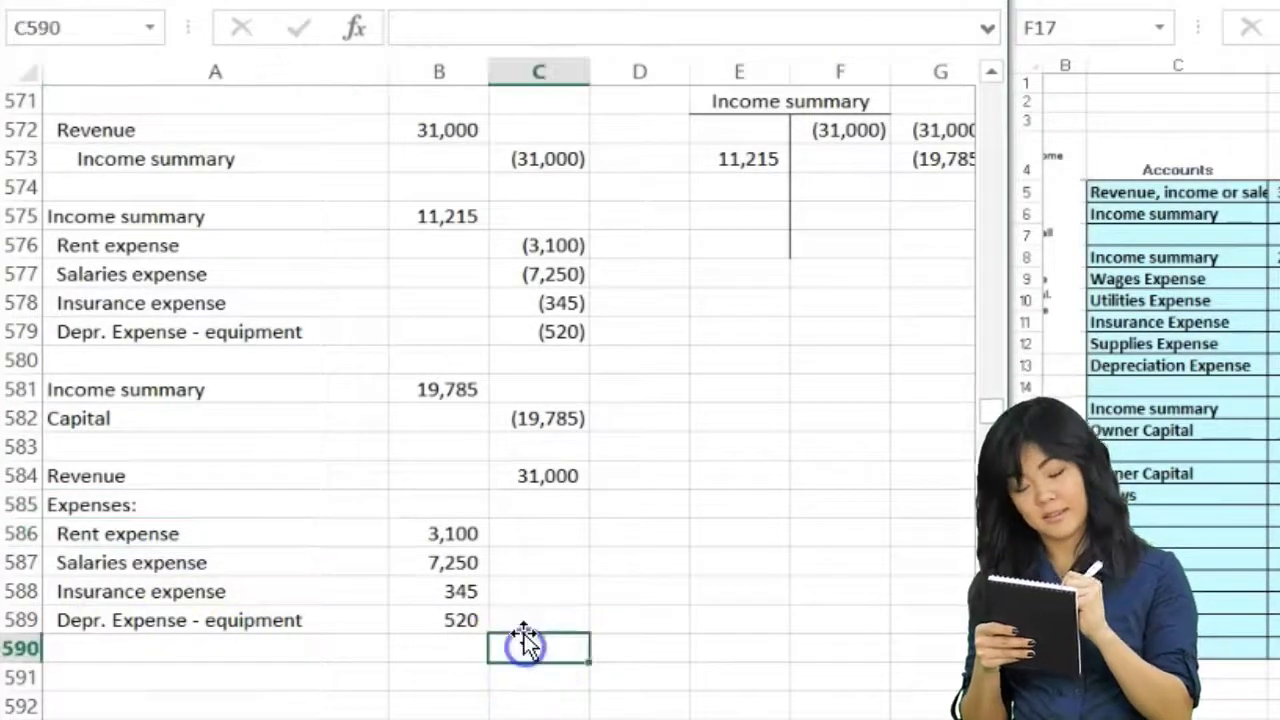
pyautogui.write('=sum(')
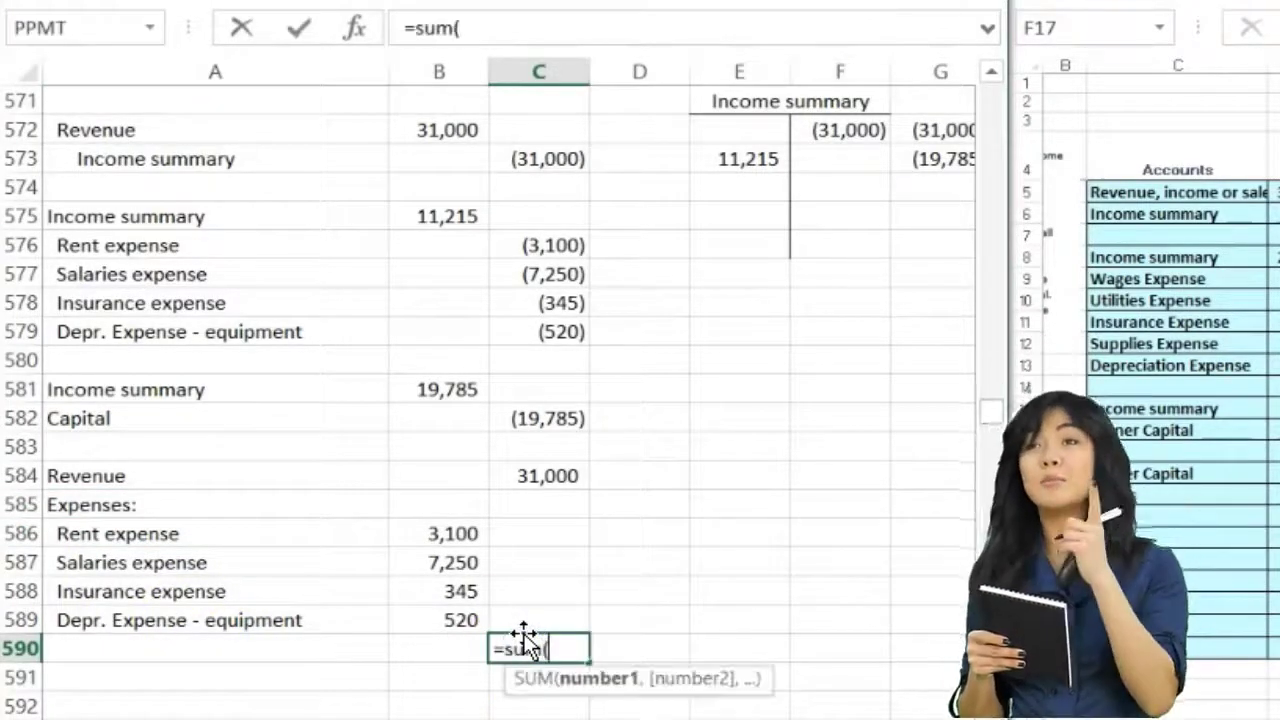
pyautogui.moveTo(451, 537); pyautogui.dragTo(440, 612)
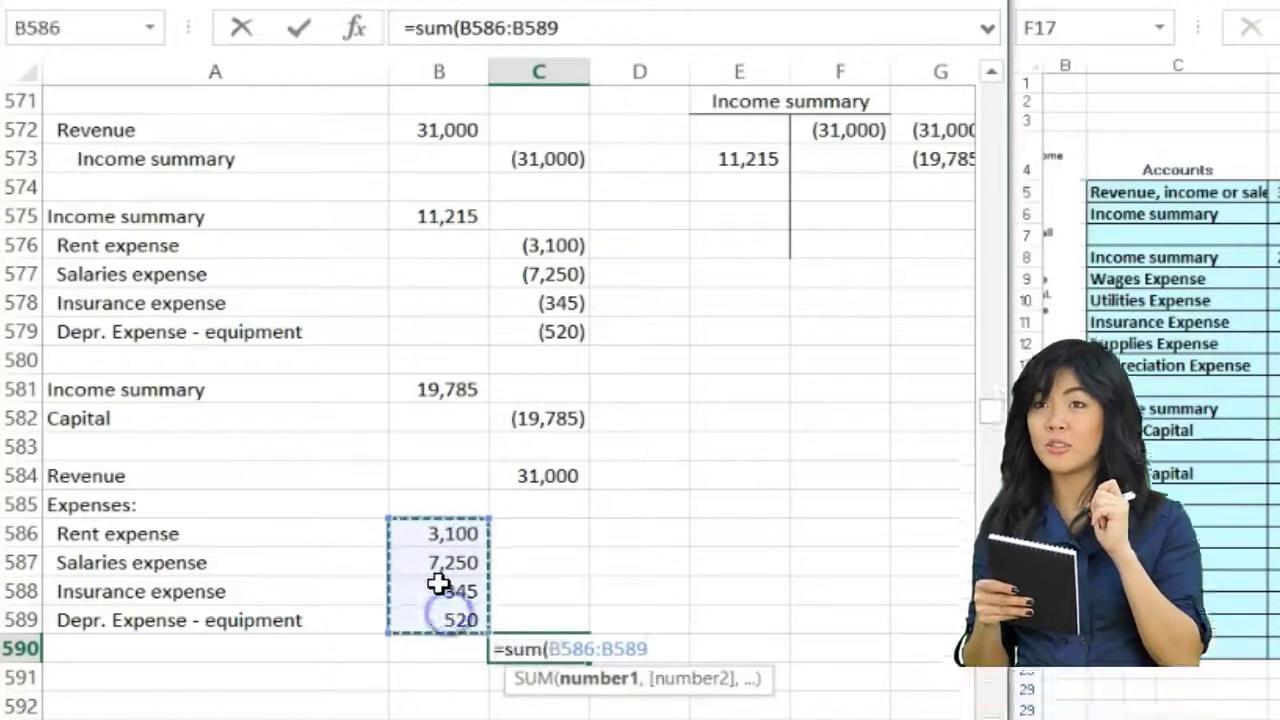
pyautogui.press('Return')
# Label A591 'Net income' and compute =C584-C590 in C591, giving 19,785.
pyautogui.press('Left')
pyautogui.press('Left')
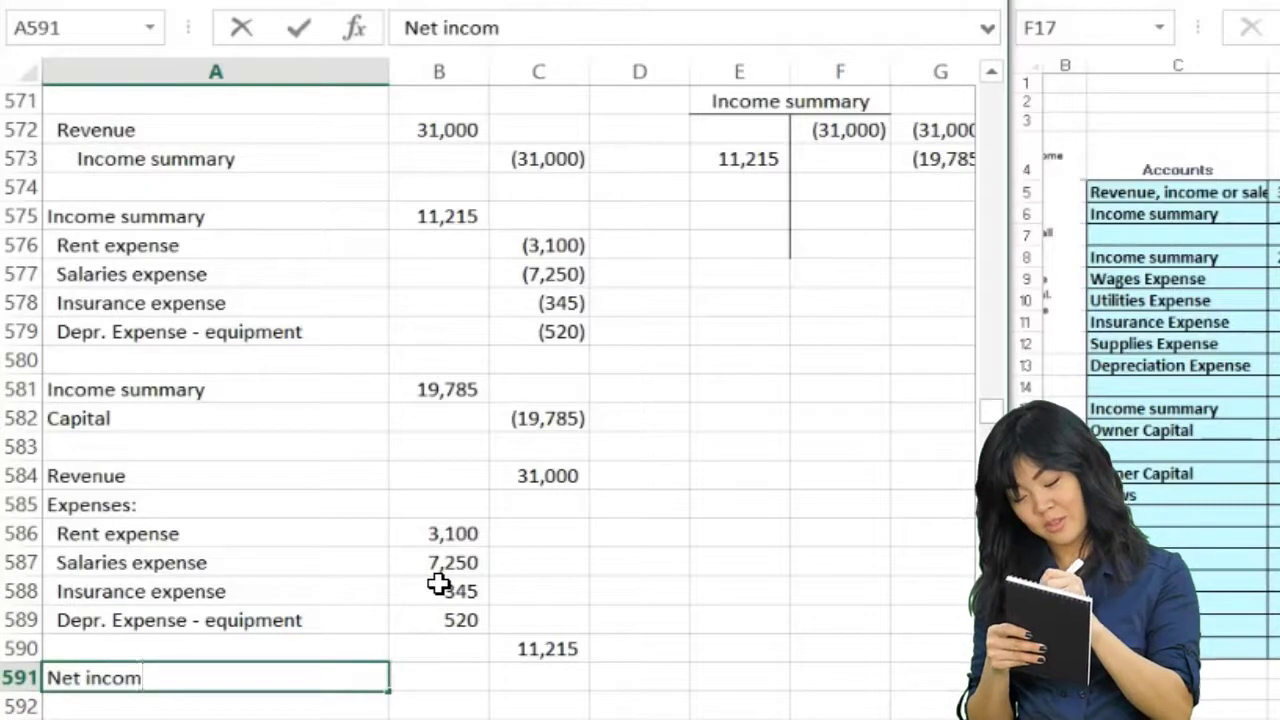
pyautogui.write('Net income')
pyautogui.press('Right')
pyautogui.press('Right')
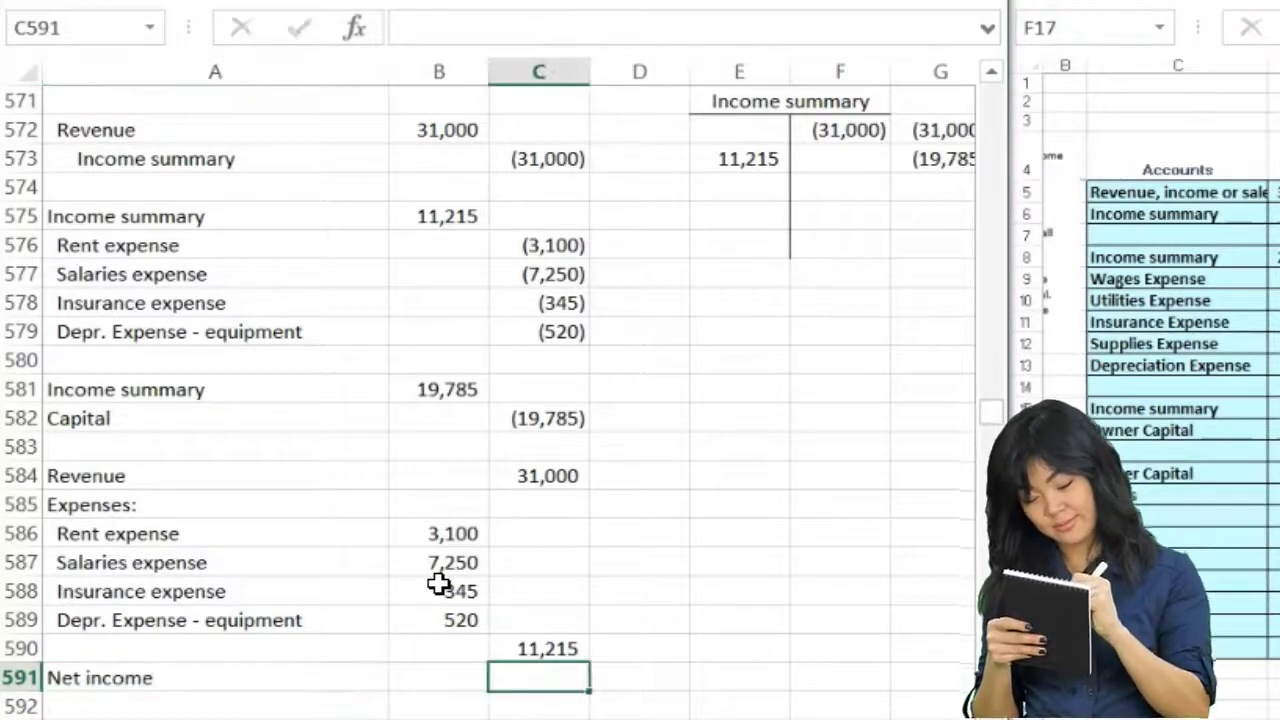
pyautogui.write('=')
pyautogui.click(535, 477)
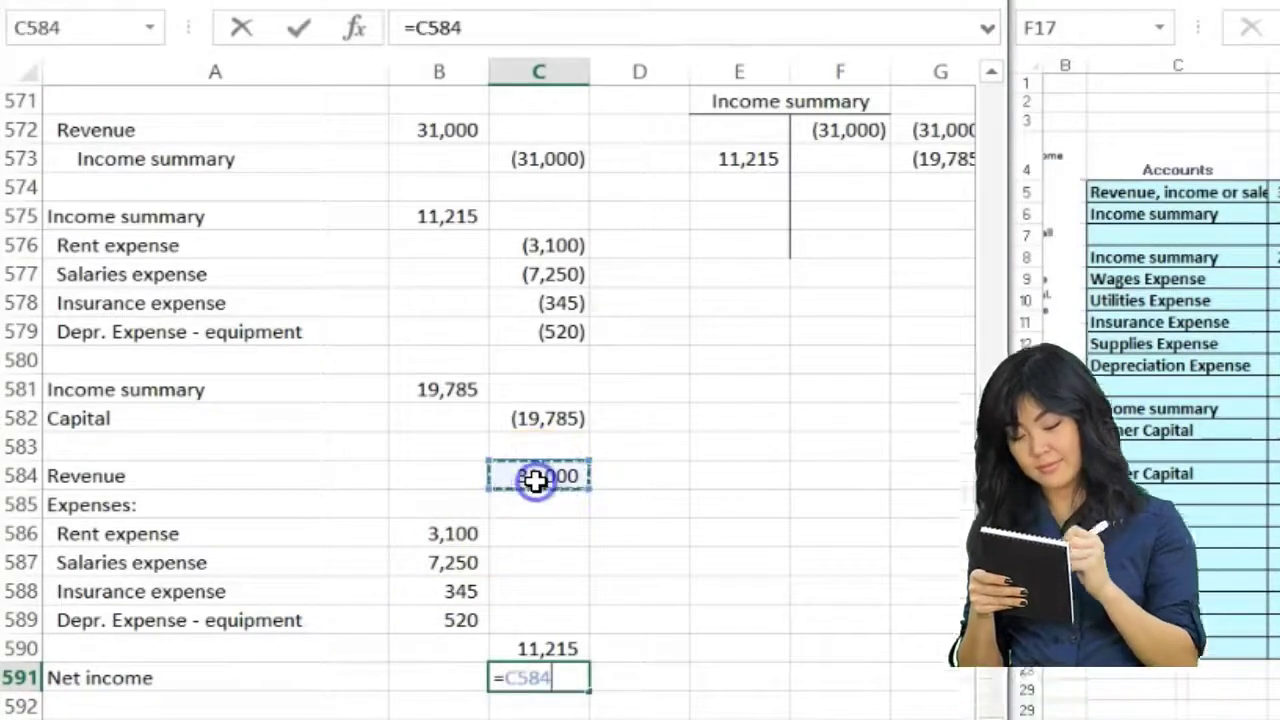
pyautogui.write('-')
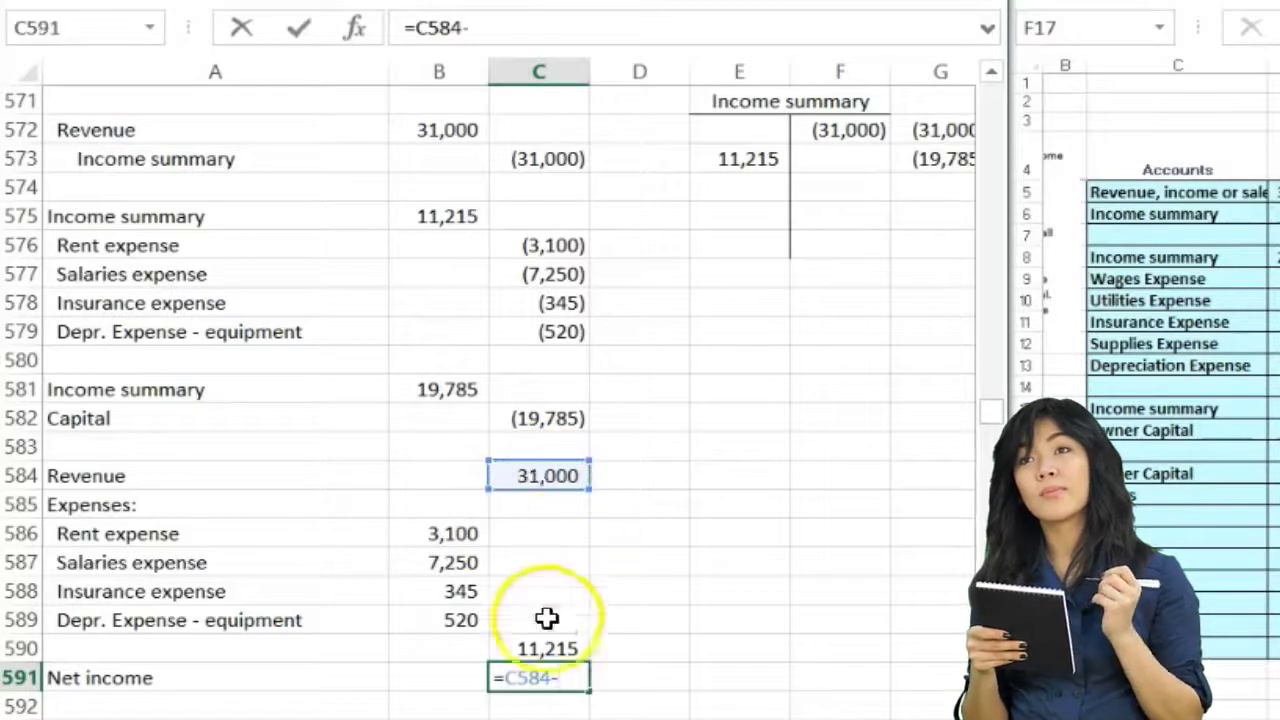
pyautogui.click(510, 649)
pyautogui.press('Return')
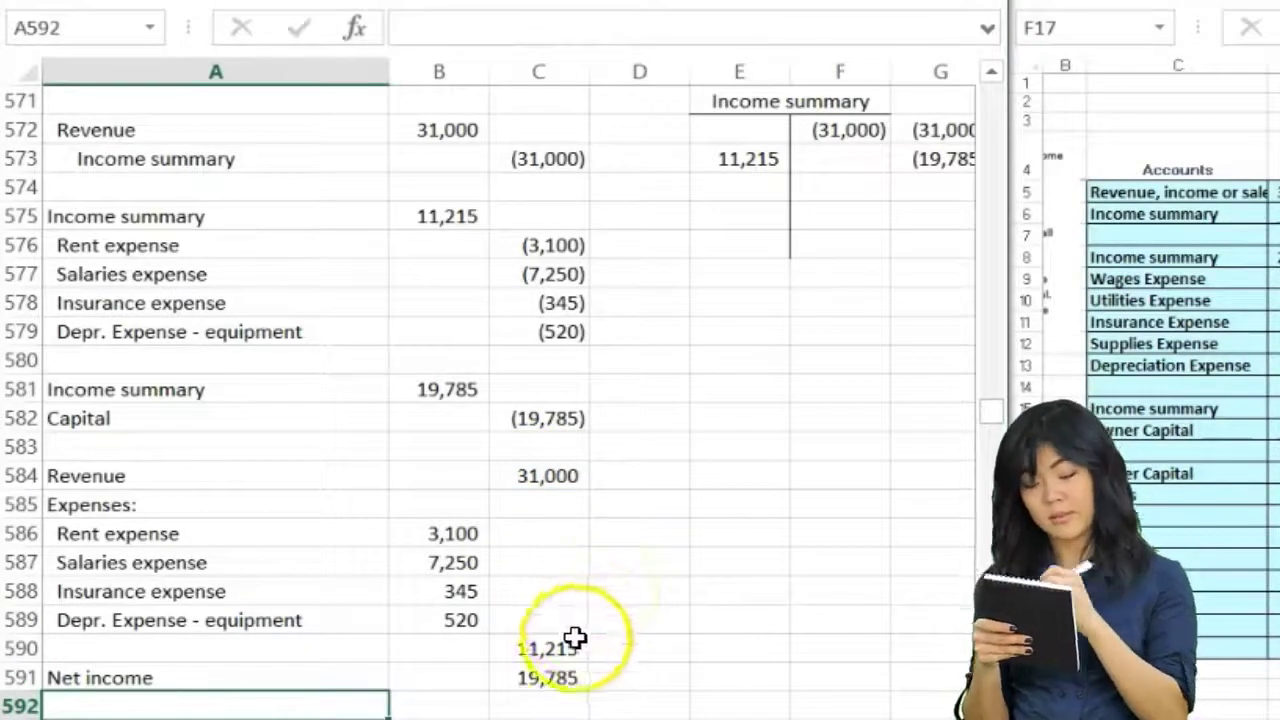
pyautogui.click(545, 680)
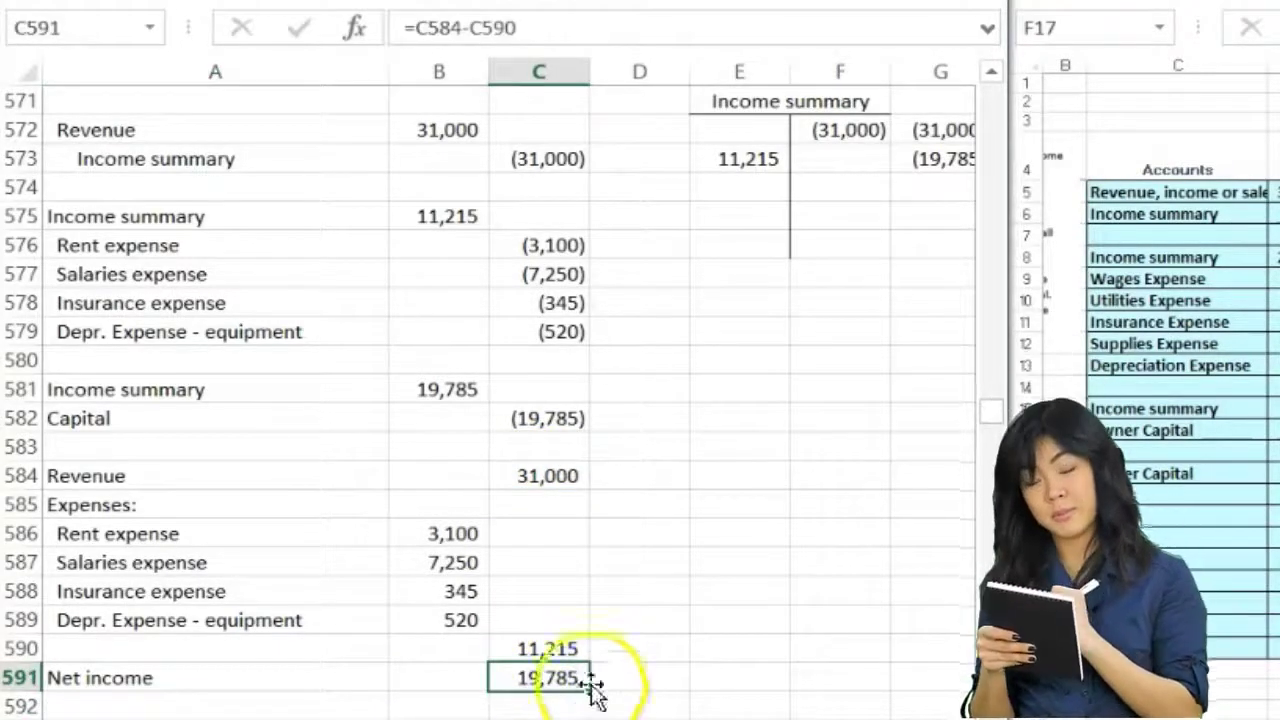
pyautogui.click(550, 424)
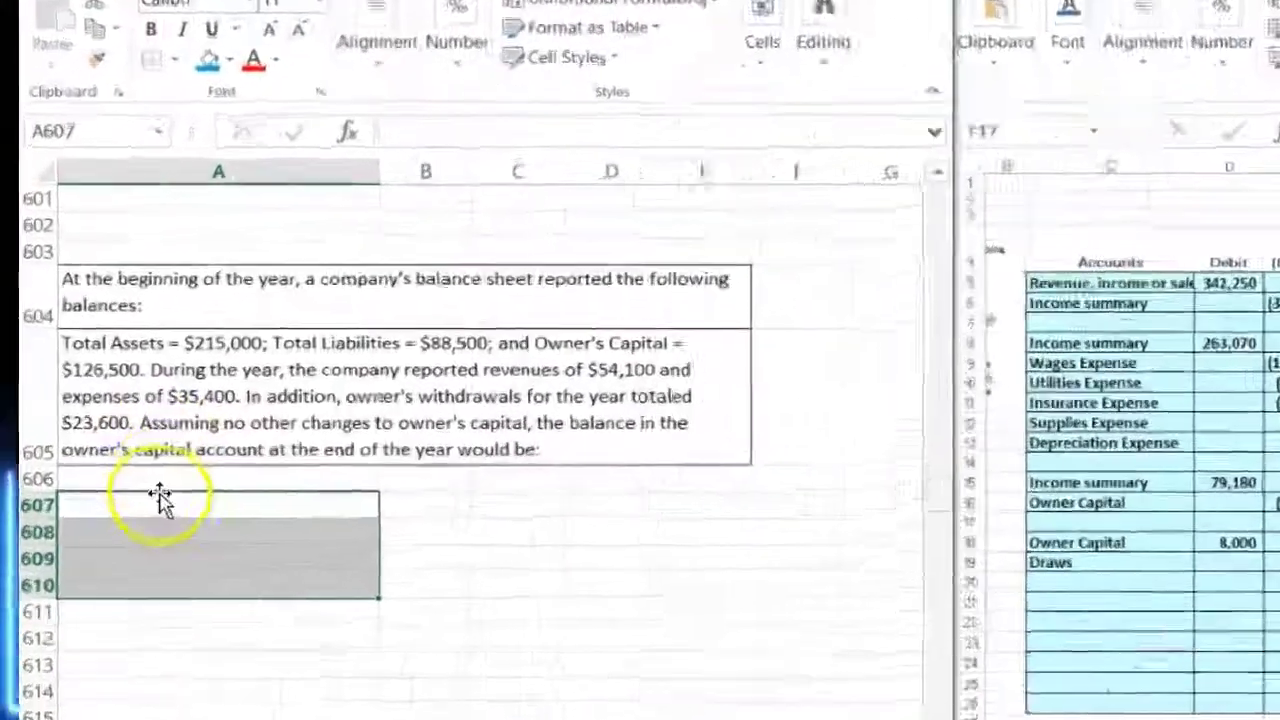
# Select cell A607 beneath the year-end owner's capital question.
pyautogui.click(131, 462)
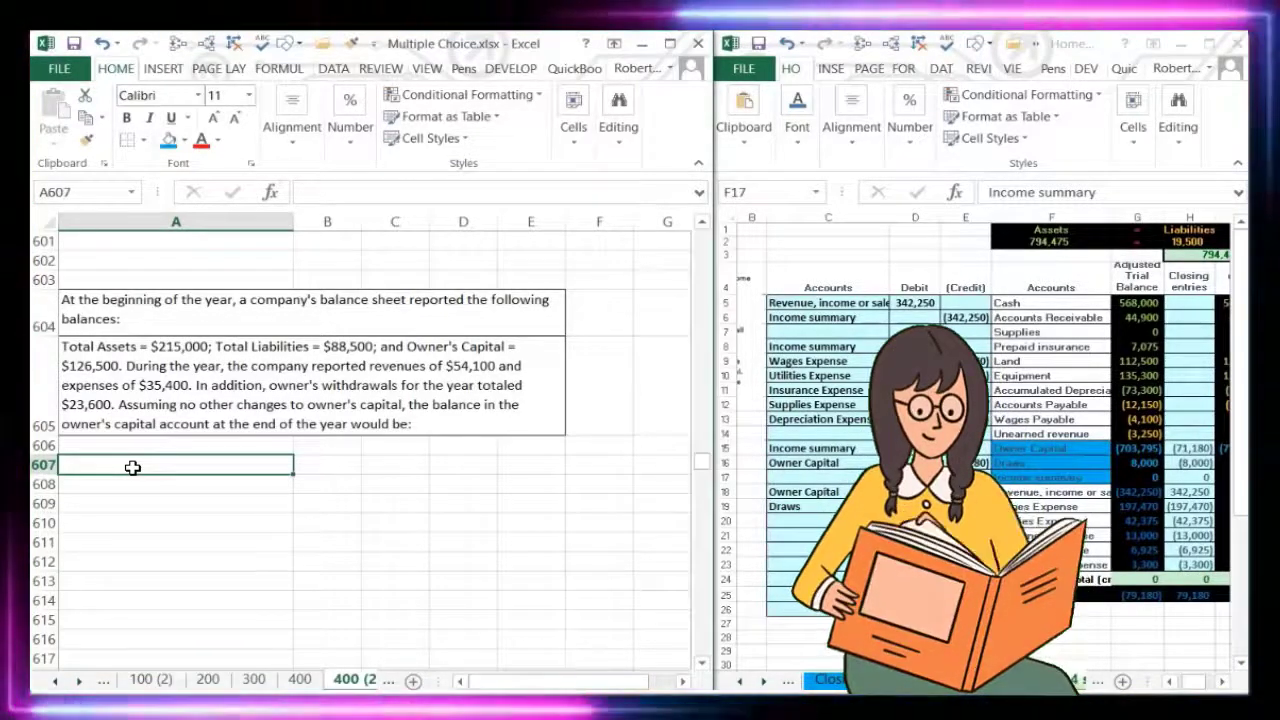
# Enter 'Beg capital' with 126,500 in row 607.
pyautogui.write('Be')
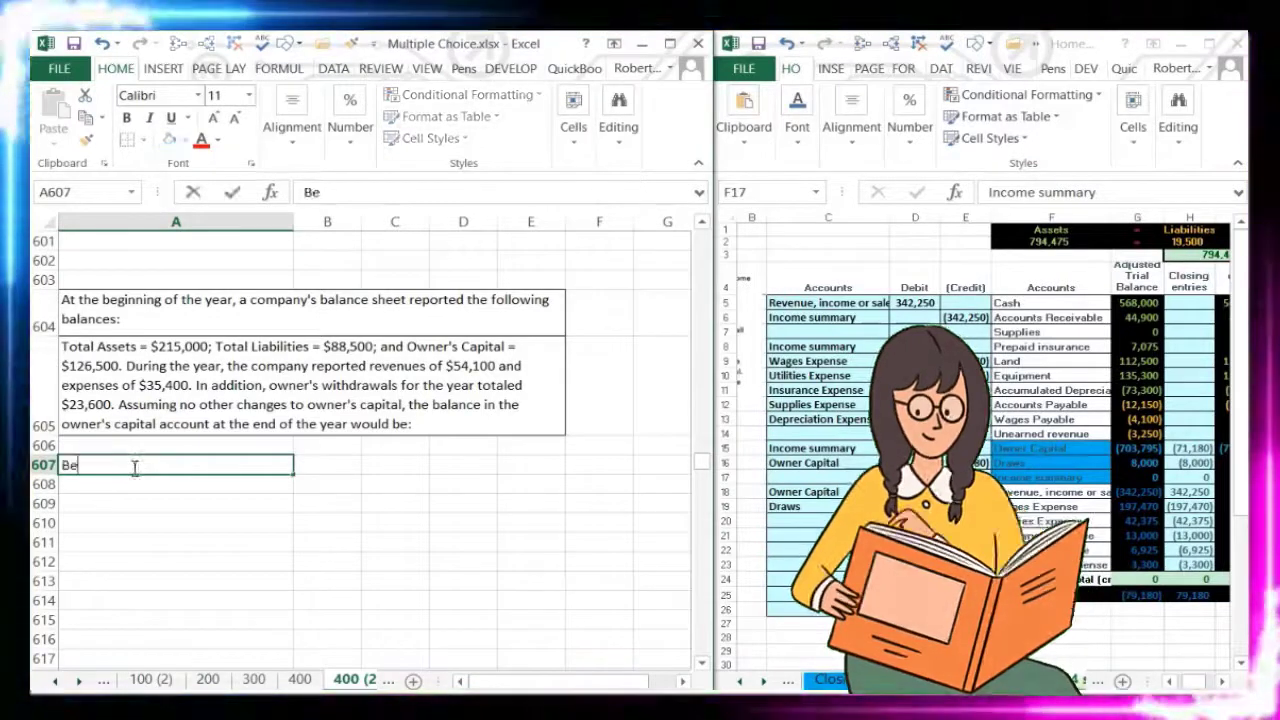
pyautogui.write('g capita')
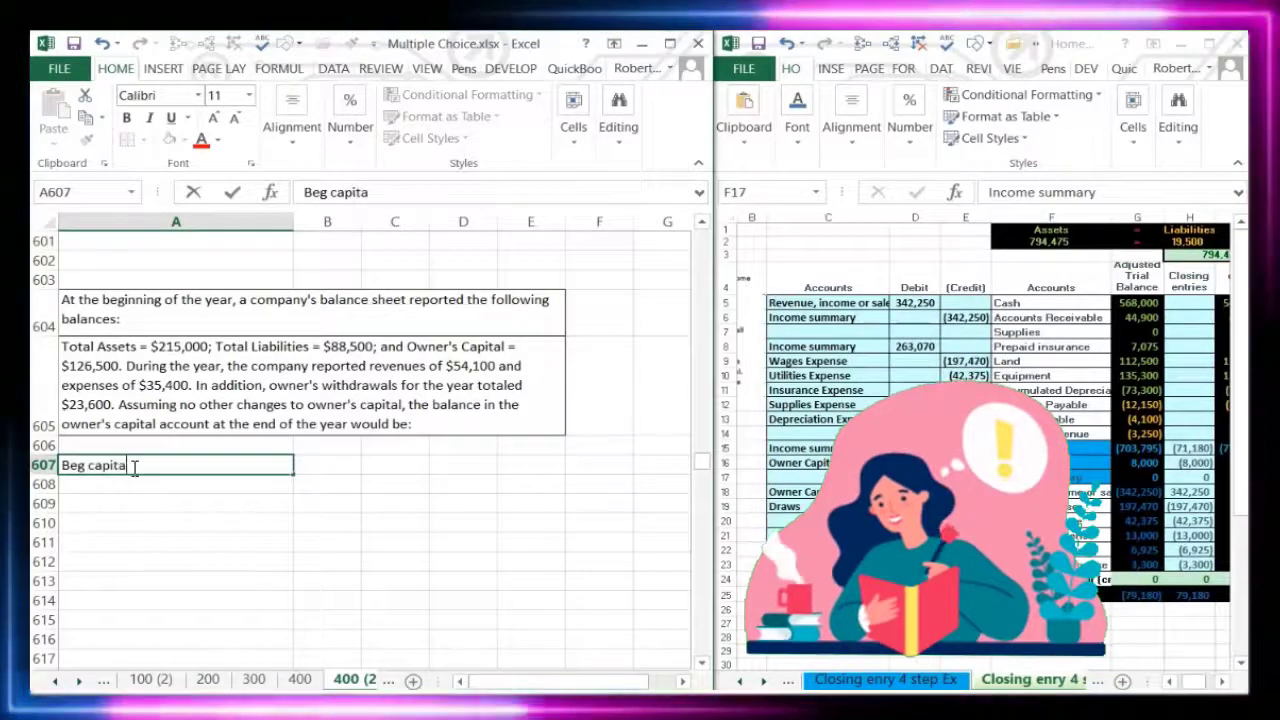
pyautogui.write('l')
pyautogui.press('Tab')
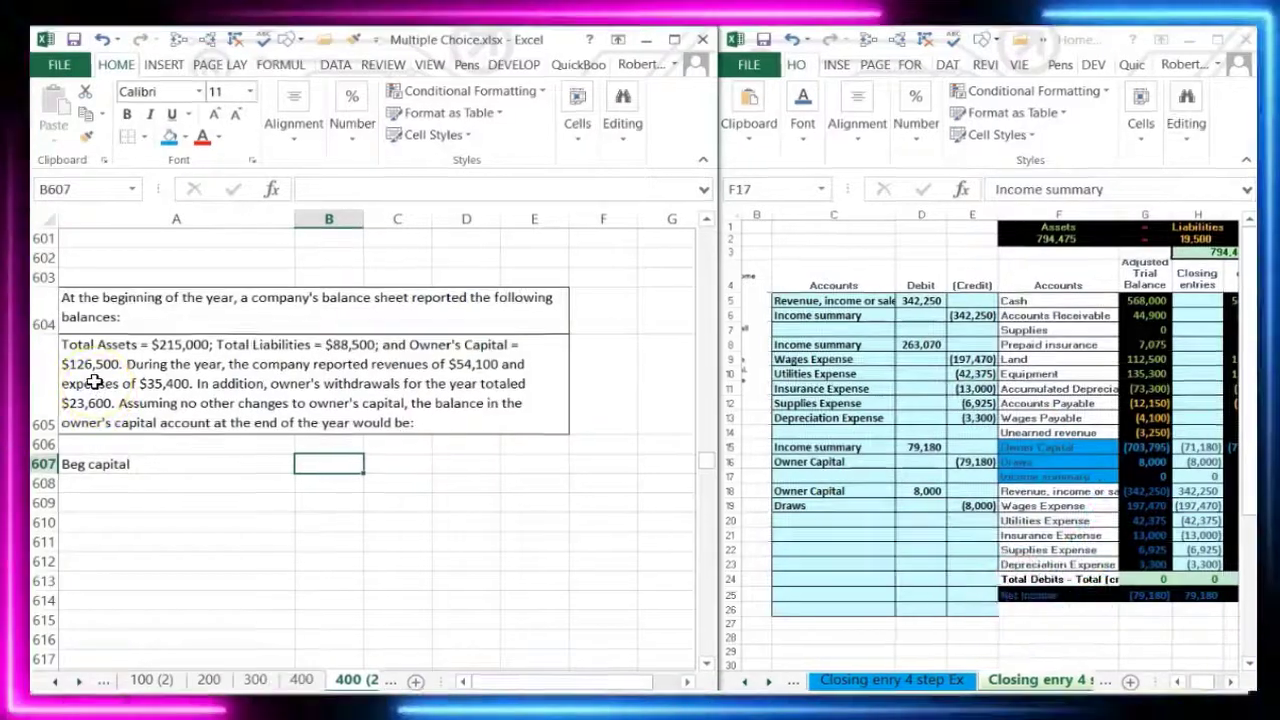
pyautogui.write('126,')
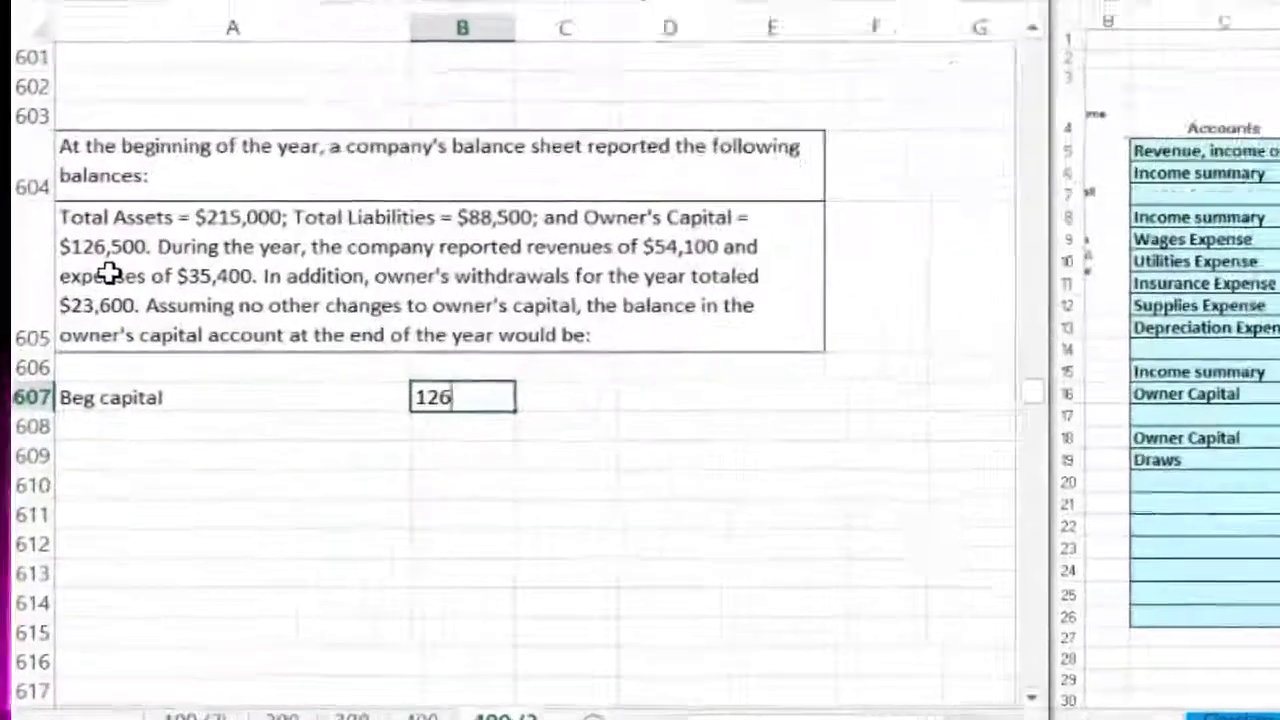
pyautogui.write('500')
pyautogui.press('Return')
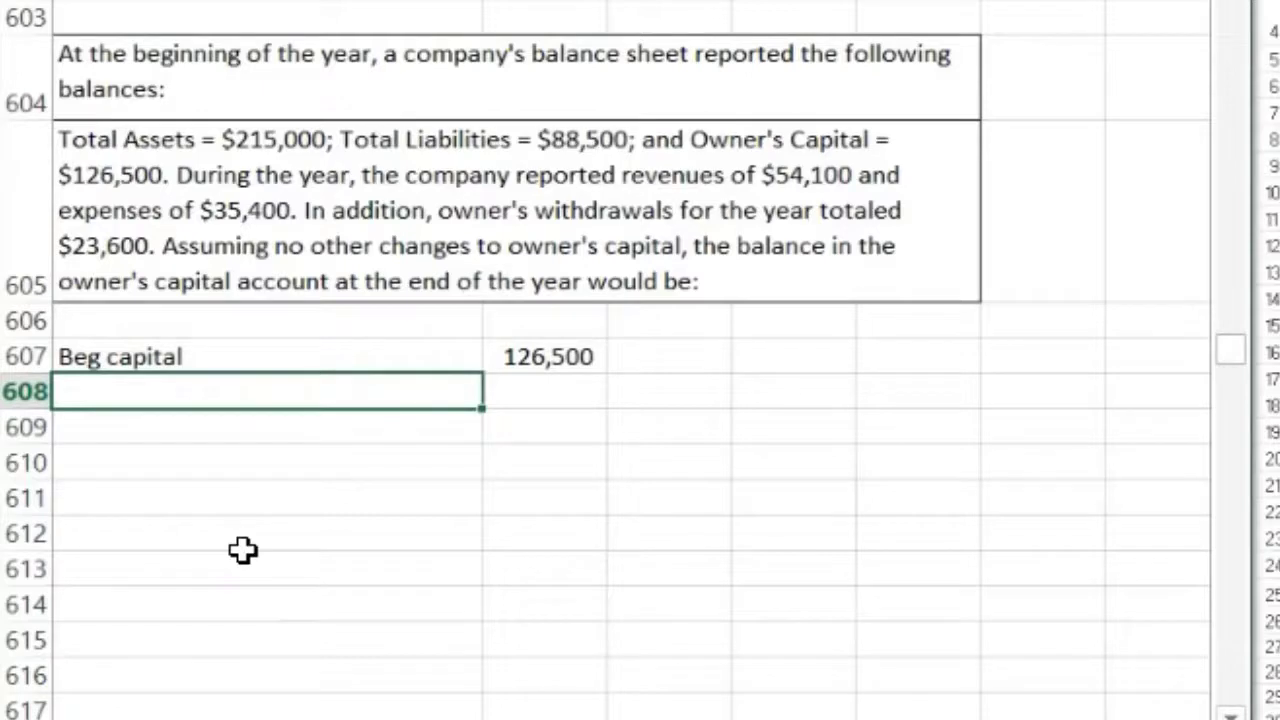
pyautogui.write('Net inocm')
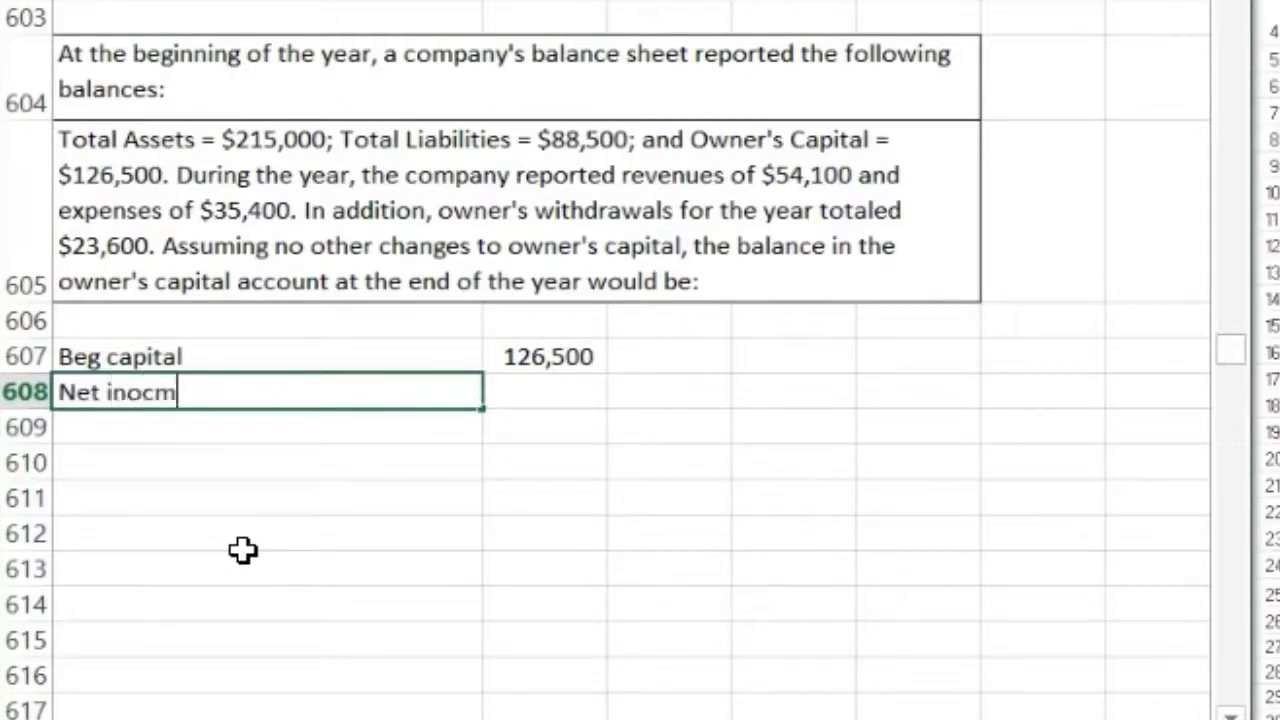
pyautogui.press('BackSpace')
pyautogui.press('BackSpace')
pyautogui.press('BackSpace')
pyautogui.write('come')
pyautogui.press('Tab')
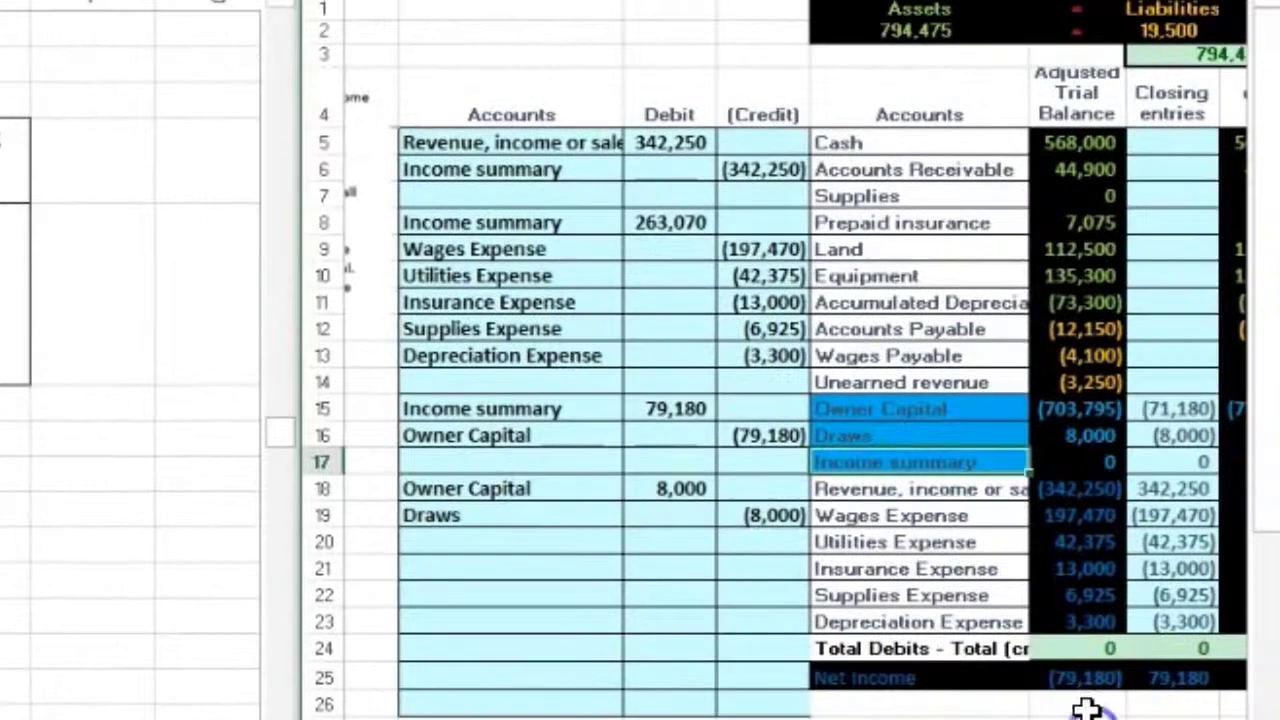
pyautogui.doubleClick(1086, 678)
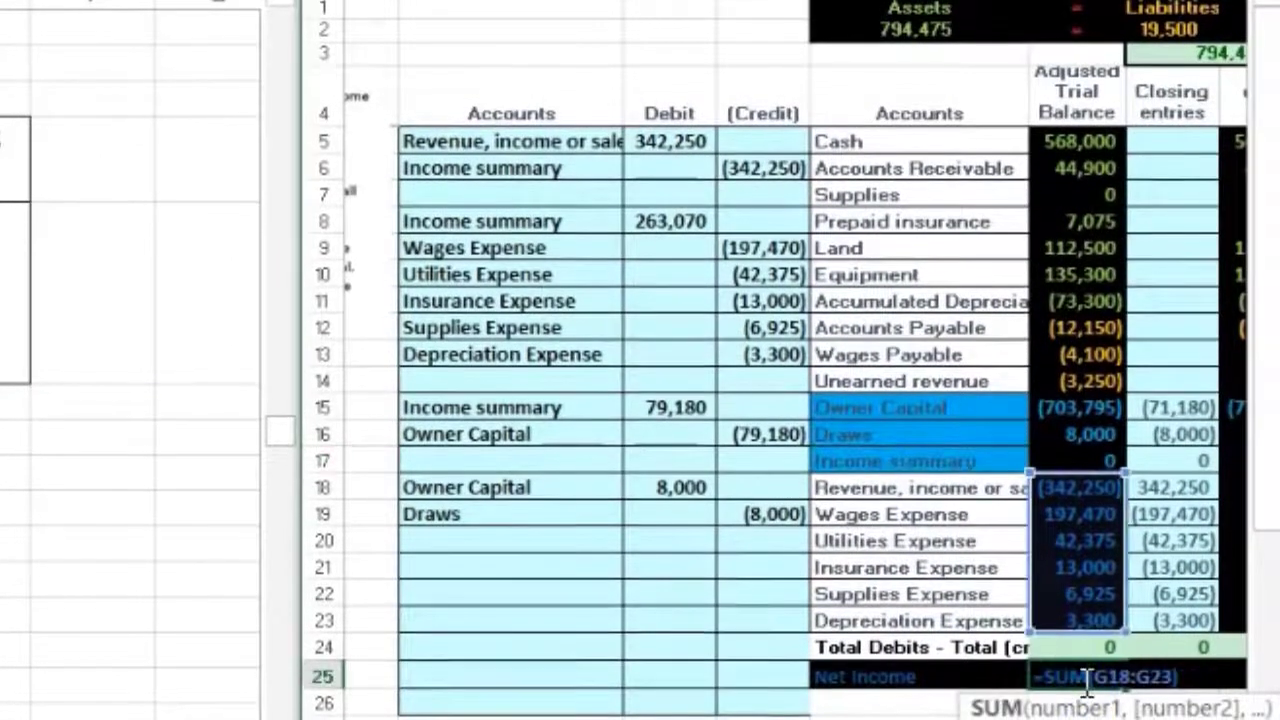
pyautogui.press('Return')
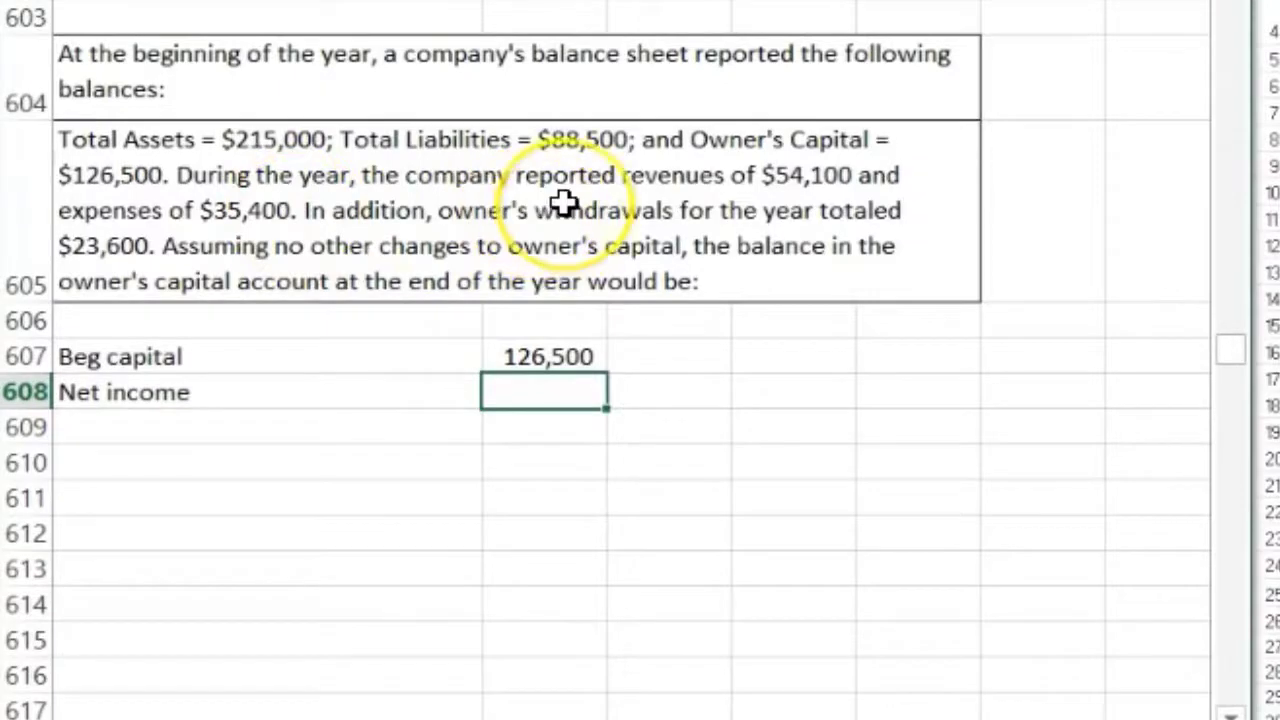
pyautogui.write('=54100')
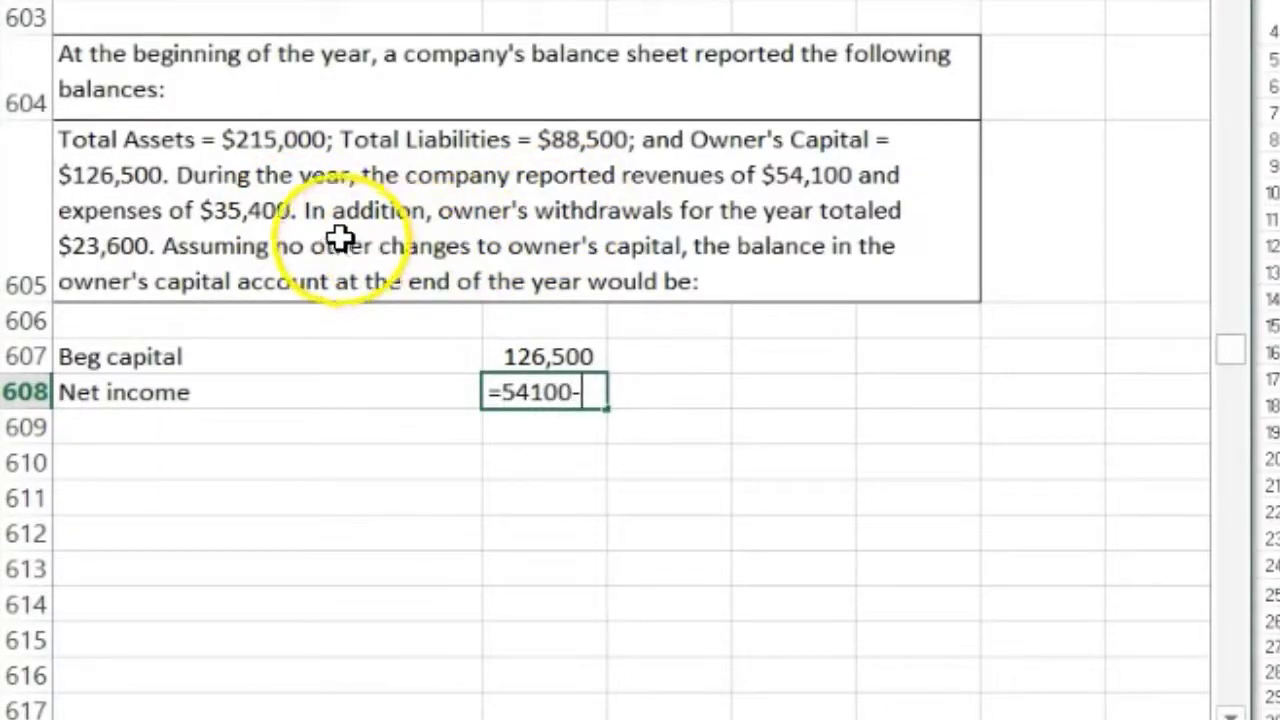
pyautogui.write('-35400')
pyautogui.press('Return')
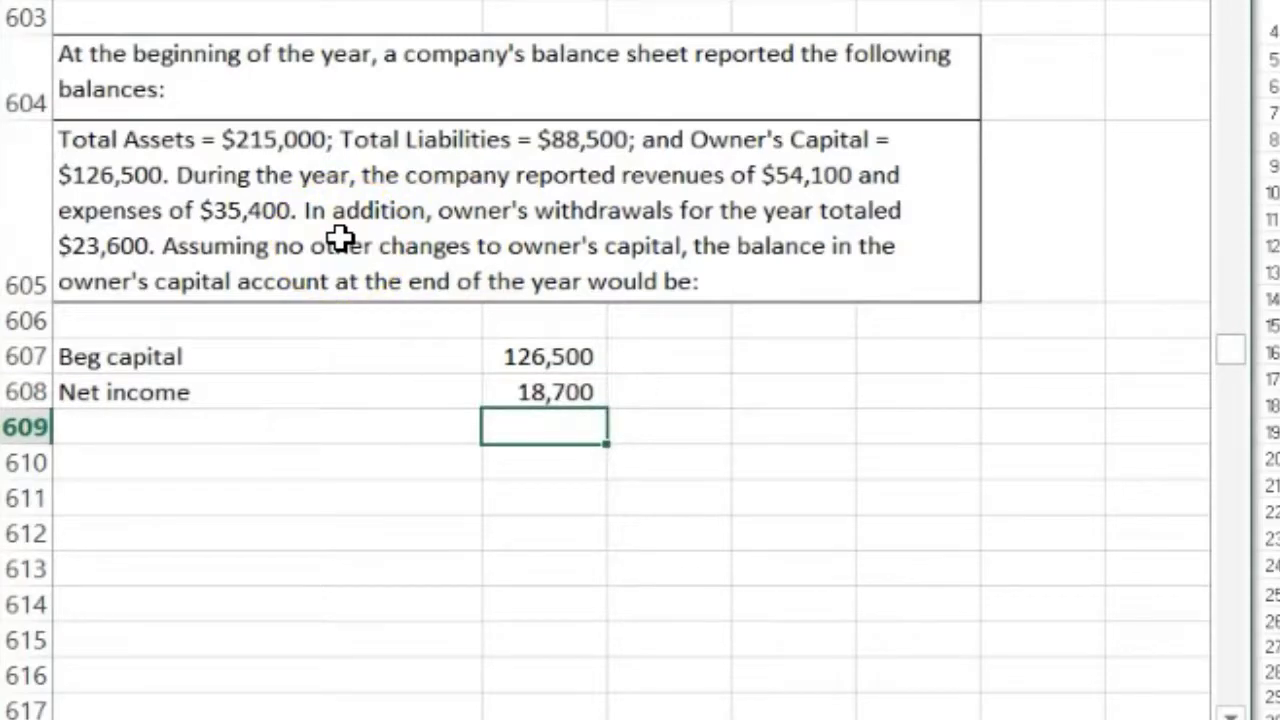
# Add a 'less draw' row of 23,600.
pyautogui.press('Left')
pyautogui.write('less ')
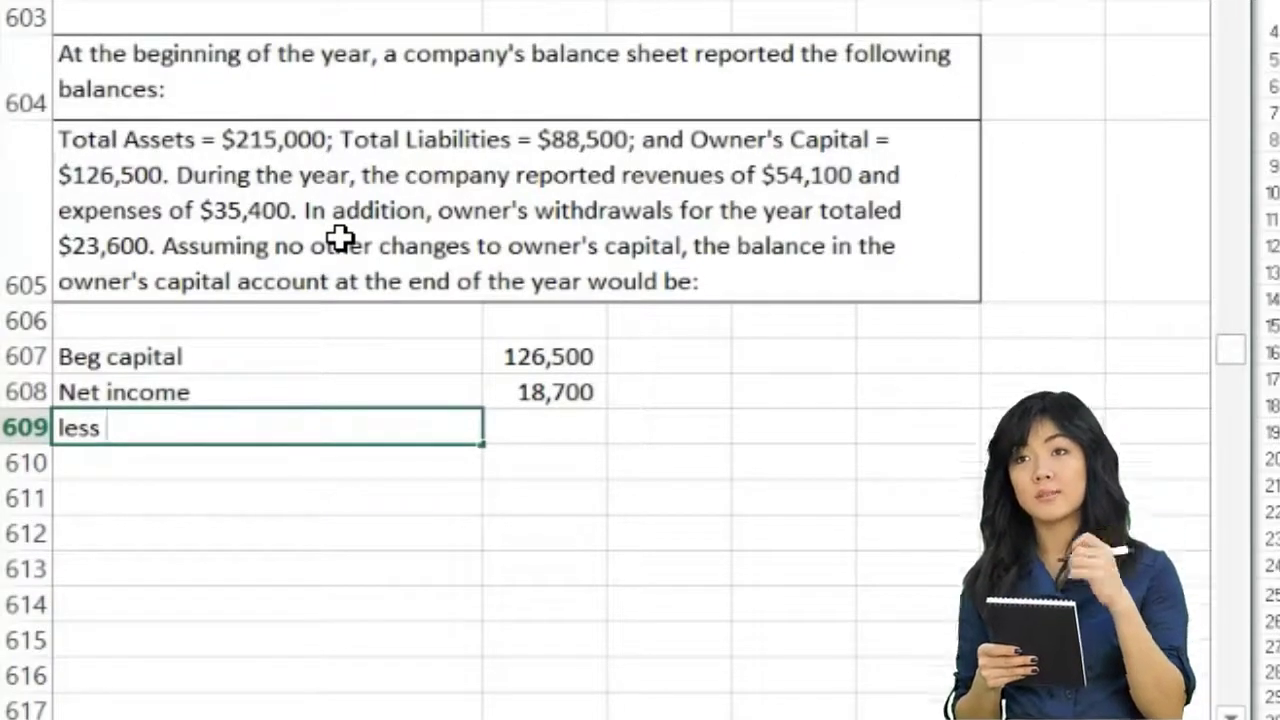
pyautogui.write('draw')
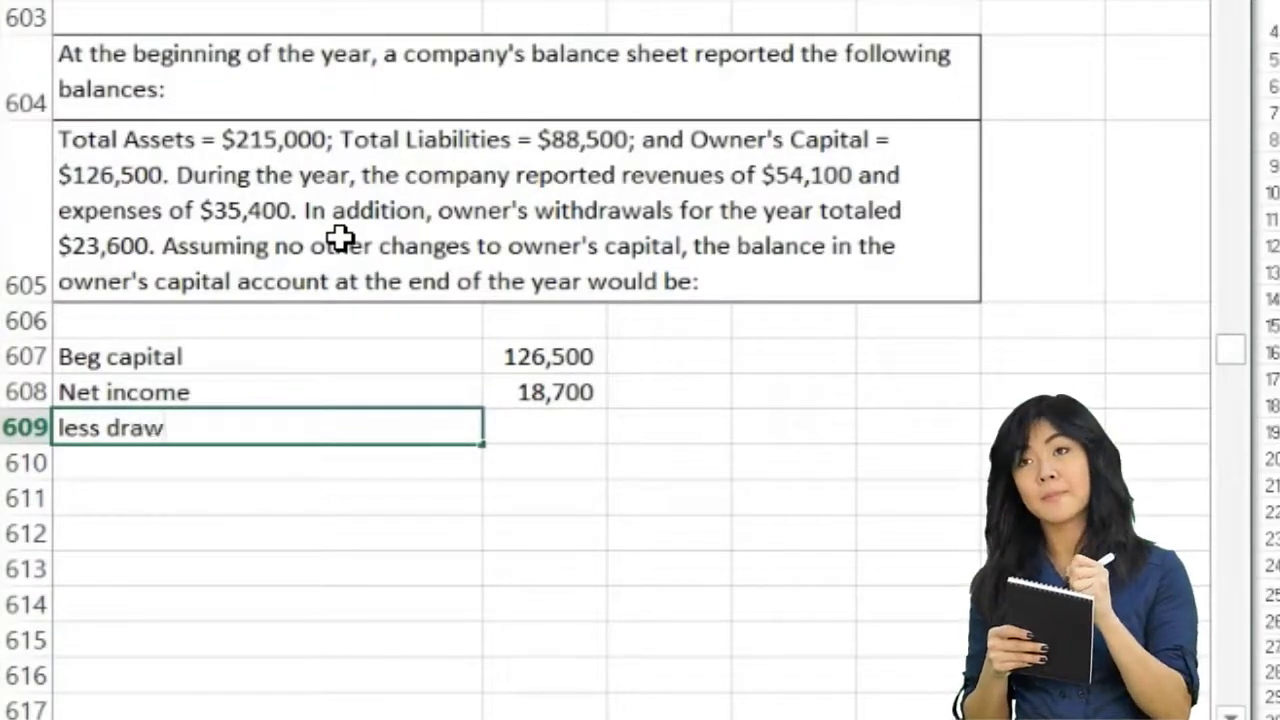
pyautogui.press('Tab')
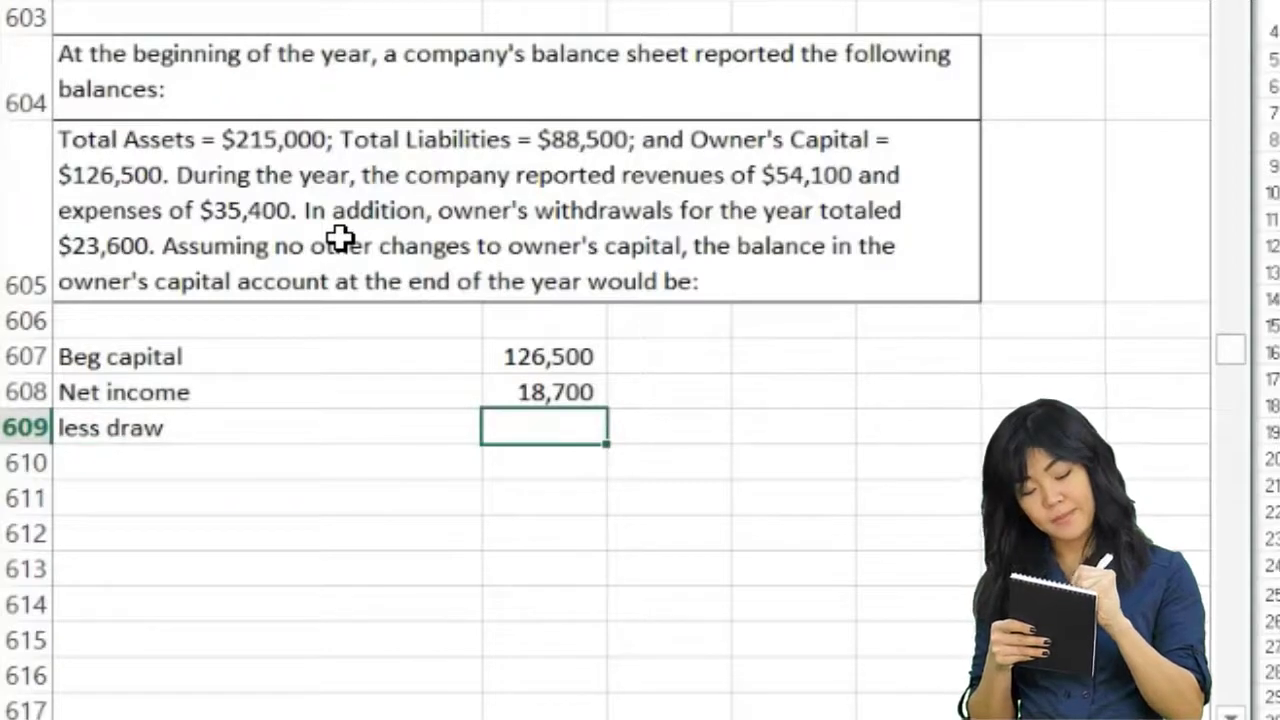
pyautogui.write('2')
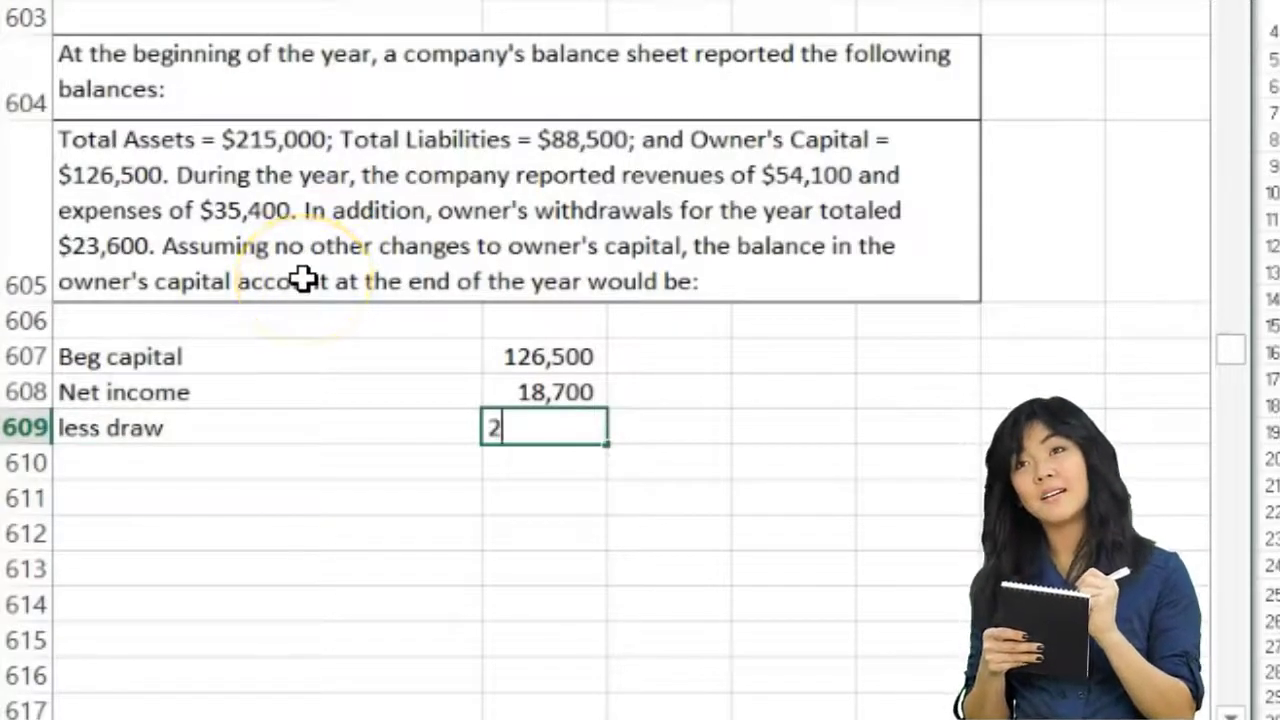
pyautogui.write('3,600')
pyautogui.press('Return')
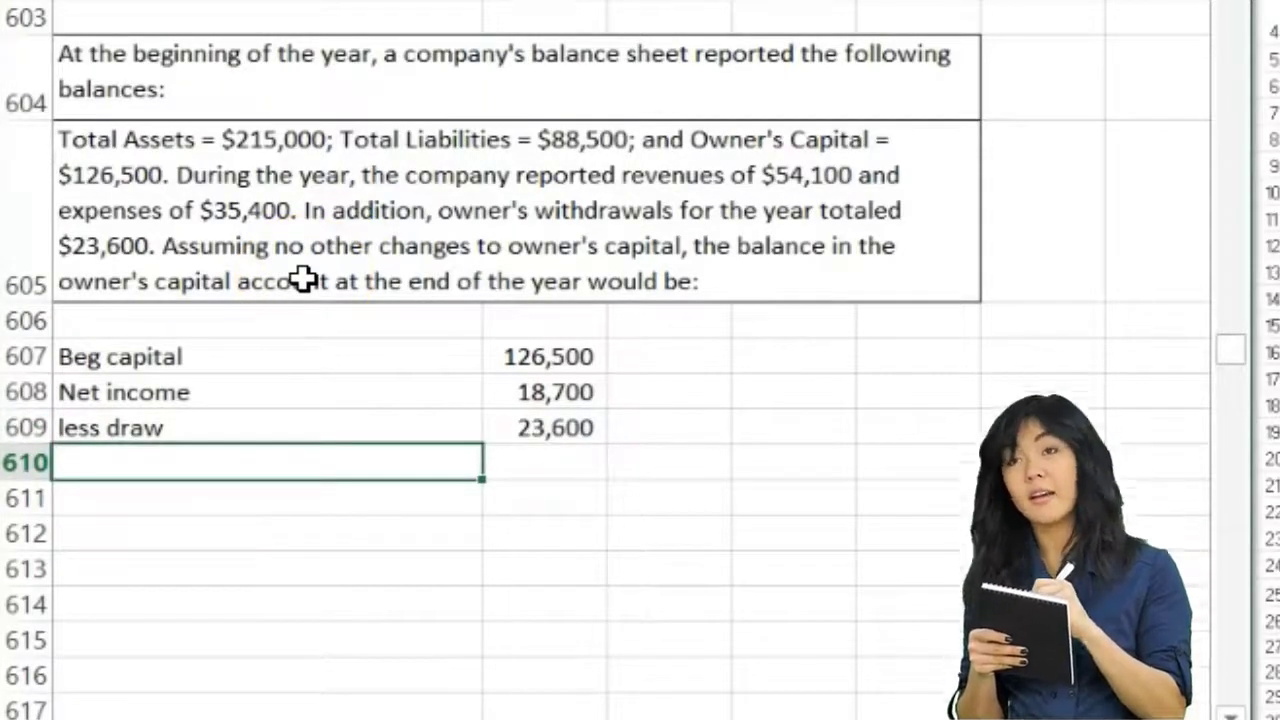
# Label A610 'End capital' and enter =B607+B608-B609 in B610, giving 121,600.
pyautogui.write('End capital')
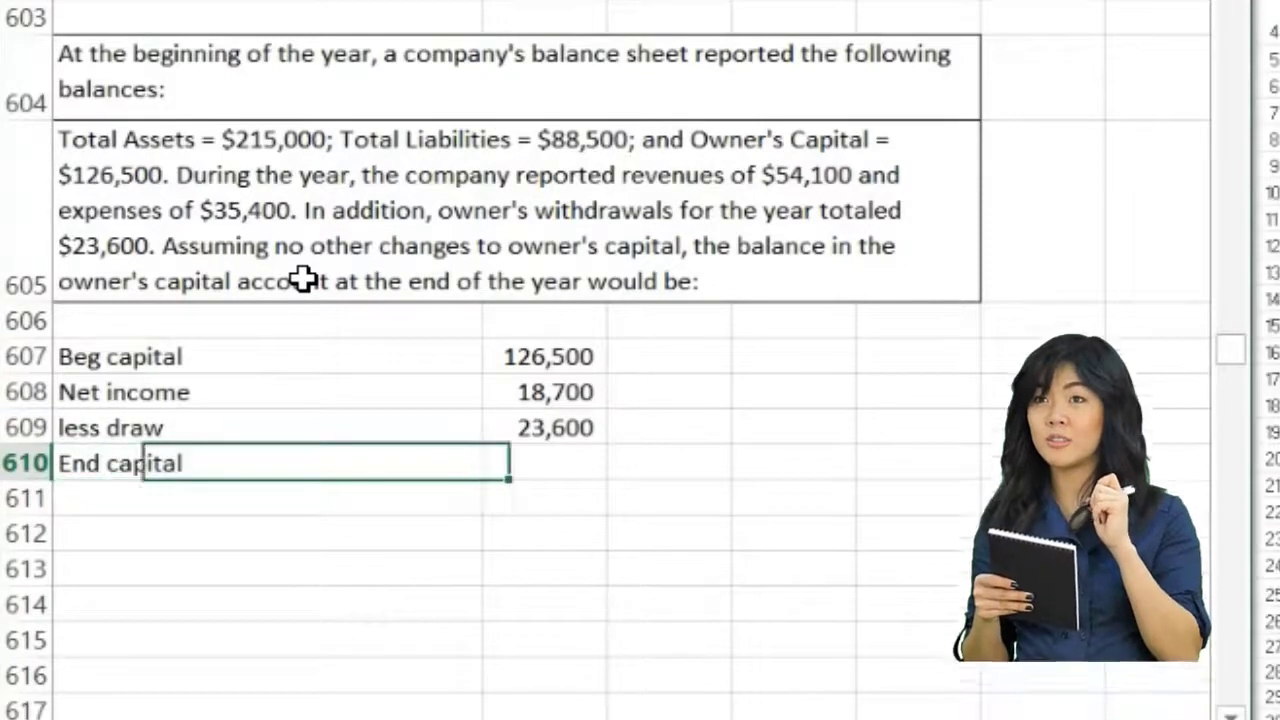
pyautogui.press('Tab')
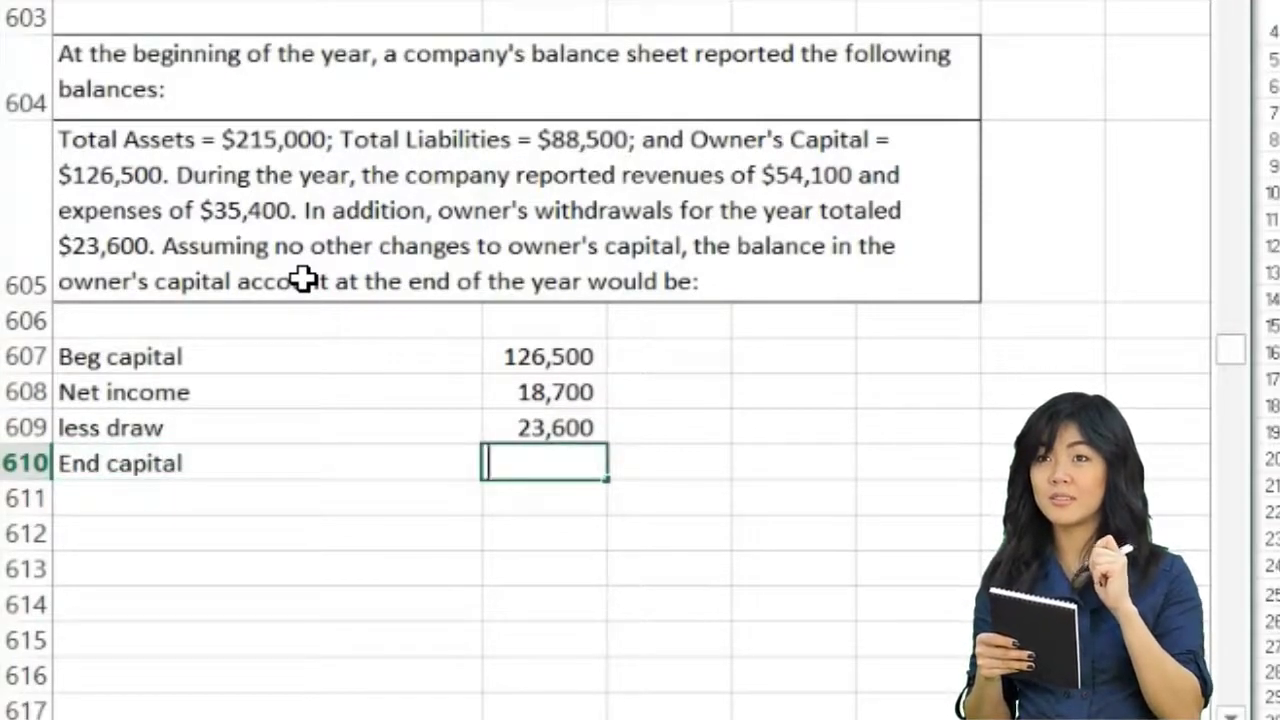
pyautogui.write('=')
pyautogui.click(559, 347)
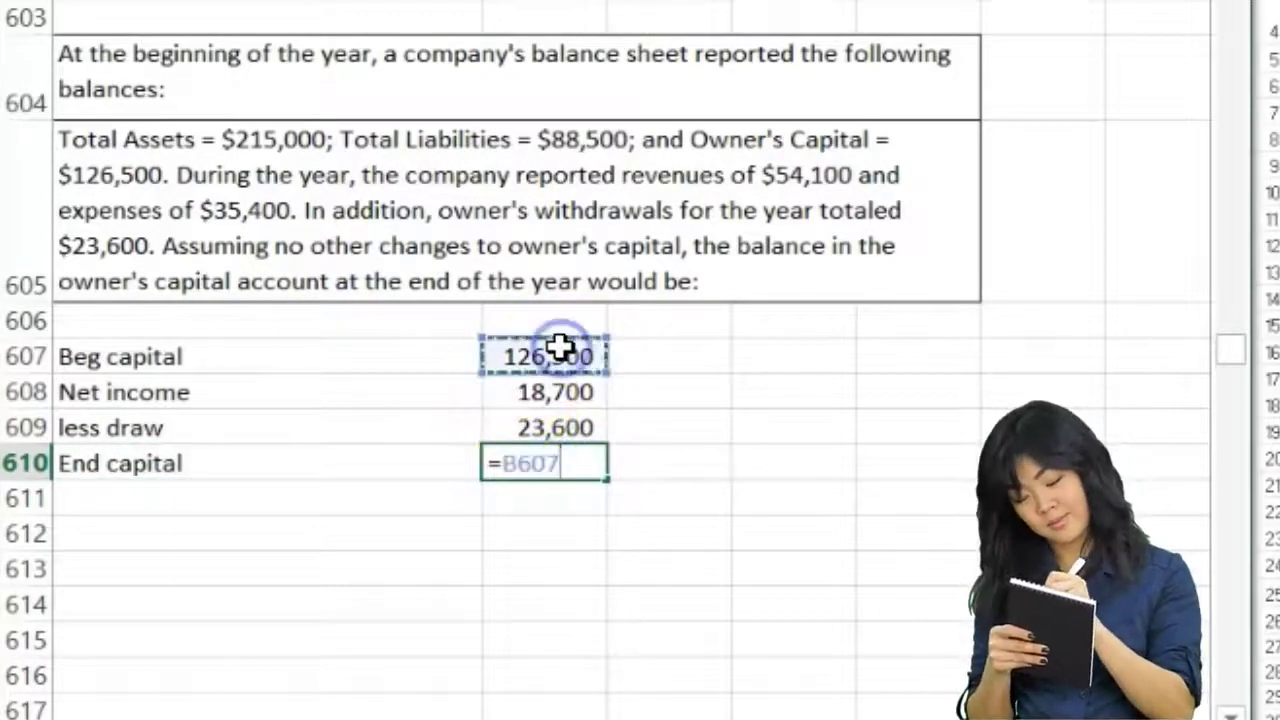
pyautogui.write('+')
pyautogui.click(535, 389)
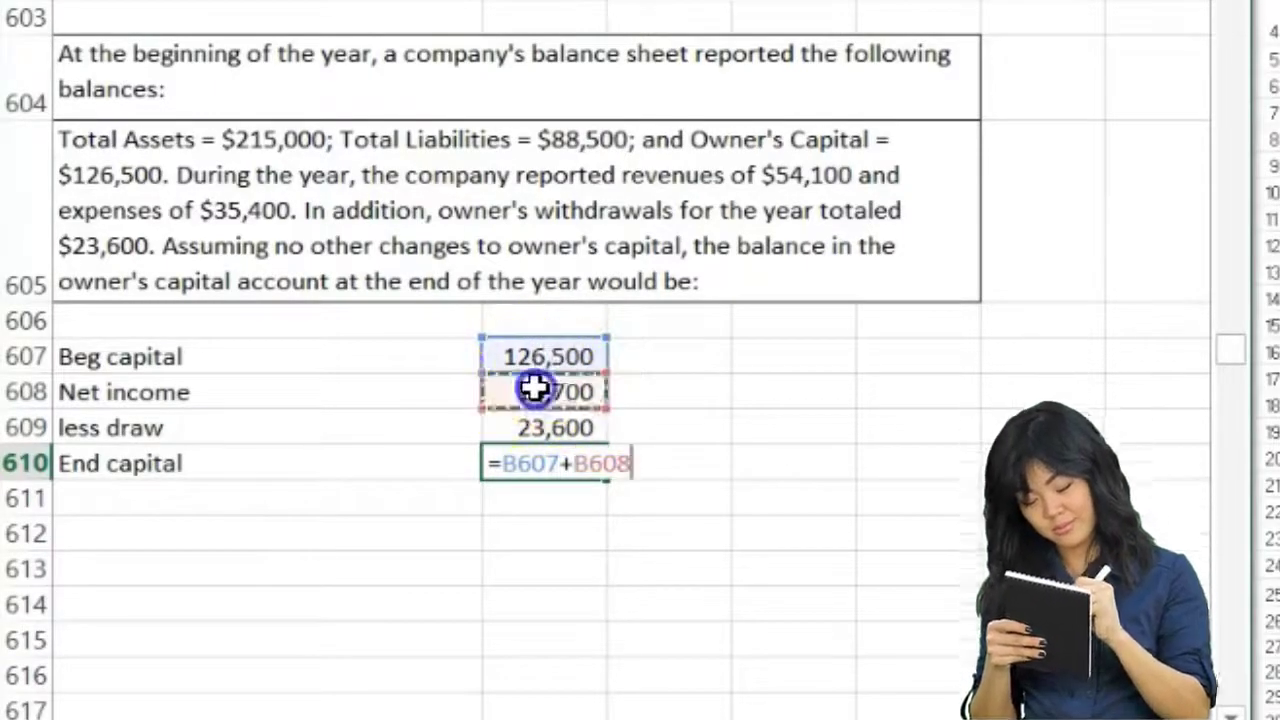
pyautogui.write('-')
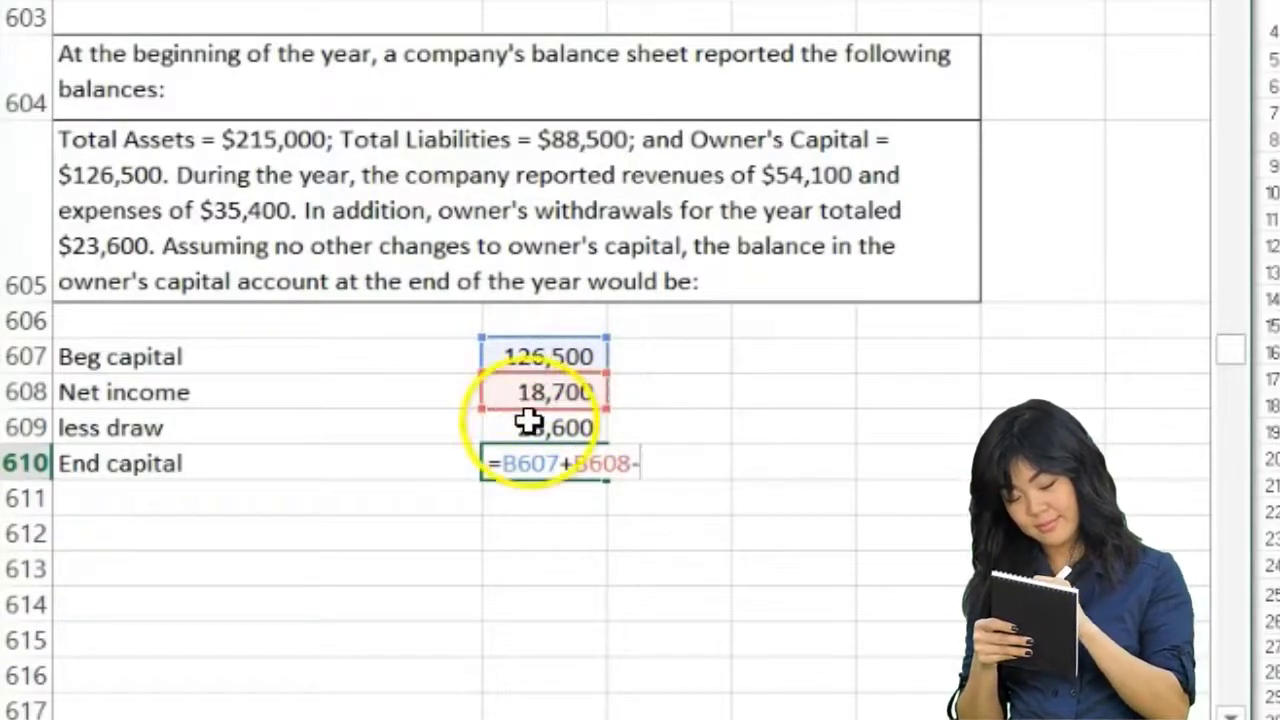
pyautogui.click(530, 427)
pyautogui.press('Return')
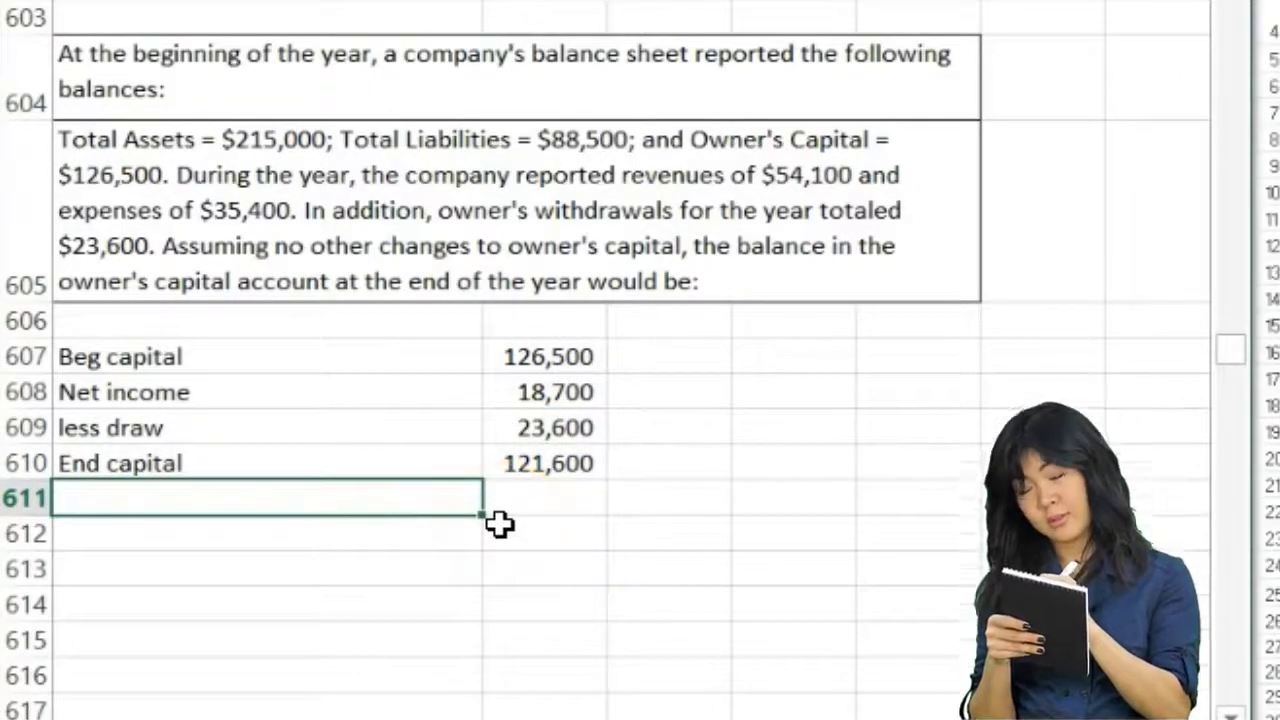
# Review the draws, net income and beginning capital figures, then select A637 under the next question.
pyautogui.click(540, 430)
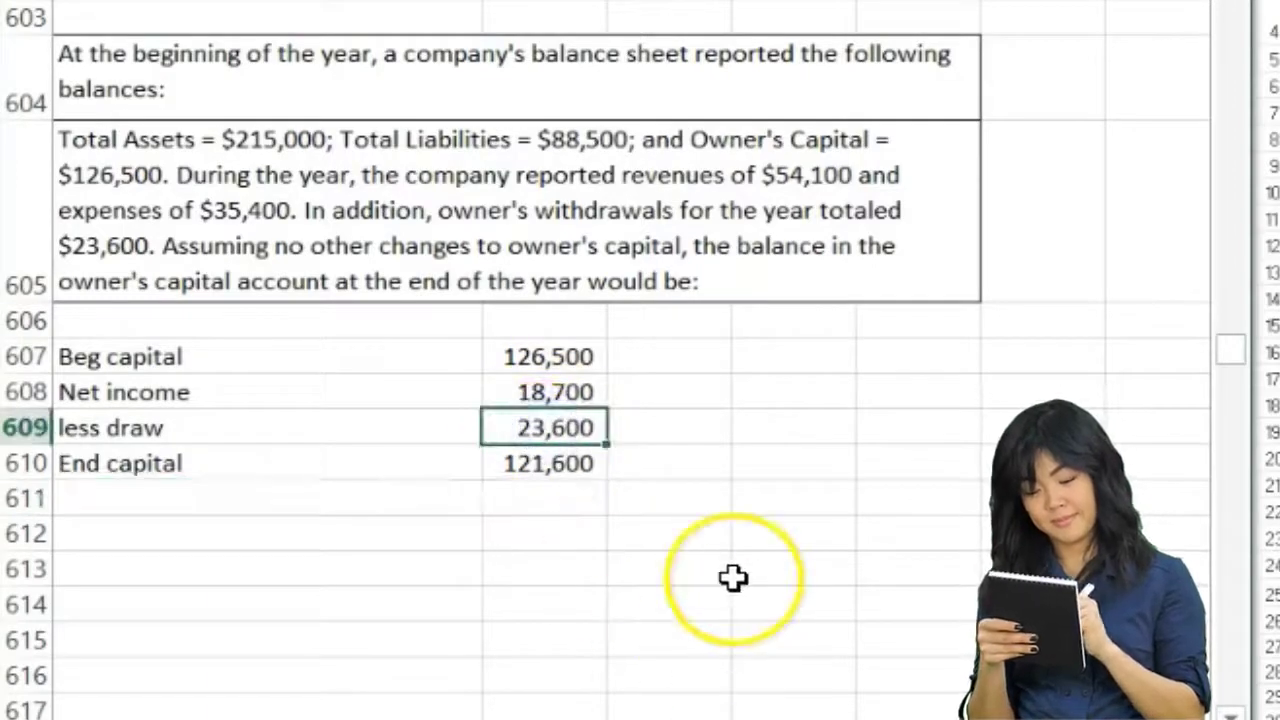
pyautogui.press('Up')
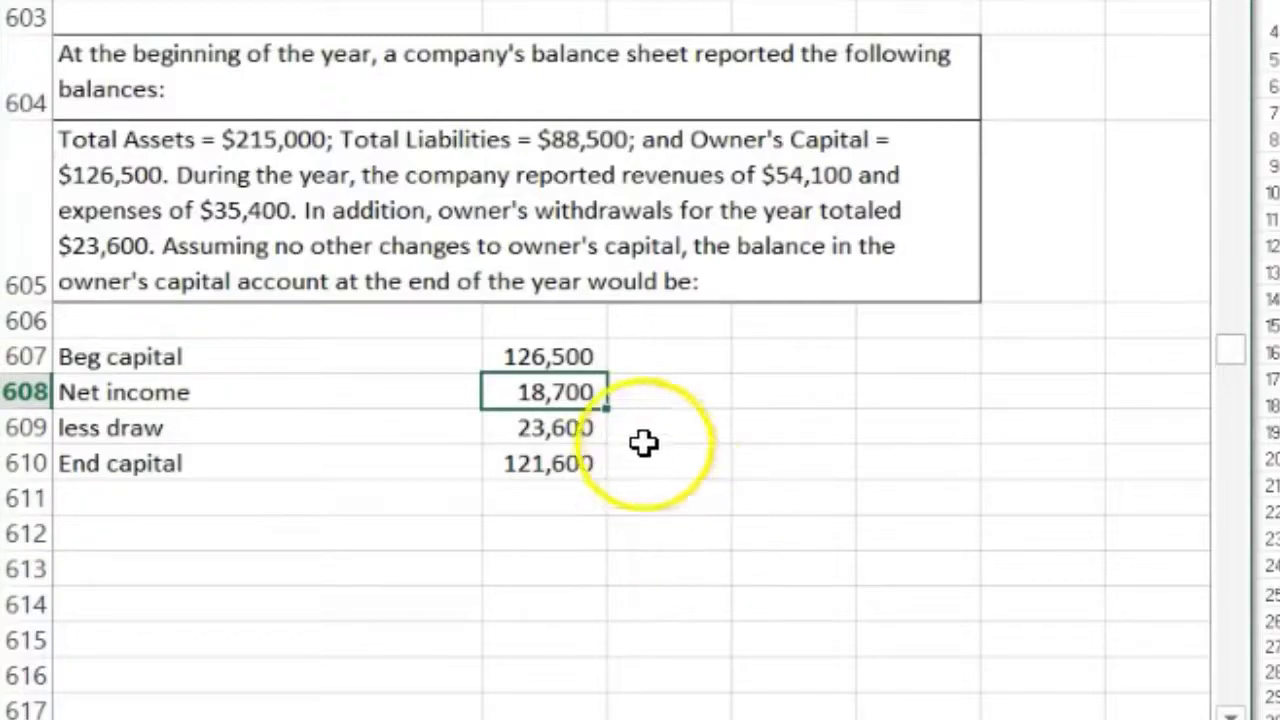
pyautogui.click(571, 360)
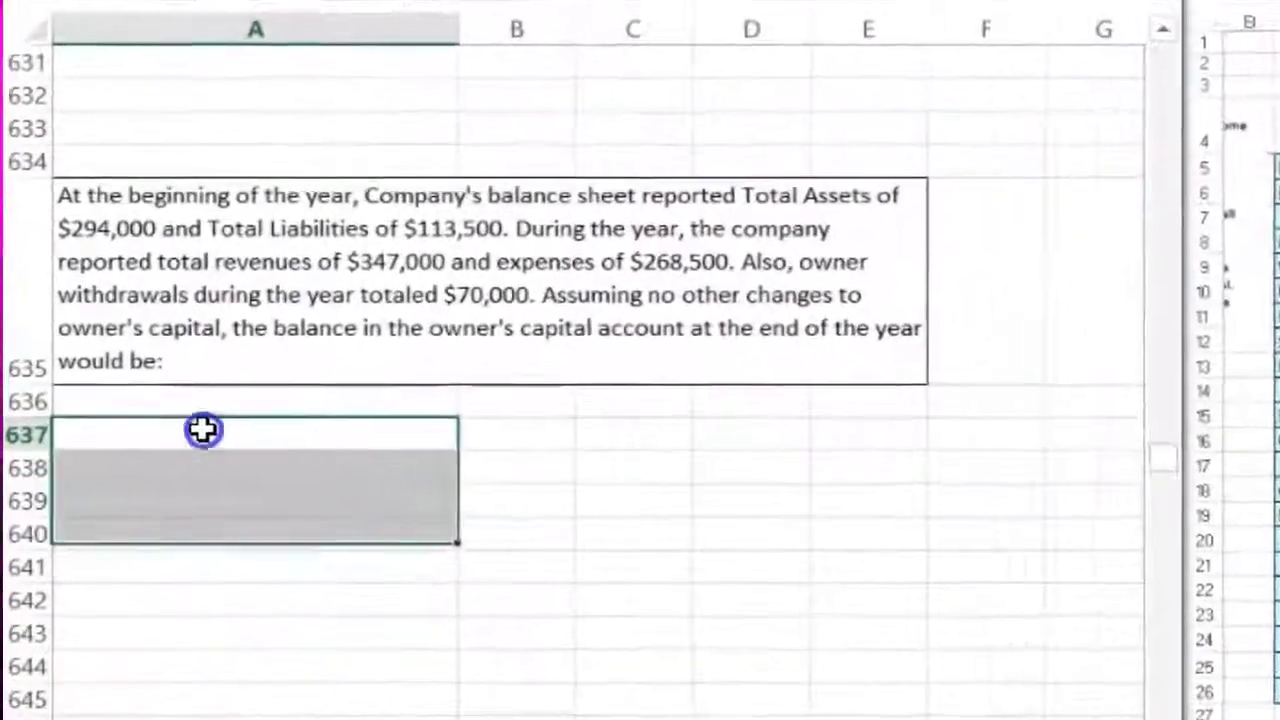
pyautogui.click(145, 458)
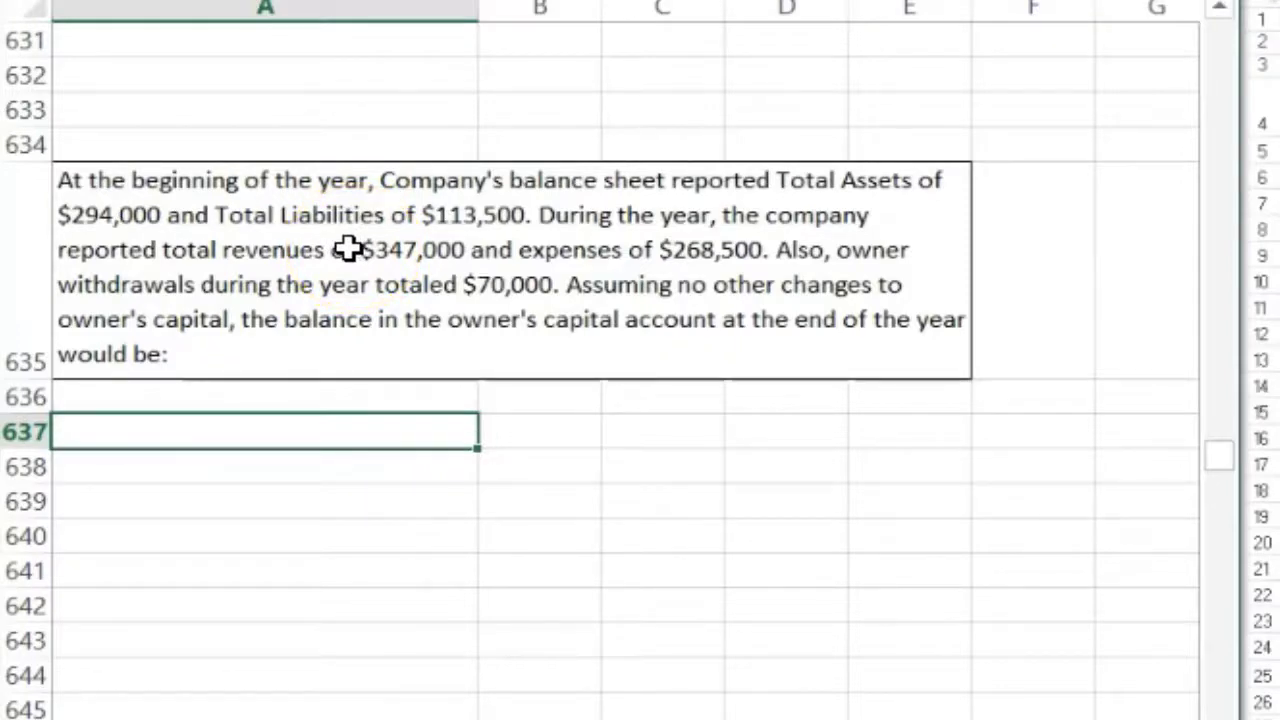
# Enter the equation headings Asset, =, L, +, OE across A637:E637.
pyautogui.write('sset')
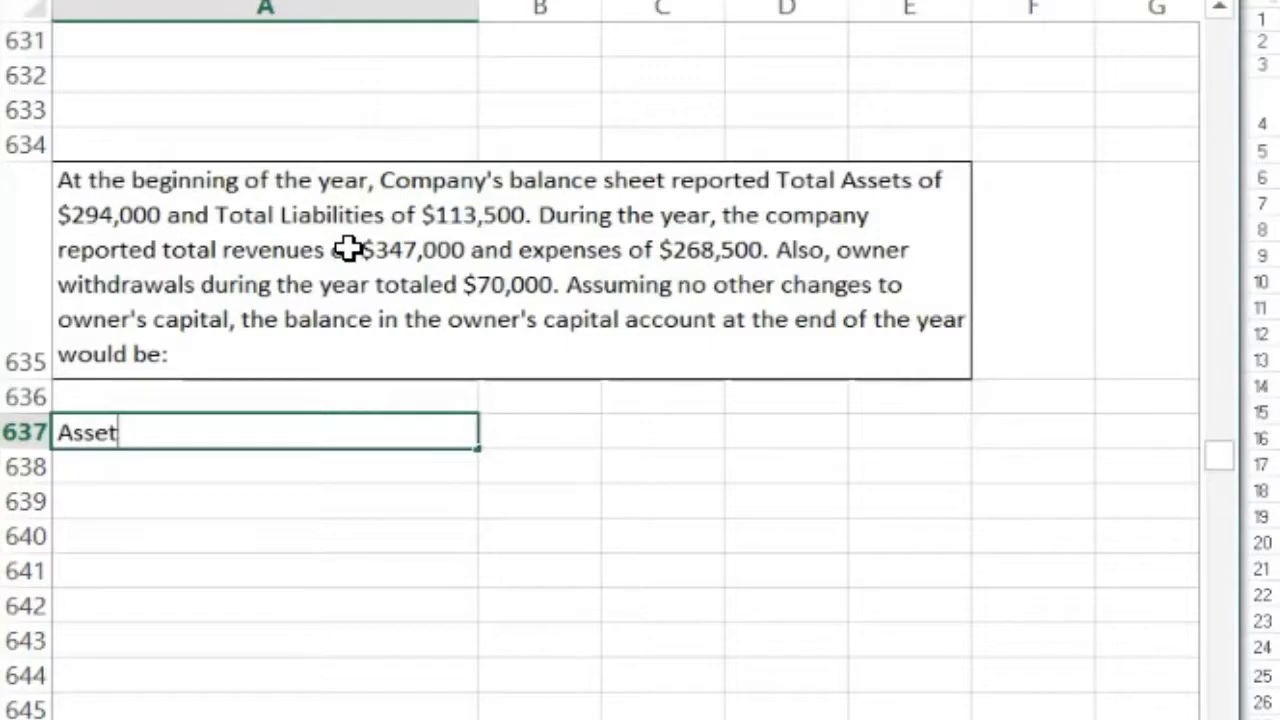
pyautogui.press('BackSpace')
pyautogui.press('BackSpace')
pyautogui.press('BackSpace')
pyautogui.write('sset')
pyautogui.press('Tab')
pyautogui.write('=')
pyautogui.press('Tab')
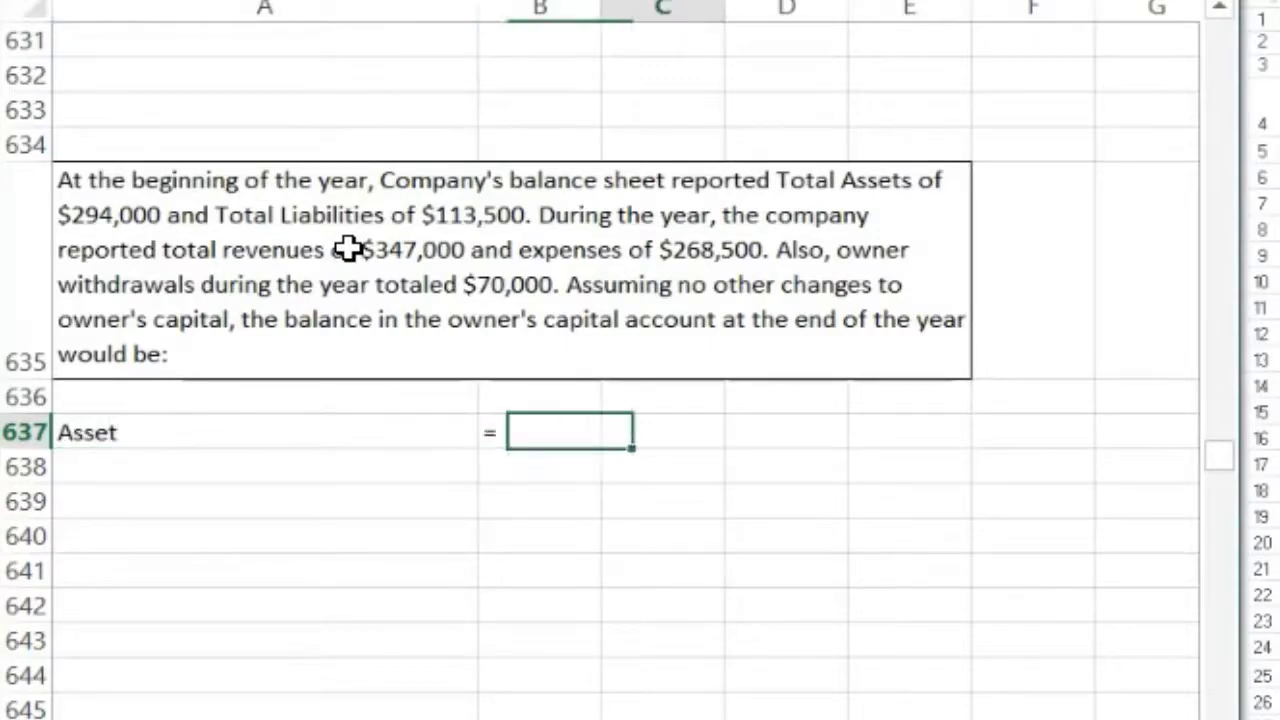
pyautogui.write('L')
pyautogui.press('Tab')
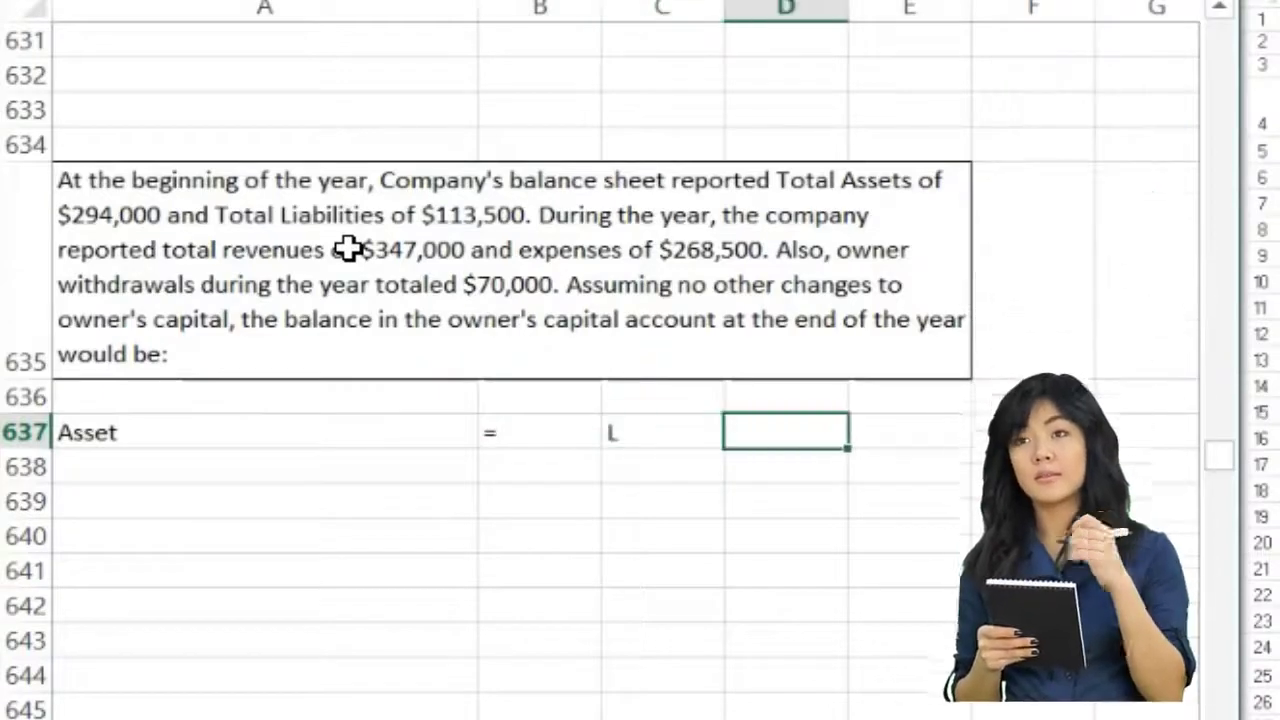
pyautogui.write('+')
pyautogui.press('Tab')
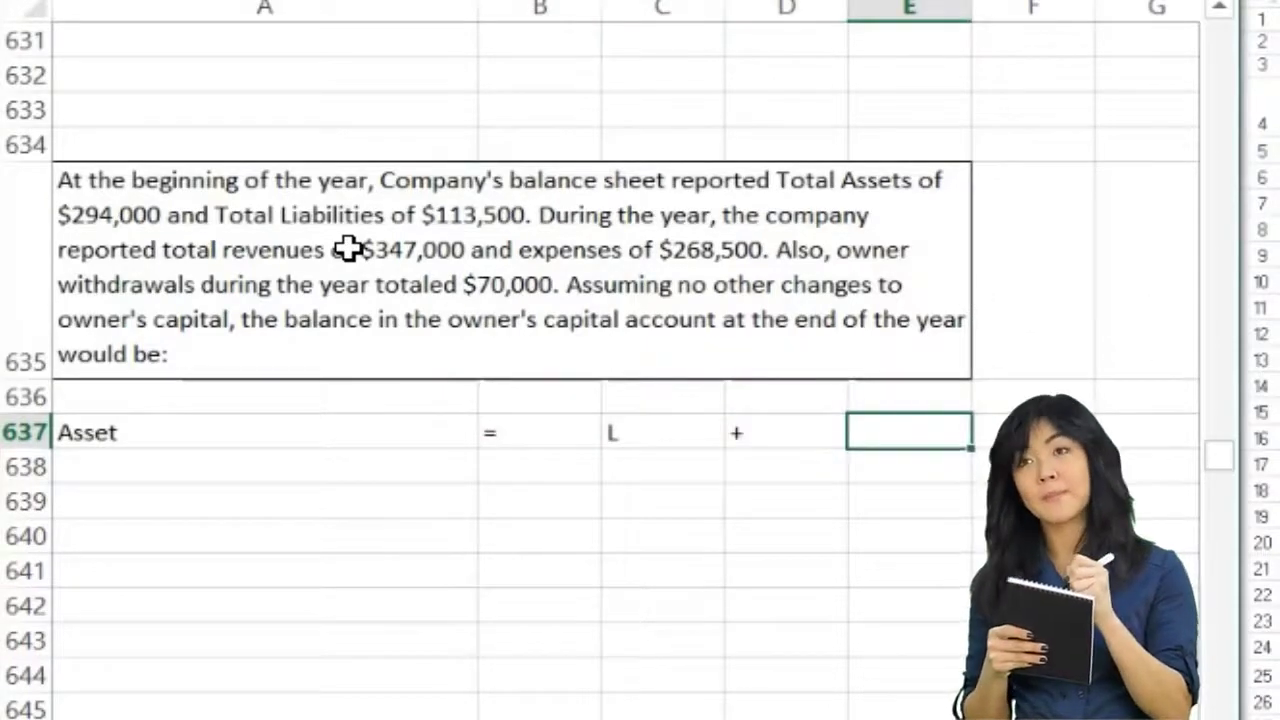
pyautogui.write('OE')
pyautogui.press('Tab')
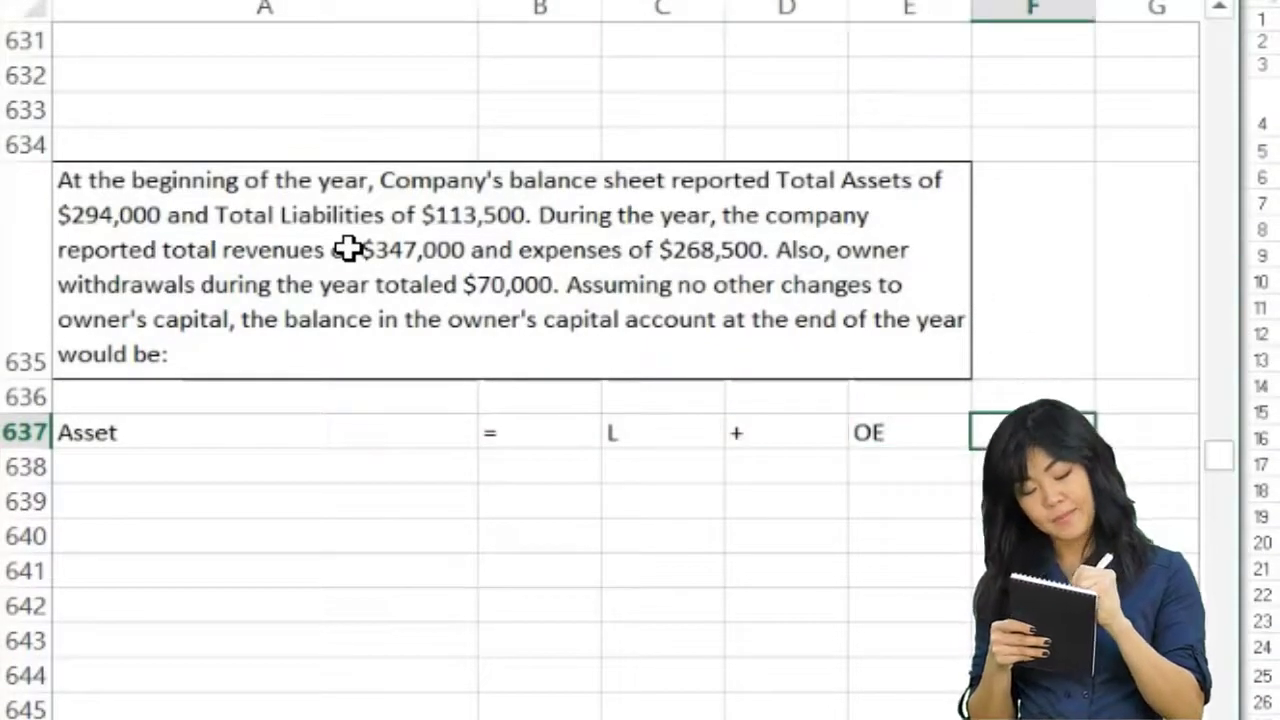
pyautogui.press('Return')
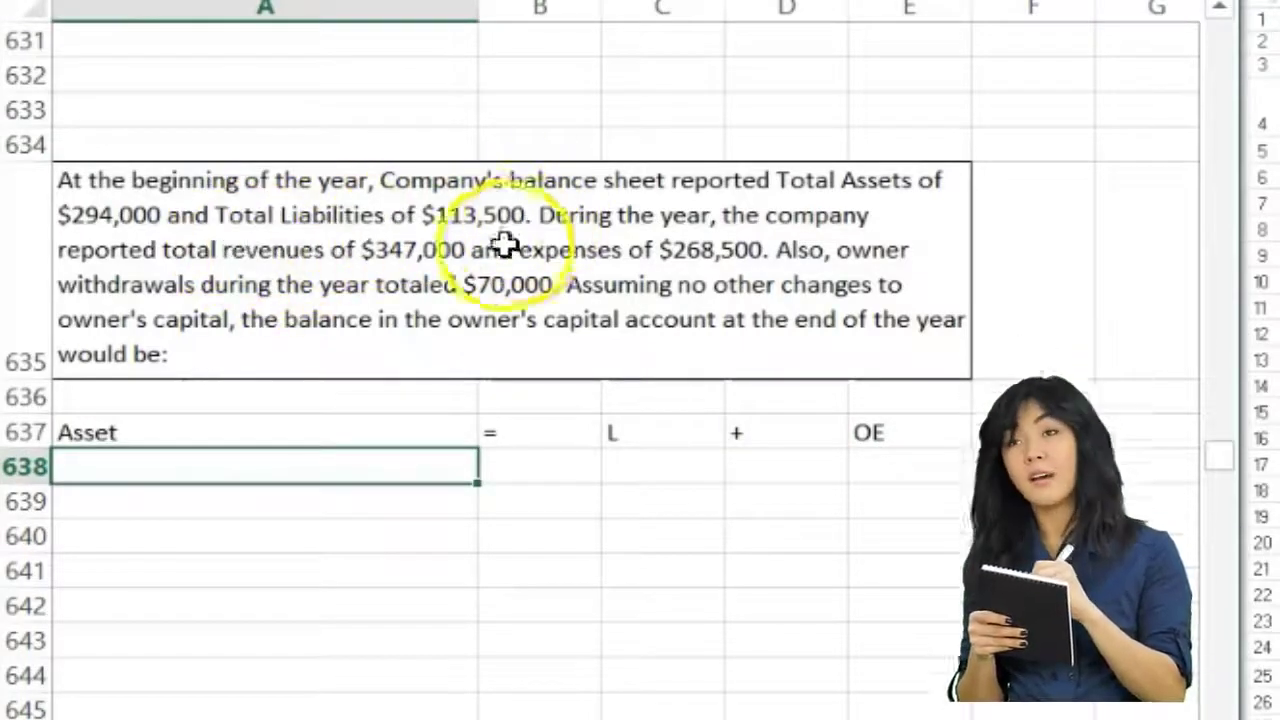
# Fill row 638 with 294000 = 113500 + x.
pyautogui.write('294000')
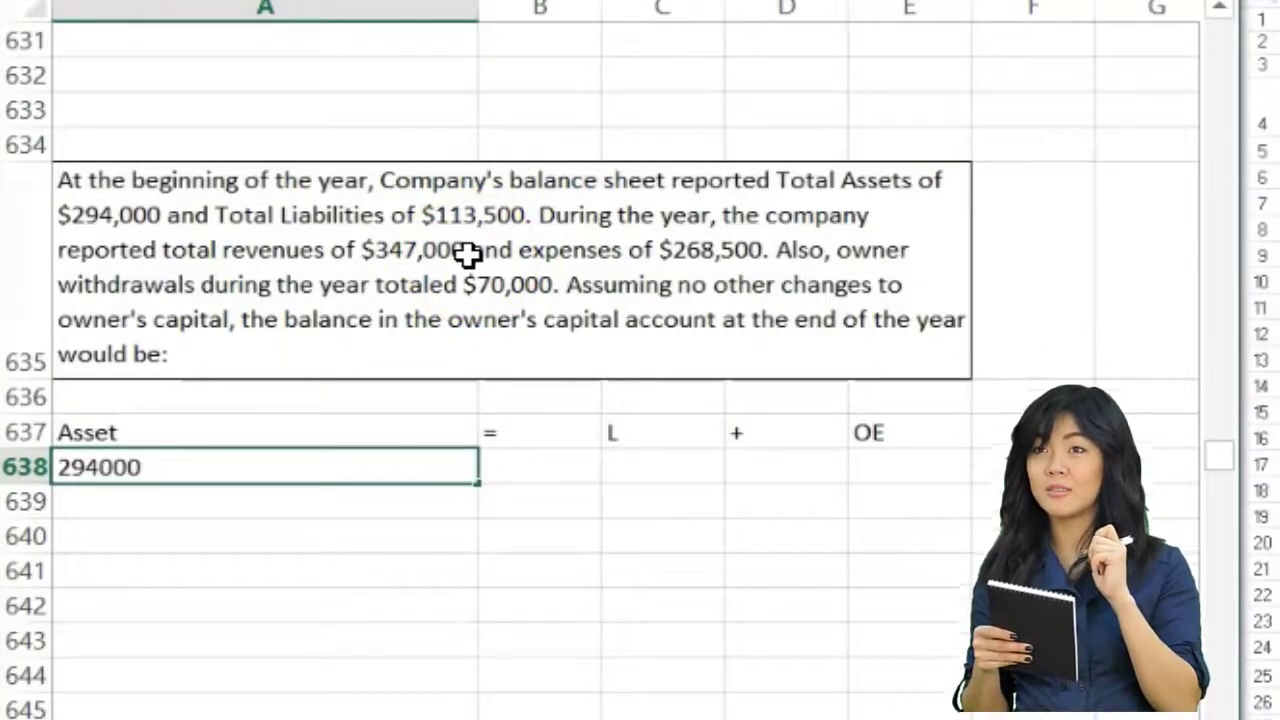
pyautogui.press('Tab')
pyautogui.write('=')
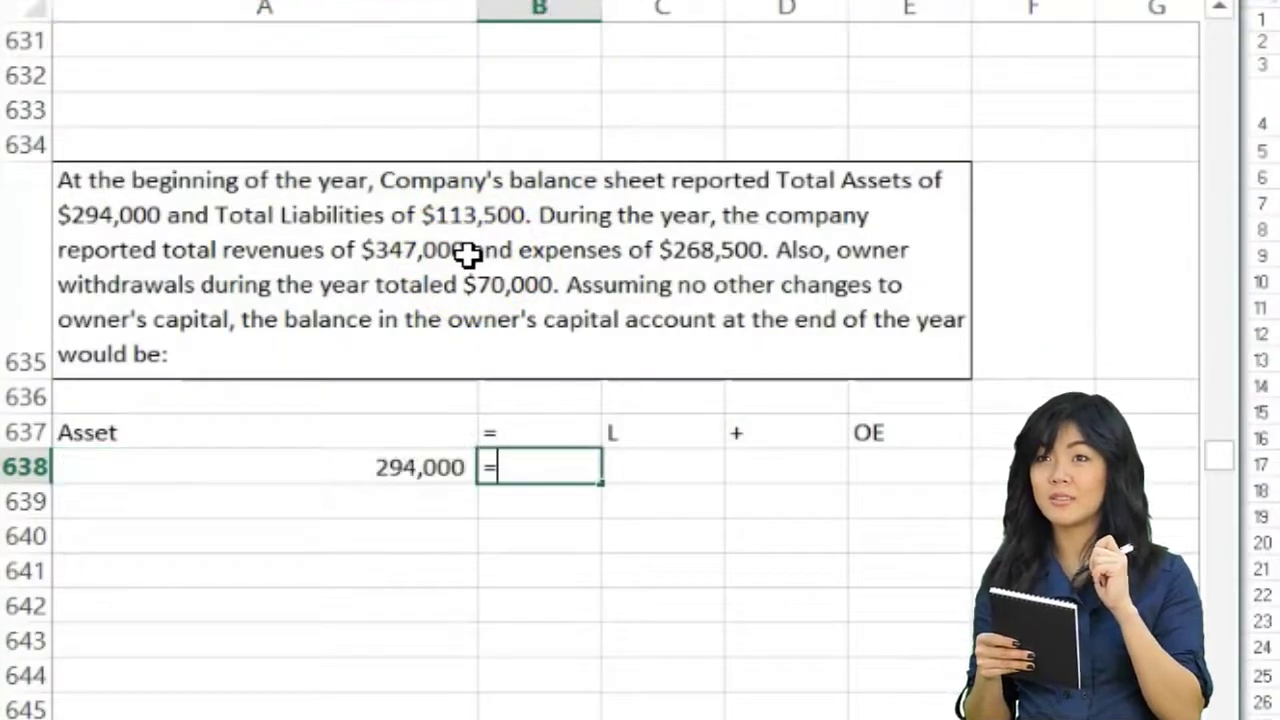
pyautogui.press('Tab')
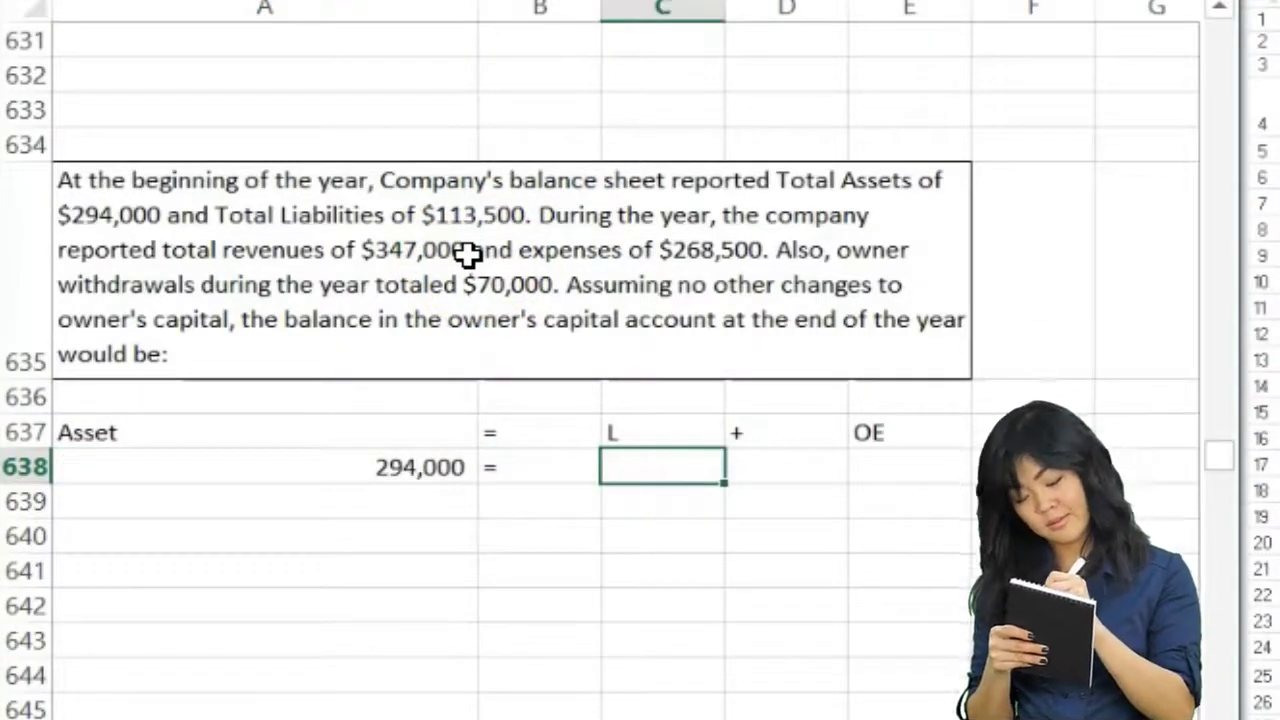
pyautogui.write('113500')
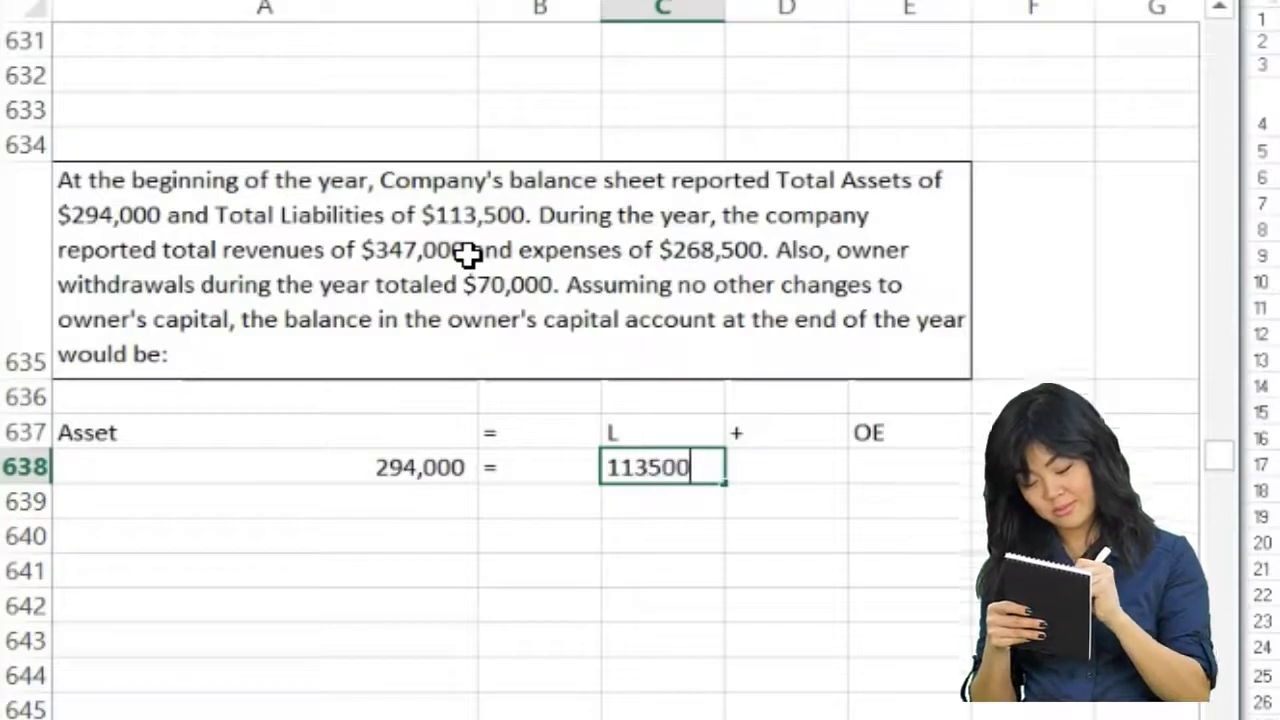
pyautogui.press('Tab')
pyautogui.write('+')
pyautogui.press('Tab')
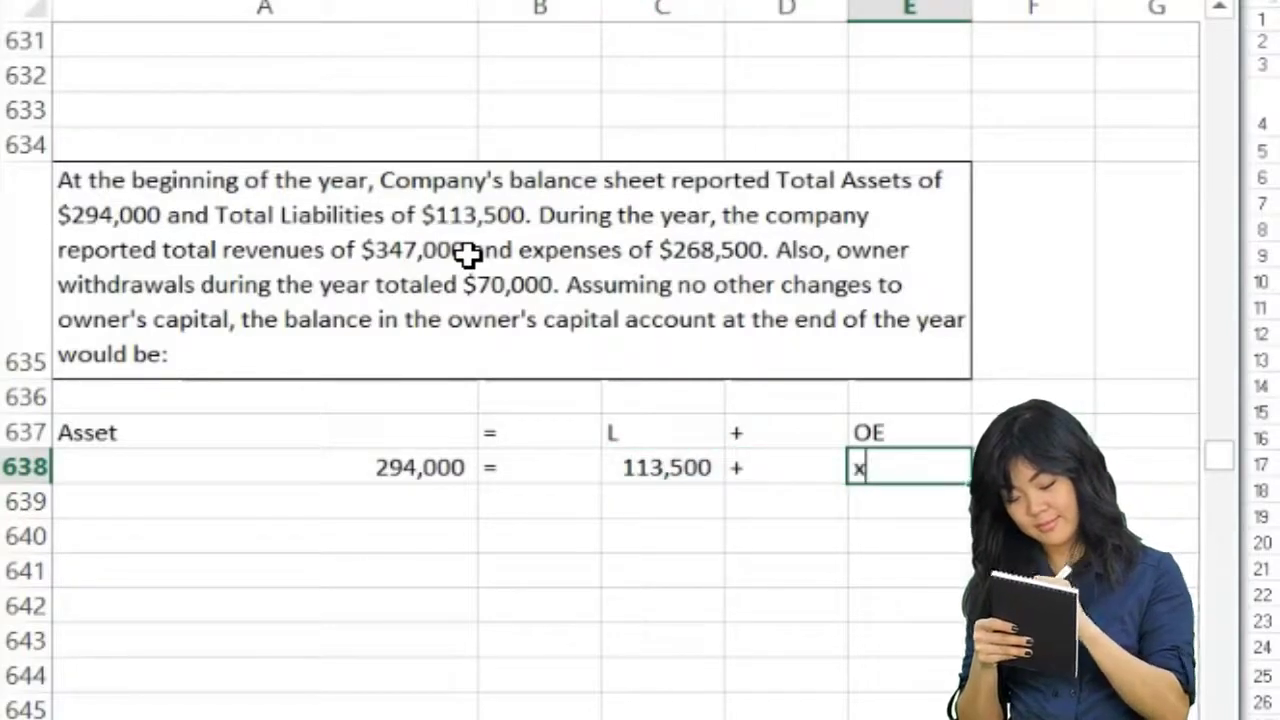
pyautogui.press('Return')
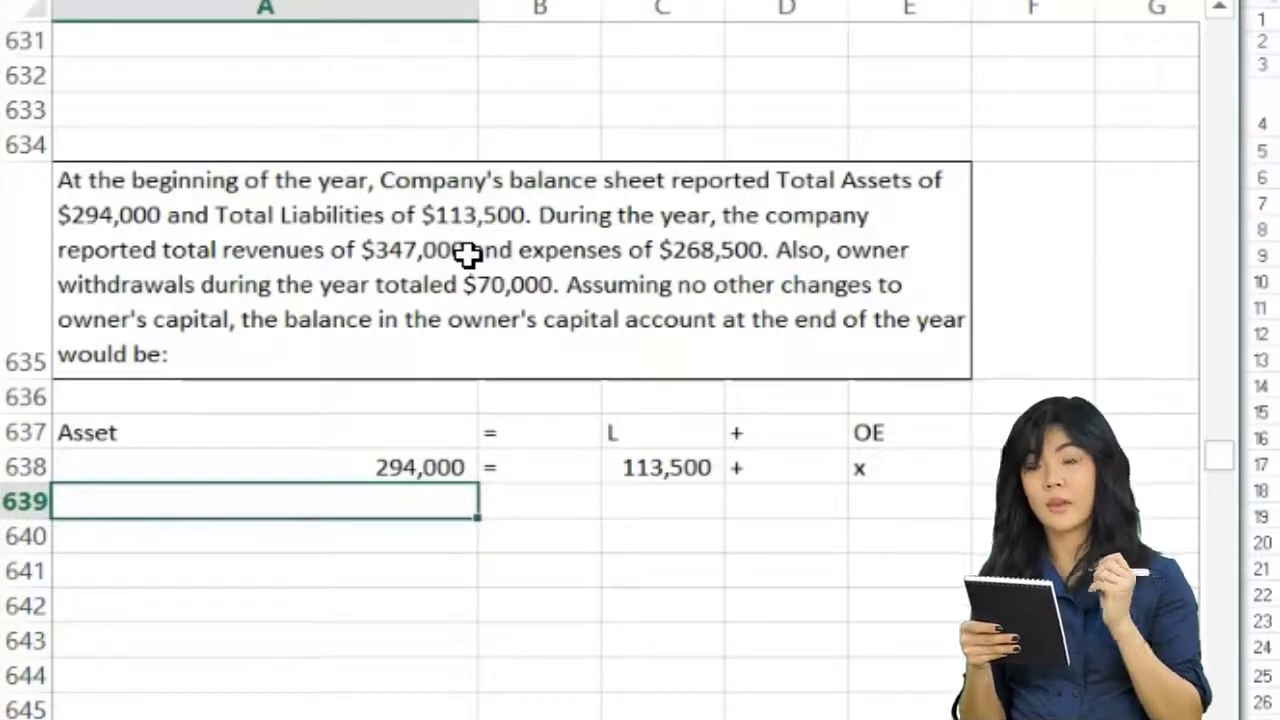
# Subtract 113,500 from both sides by entering -113500 under assets and liabilities in row 639.
pyautogui.click(668, 506)
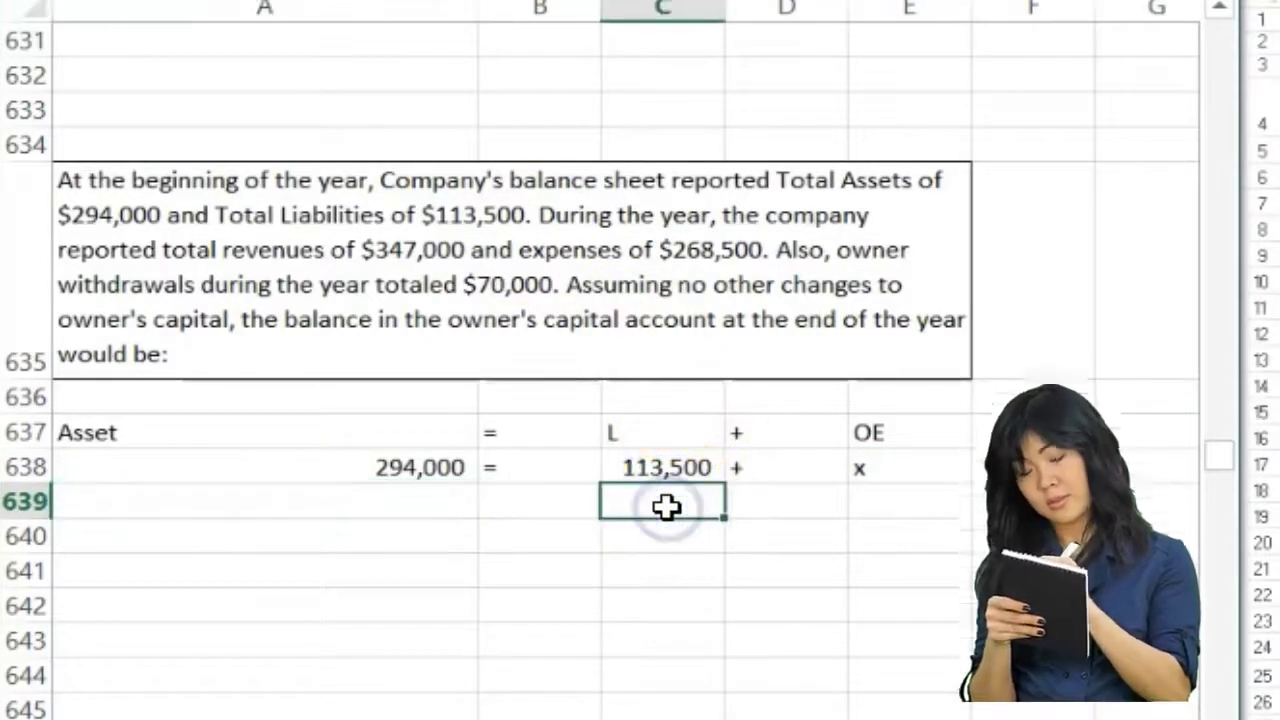
pyautogui.click(665, 490)
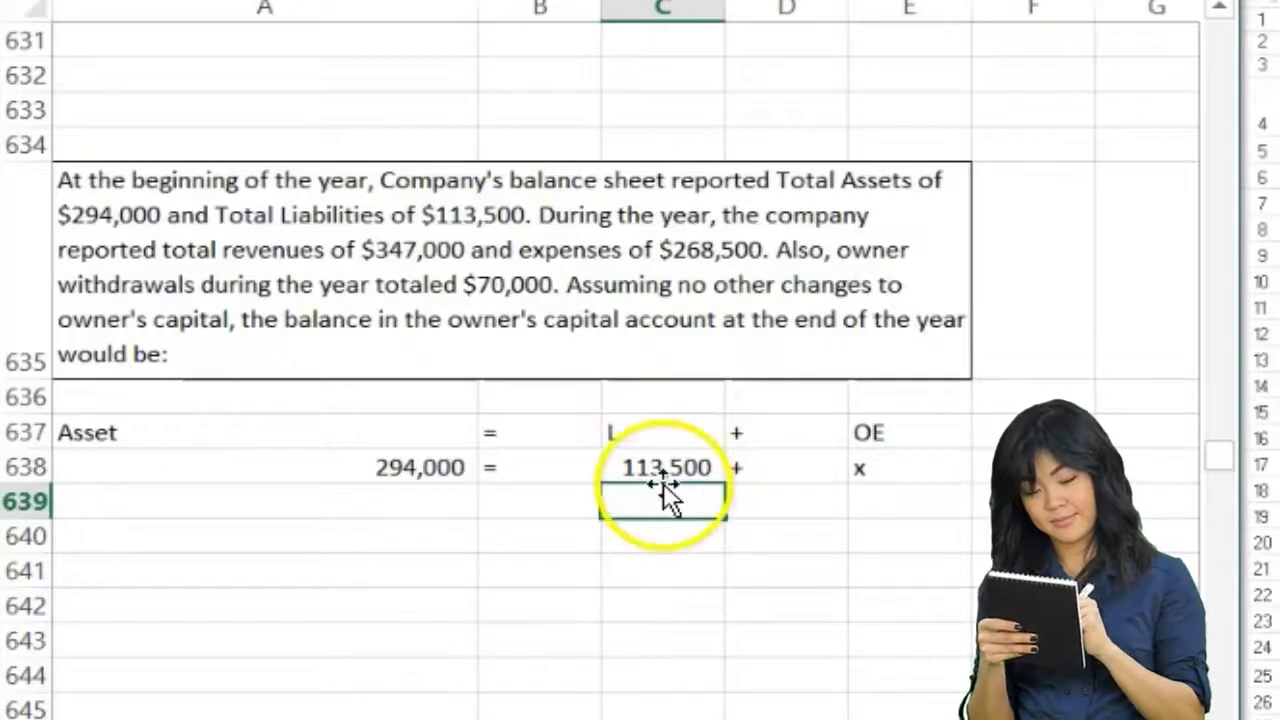
pyautogui.write('-113500')
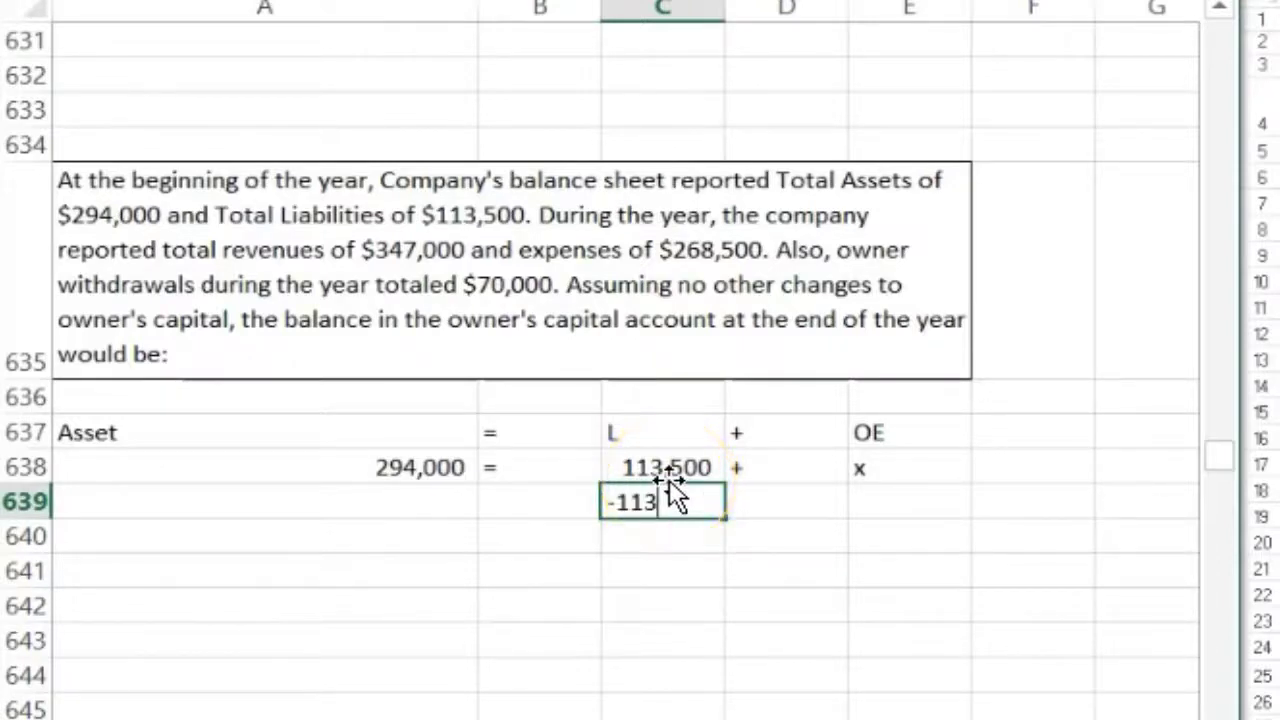
pyautogui.press('Return')
pyautogui.press('Left')
pyautogui.press('Left')
pyautogui.press('Up')
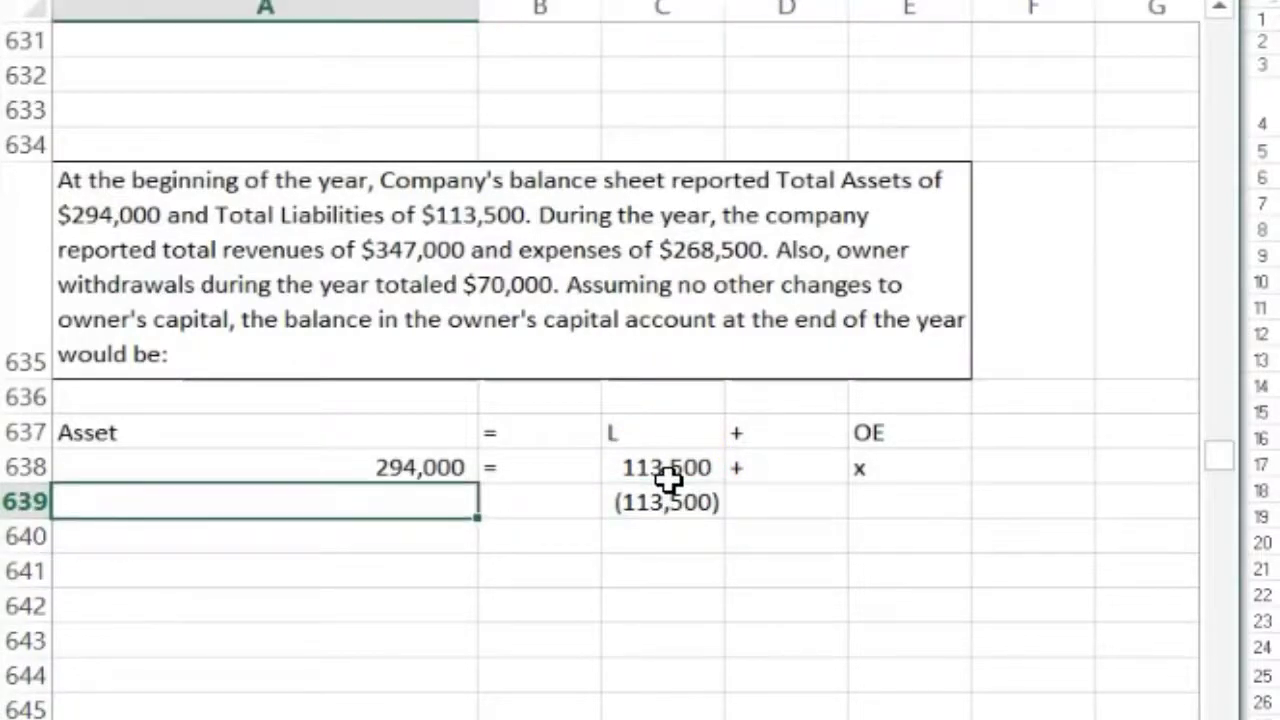
pyautogui.write('-113500')
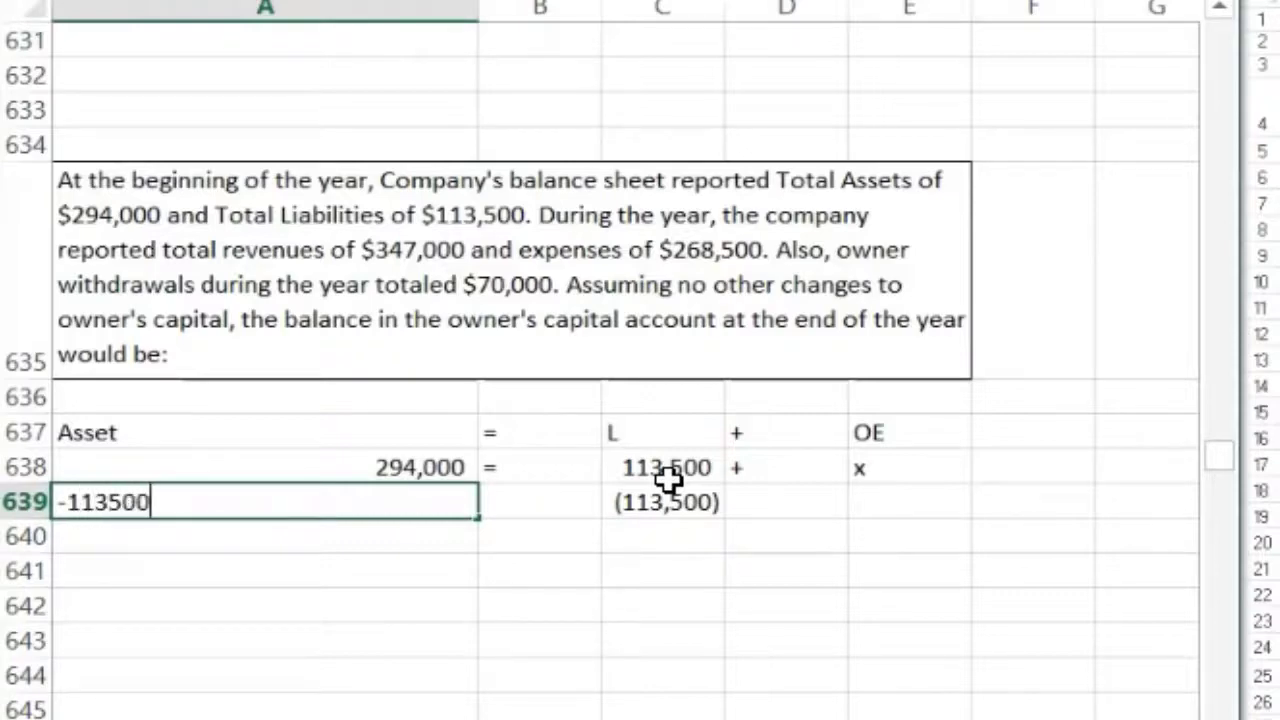
pyautogui.press('Return')
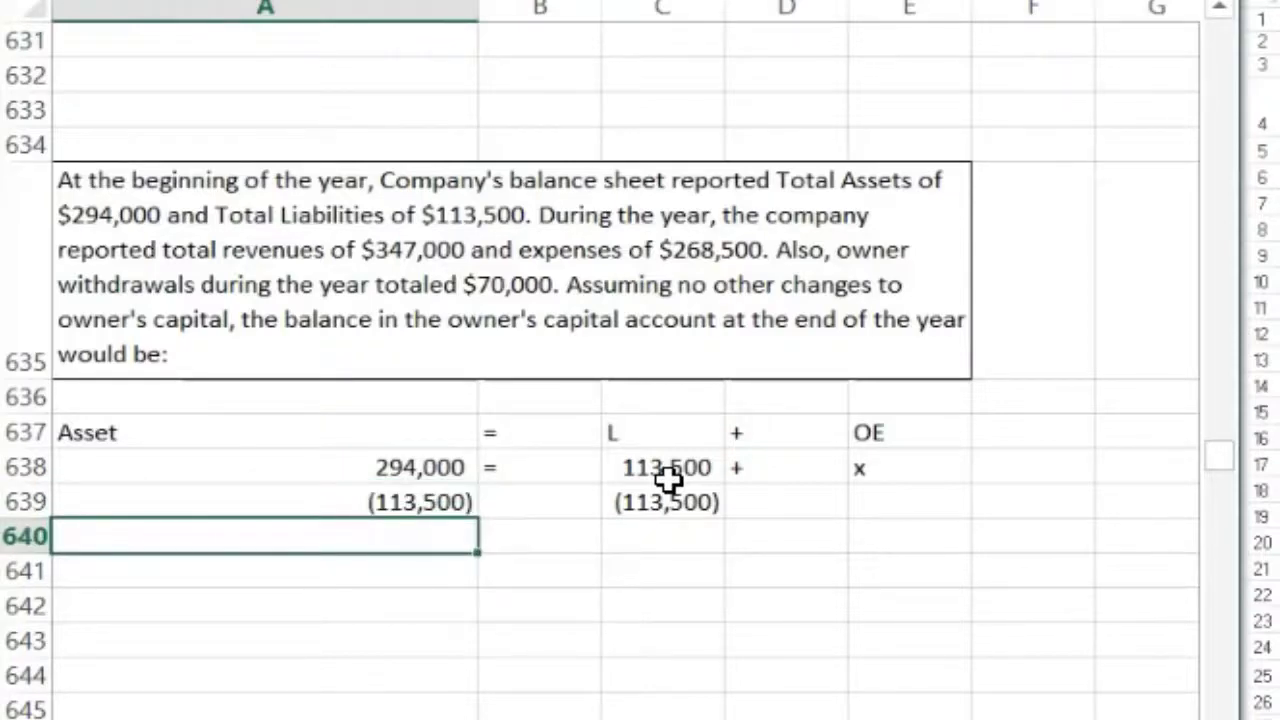
# Compute A640 as =A638+A639, giving 180,500.
pyautogui.click(326, 462)
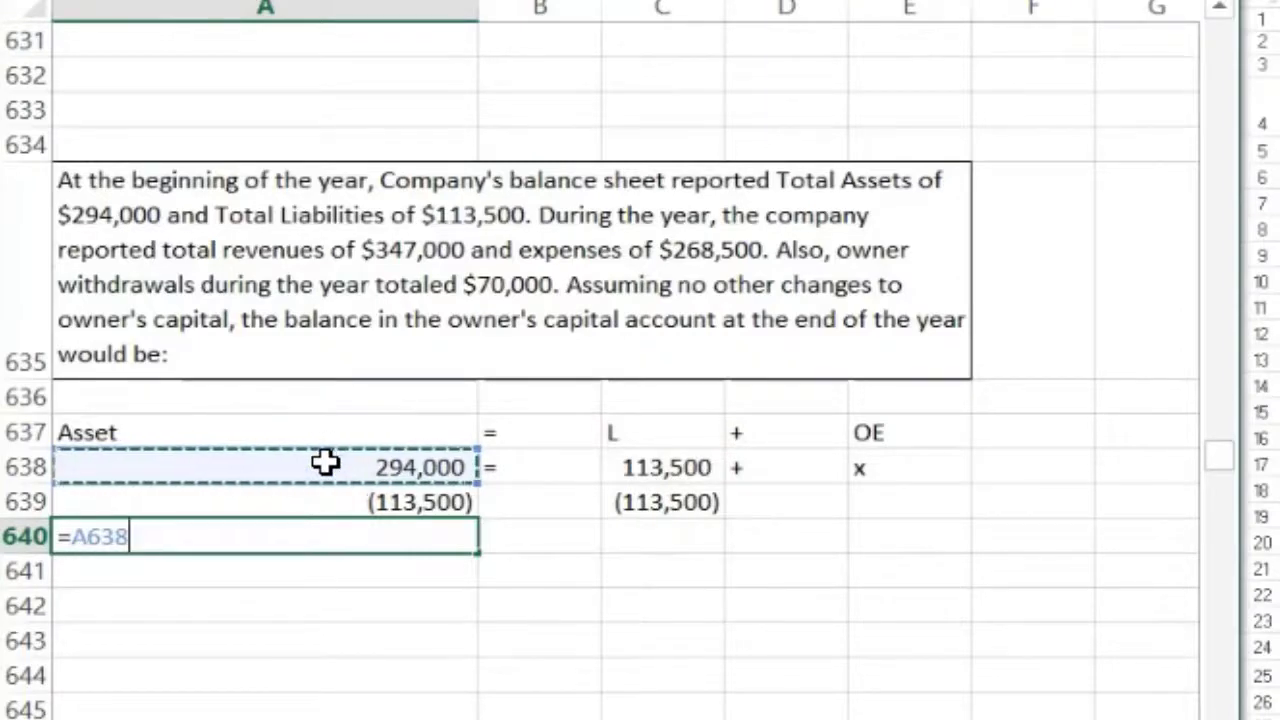
pyautogui.write('+')
pyautogui.click(318, 502)
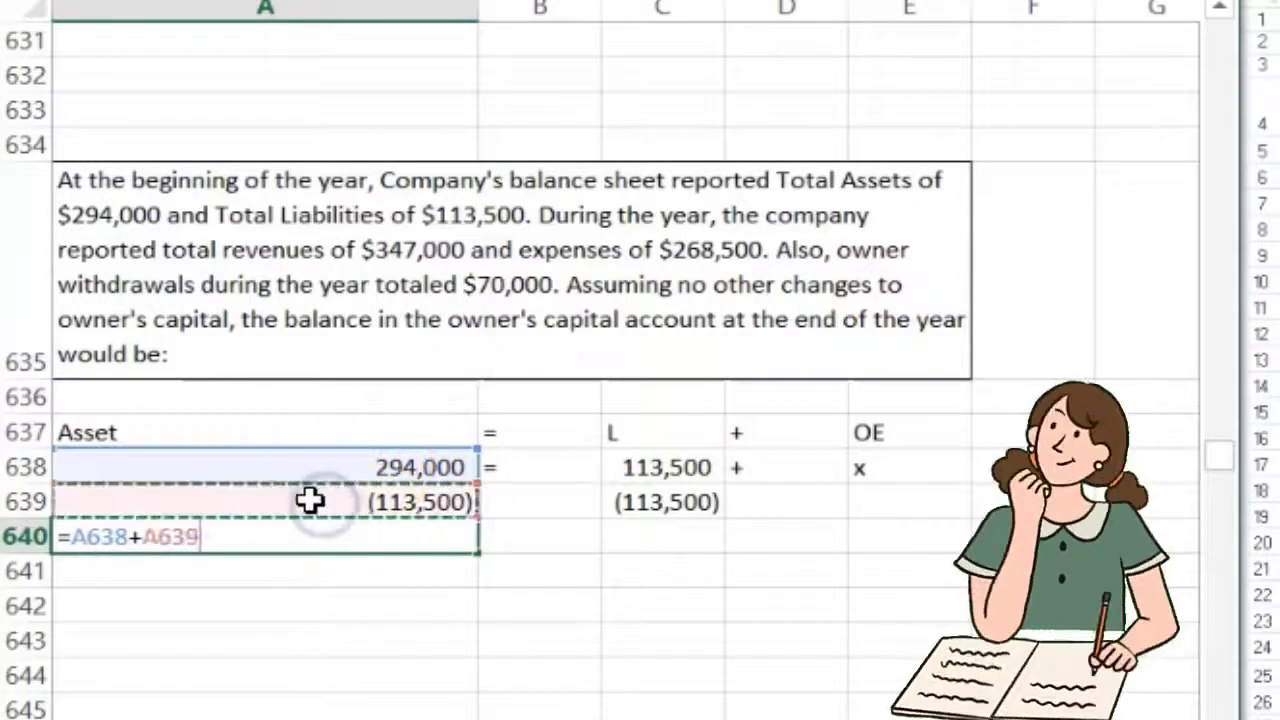
pyautogui.press('Return')
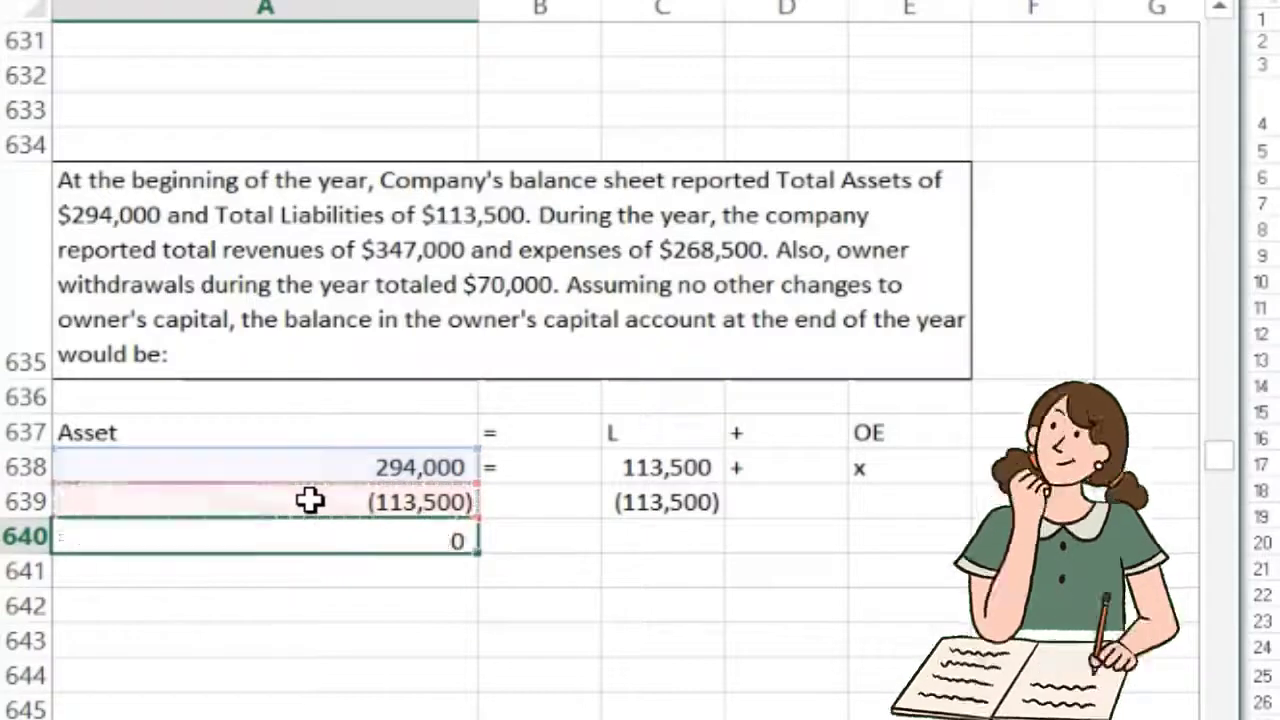
pyautogui.press('Up')
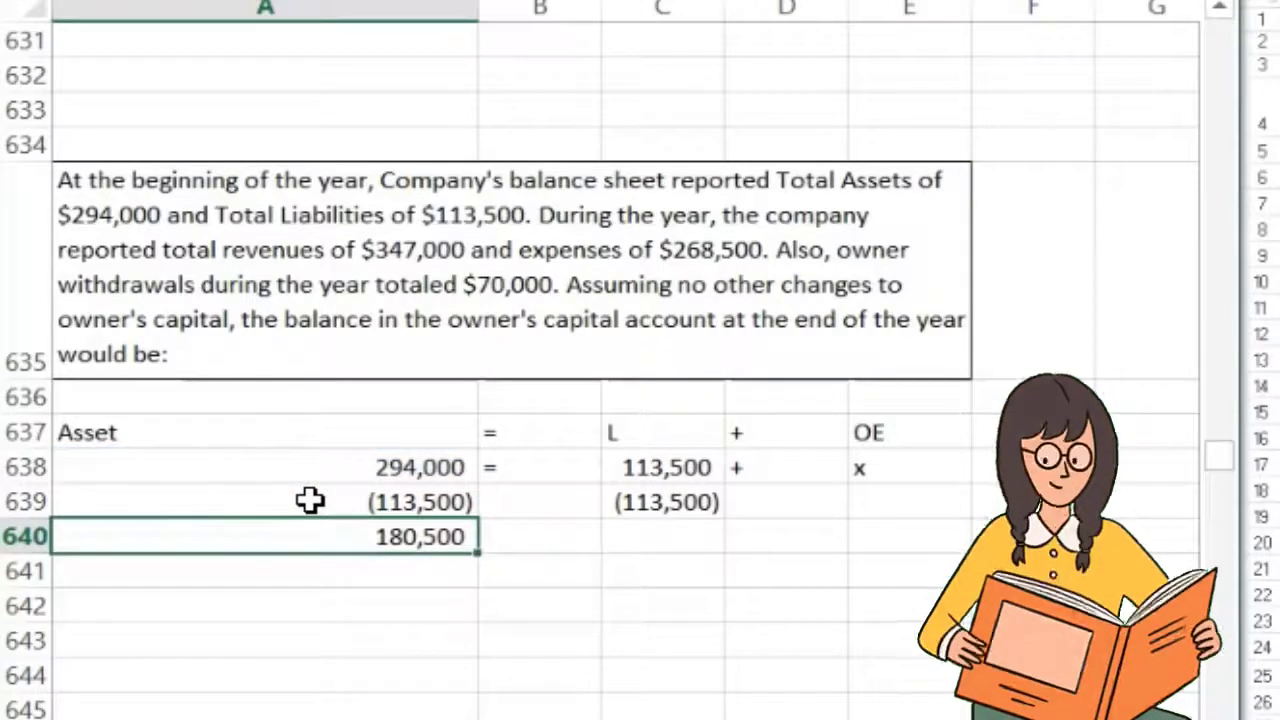
pyautogui.click(346, 460)
pyautogui.moveTo(346, 460); pyautogui.dragTo(343, 497)
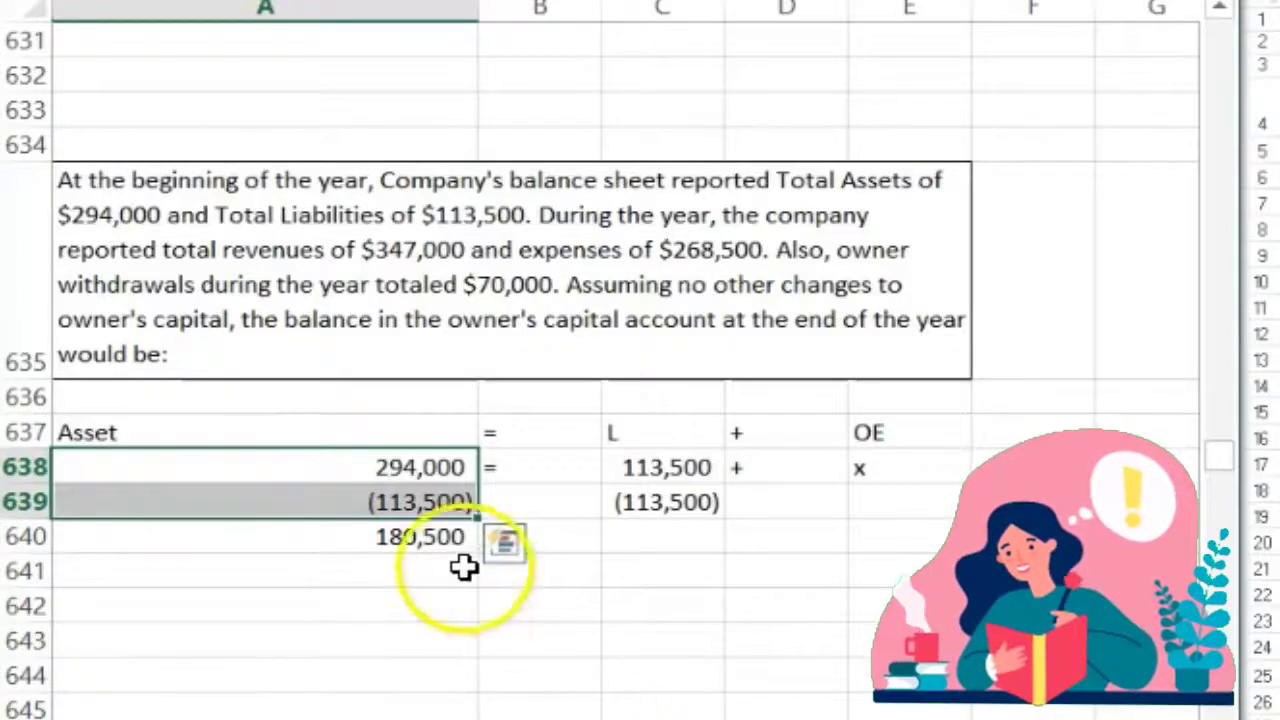
pyautogui.click(415, 535)
# Put = in B640 and sum the liabilities in C640 as +C638+C639, giving 0.
pyautogui.click(500, 541)
pyautogui.write('=')
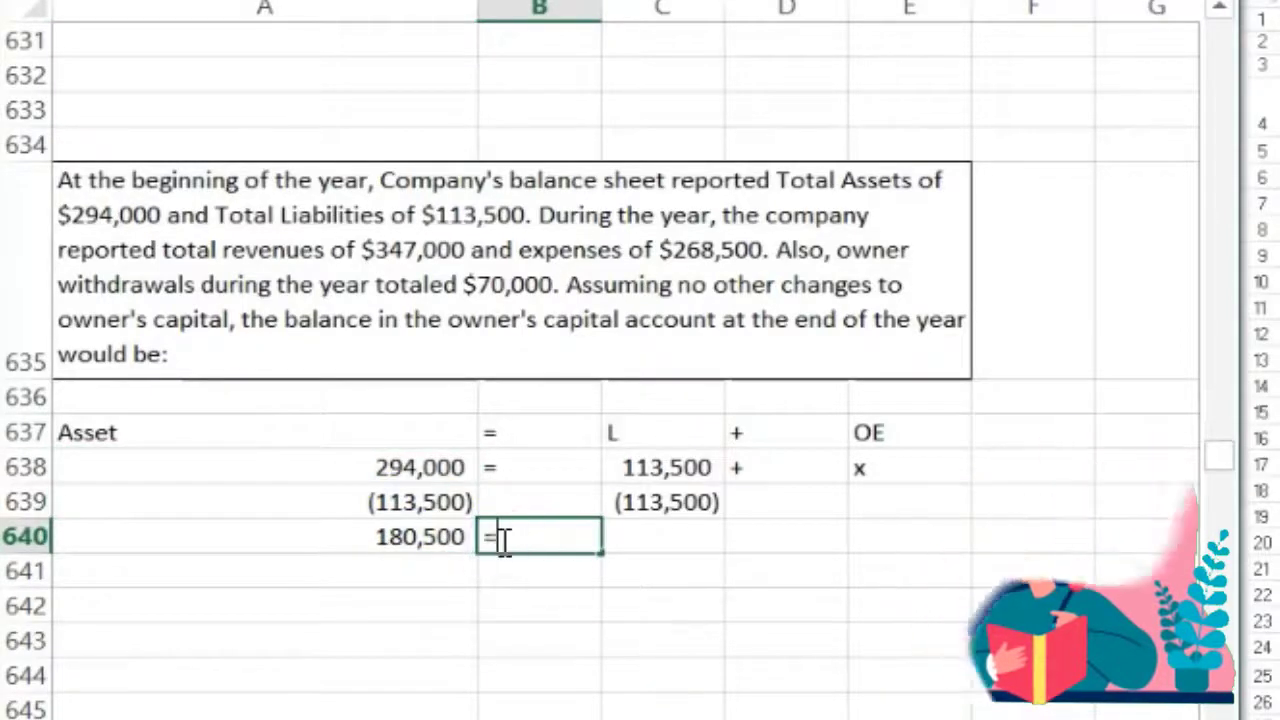
pyautogui.press('Escape')
pyautogui.press('Right')
pyautogui.write('+')
pyautogui.press('Up')
pyautogui.press('Up')
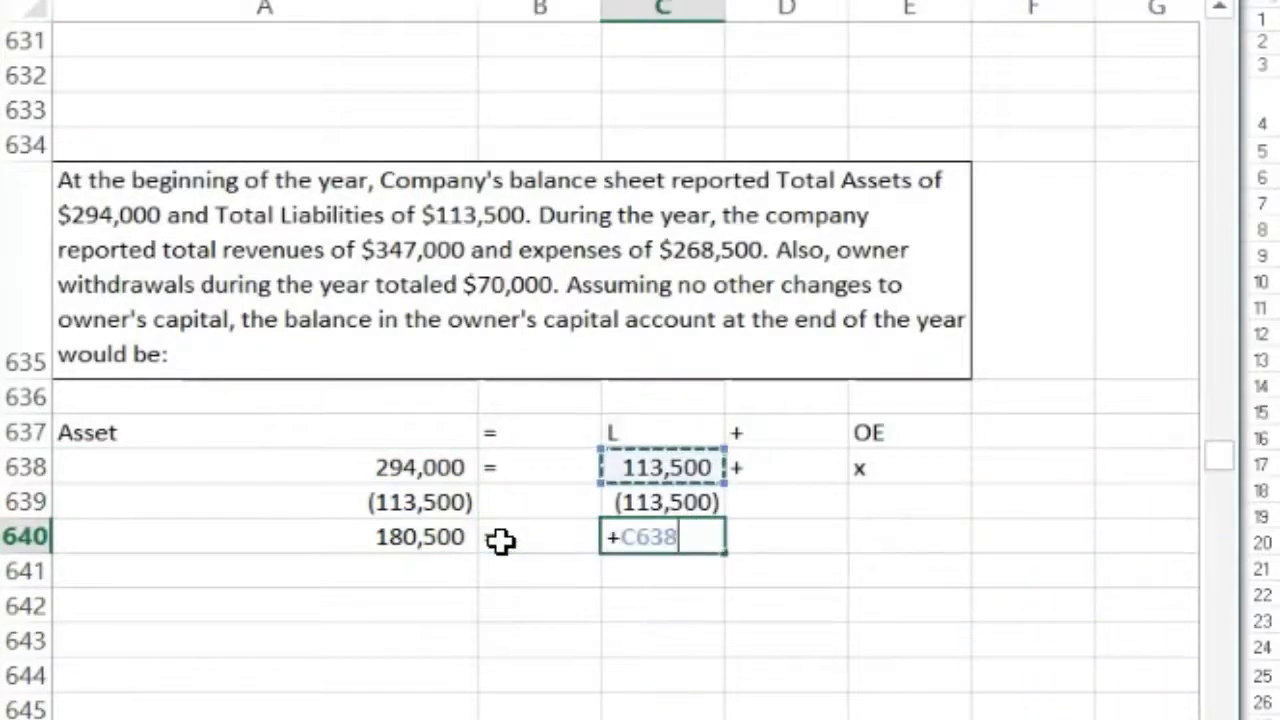
pyautogui.write('+')
pyautogui.press('Up')
pyautogui.press('Return')
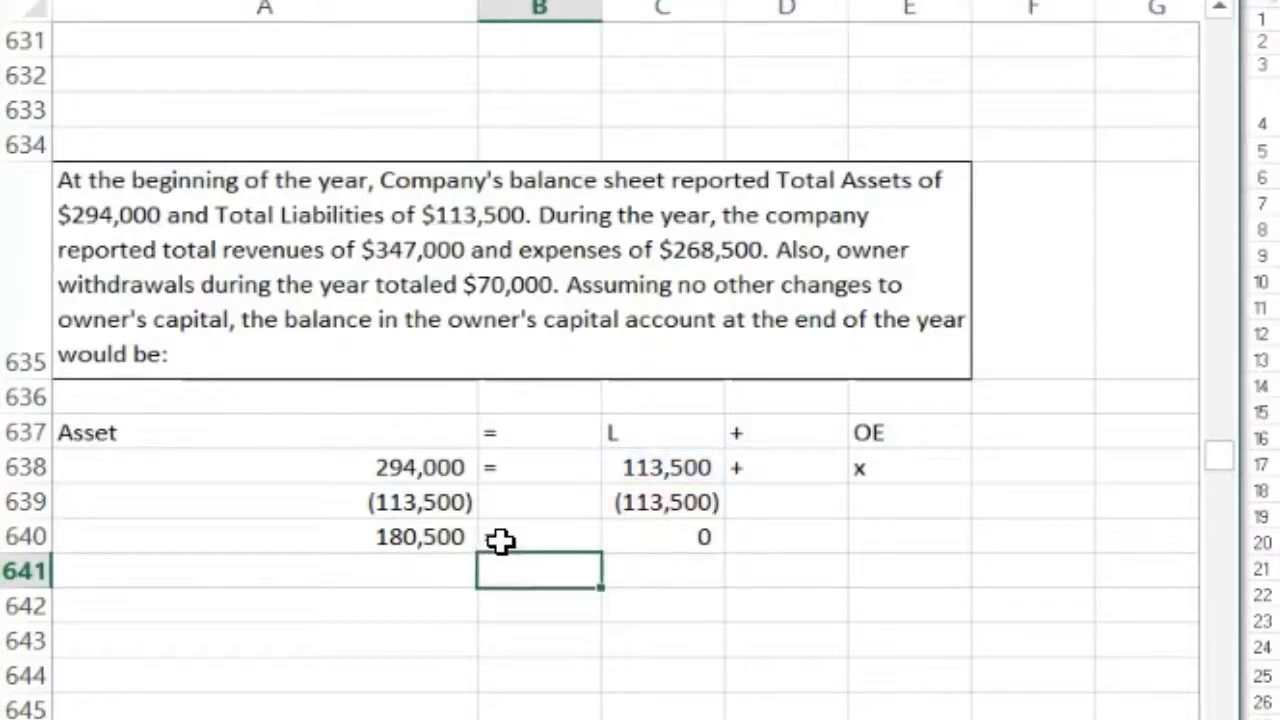
pyautogui.click(628, 541)
# Complete row 640 with + in D640 and x in E640.
pyautogui.click(750, 533)
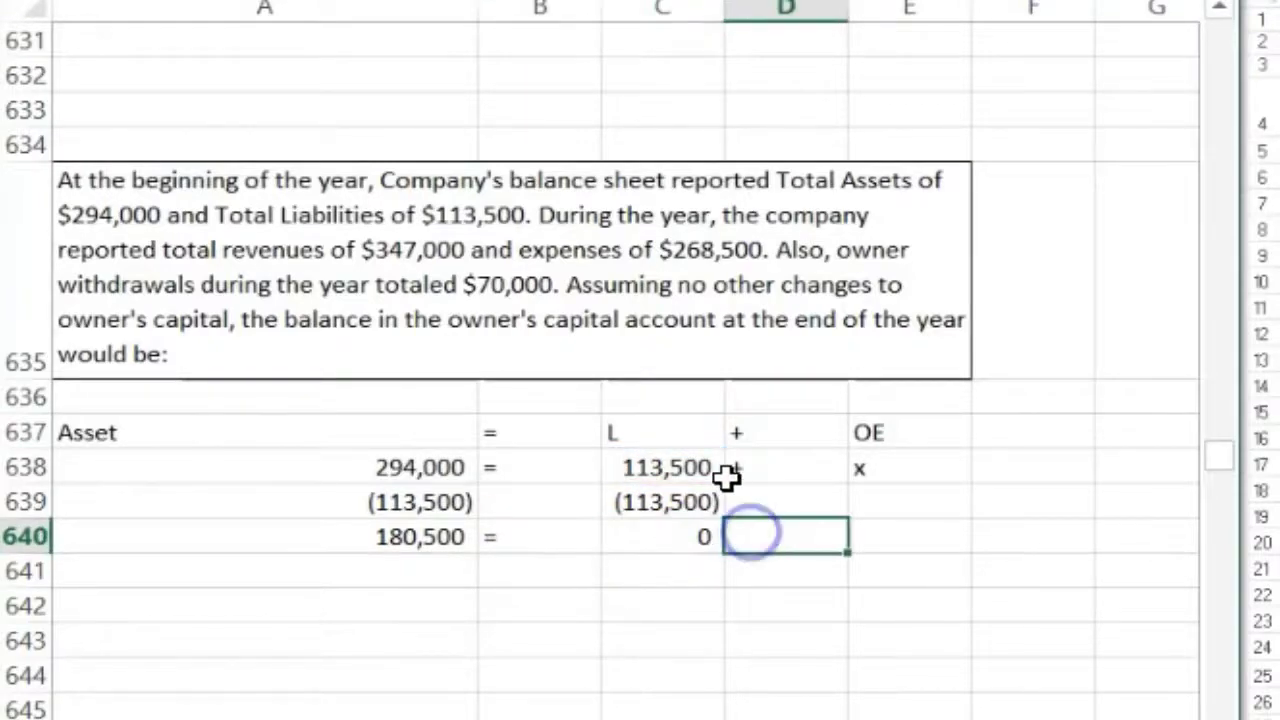
pyautogui.write('+')
pyautogui.press('Tab')
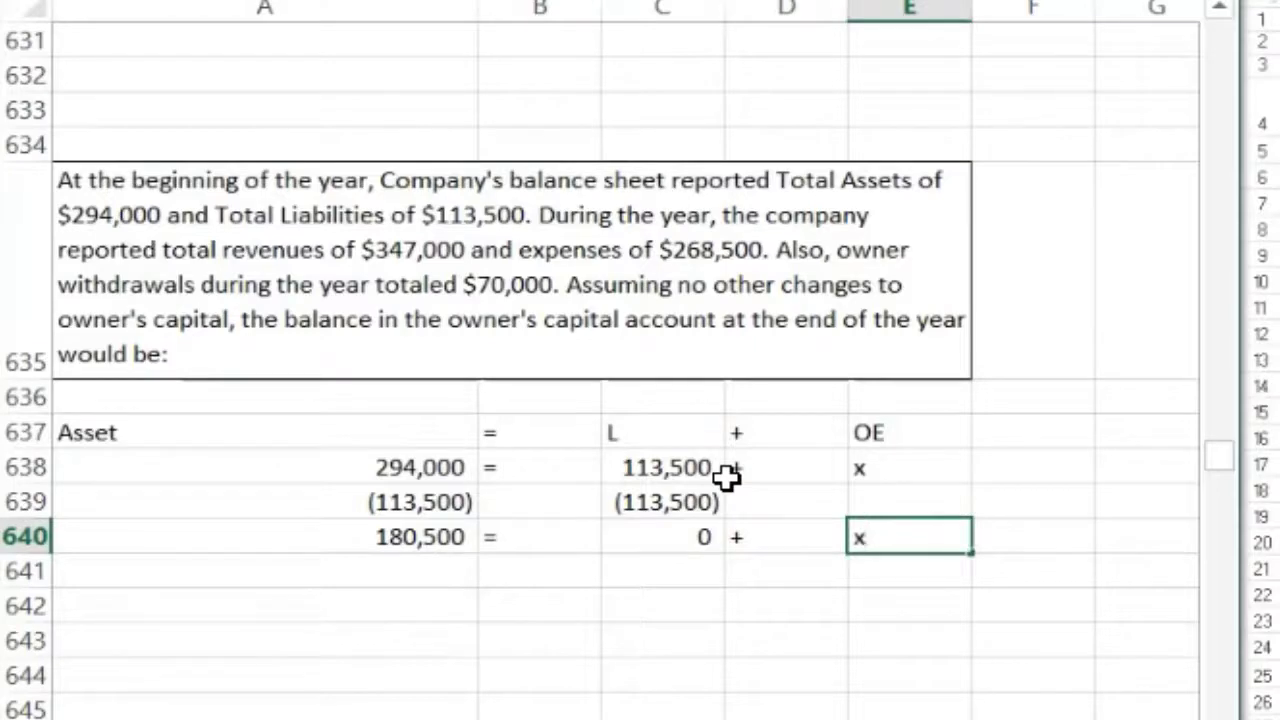
pyautogui.write('x')
pyautogui.press('Return')
pyautogui.click(443, 606)
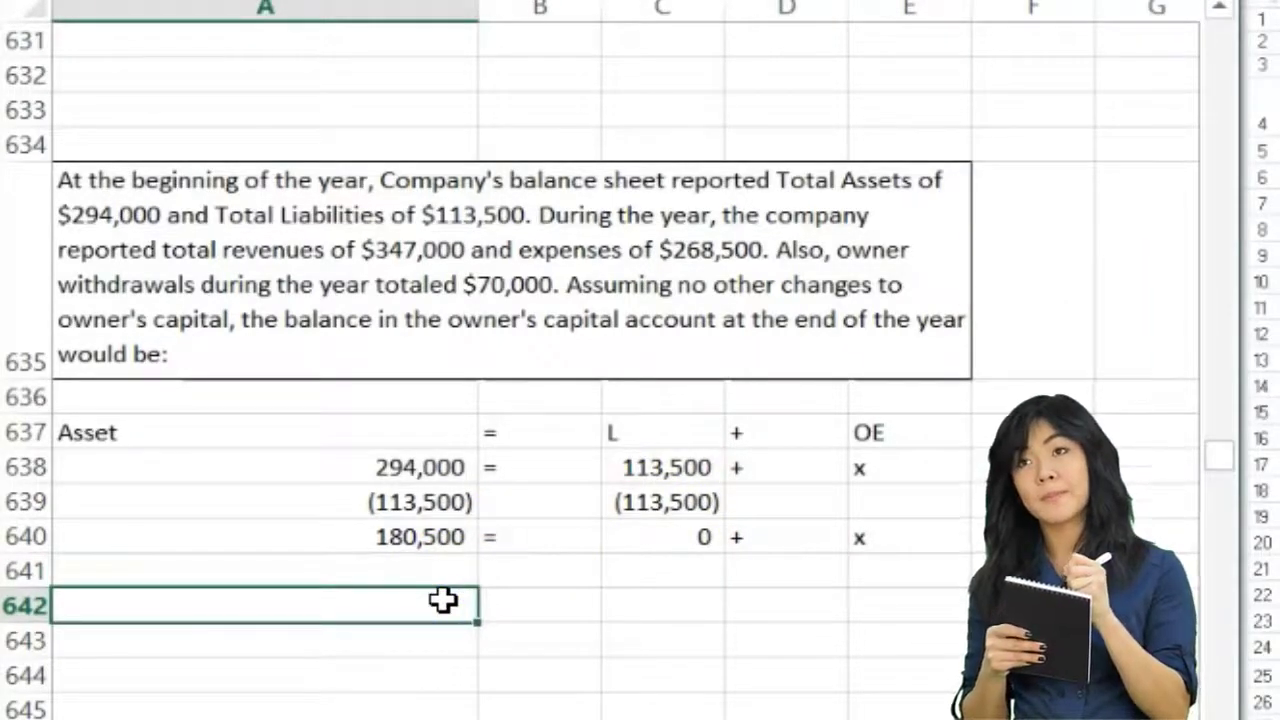
# Fill row 642 with +A640 (180,500), an equals sign, and x.
pyautogui.write('+')
pyautogui.press('Up')
pyautogui.press('Up')
pyautogui.press('Tab')
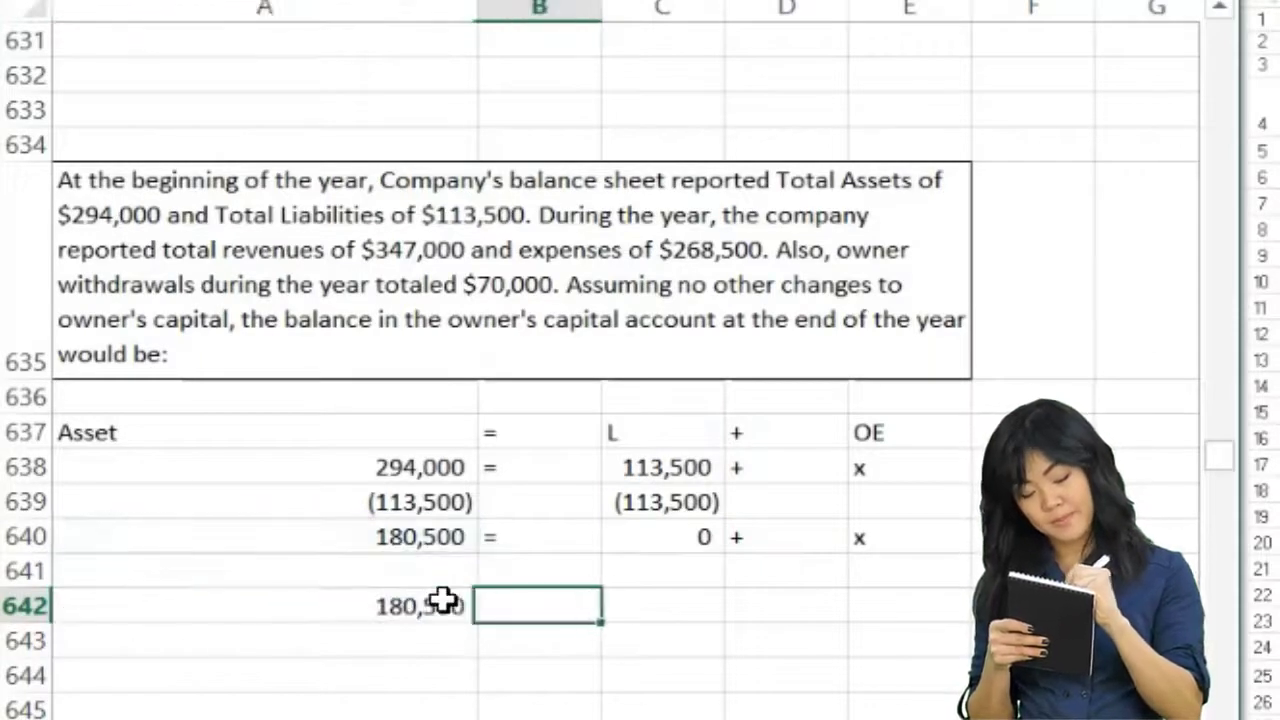
pyautogui.write('=')
pyautogui.press('Tab')
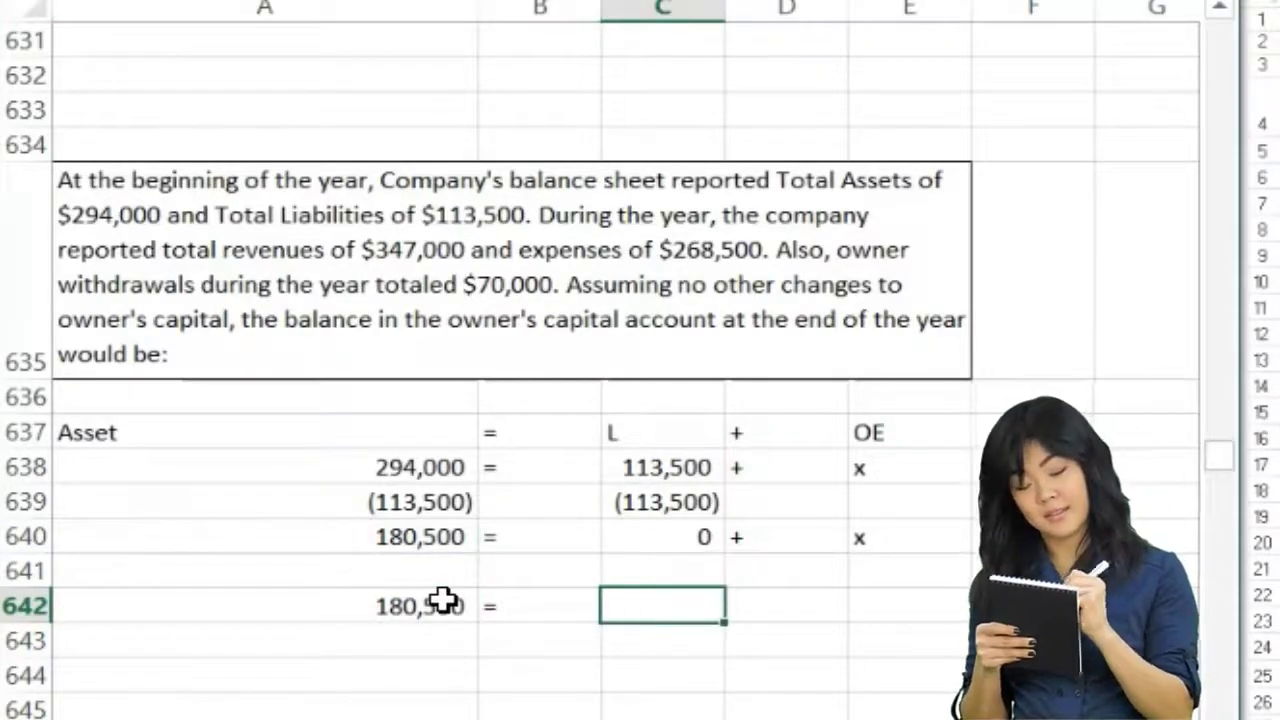
pyautogui.write('x')
pyautogui.press('Return')
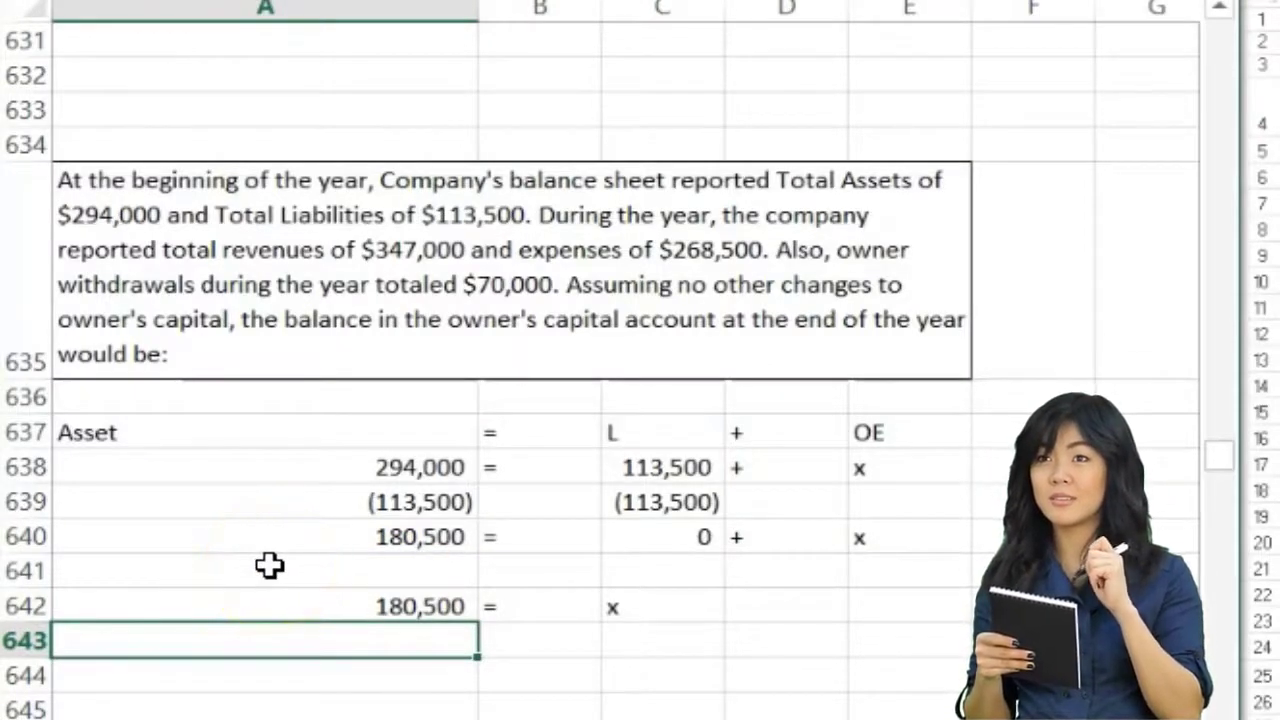
# Fill row 643 with x, and correct the mistyped 18,500 in C643 to +A642 (180,500).
pyautogui.write('x')
pyautogui.press('Tab')
pyautogui.press('Tab')
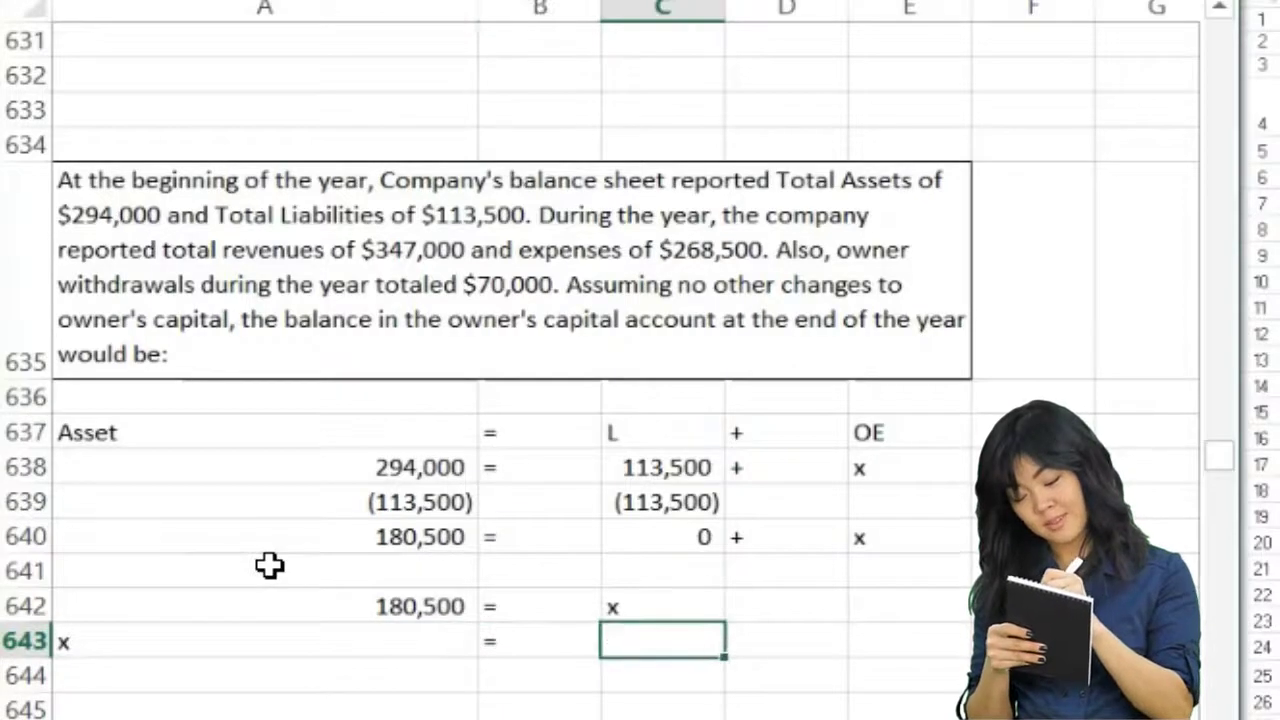
pyautogui.write('18500')
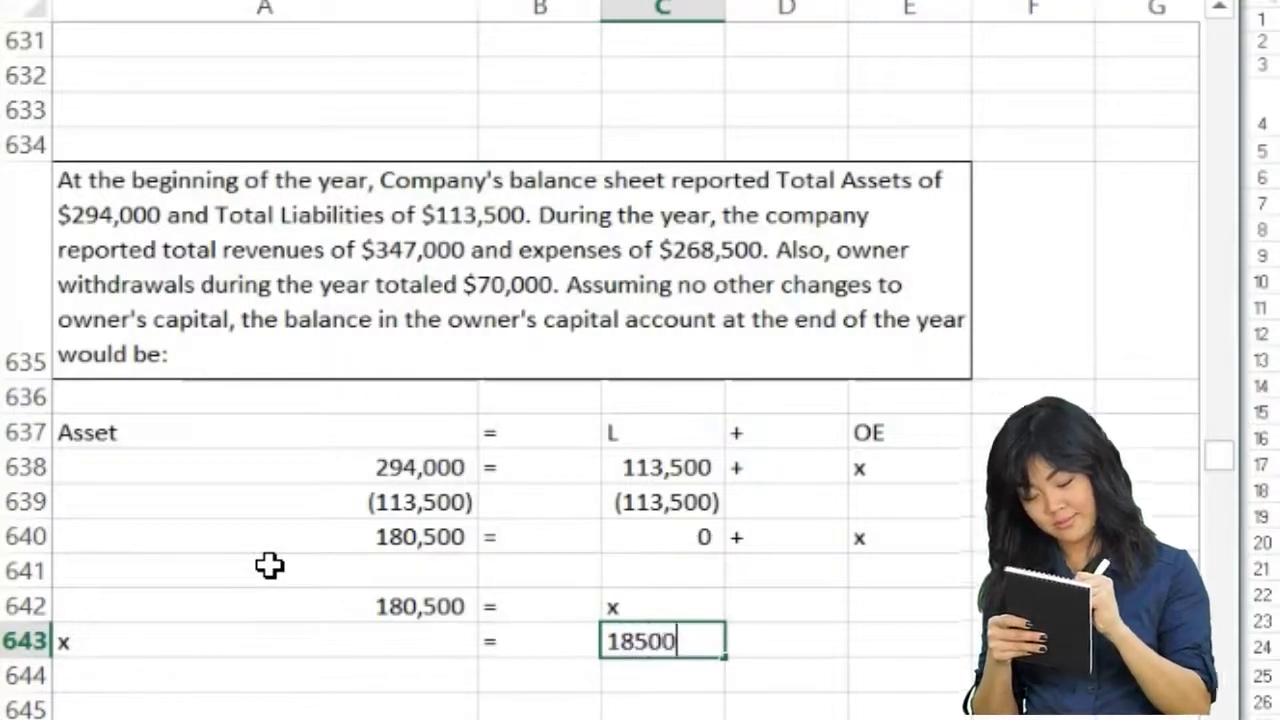
pyautogui.press('Return')
pyautogui.press('Up')
pyautogui.press('Right')
pyautogui.press('Right')
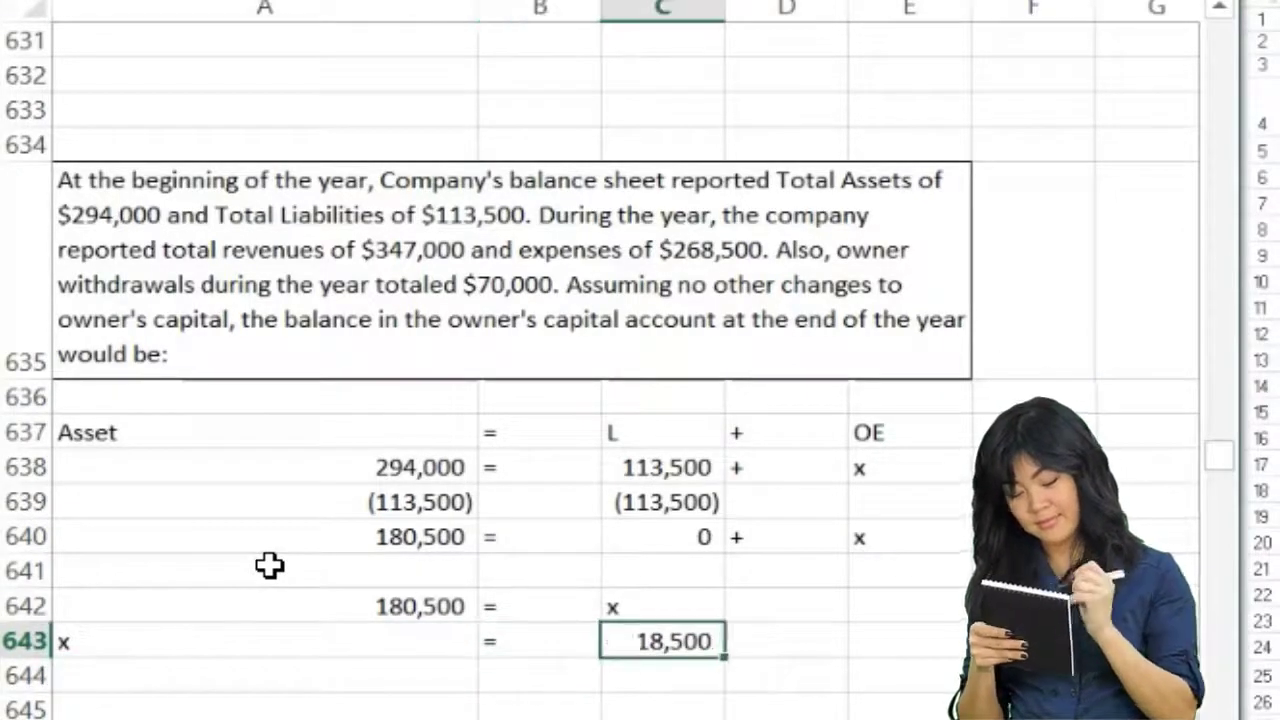
pyautogui.press('BackSpace')
pyautogui.write('+')
pyautogui.press('Left')
pyautogui.press('Left')
pyautogui.press('Up')
pyautogui.press('Return')
pyautogui.press('Left')
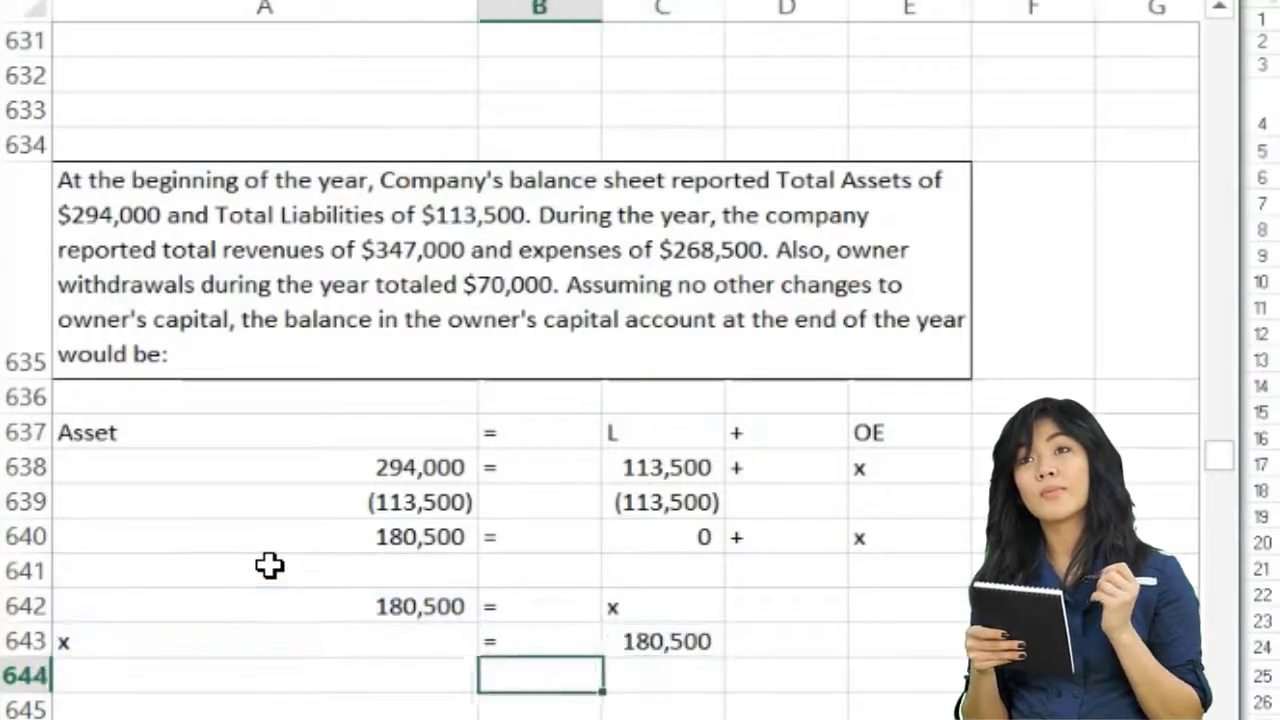
# Add an Equity row 644 that equals +C643, showing 180,500.
pyautogui.press('Left')
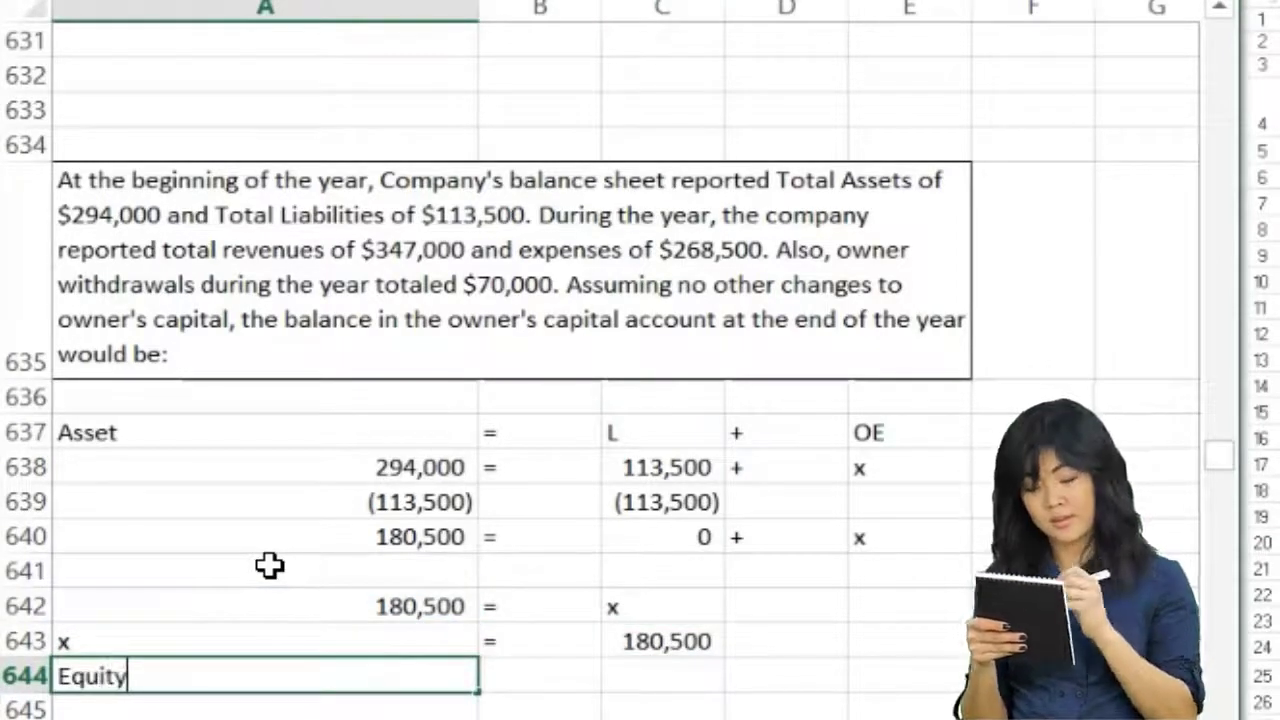
pyautogui.press('Right')
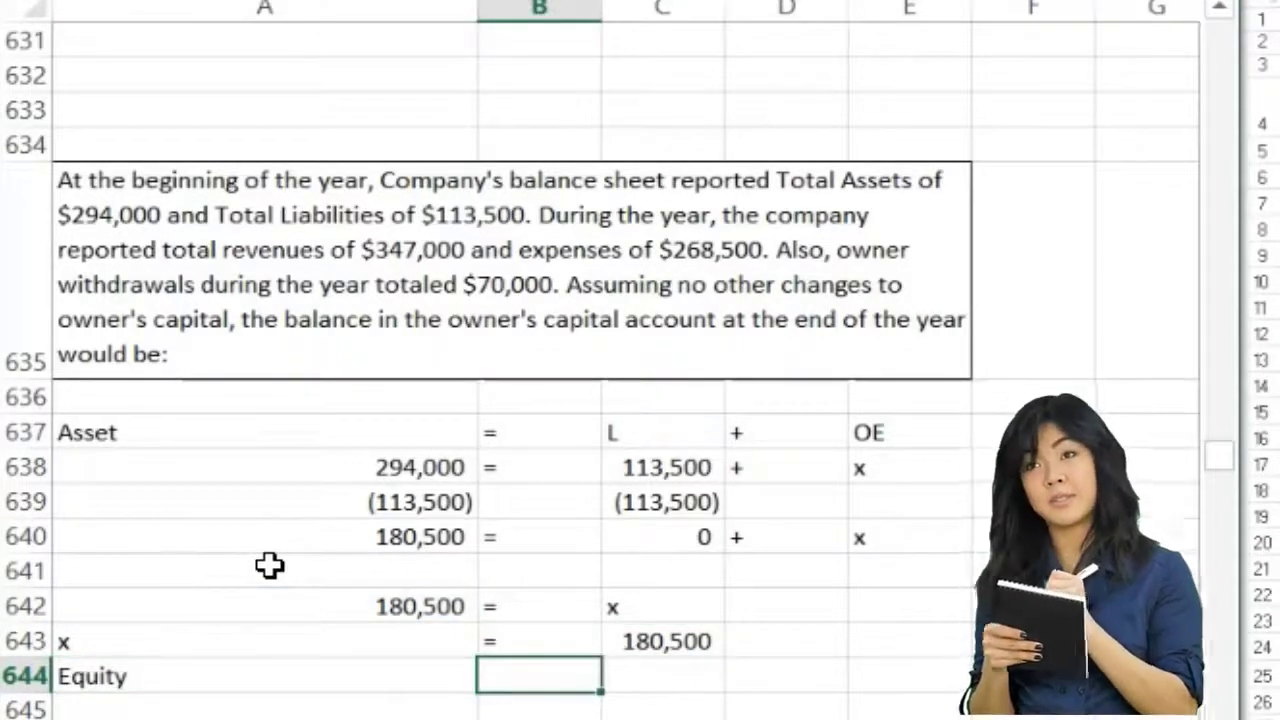
pyautogui.write('=')
pyautogui.press('Right')
pyautogui.write('+')
pyautogui.press('Up')
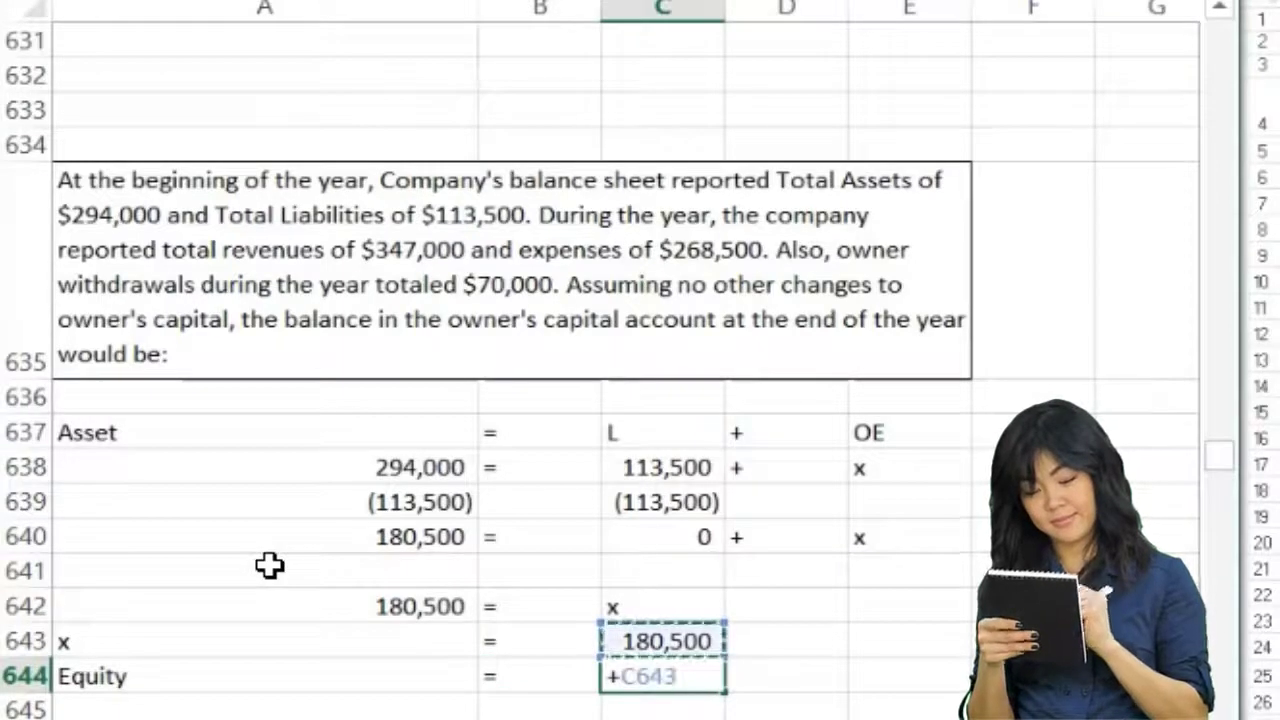
pyautogui.press('Return')
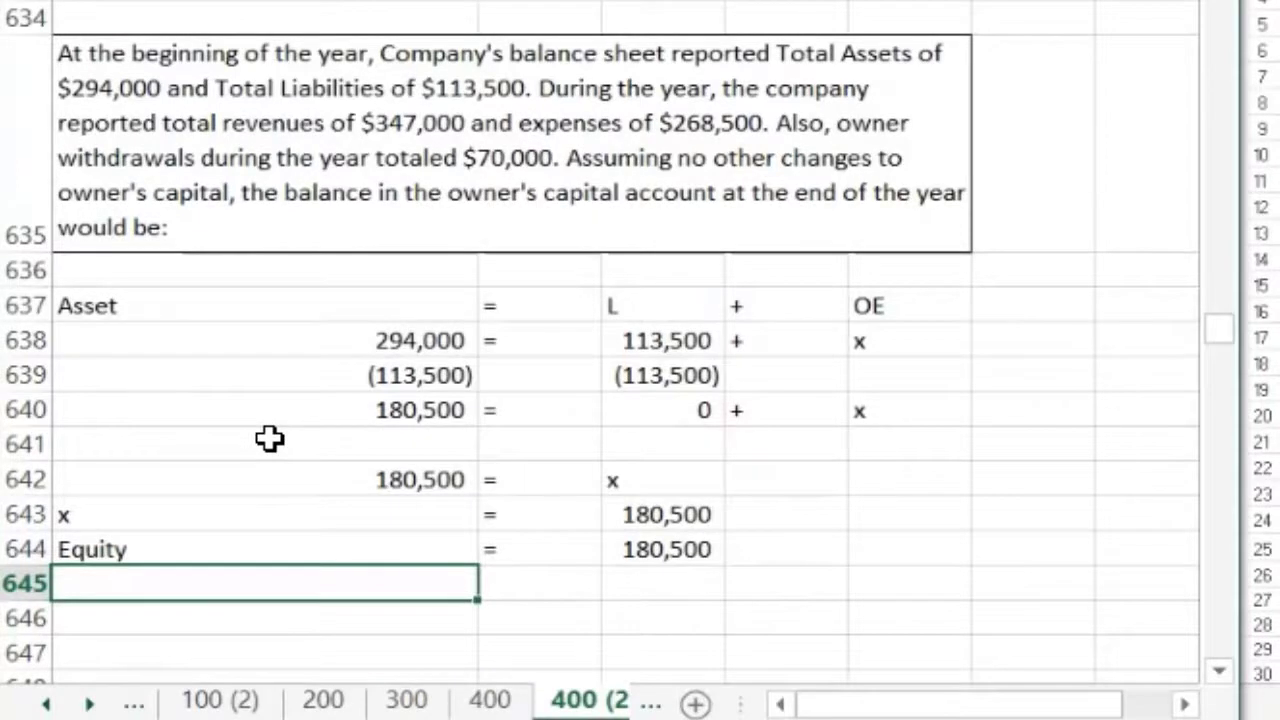
# Add a 'Beg capital' row in 646 linked to the 180,500 Equity value.
pyautogui.press('Down')
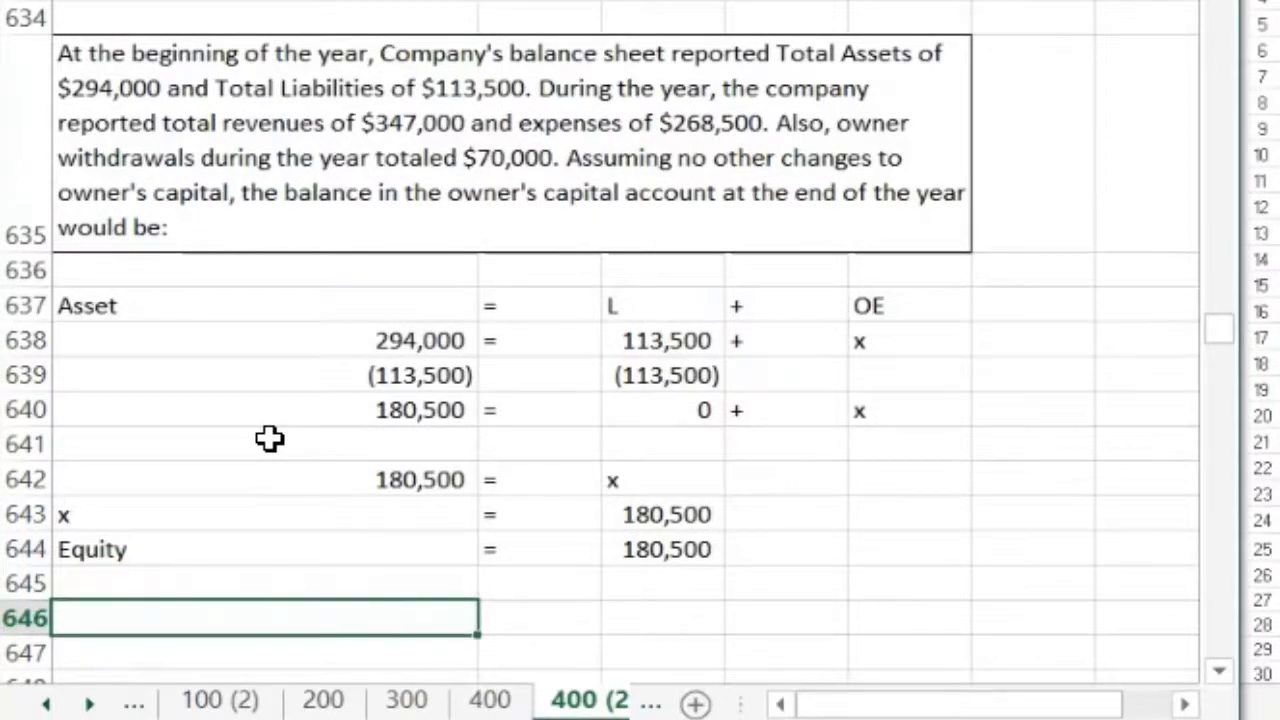
pyautogui.write('Beg captia')
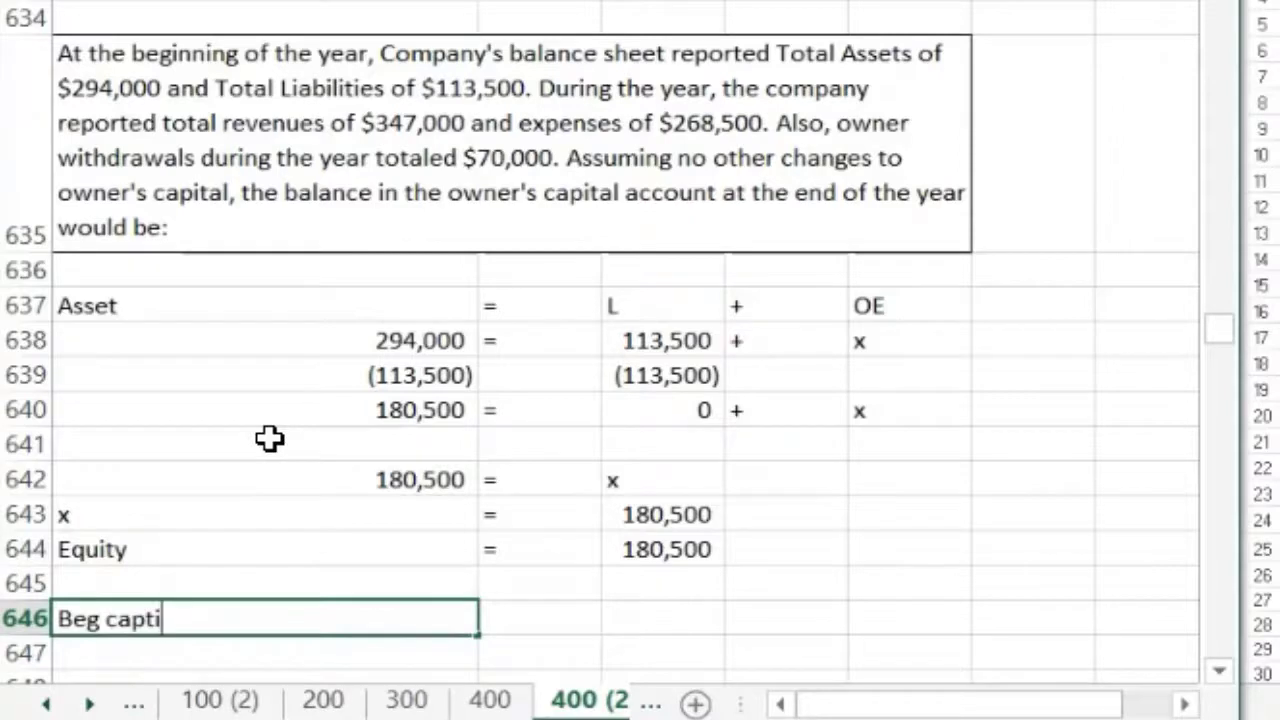
pyautogui.press('Tab')
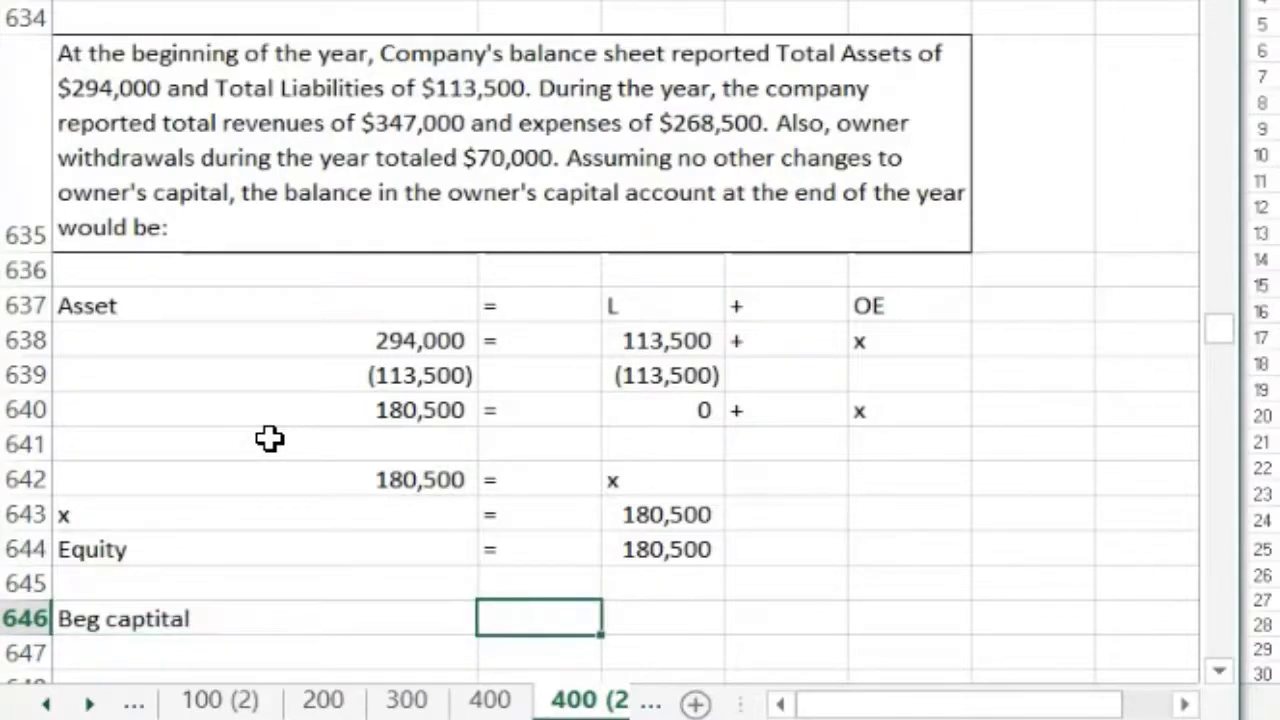
pyautogui.write('+')
pyautogui.press('Up')
pyautogui.press('Up')
pyautogui.press('Right')
pyautogui.press('Return')
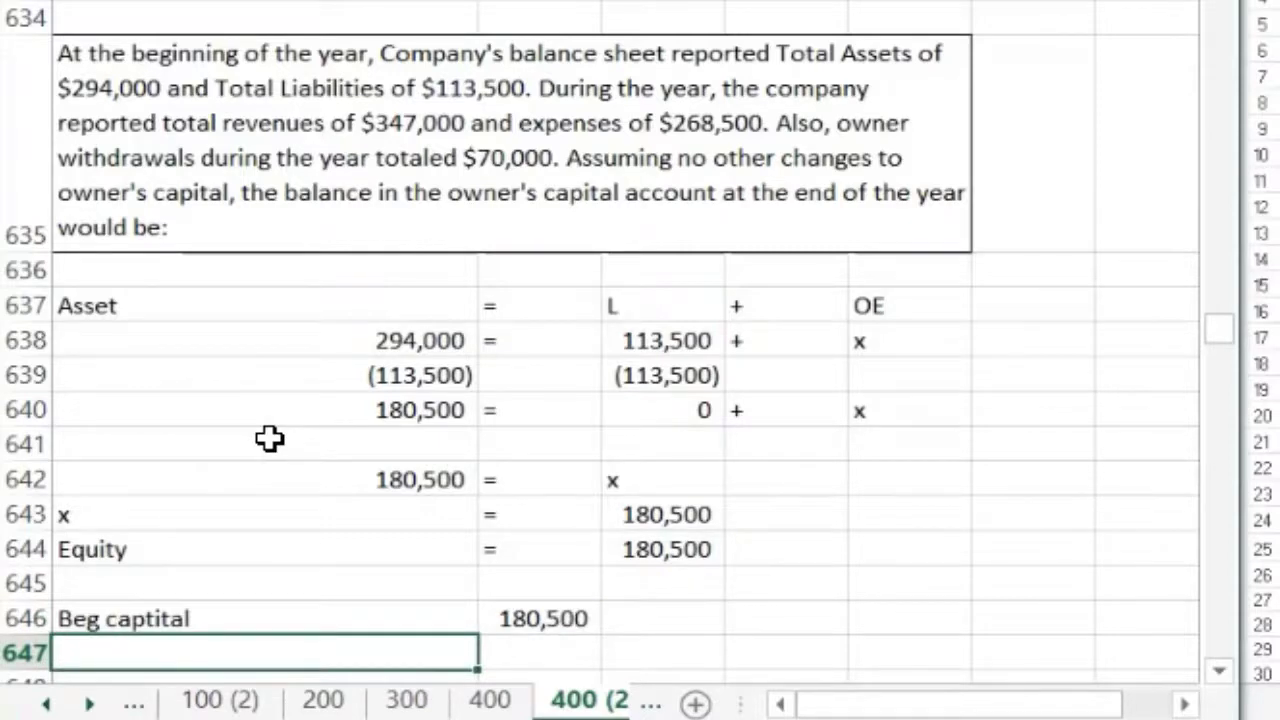
pyautogui.write('Net income')
pyautogui.press('Tab')
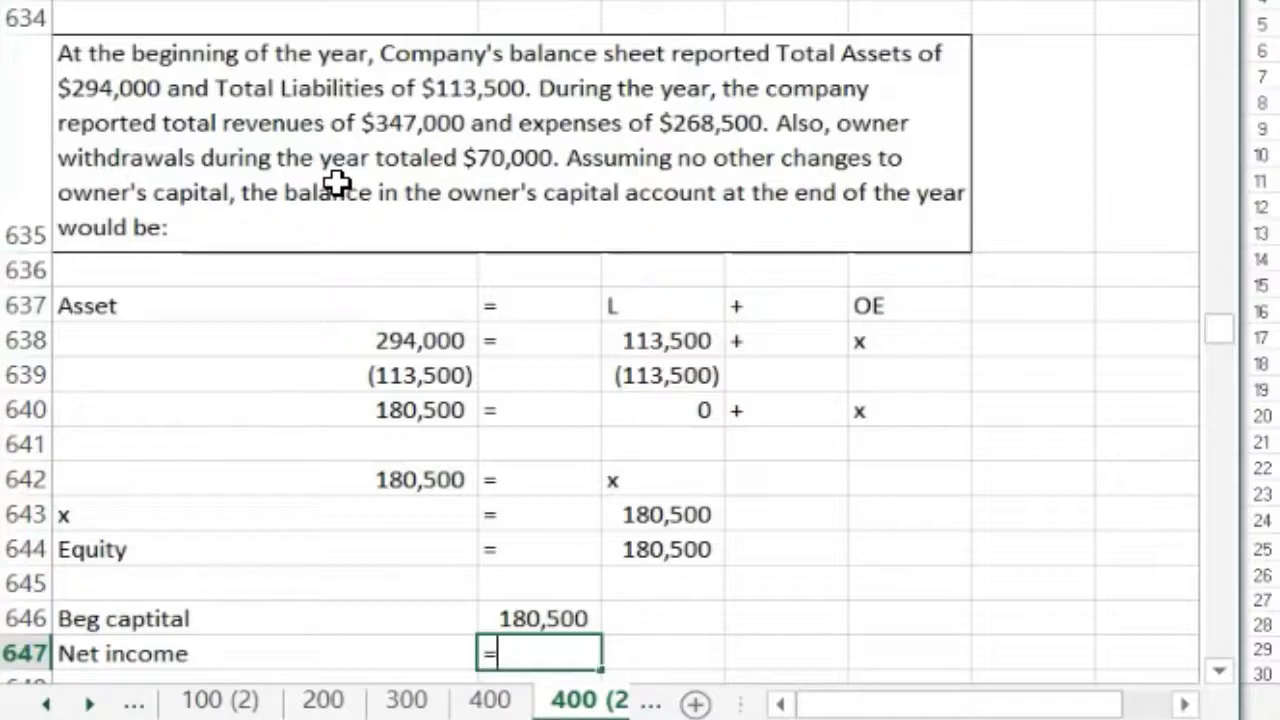
pyautogui.write('00')
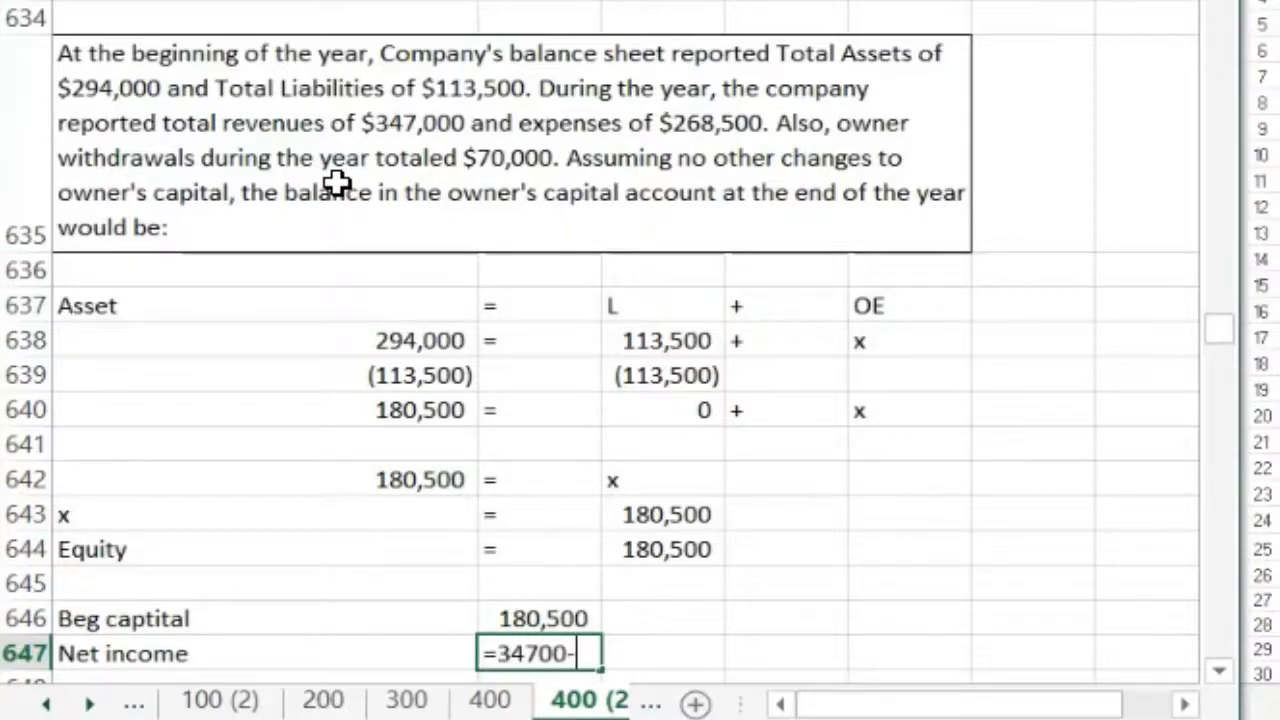
pyautogui.write('-2')
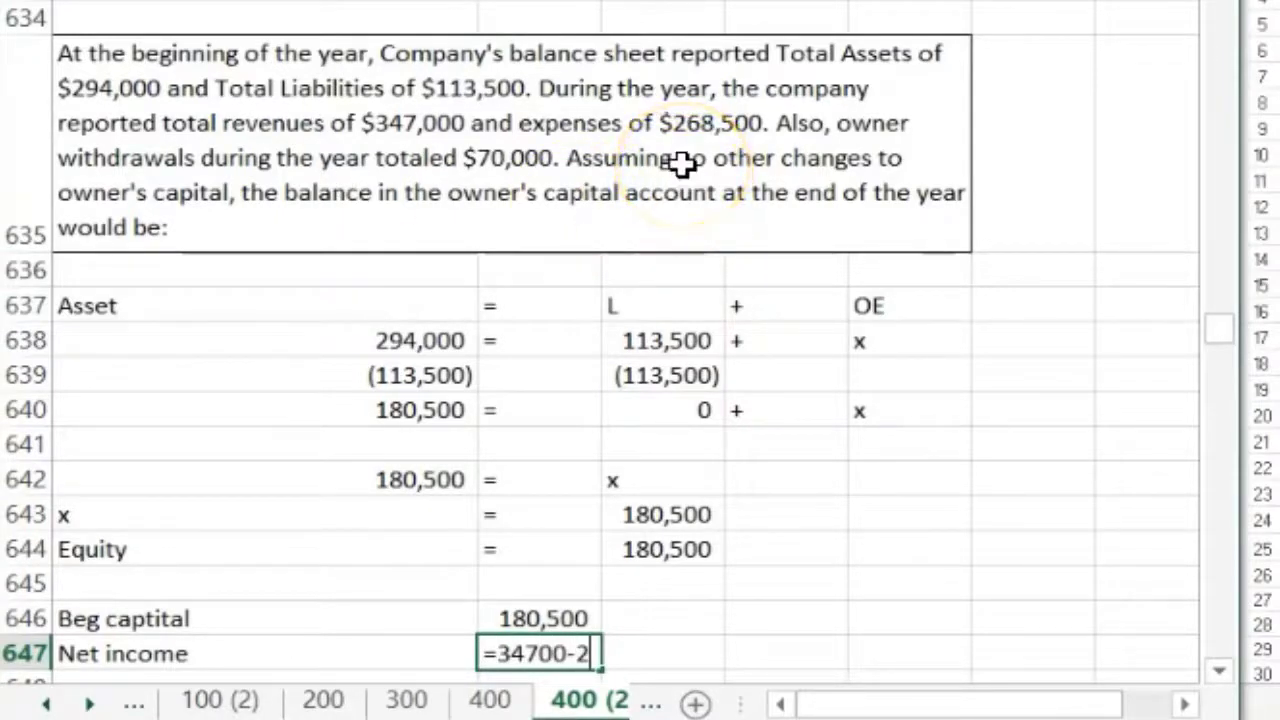
pyautogui.write('68500')
pyautogui.press('Return')
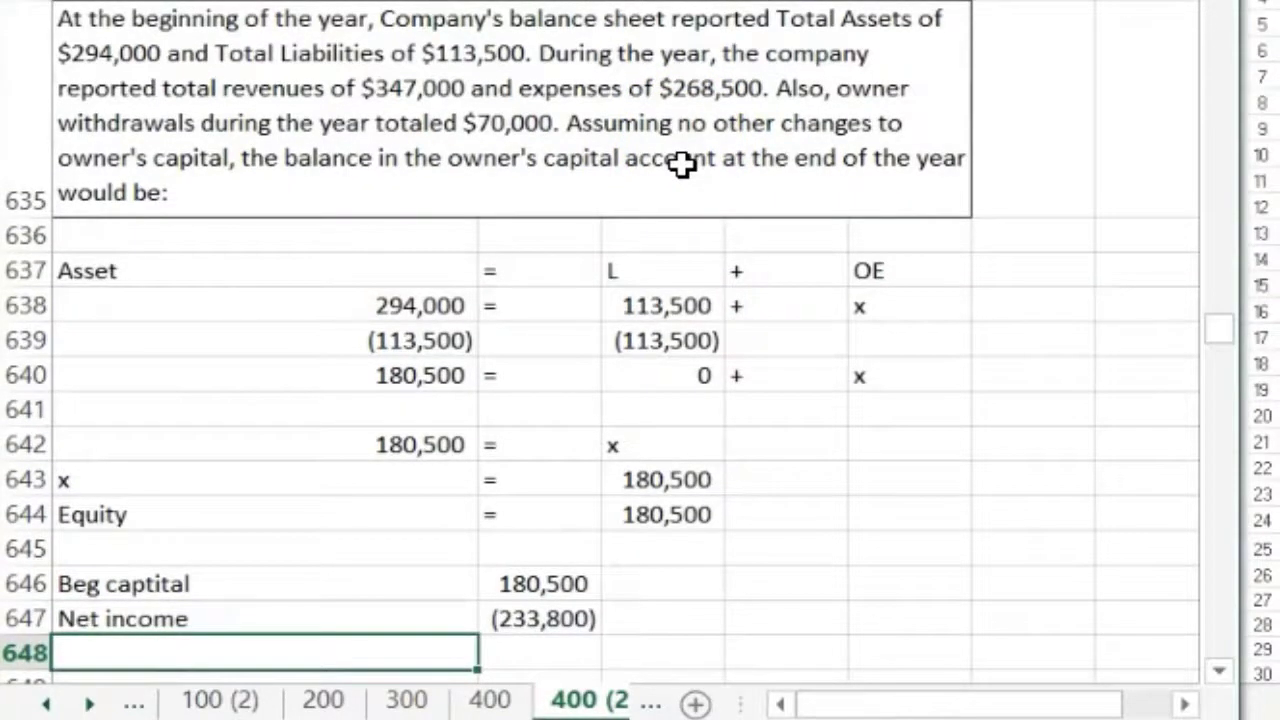
pyautogui.press('Right')
pyautogui.press('Up')
pyautogui.press('Delete')
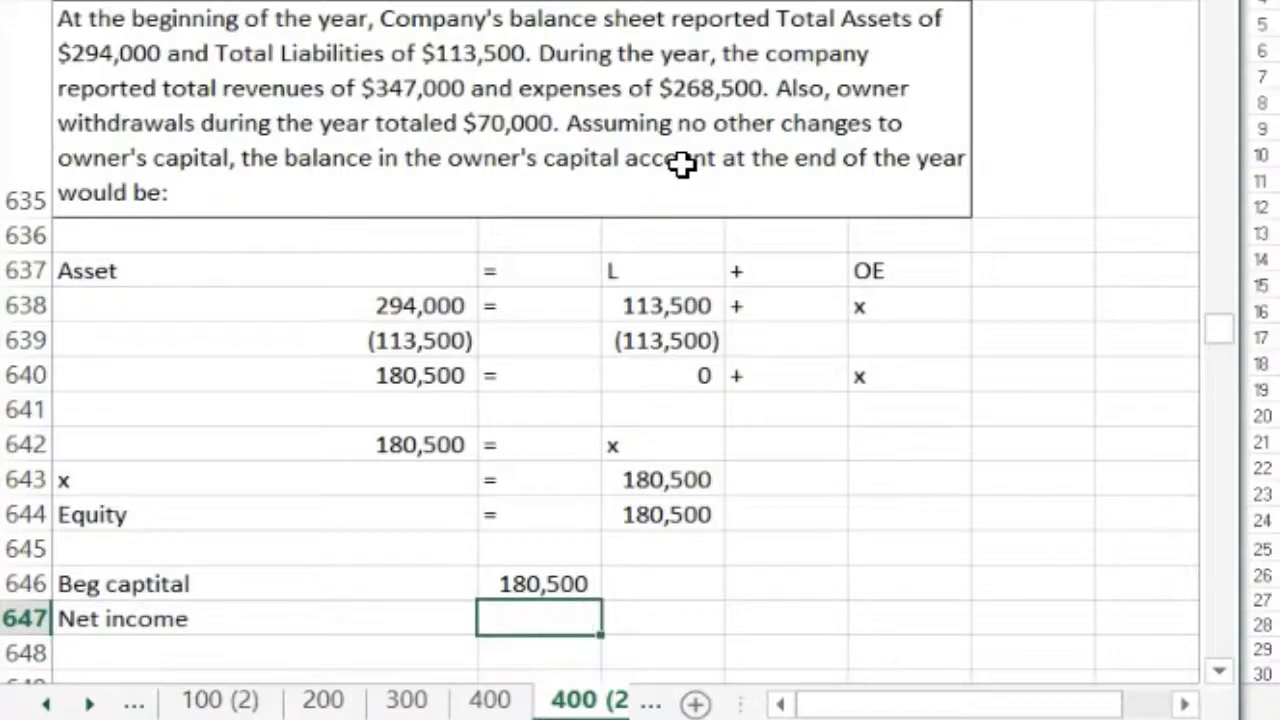
pyautogui.press('Return')
pyautogui.press('Up')
pyautogui.write('=34')
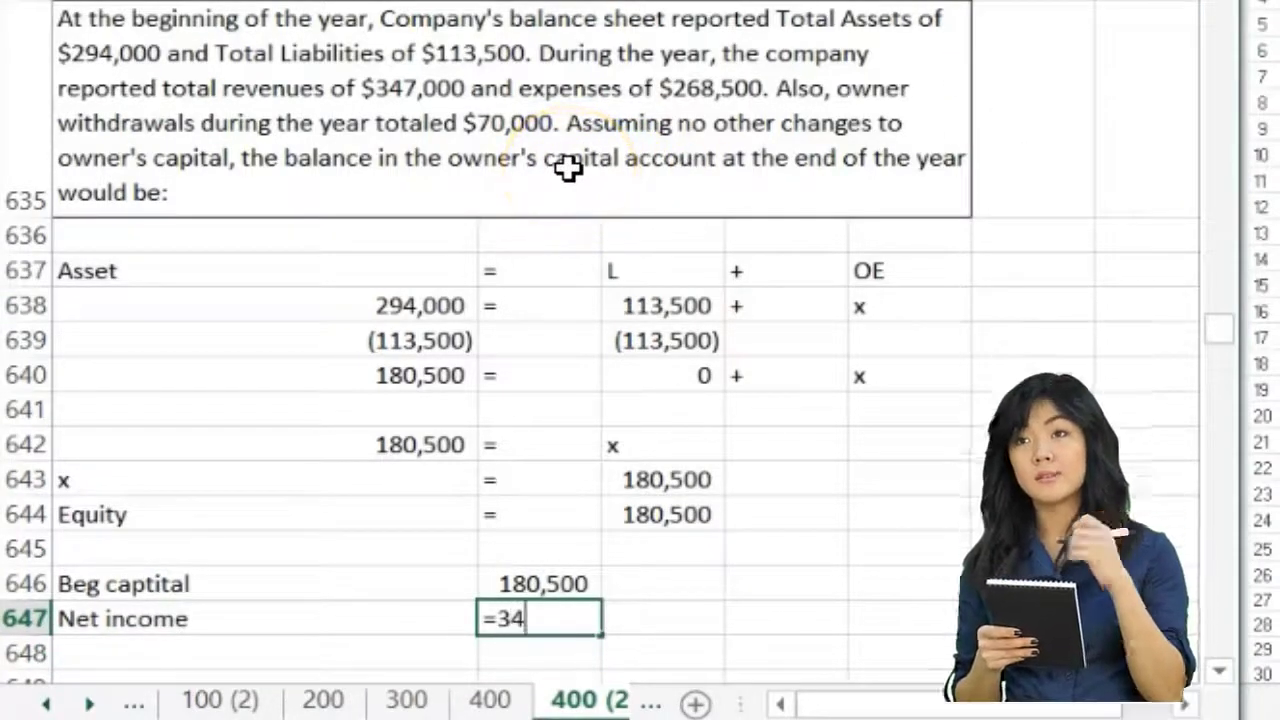
pyautogui.write('7000-')
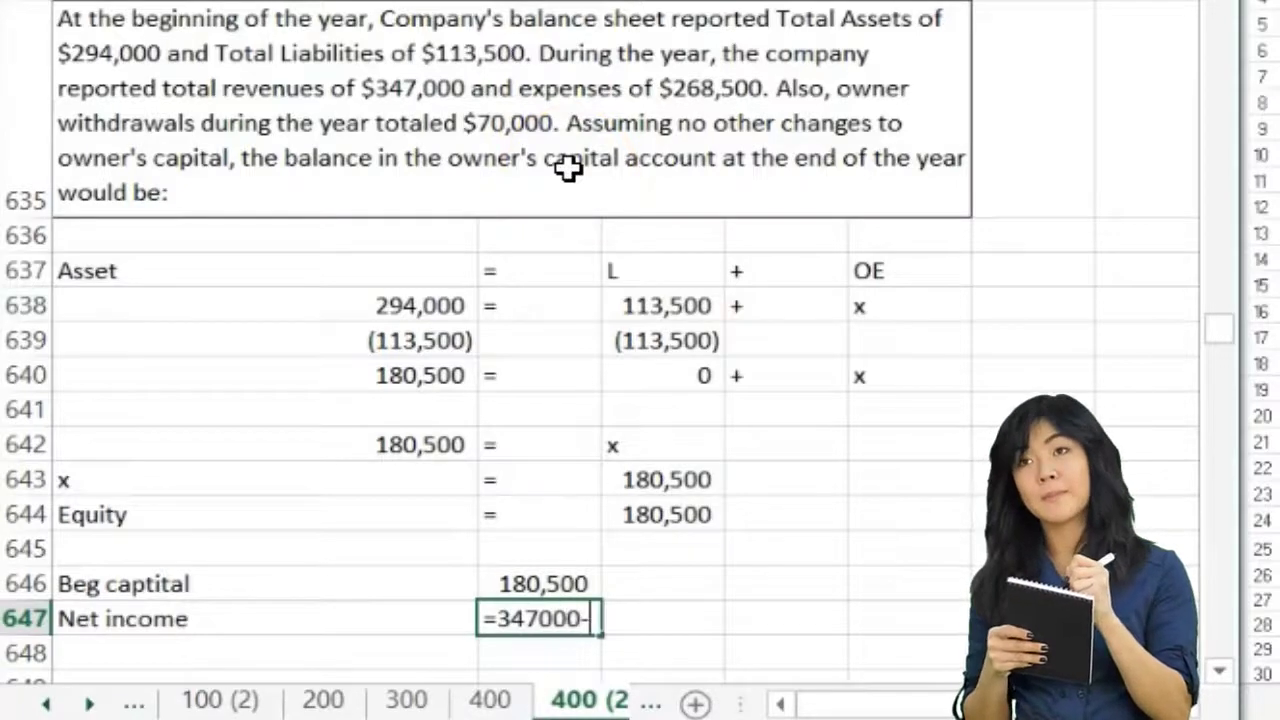
pyautogui.write('26850')
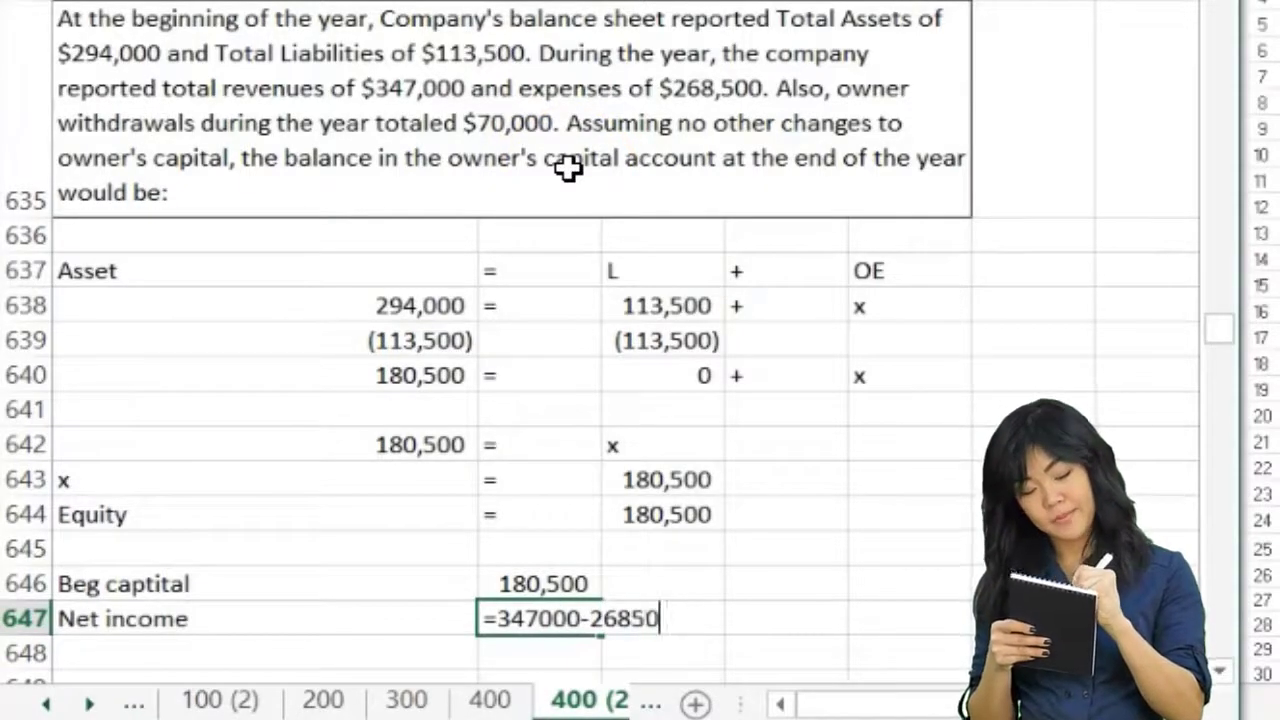
pyautogui.write('0')
pyautogui.press('Return')
# Add a 'Less draws' row with 70,000.
pyautogui.press('Left')
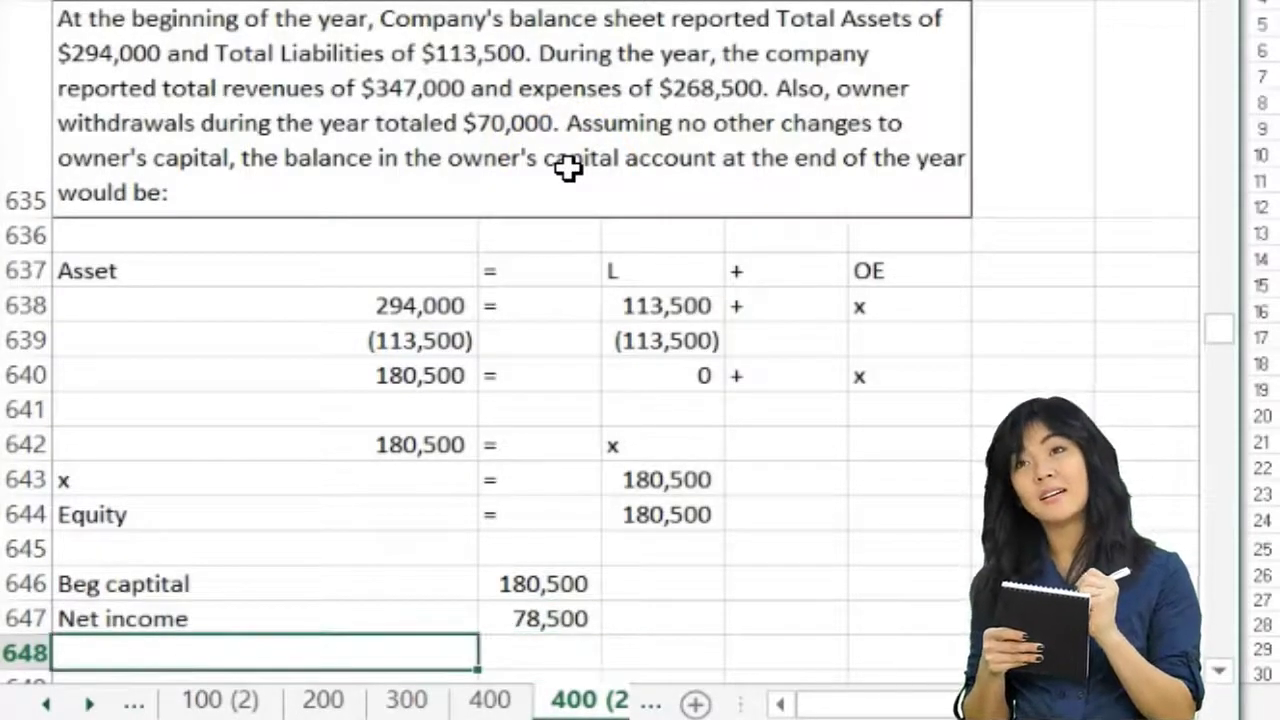
pyautogui.write('Less drea')
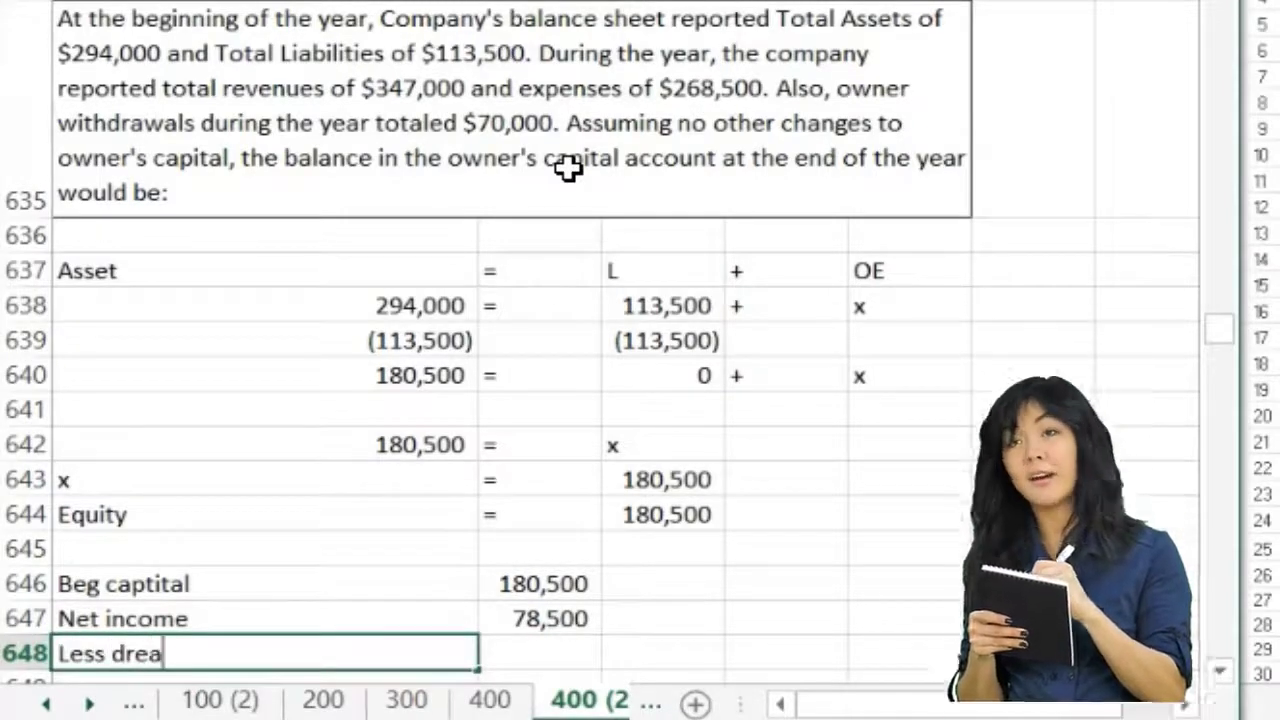
pyautogui.press('BackSpace')
pyautogui.press('BackSpace')
pyautogui.write('aws')
pyautogui.press('Tab')
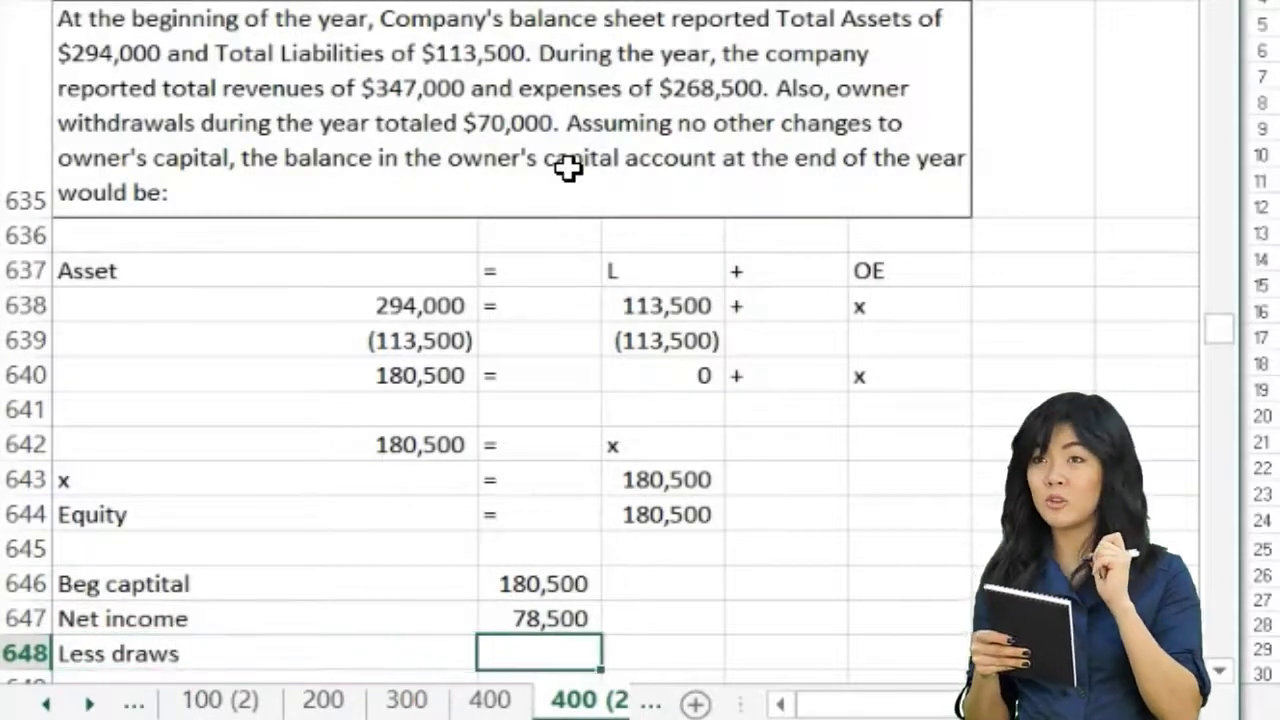
pyautogui.press('F2')
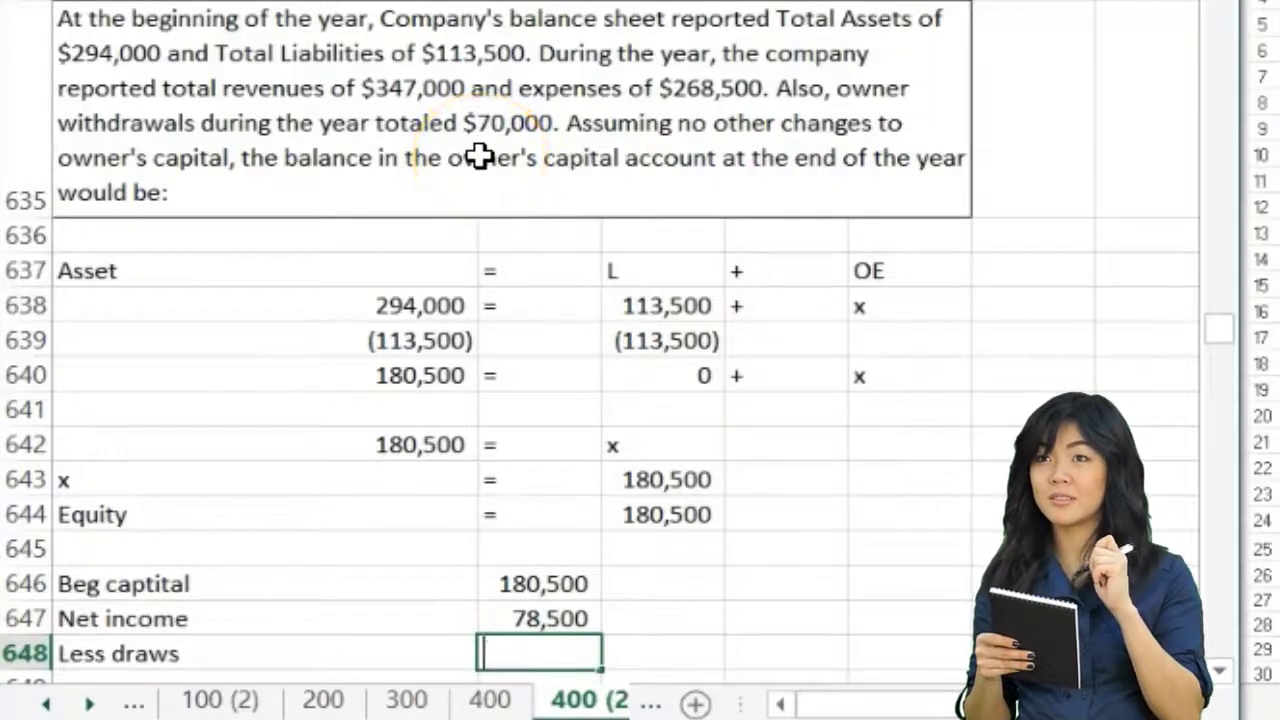
pyautogui.write('70,000')
pyautogui.press('Return')
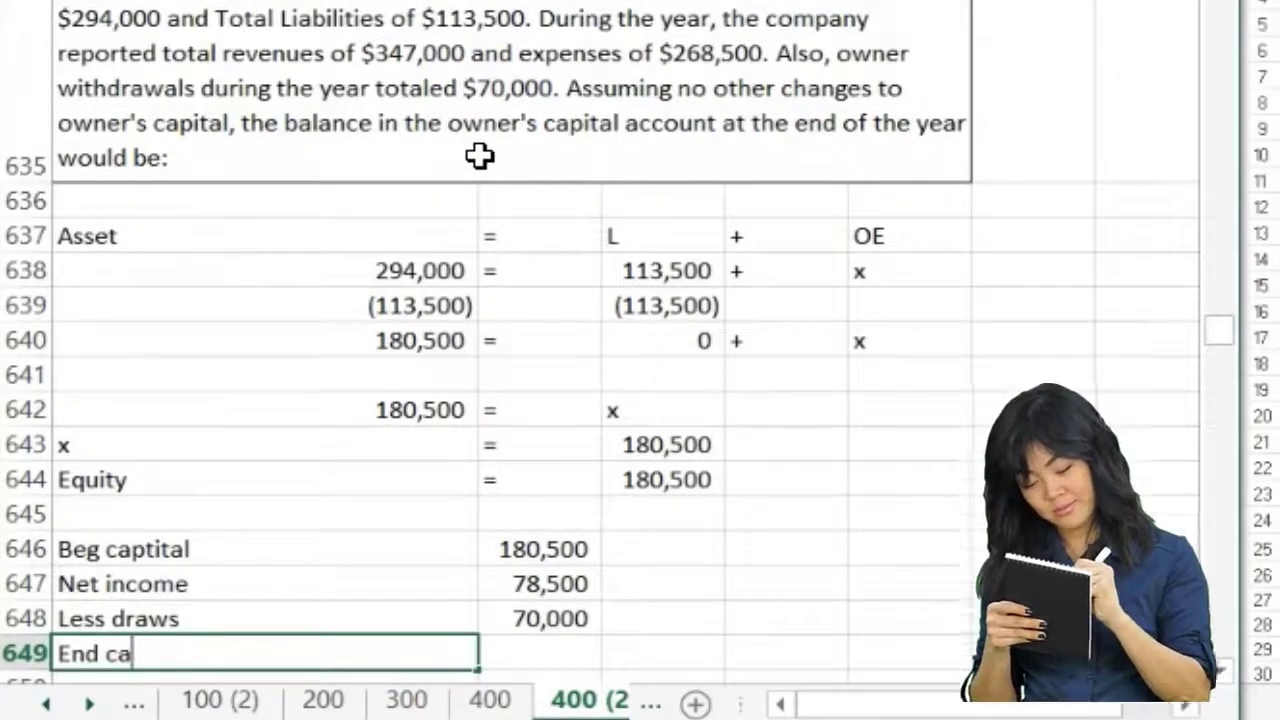
# Add 'End capital' as beginning capital plus net income minus draws, giving 189,000.
pyautogui.write('End capital')
pyautogui.press('Tab')
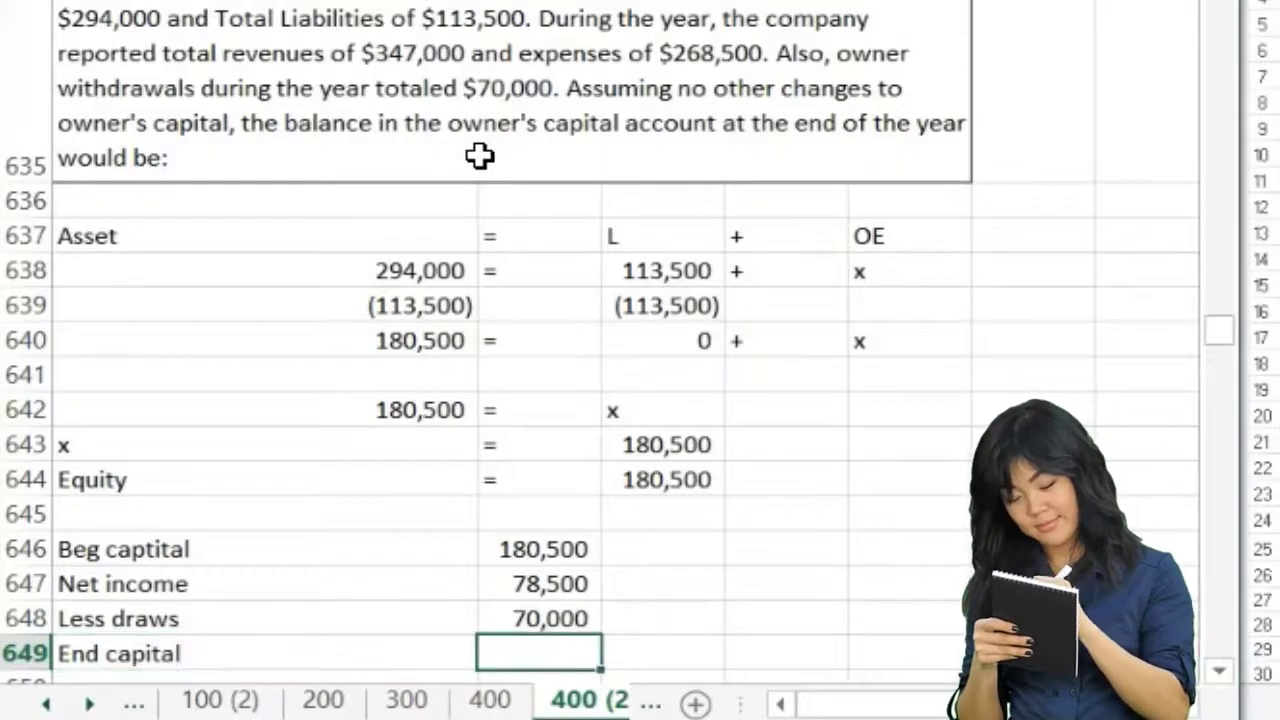
pyautogui.scroll(-4, 969, 286)
pyautogui.write('=')
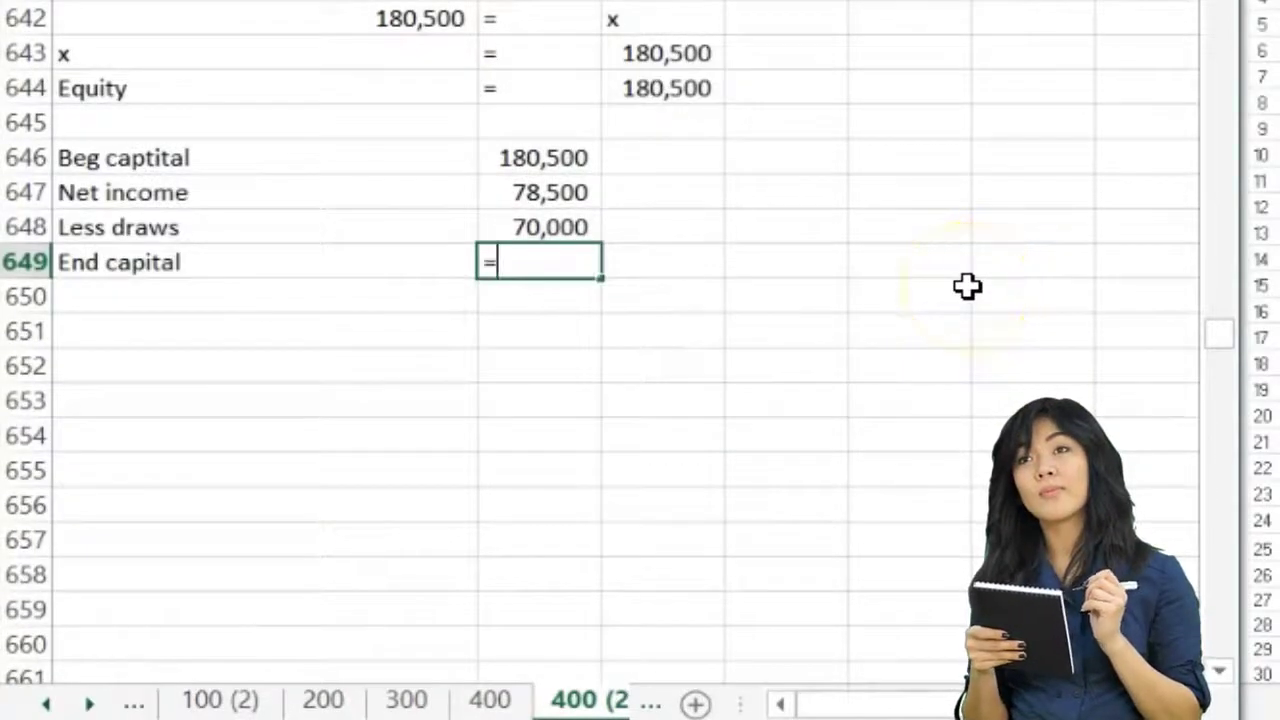
pyautogui.click(575, 160)
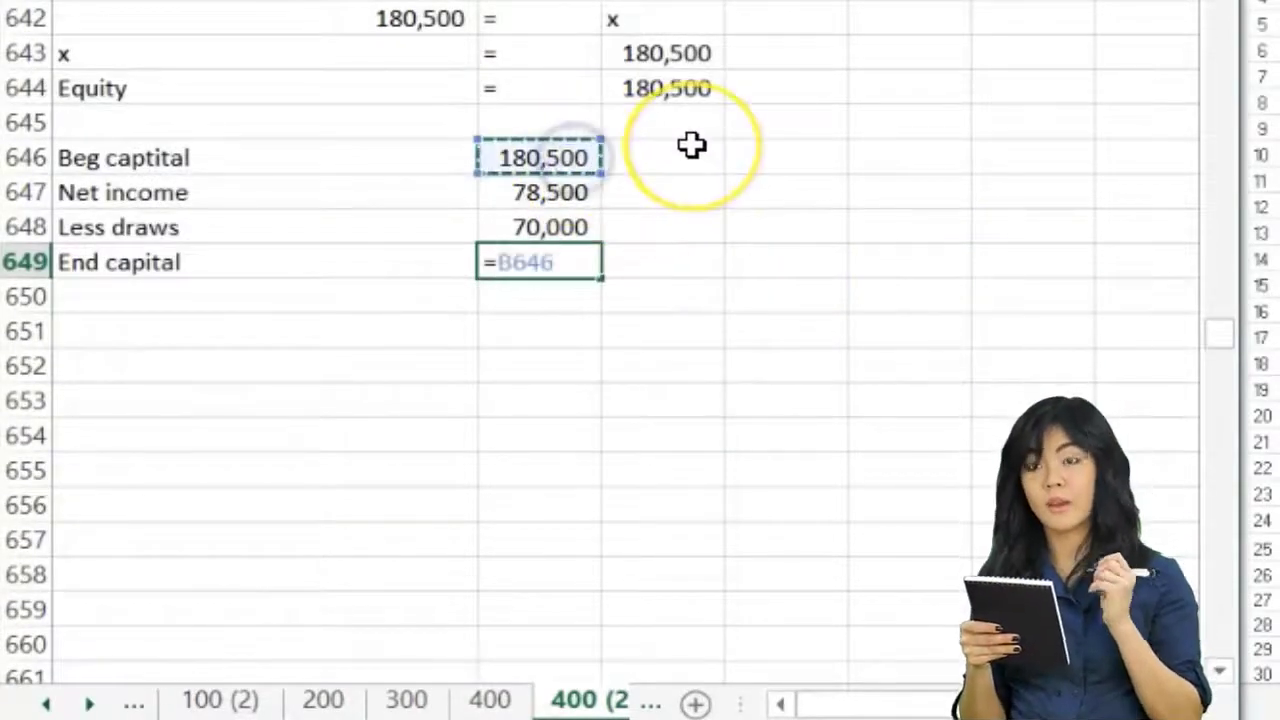
pyautogui.write('+')
pyautogui.click(500, 197)
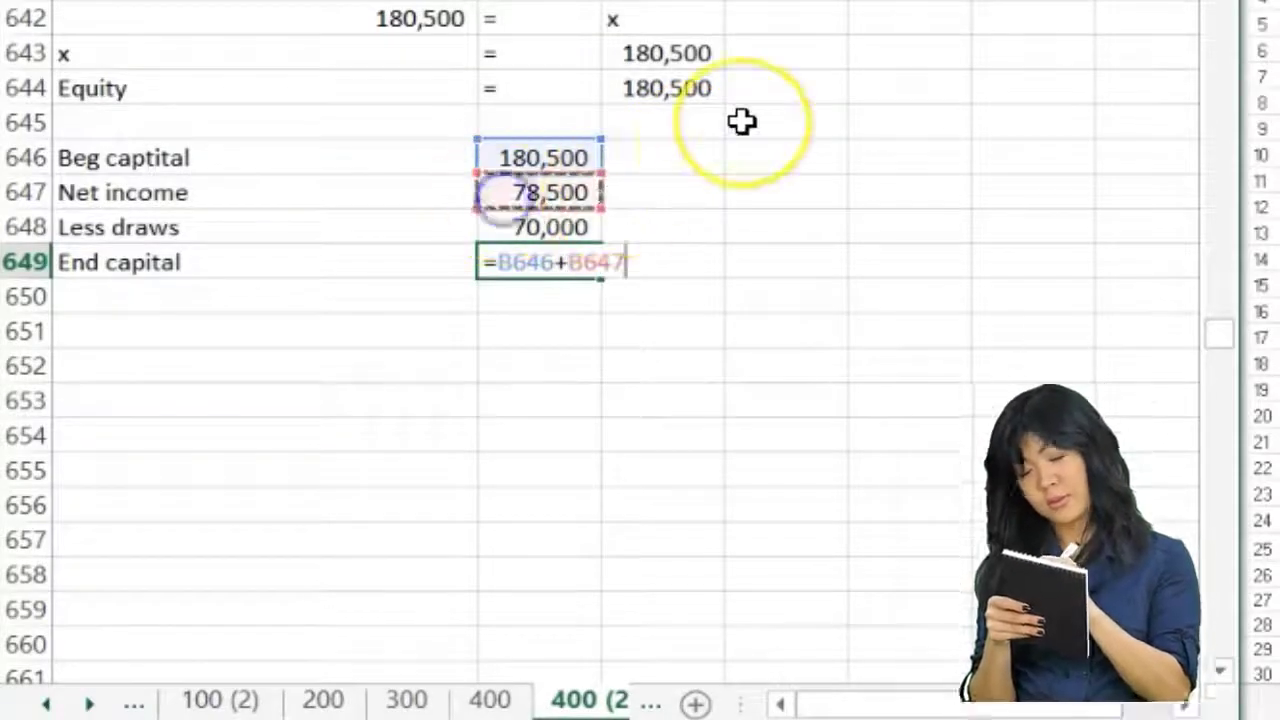
pyautogui.write('-')
pyautogui.click(578, 222)
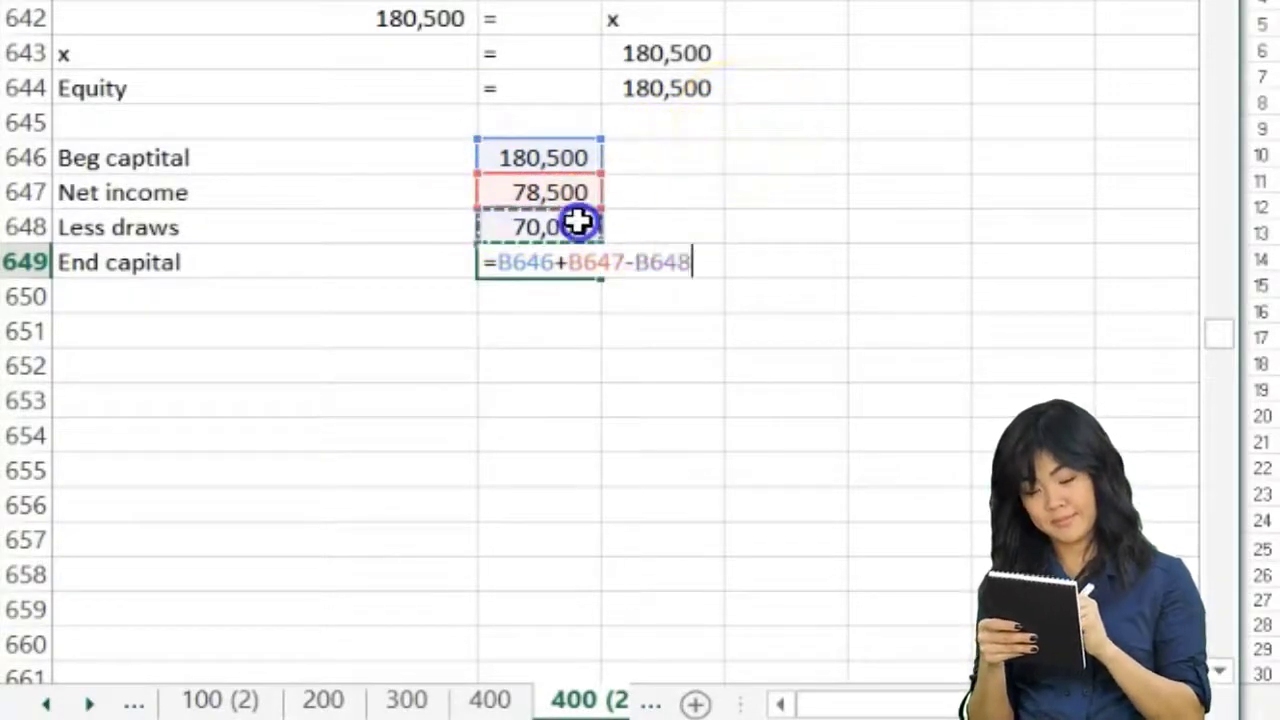
pyautogui.press('Return')
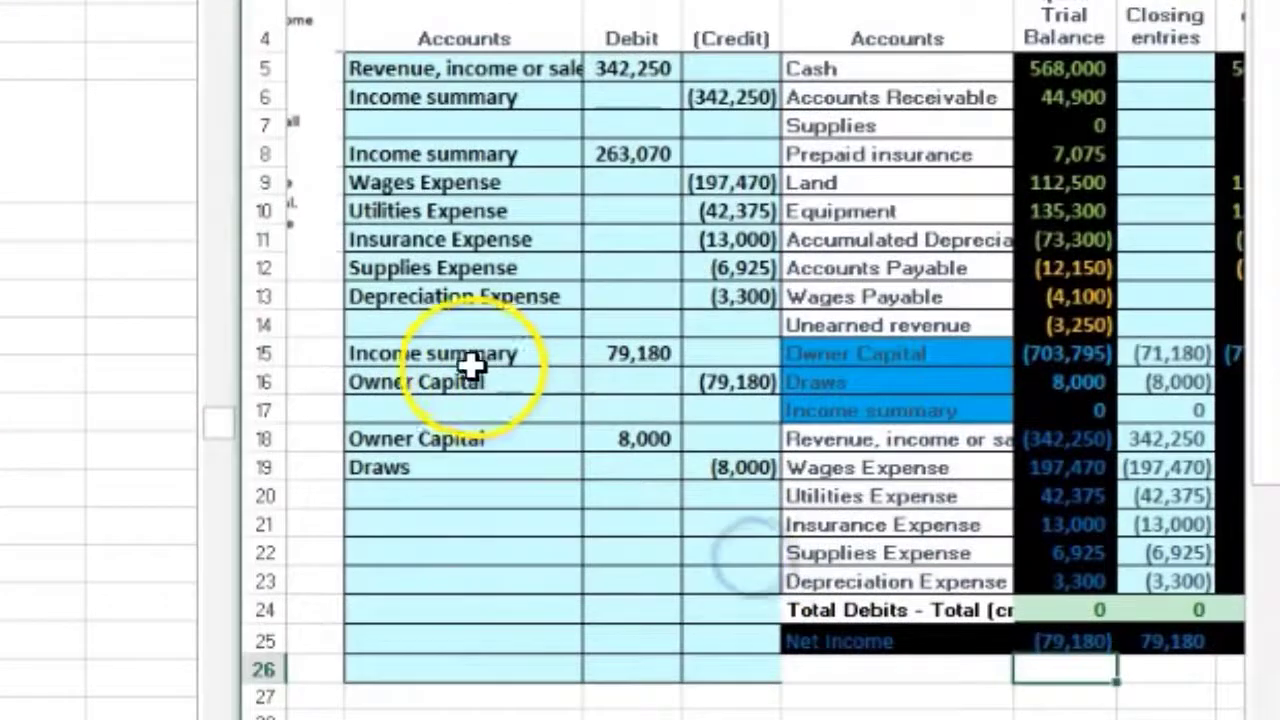
# Review the reference sheet's income summary closing entry and trial balance rows, then return to the question sheet.
pyautogui.click(575, 362)
pyautogui.moveTo(575, 362); pyautogui.dragTo(709, 389)
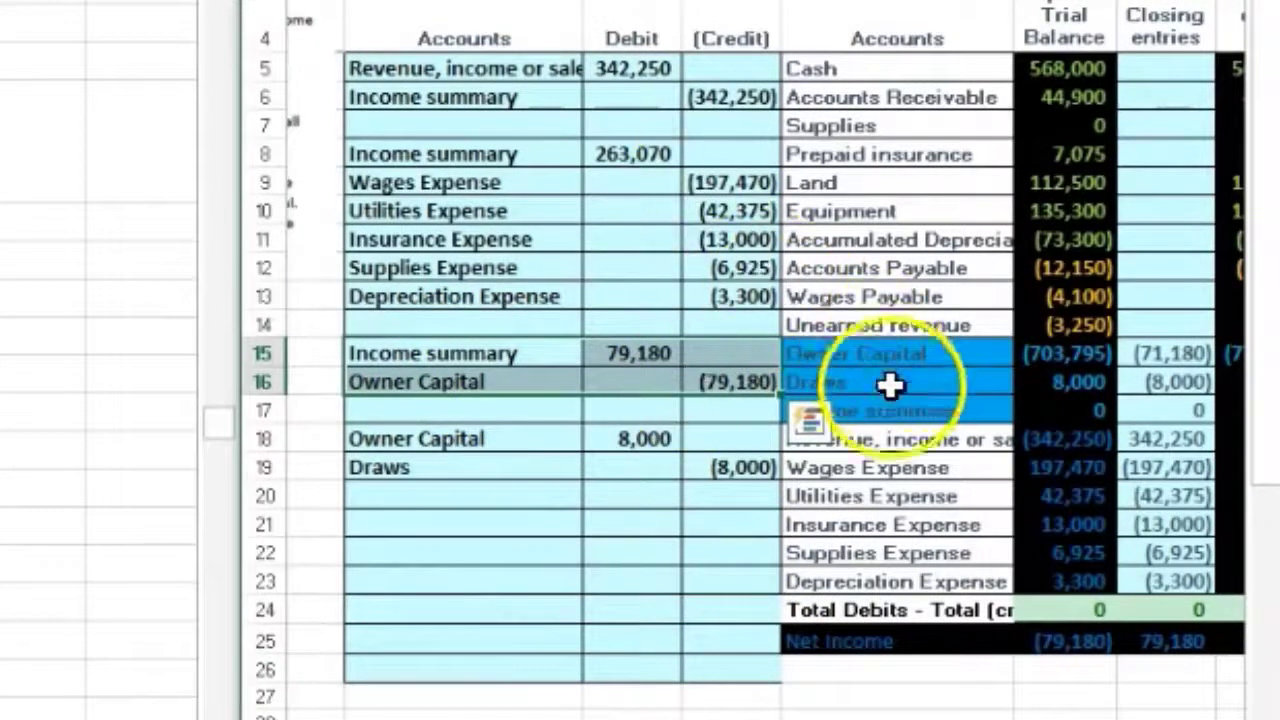
pyautogui.moveTo(909, 437); pyautogui.dragTo(1180, 437)
pyautogui.moveTo(955, 468); pyautogui.dragTo(1127, 565)
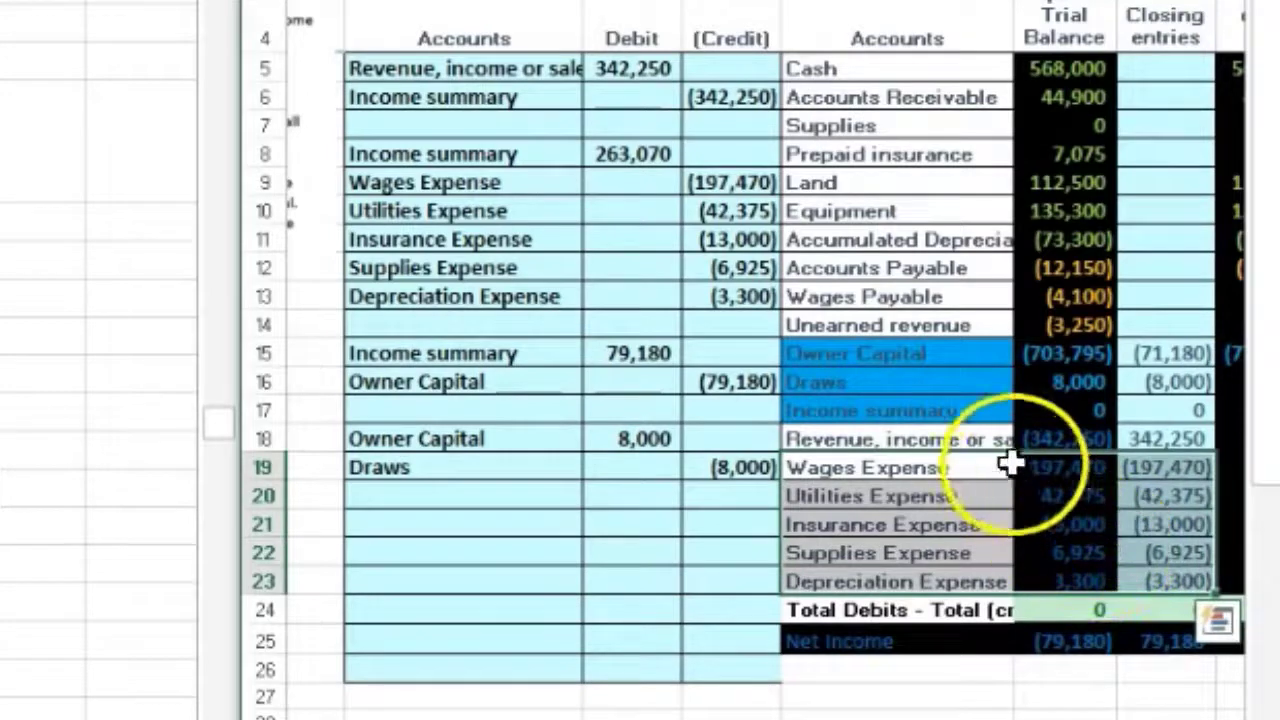
pyautogui.click(962, 413)
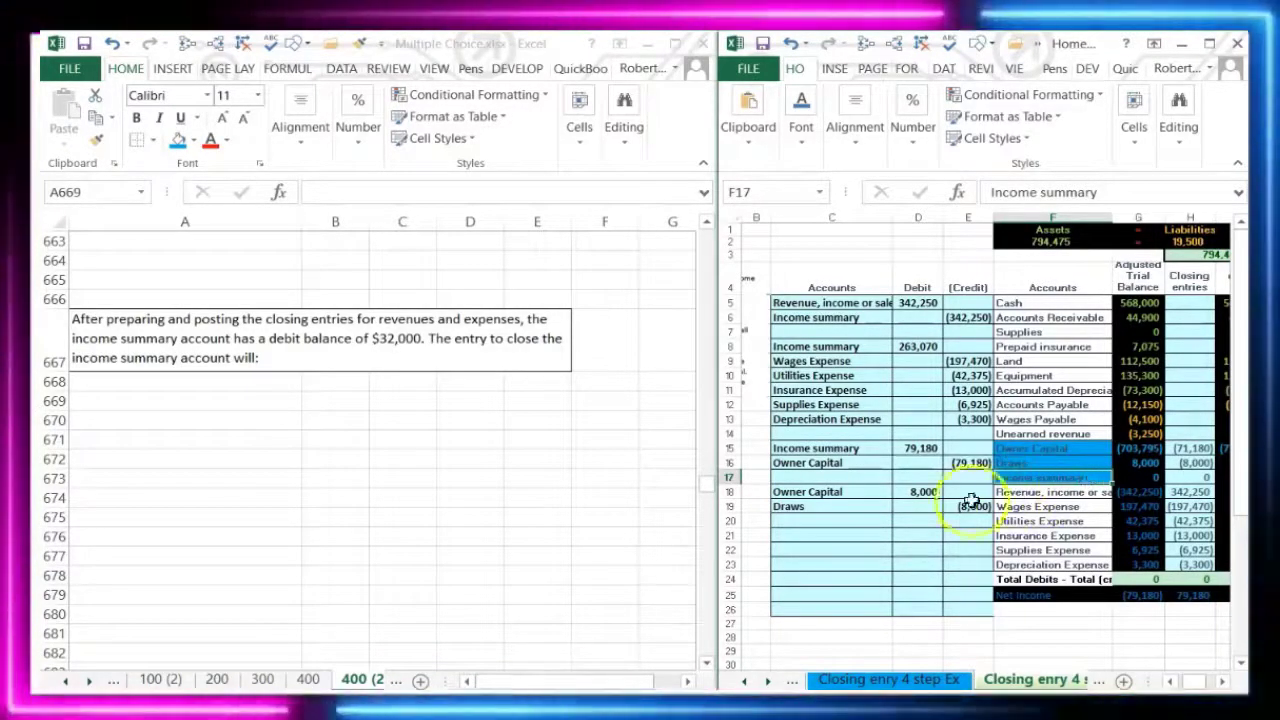
pyautogui.click(249, 477)
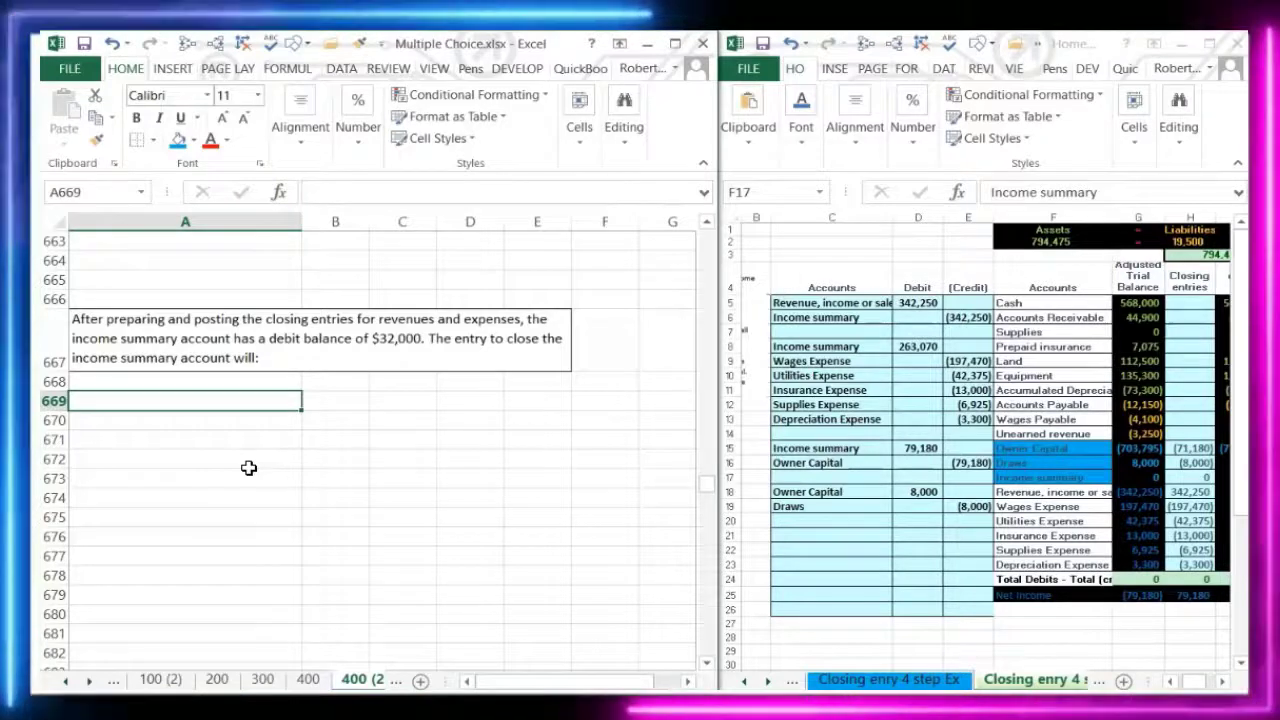
# Paste 'Income summary' from the reference sheet as a value and debit it 32,000.
pyautogui.click(1030, 478)
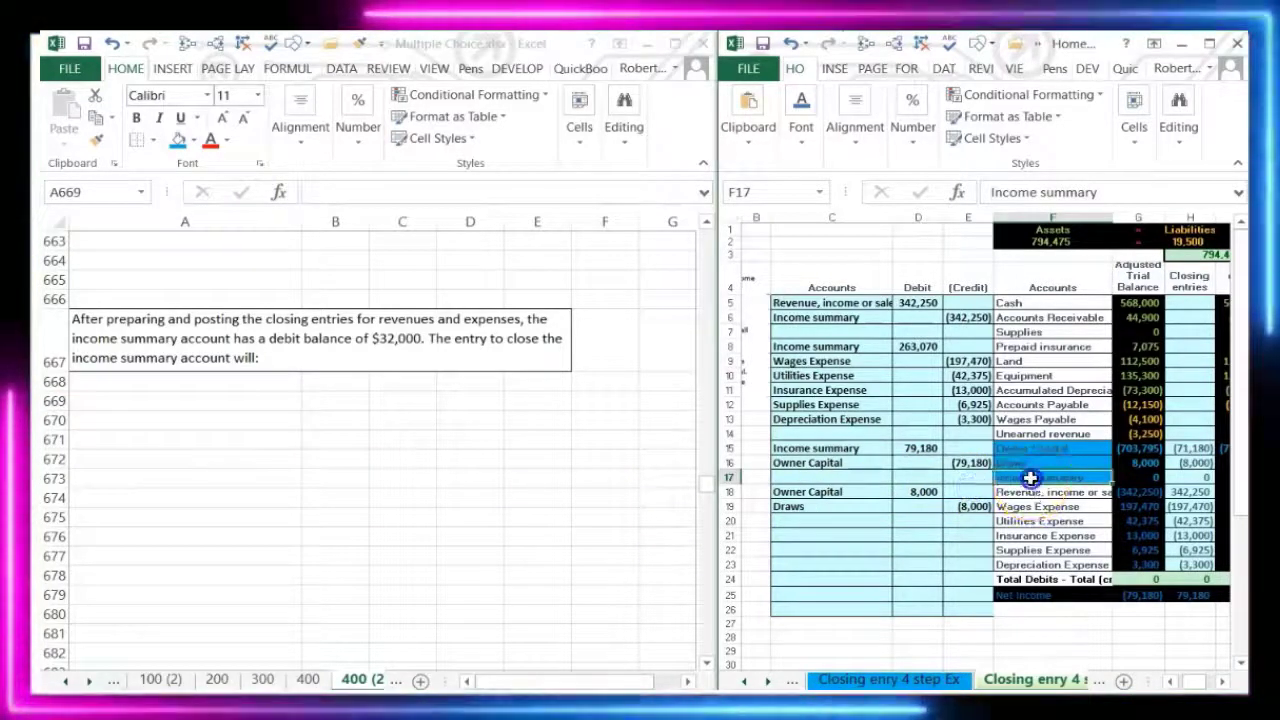
pyautogui.rightClick(1030, 478)
pyautogui.click(1074, 118)
pyautogui.click(185, 400)
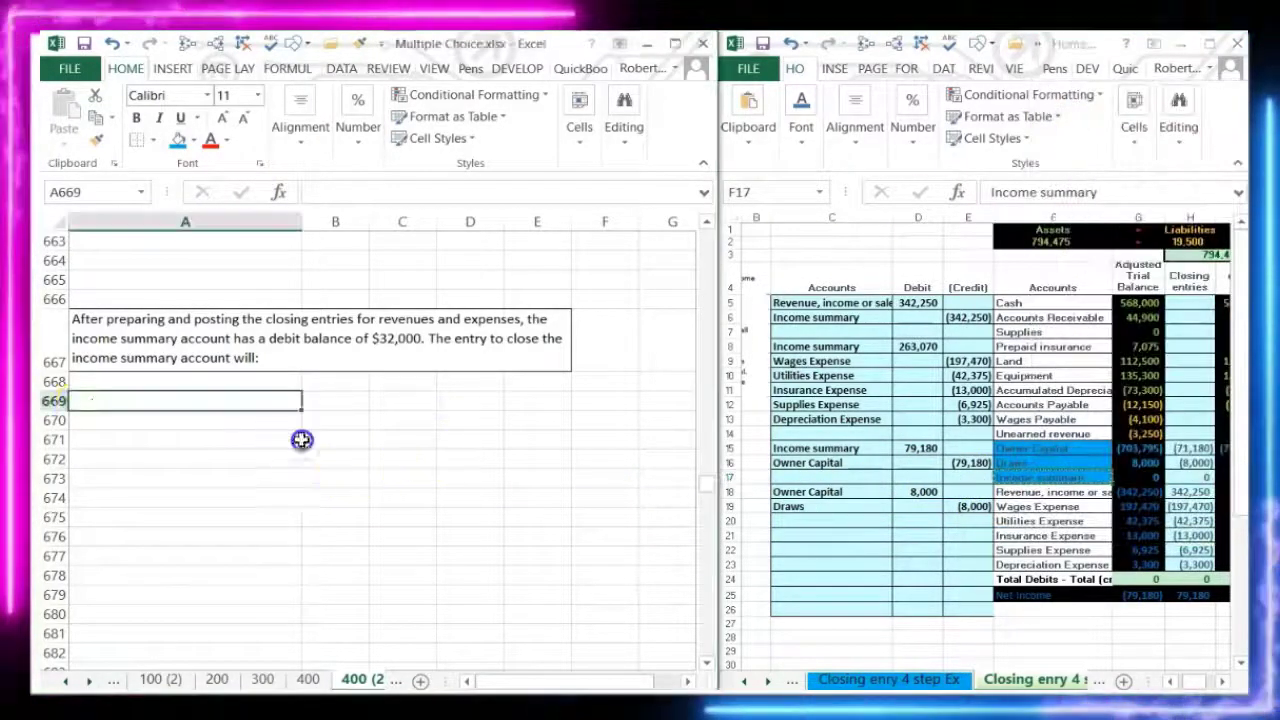
pyautogui.rightClick(126, 400)
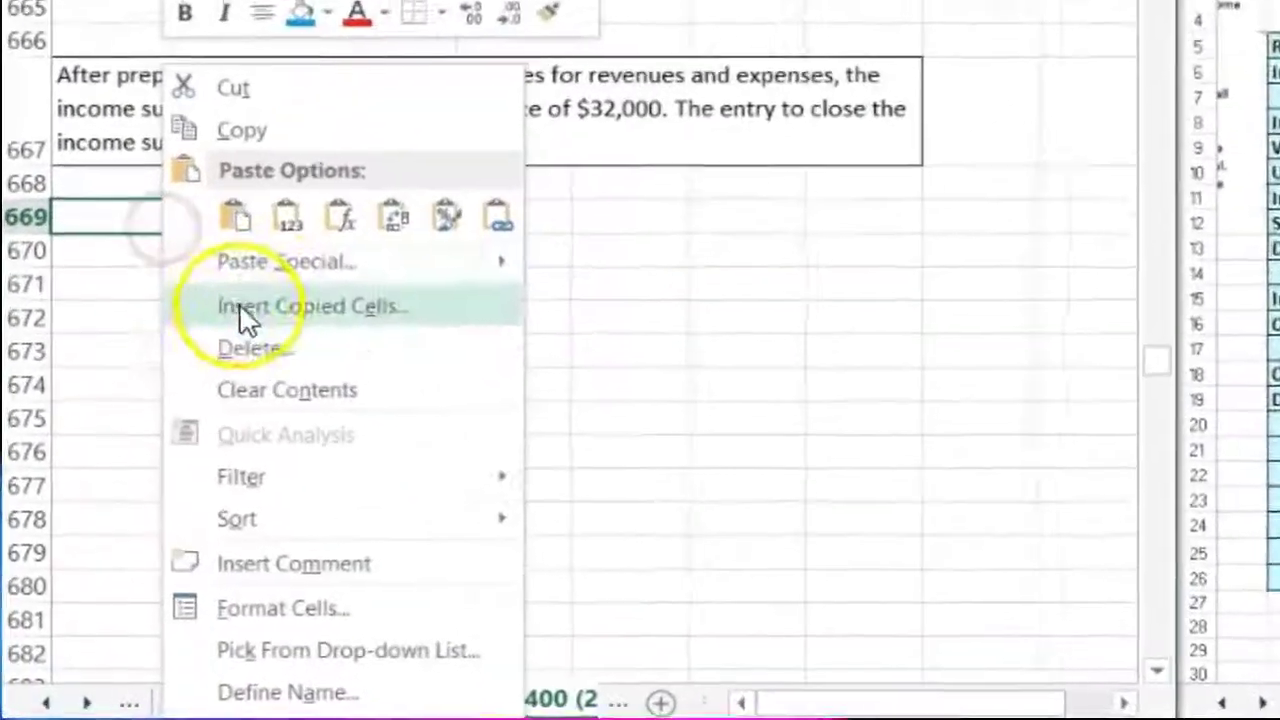
pyautogui.click(287, 215)
pyautogui.click(491, 208)
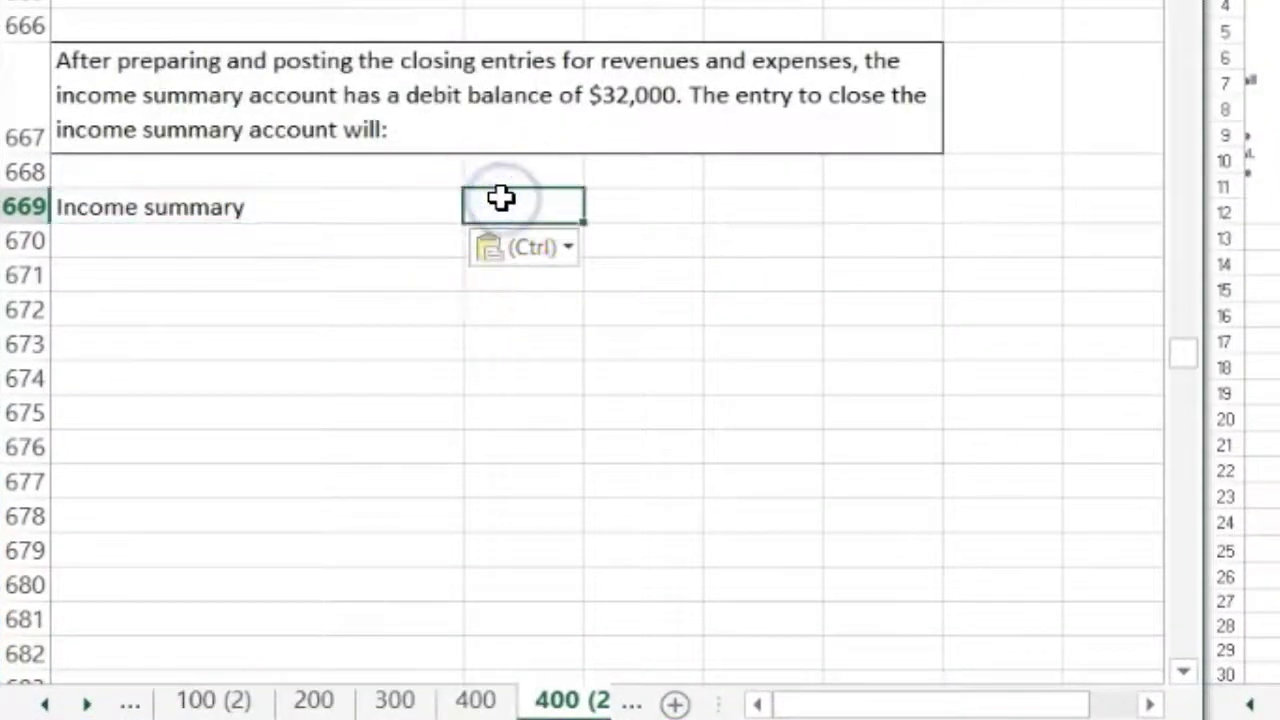
pyautogui.write('32')
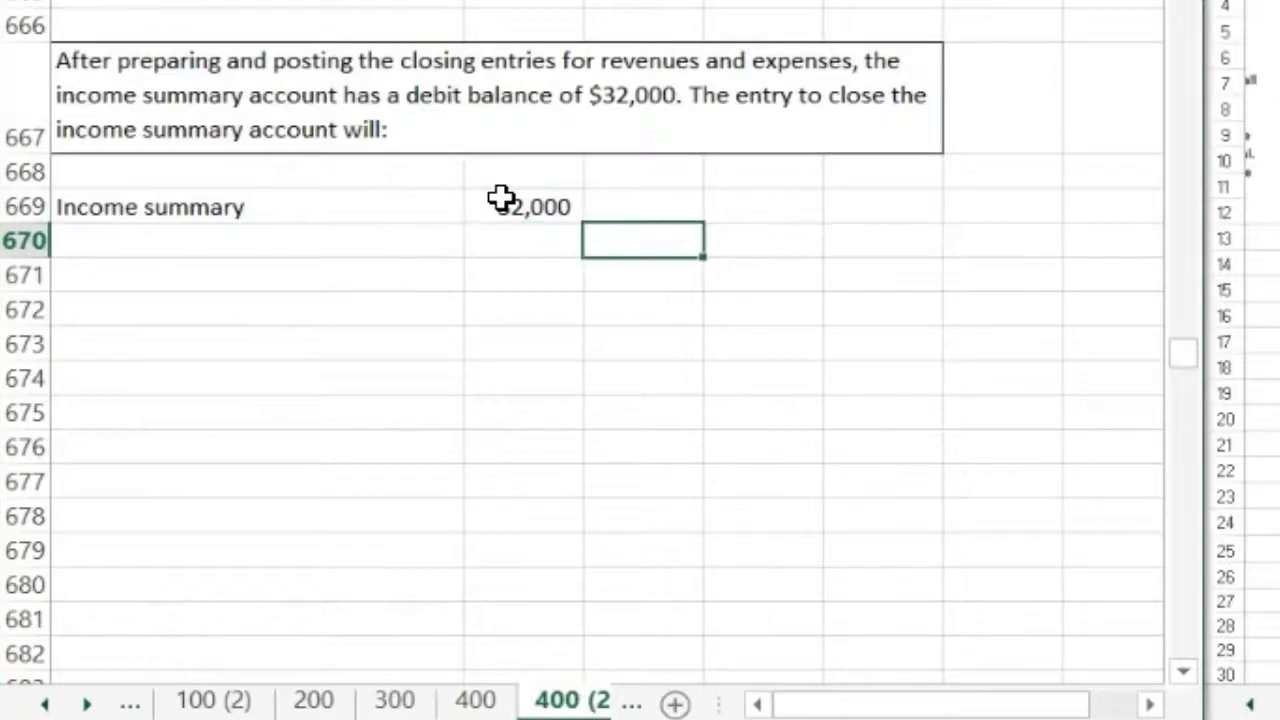
pyautogui.press('Return')
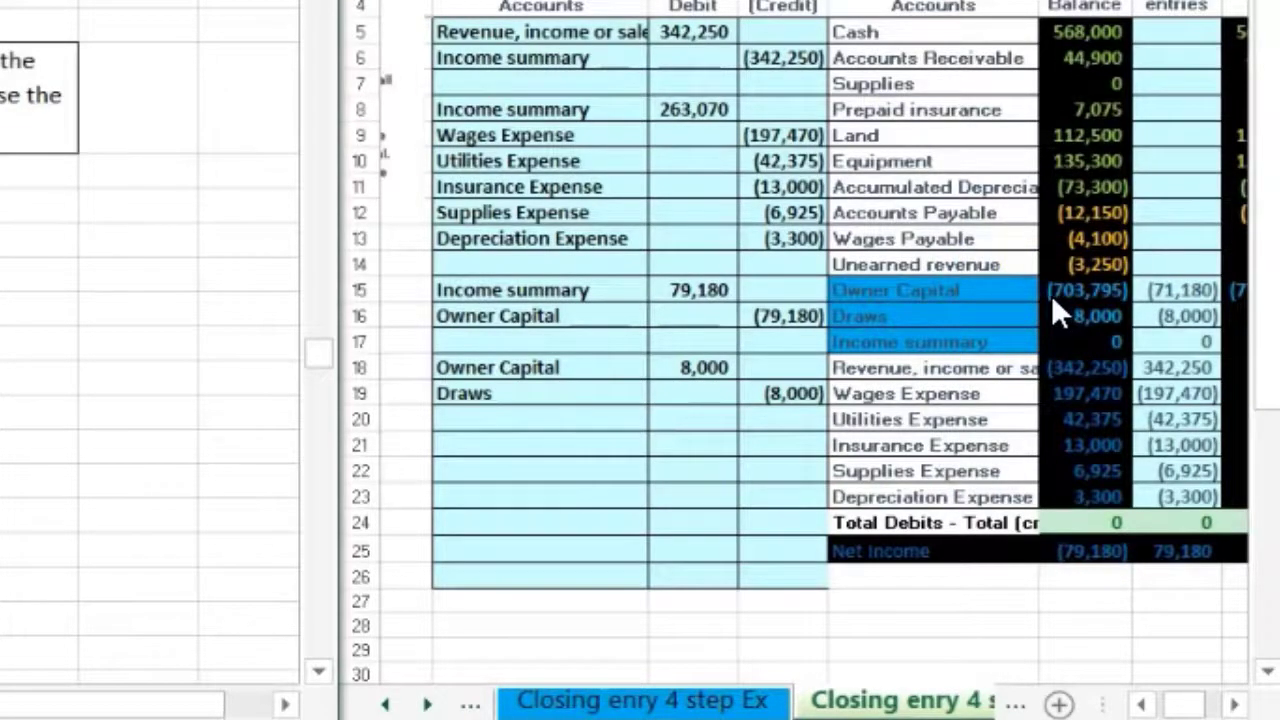
# Paste 'Owner Capital' from the reference sheet as a value on the credit line.
pyautogui.click(948, 285)
pyautogui.rightClick(965, 283)
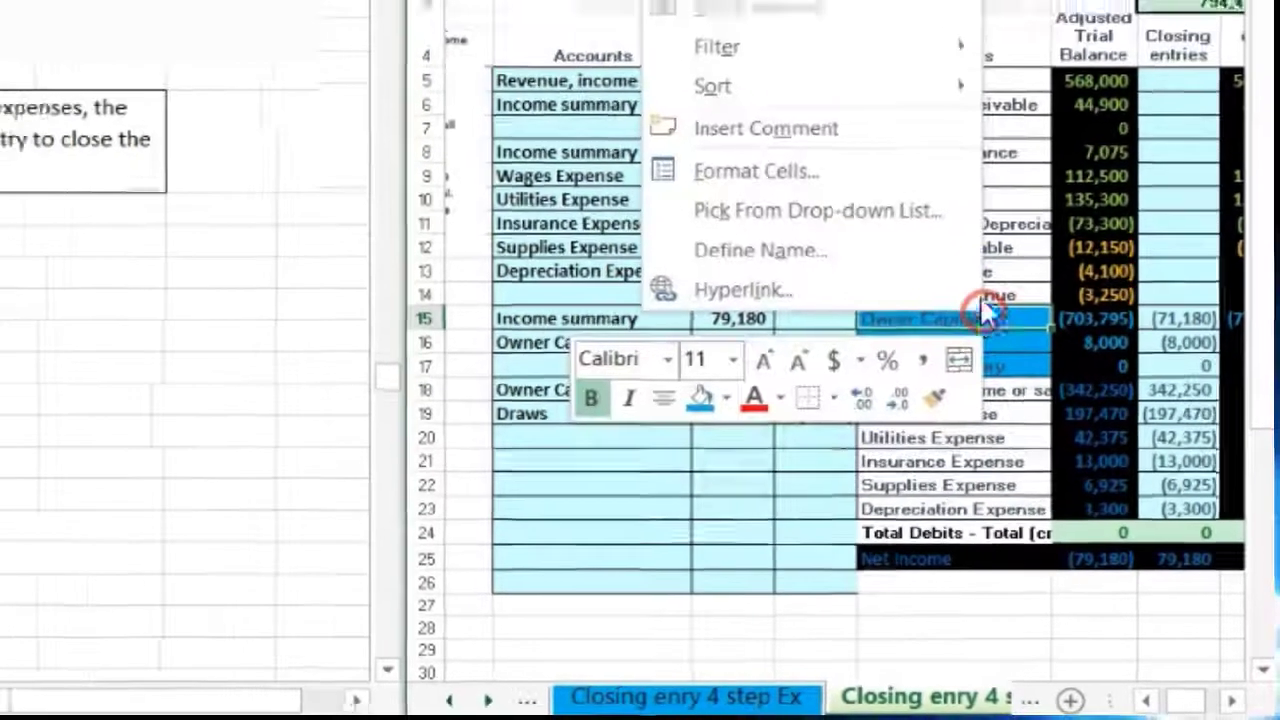
pyautogui.click(889, 49)
pyautogui.click(217, 420)
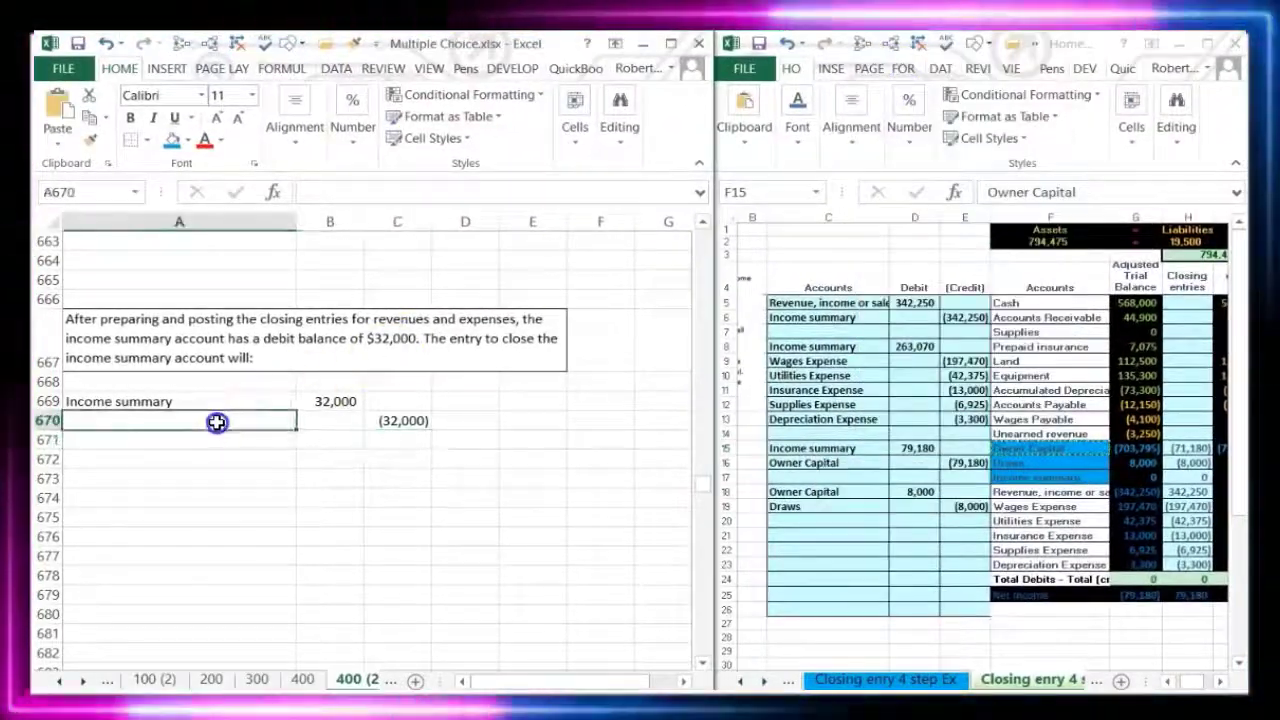
pyautogui.rightClick(217, 420)
pyautogui.click(297, 403)
pyautogui.click(222, 455)
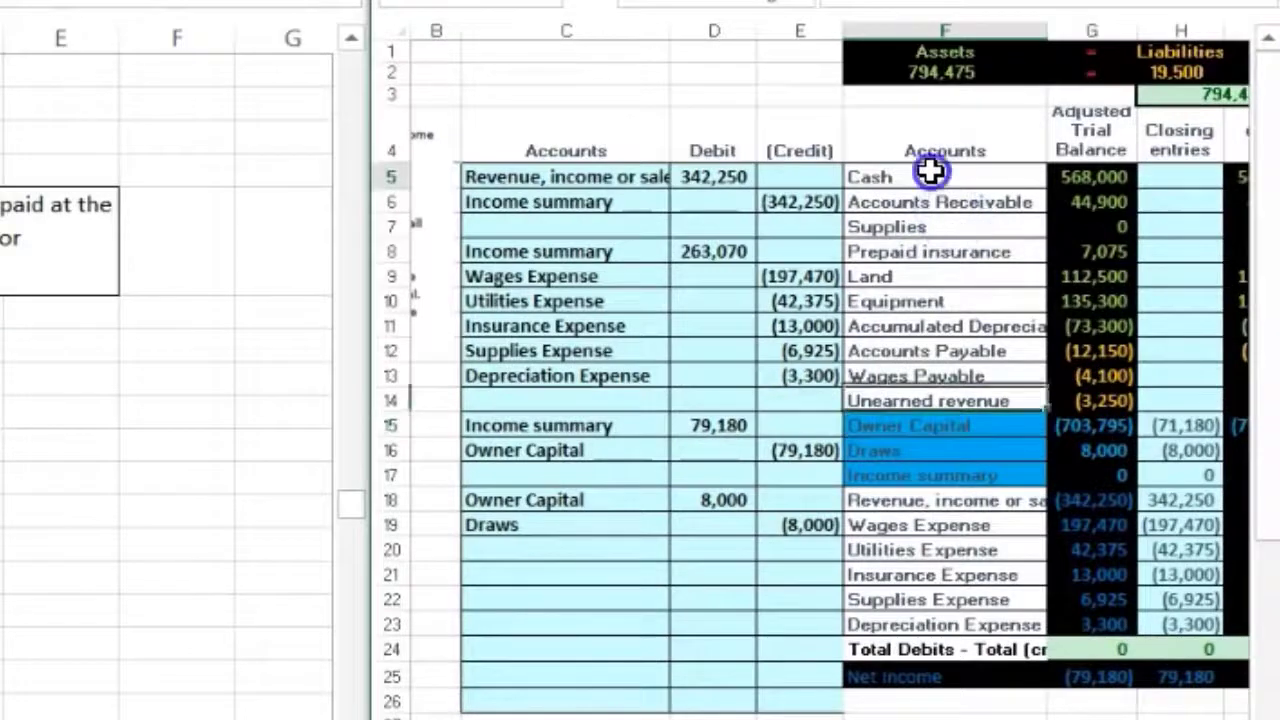
# Paste 'Wages Expense' as a value in A696, debit it 7,650, and negate it in C697.
pyautogui.moveTo(931, 172); pyautogui.dragTo(932, 403)
pyautogui.moveTo(950, 527); pyautogui.dragTo(943, 624)
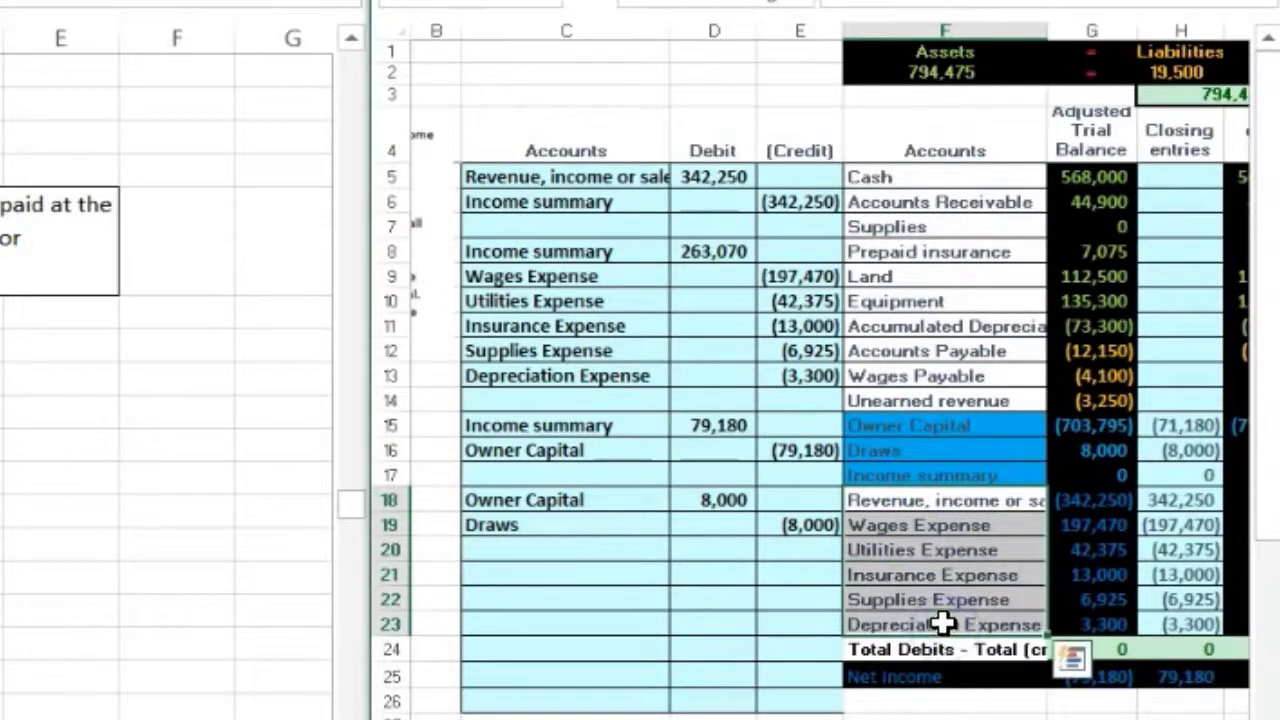
pyautogui.click(912, 518)
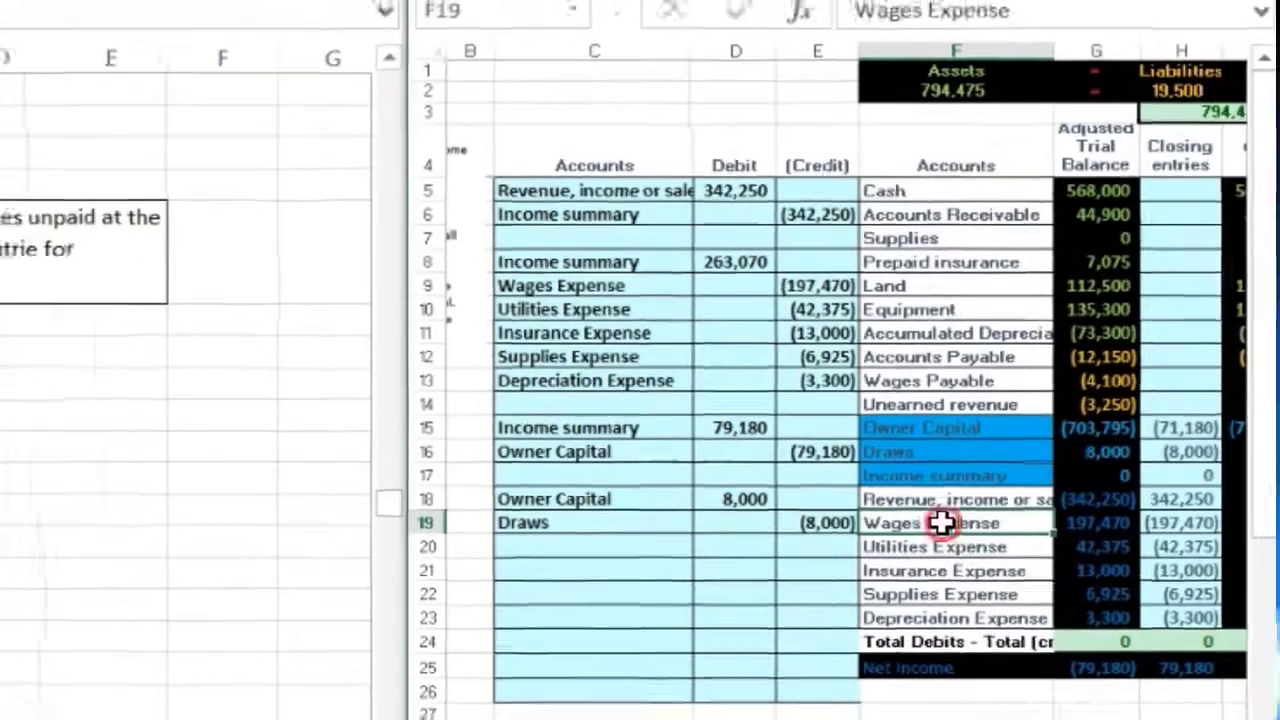
pyautogui.rightClick(930, 524)
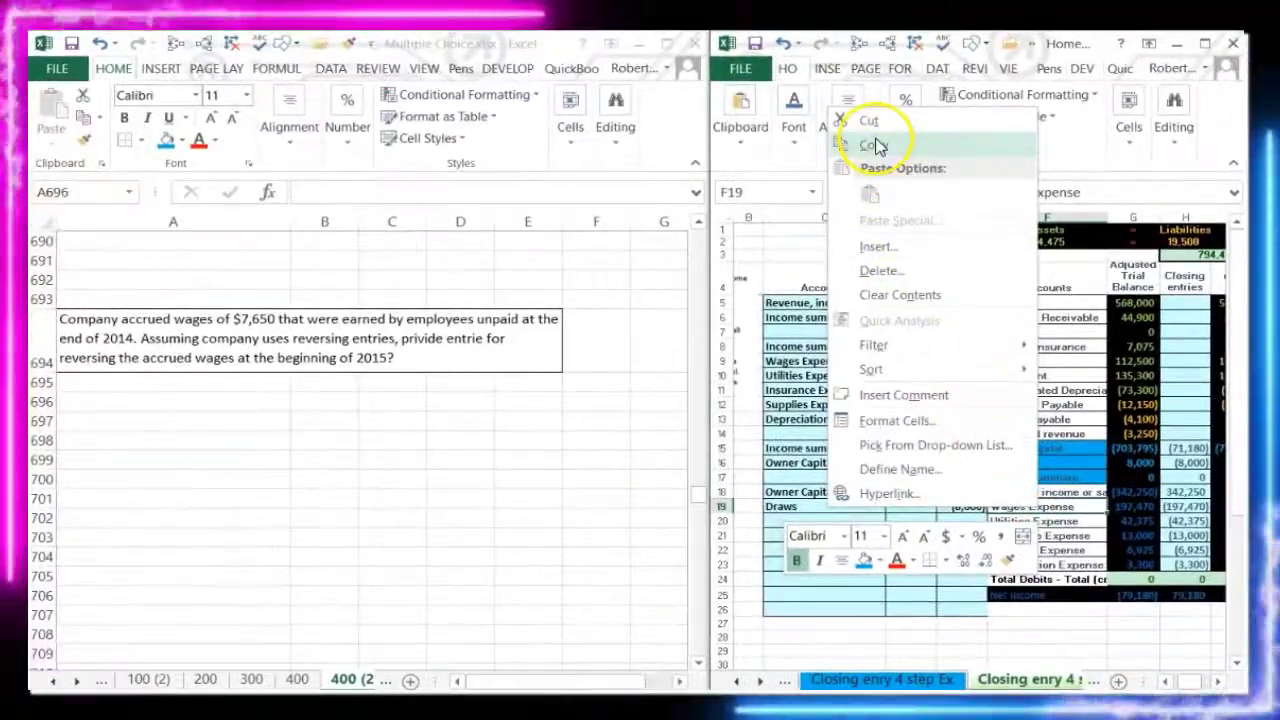
pyautogui.click(873, 138)
pyautogui.click(177, 398)
pyautogui.rightClick(177, 400)
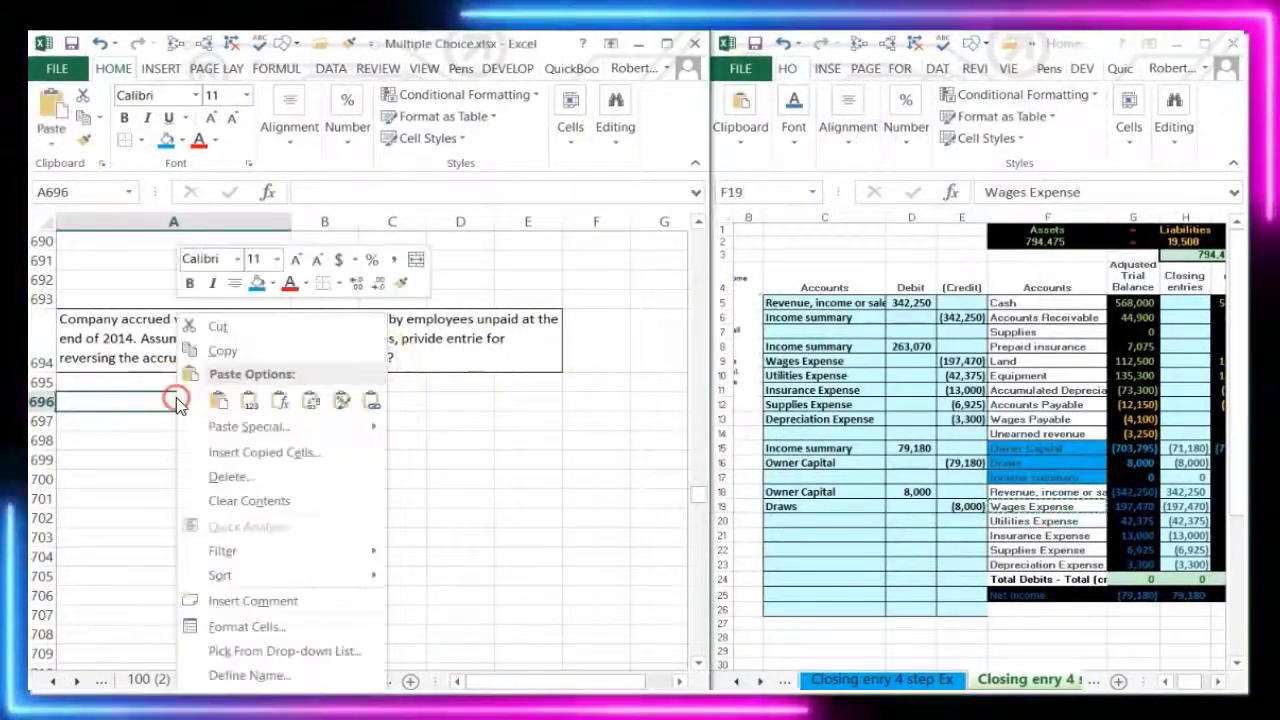
pyautogui.click(248, 401)
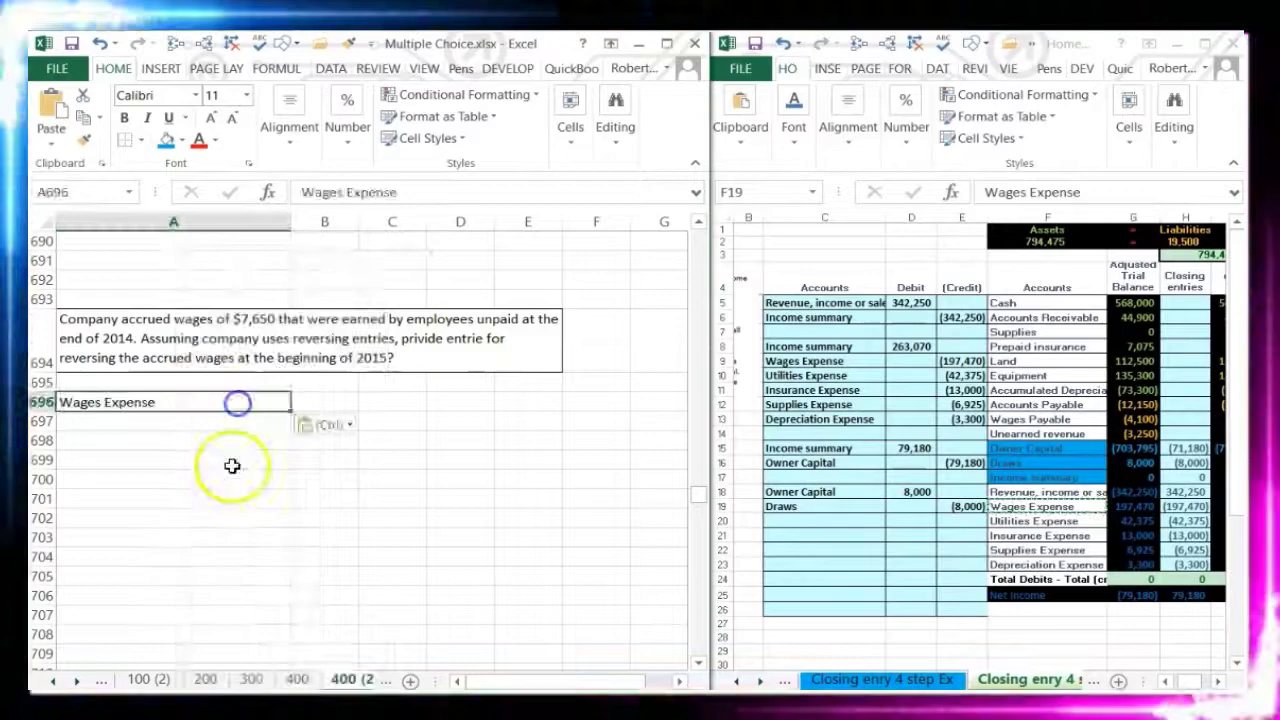
pyautogui.click(328, 399)
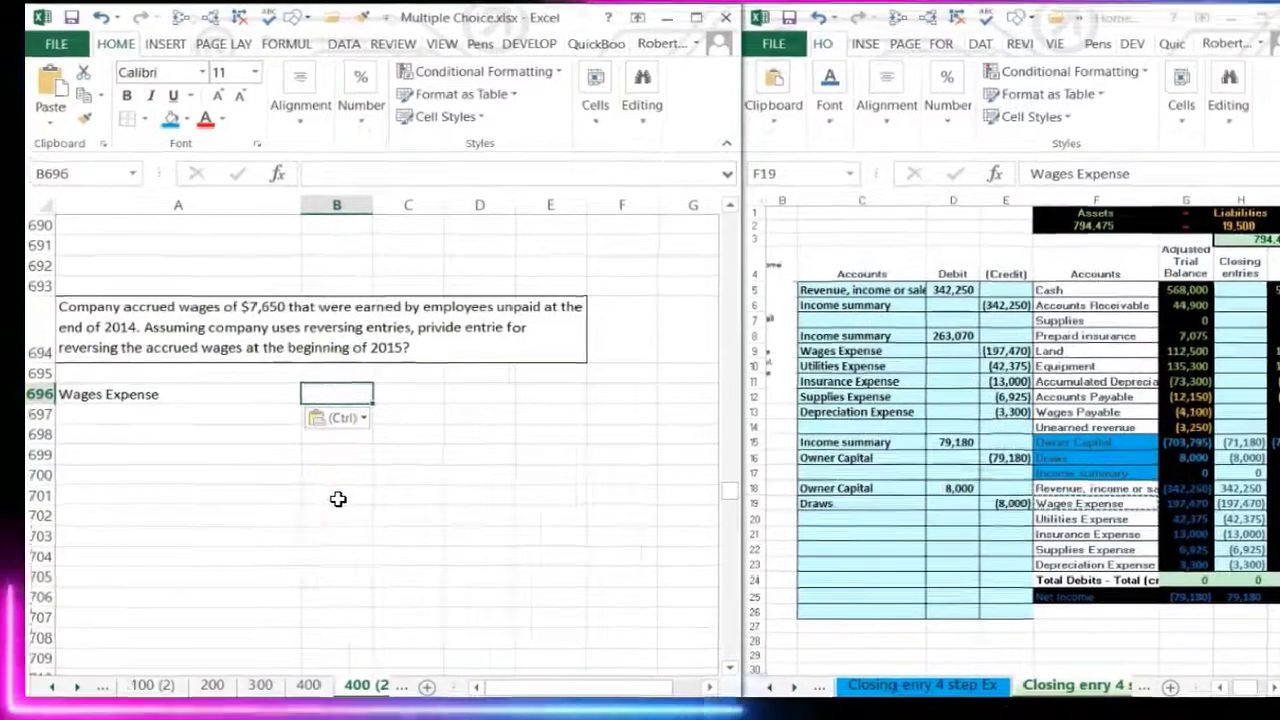
pyautogui.write('765')
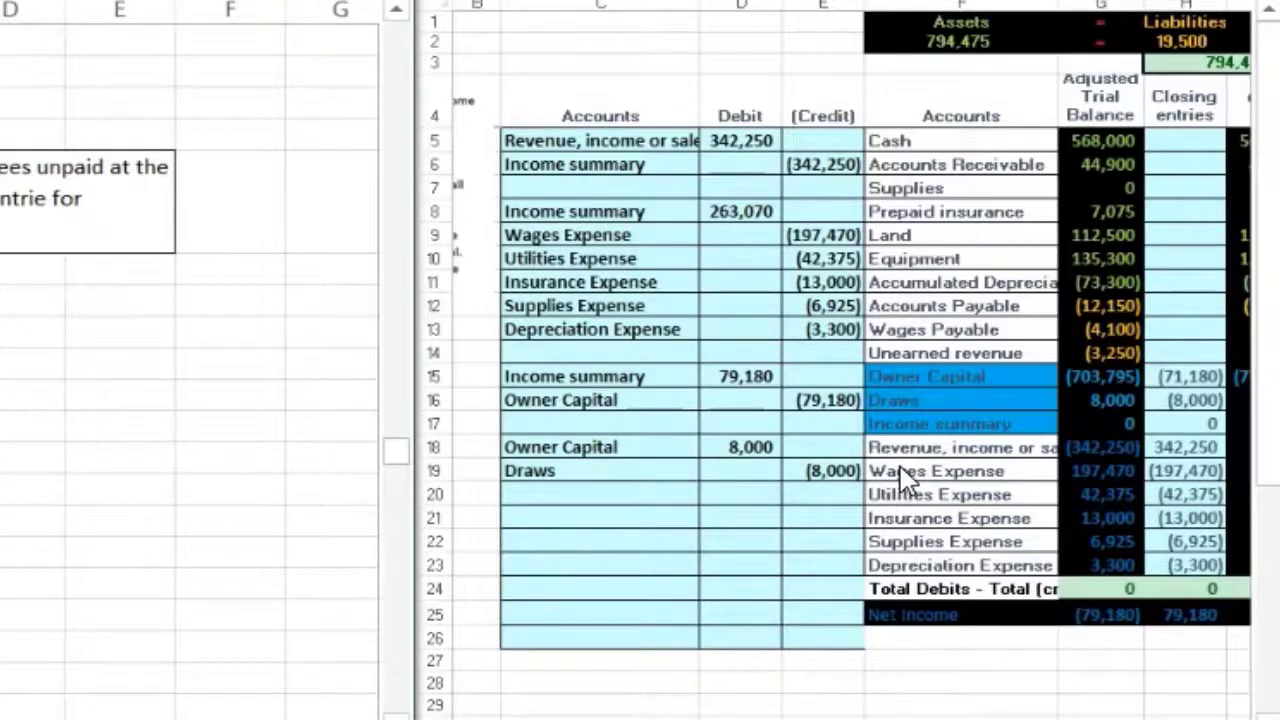
pyautogui.write('-B696')
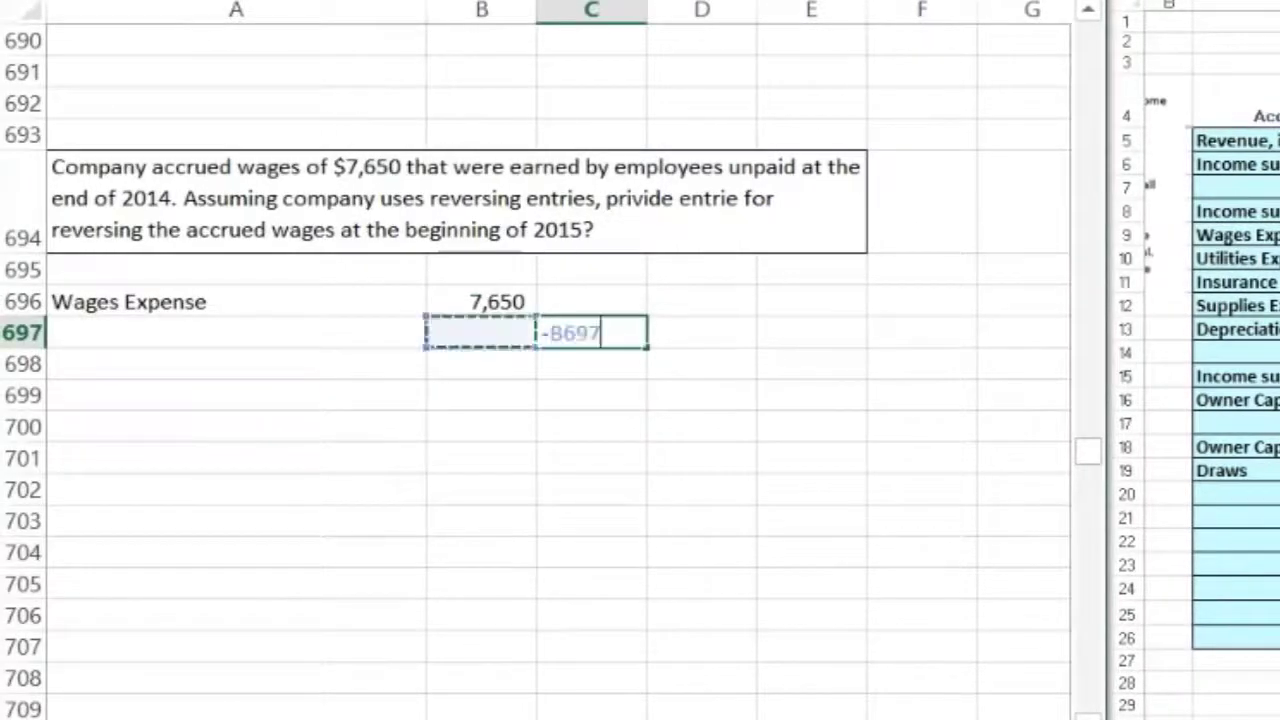
pyautogui.press('Return')
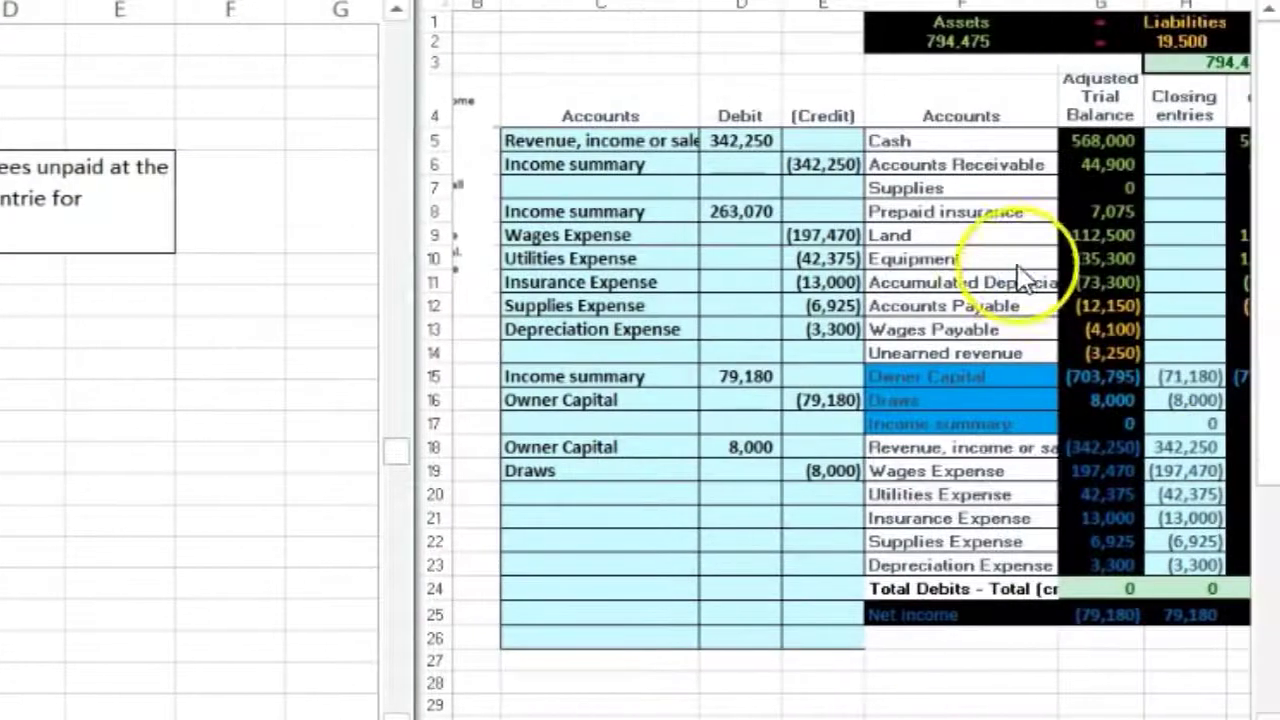
# Paste 'Wages Payable' from reference cell F13 as a value into A697.
pyautogui.moveTo(967, 145); pyautogui.dragTo(967, 305)
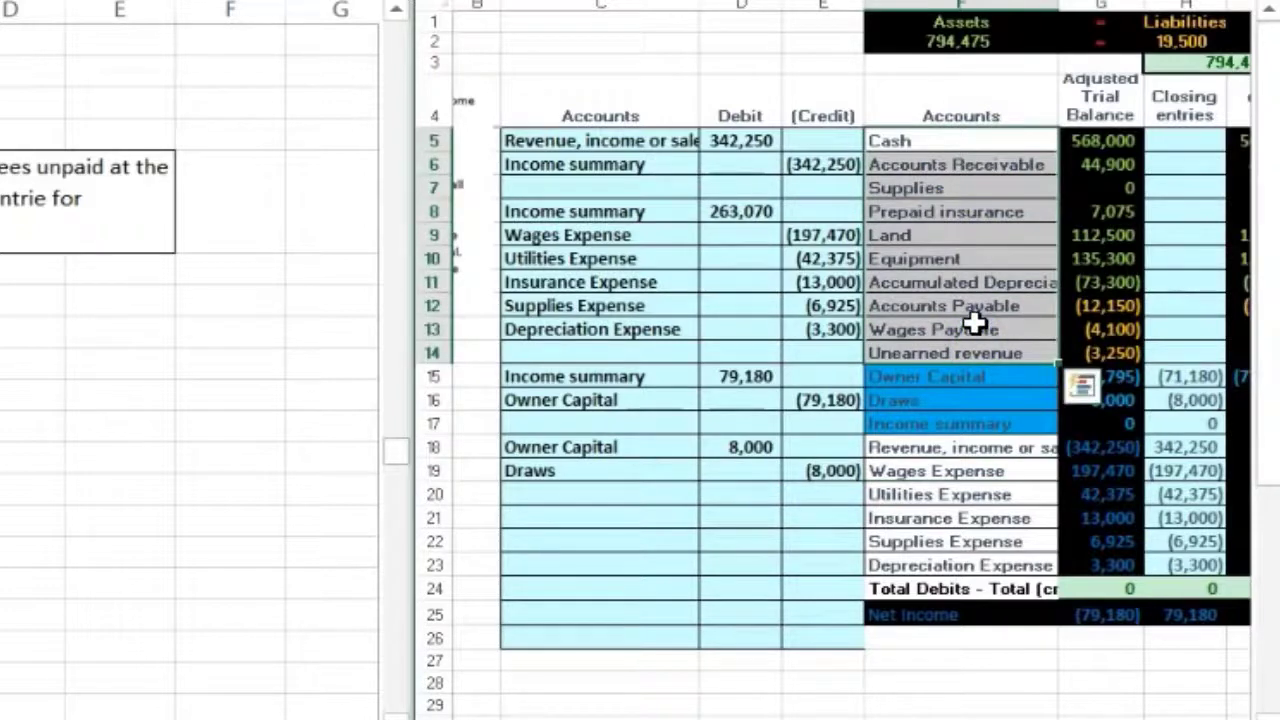
pyautogui.click(977, 325)
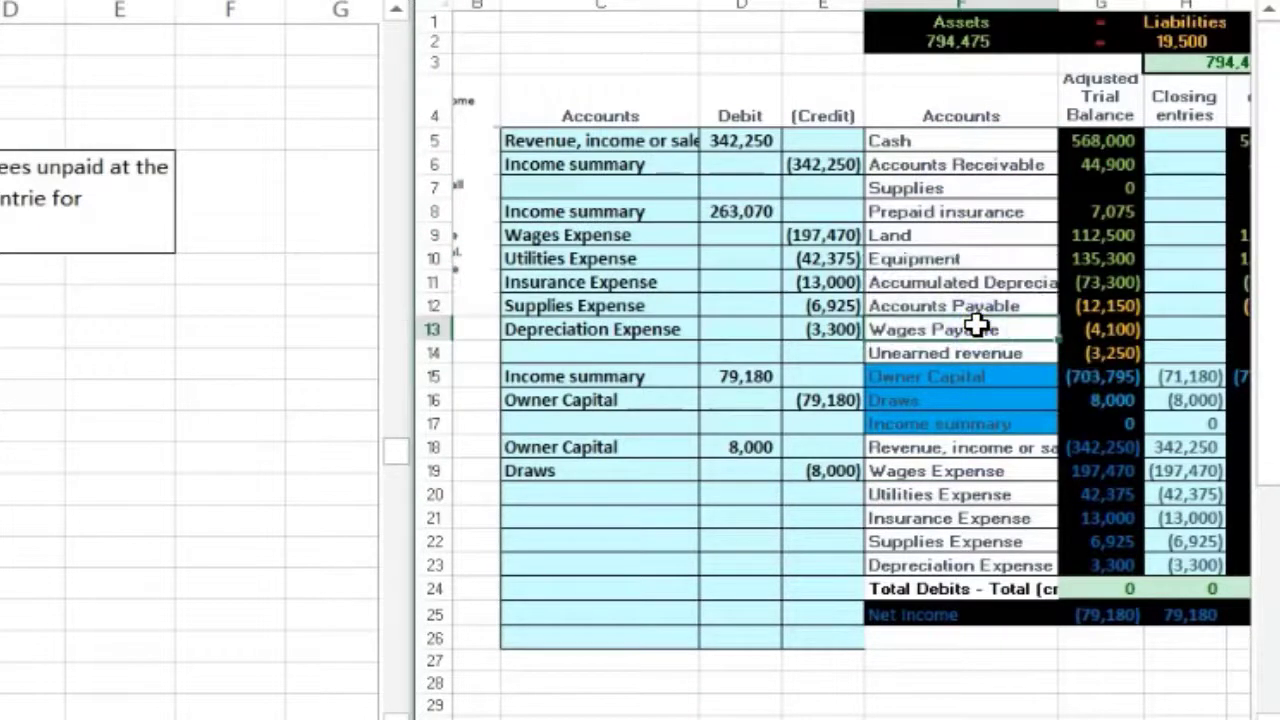
pyautogui.rightClick(977, 325)
pyautogui.click(829, 219)
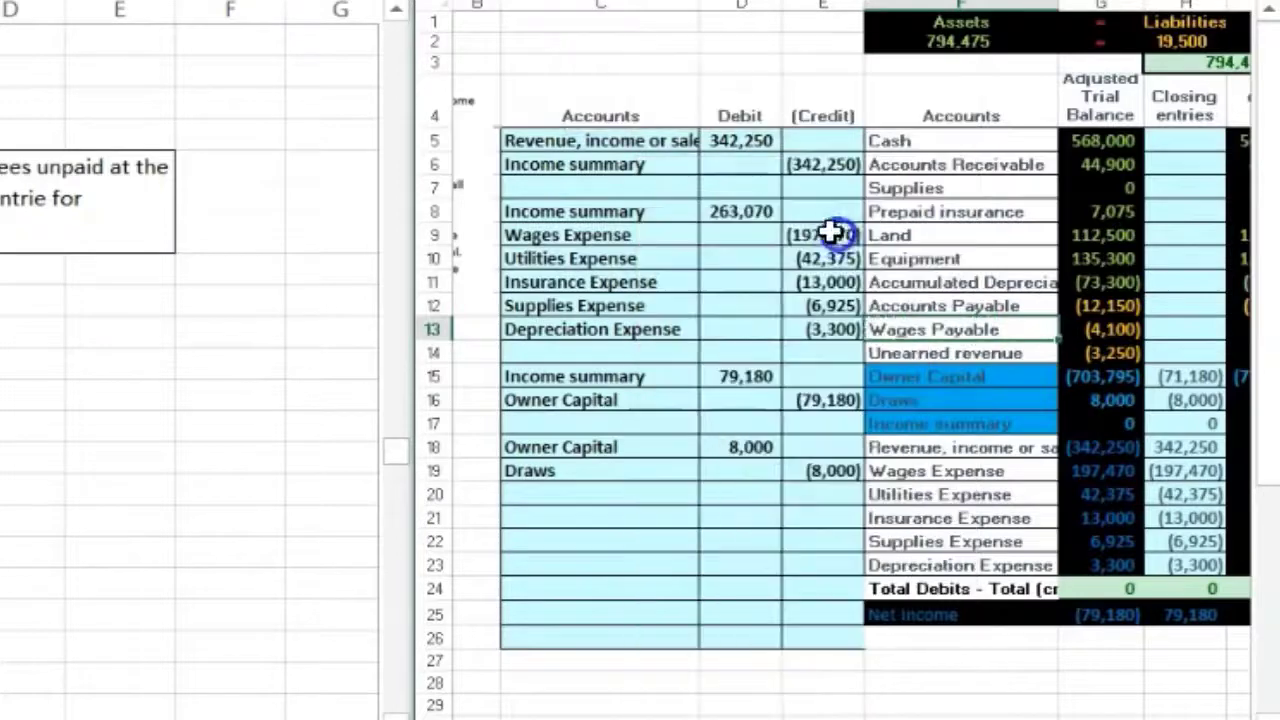
pyautogui.click(274, 337)
pyautogui.rightClick(279, 342)
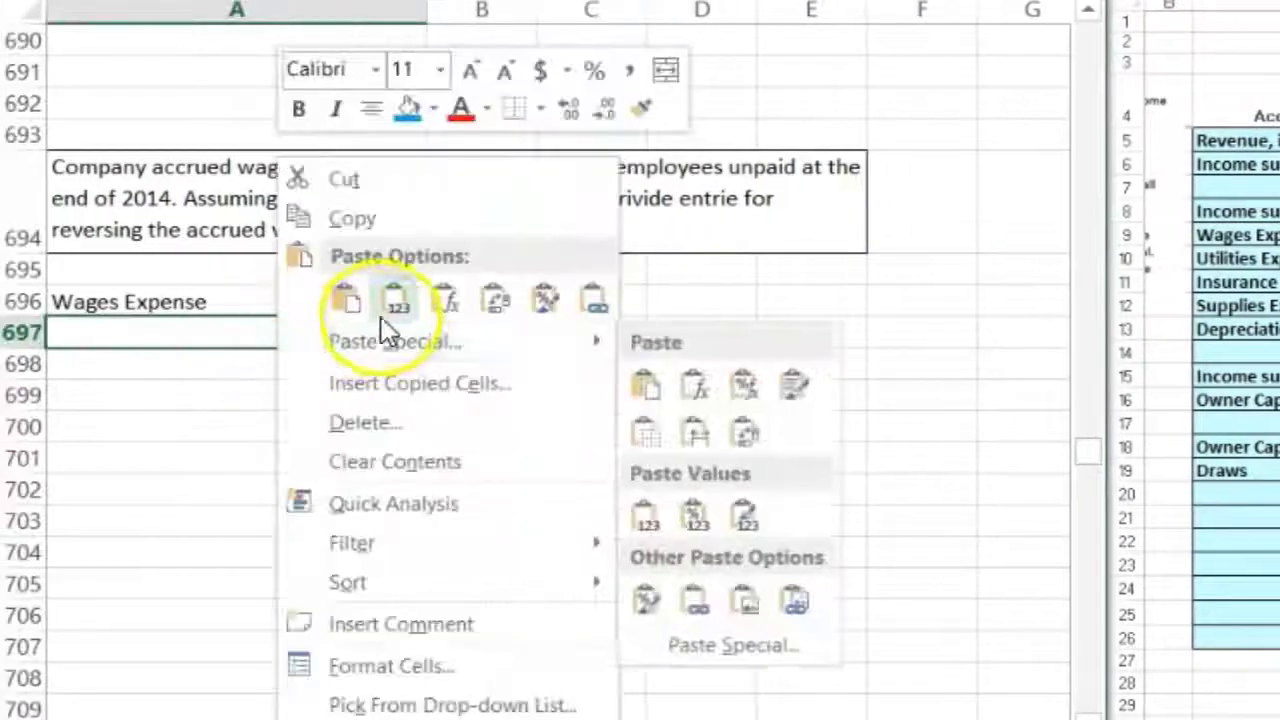
pyautogui.click(391, 297)
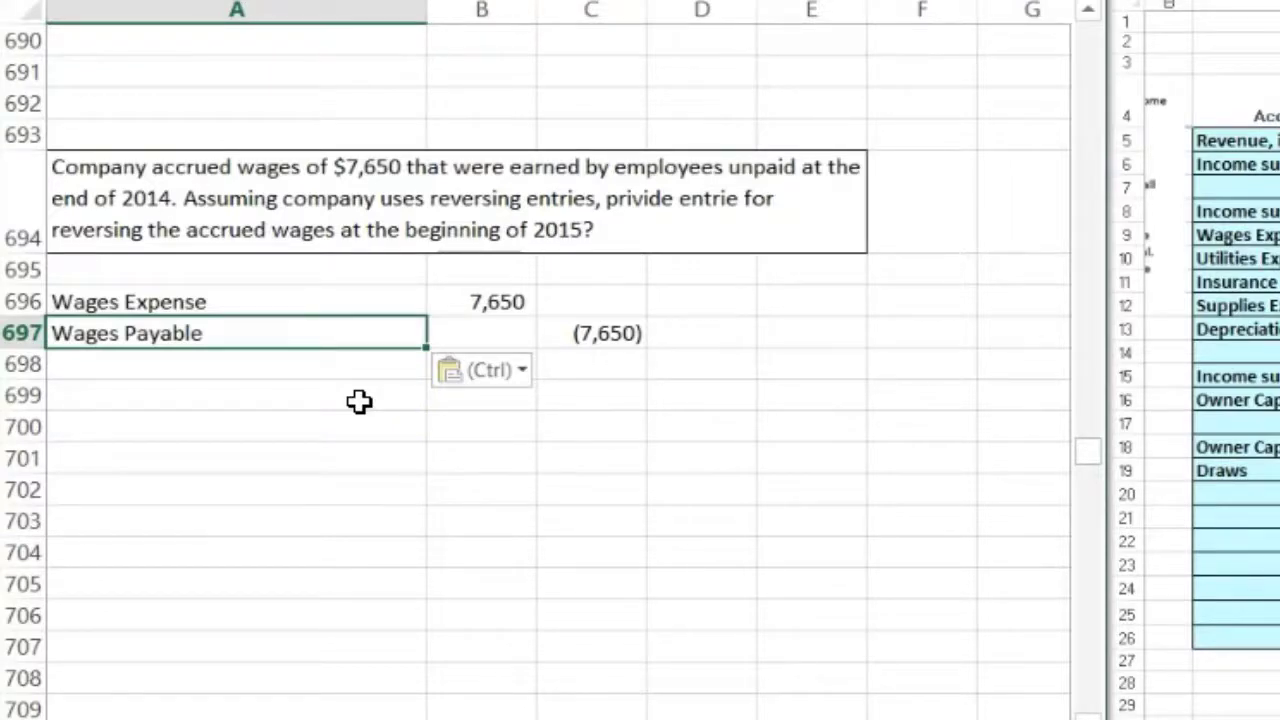
pyautogui.moveTo(280, 309); pyautogui.dragTo(610, 332)
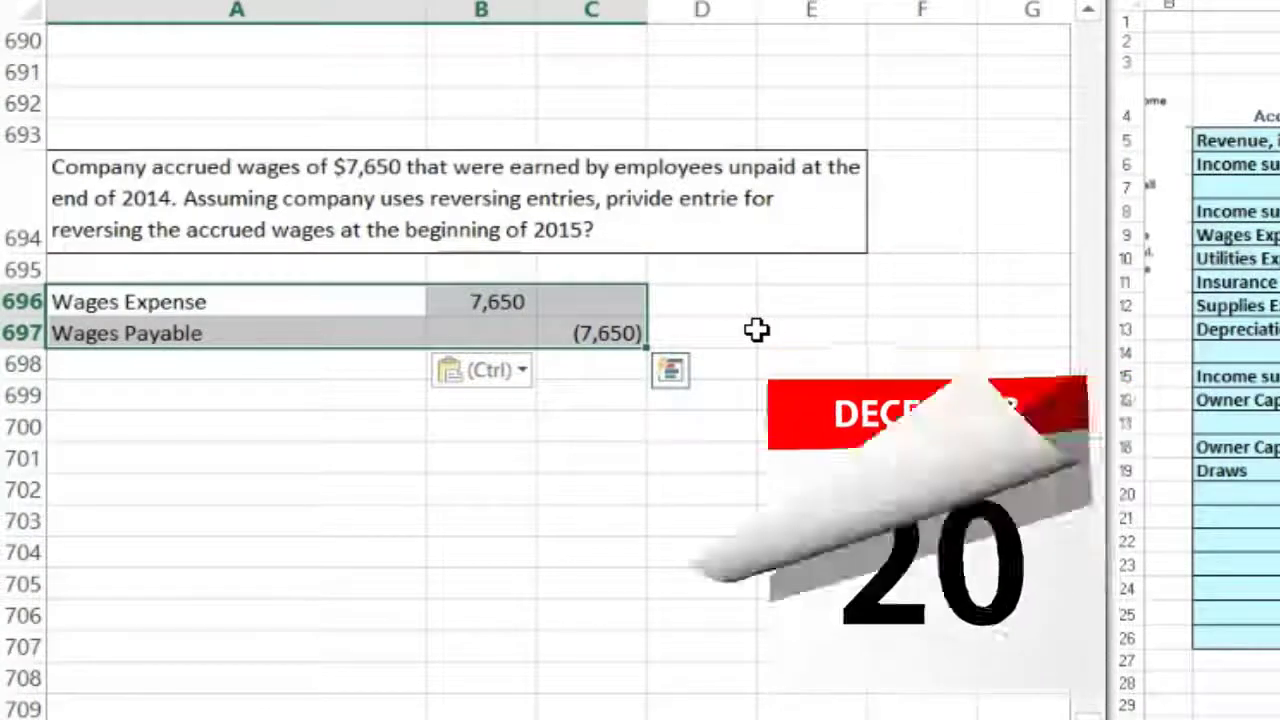
pyautogui.moveTo(300, 330); pyautogui.dragTo(581, 337)
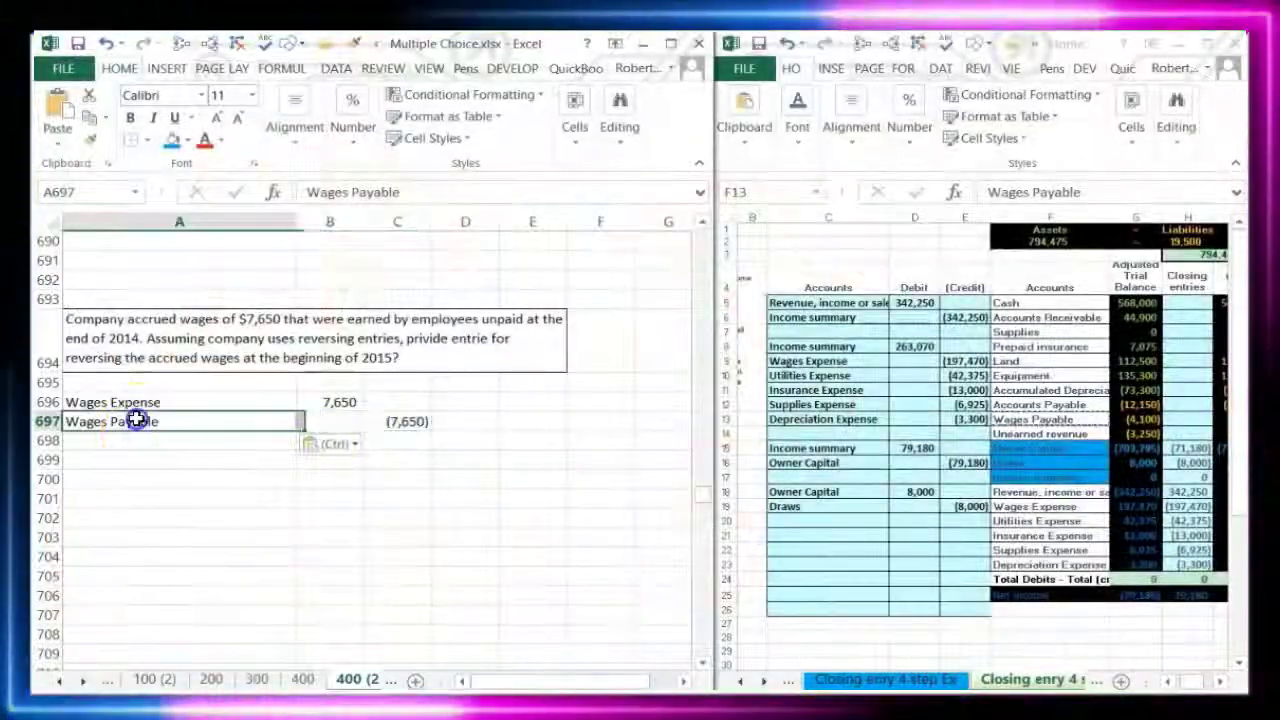
# Copy 'Wages Payable' into A699 and credit C700 with =-B699, giving (7,650).
pyautogui.rightClick(140, 422)
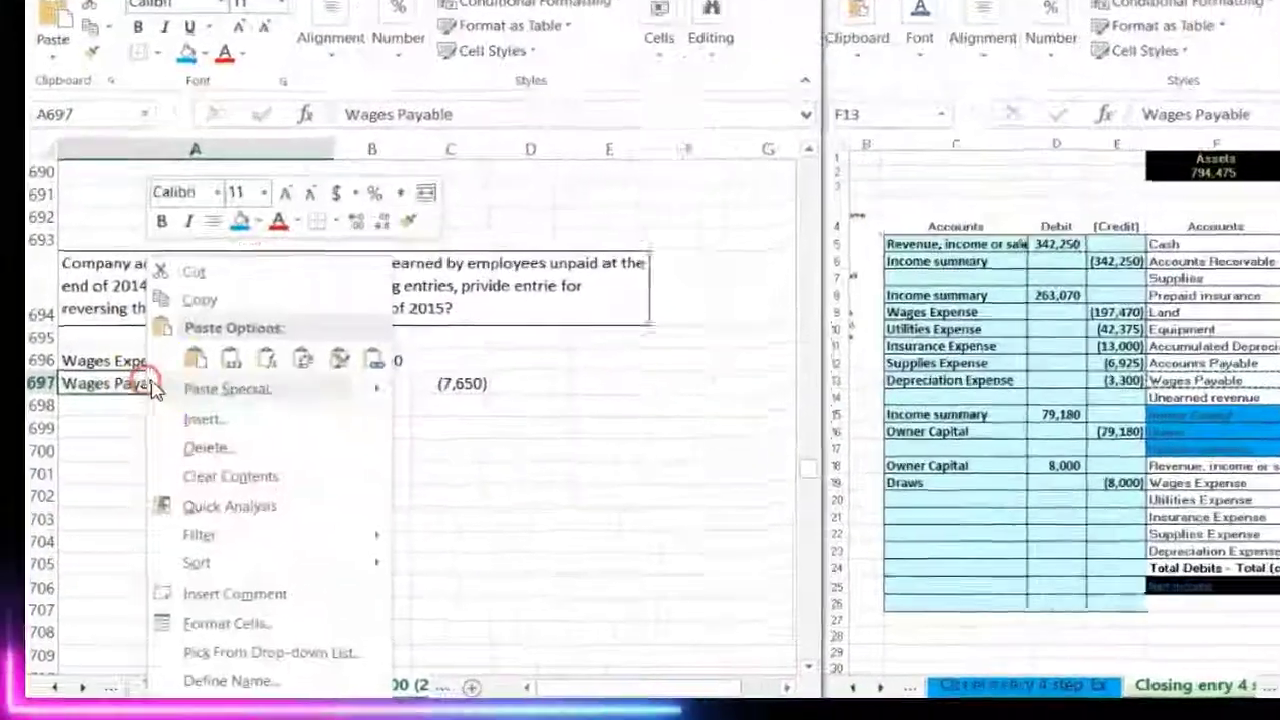
pyautogui.click(231, 359)
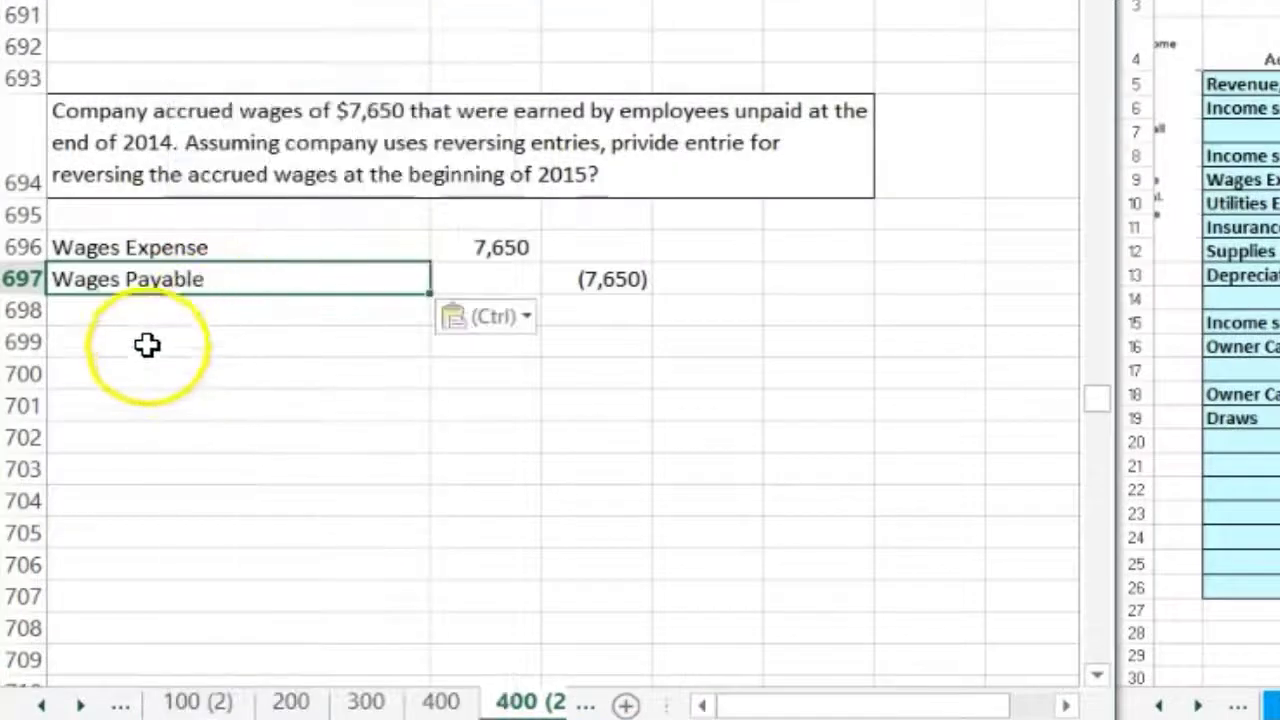
pyautogui.rightClick(160, 282)
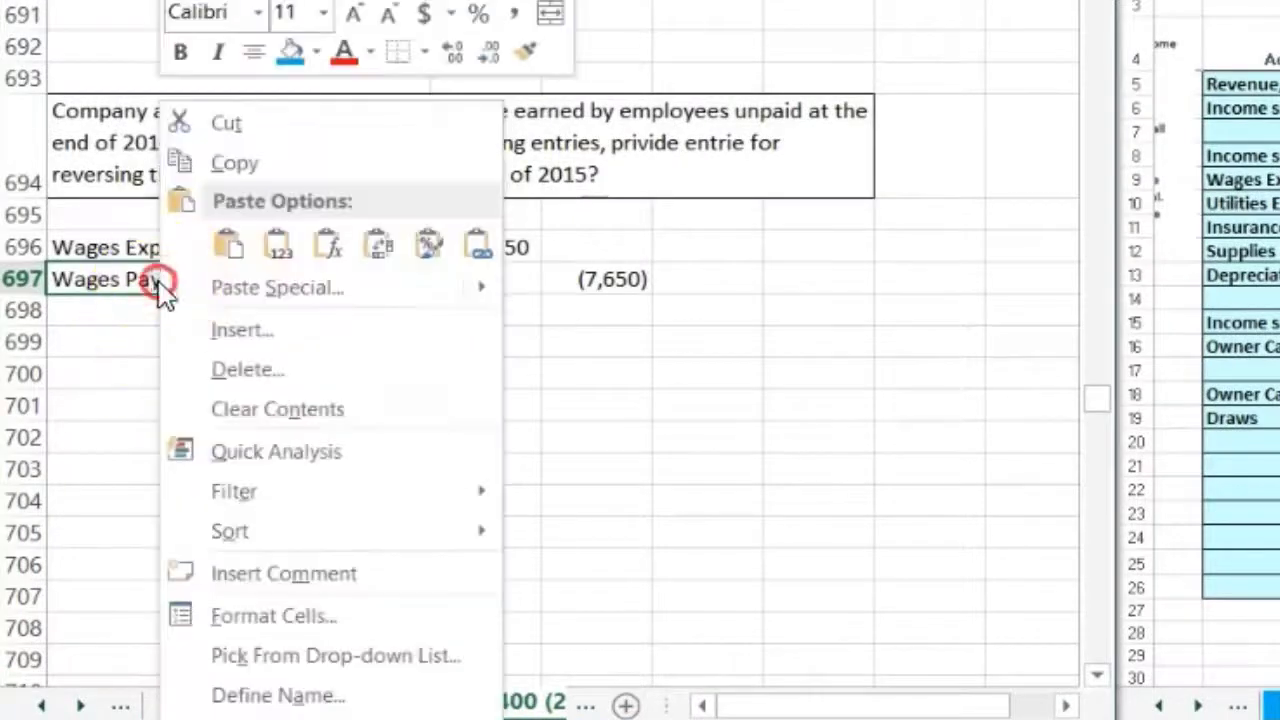
pyautogui.click(232, 160)
pyautogui.rightClick(140, 346)
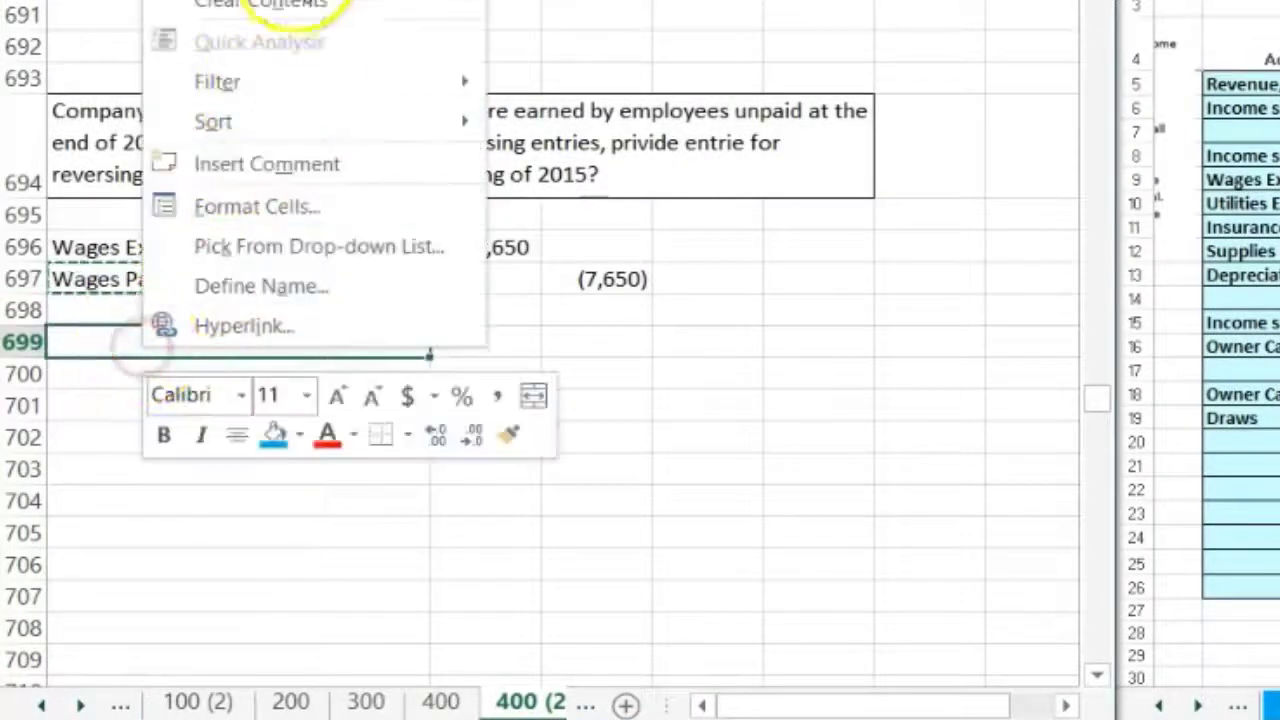
pyautogui.hotkey('ctrl', 'v')
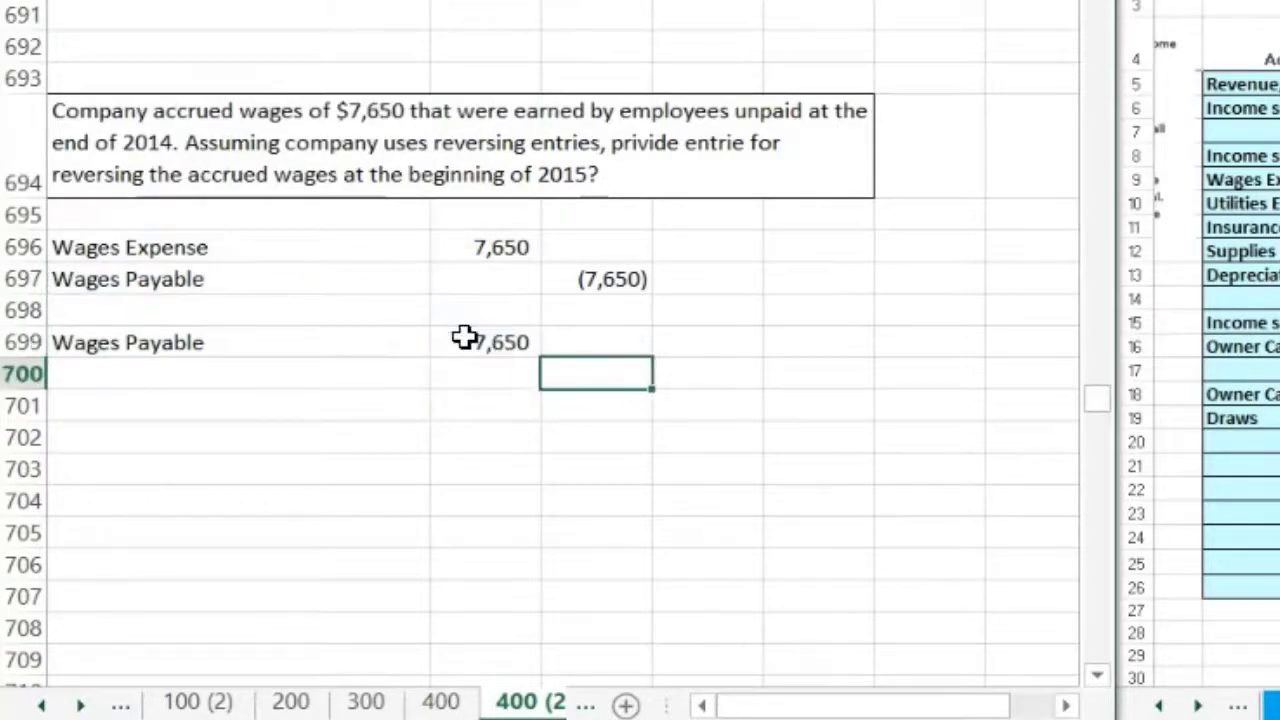
pyautogui.write('=-')
pyautogui.click(464, 337)
pyautogui.press('Return')
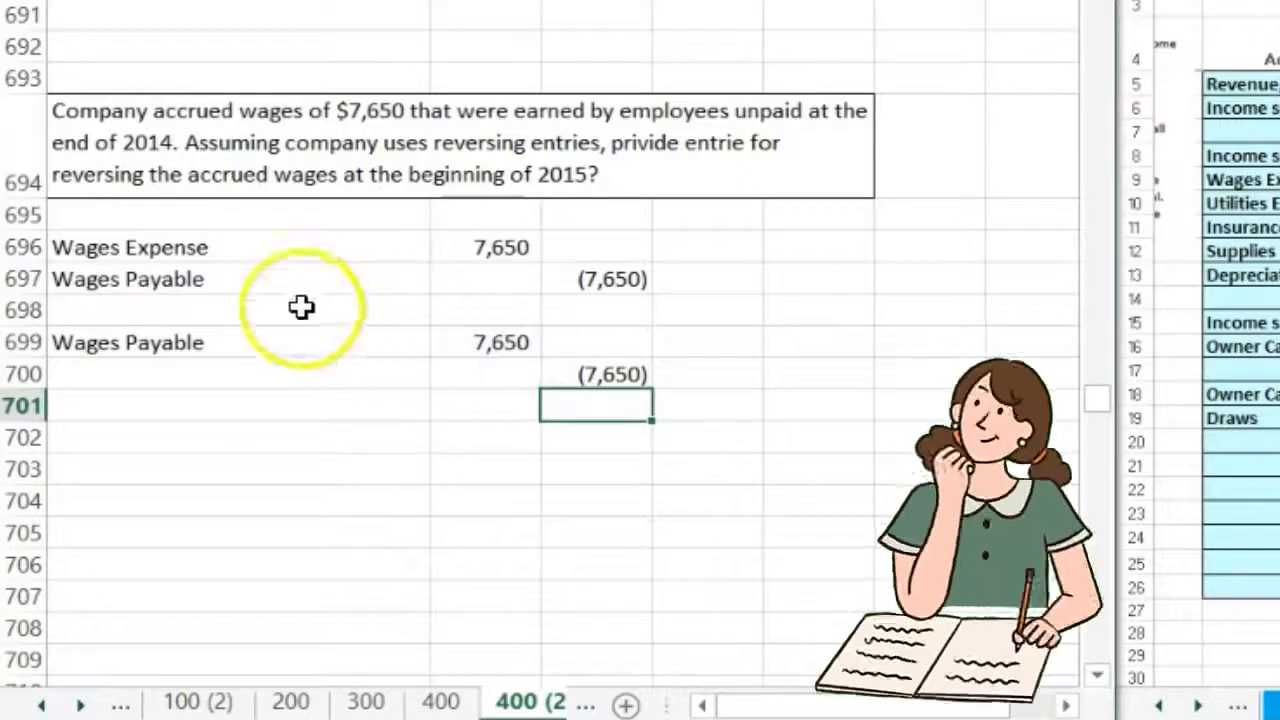
# Paste 'Wages Expense' into A700 as the credited account.
pyautogui.moveTo(254, 246); pyautogui.dragTo(254, 280)
pyautogui.rightClick(254, 280)
pyautogui.click(290, 163)
pyautogui.click(206, 371)
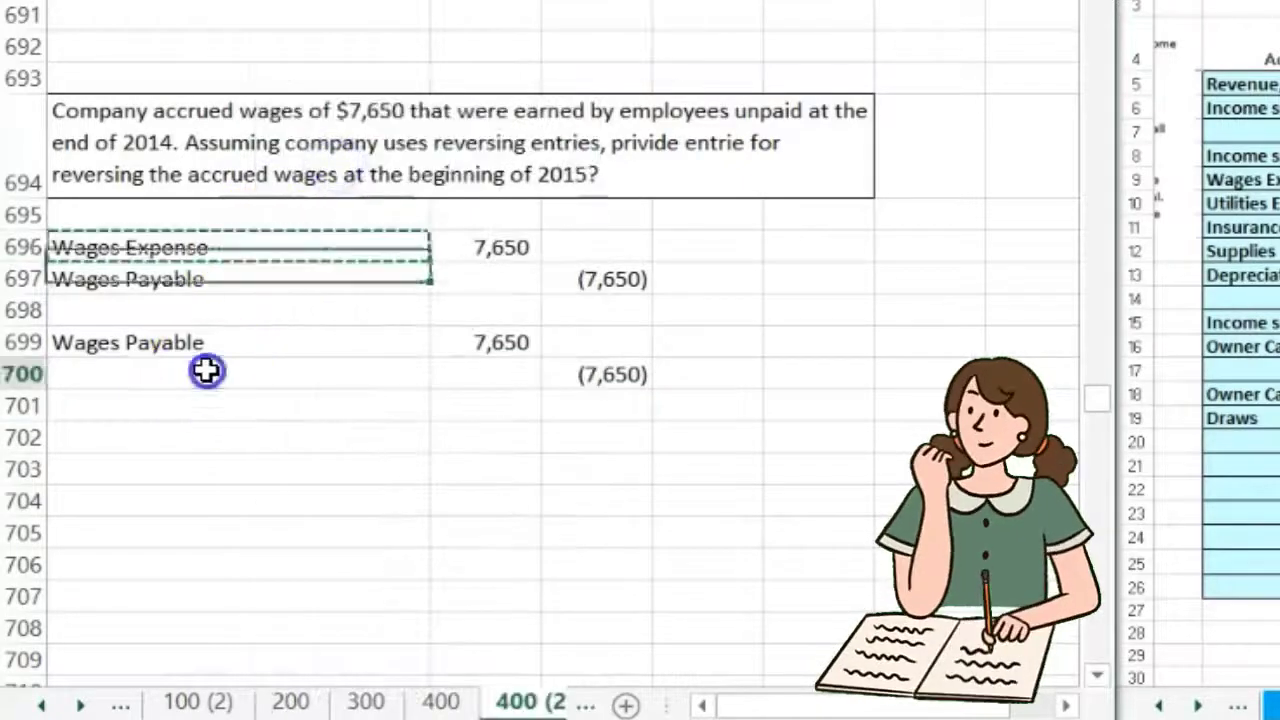
pyautogui.rightClick(206, 371)
pyautogui.hotkey('ctrl', 'v')
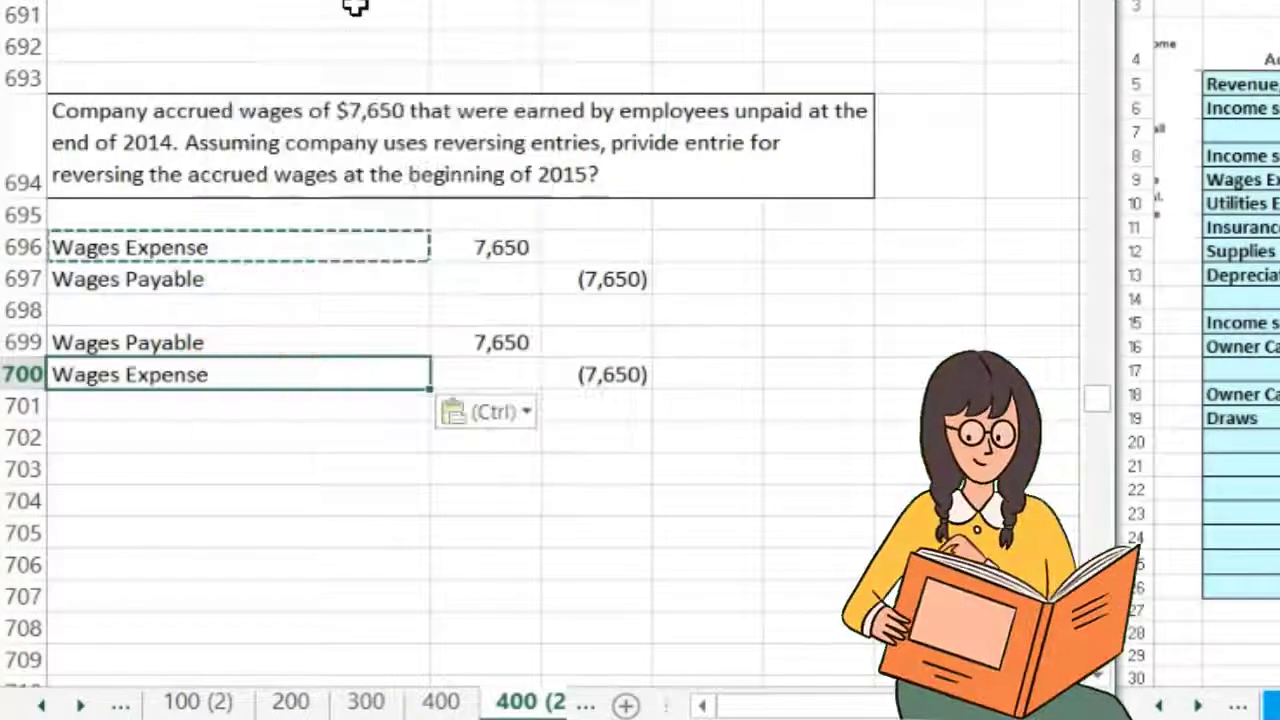
pyautogui.click(583, 375)
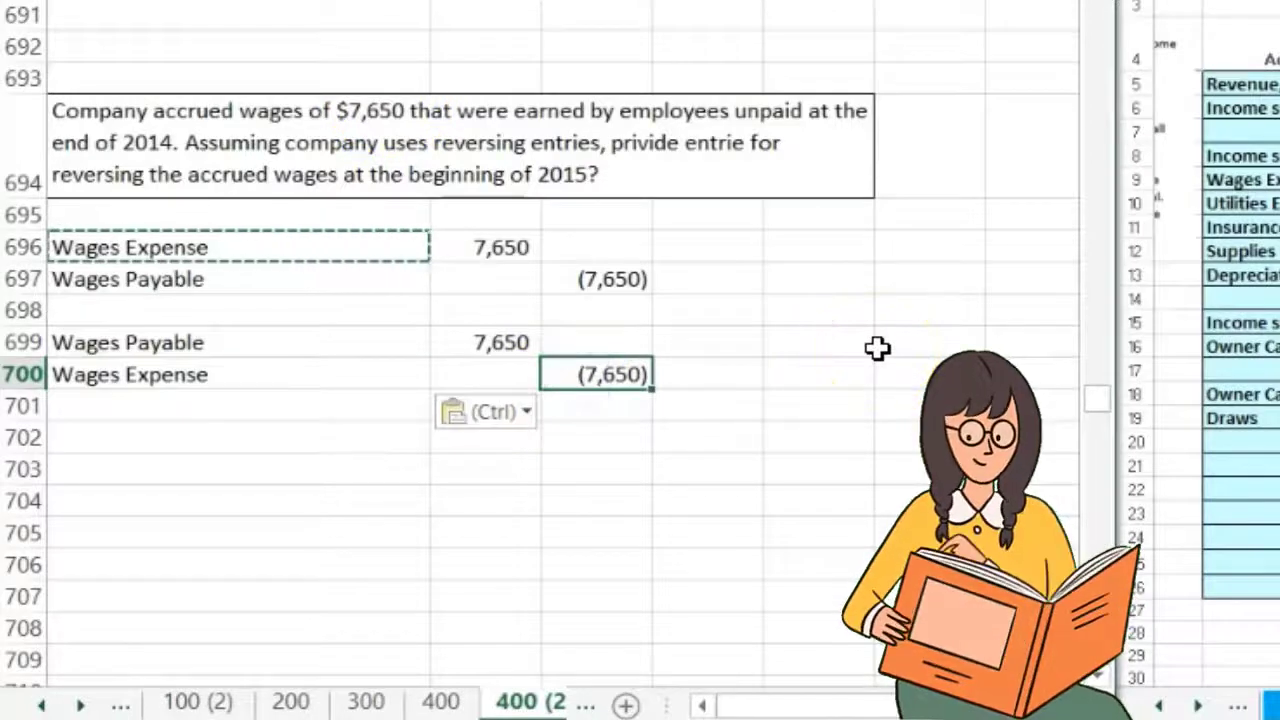
# Enter +E700+C700 in E702, netting 10,000 against the reversal to 2,350.
pyautogui.click(783, 347)
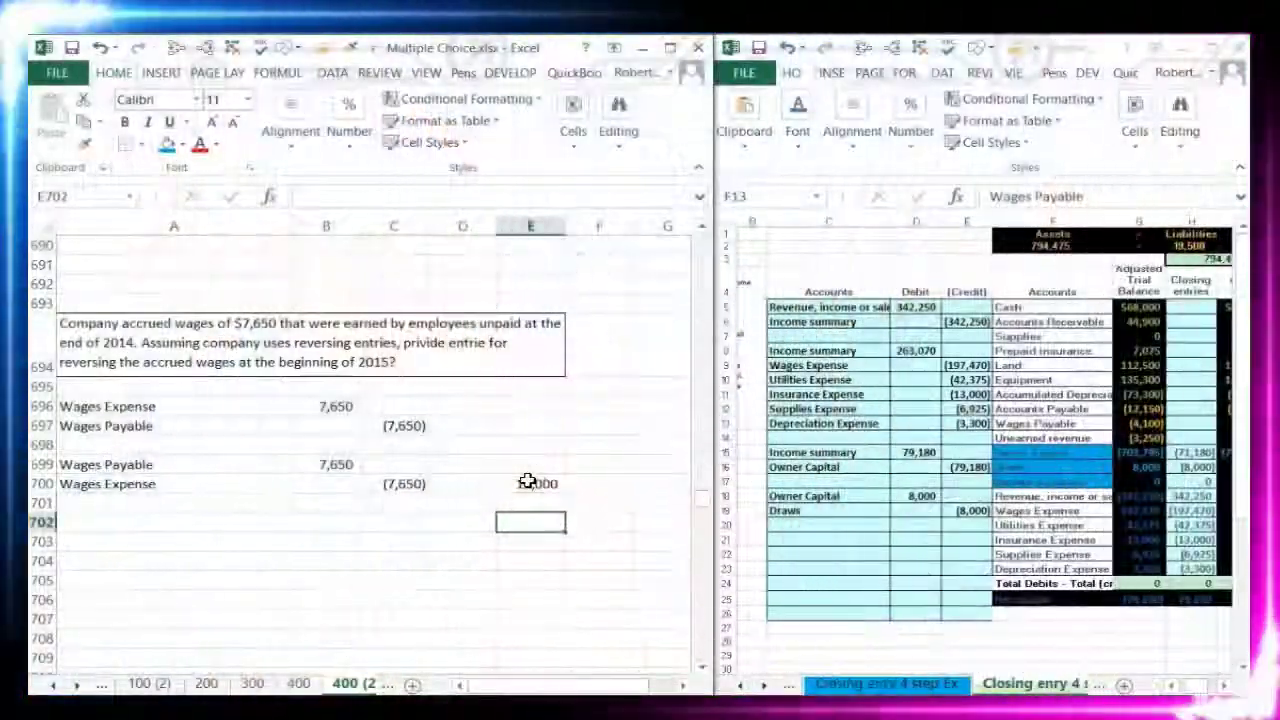
pyautogui.write('+E700')
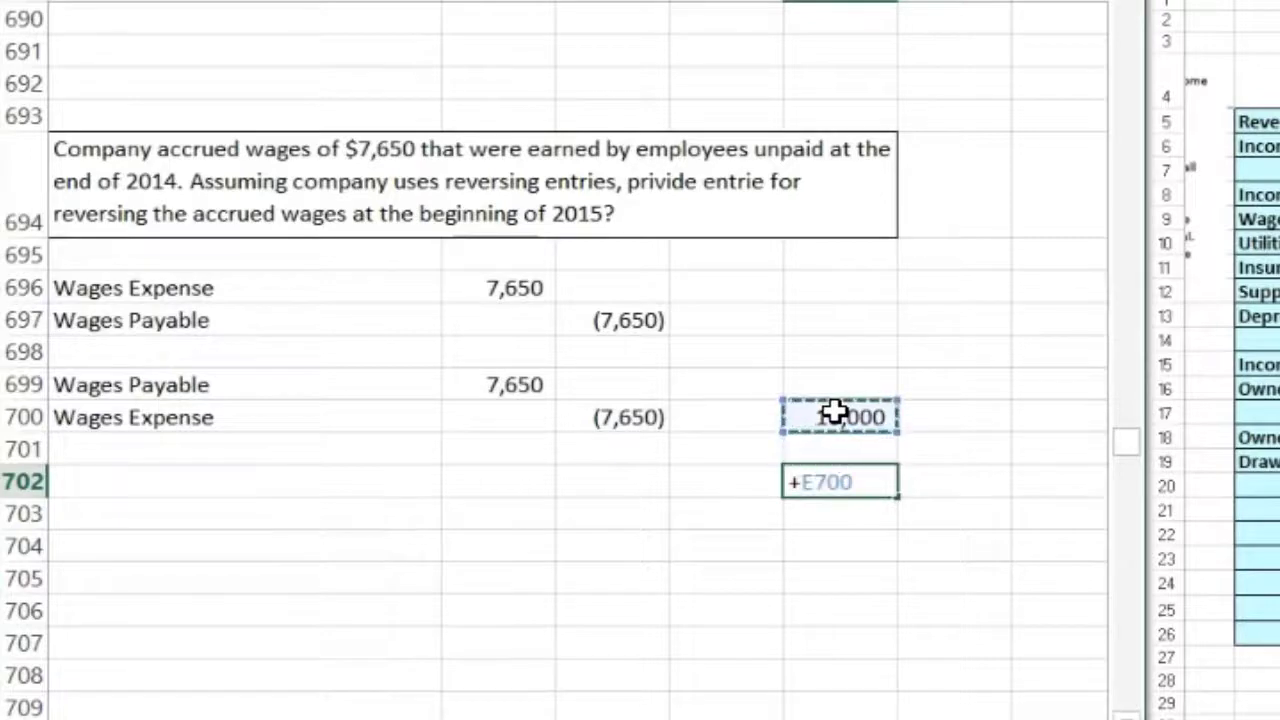
pyautogui.press('Left')
pyautogui.press('Left')
pyautogui.press('Up')
pyautogui.press('Up')
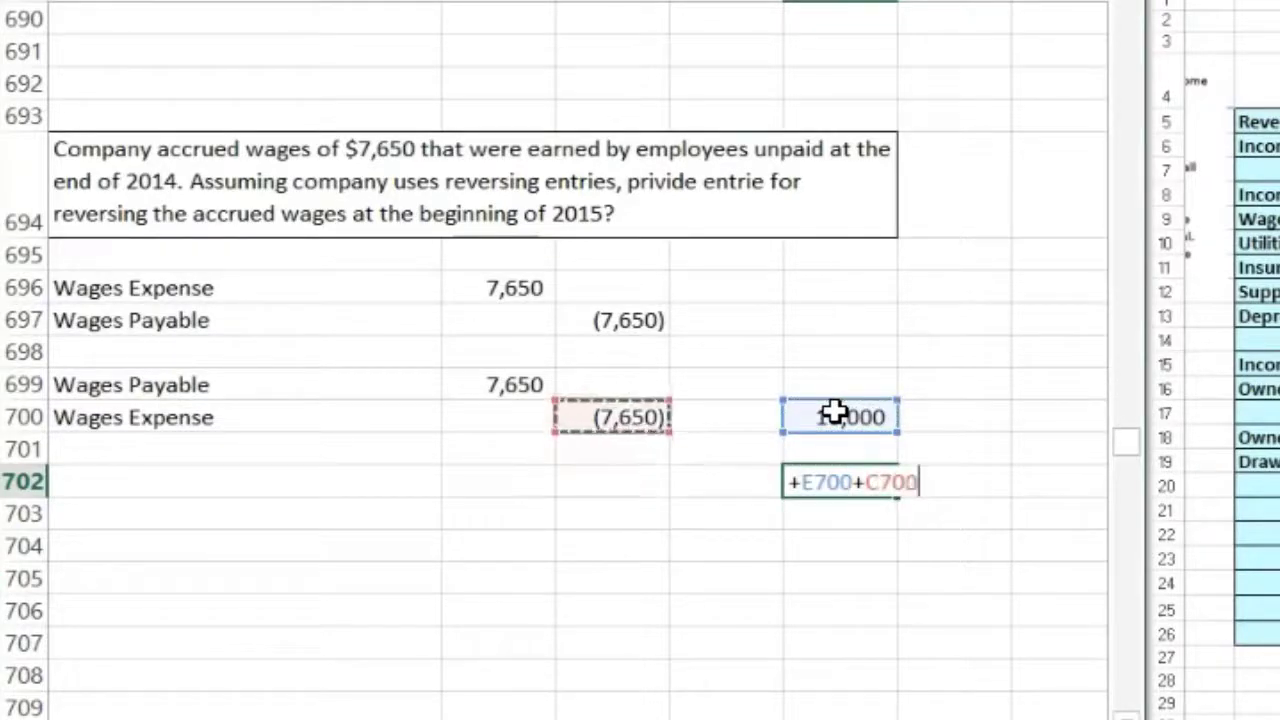
pyautogui.press('Return')
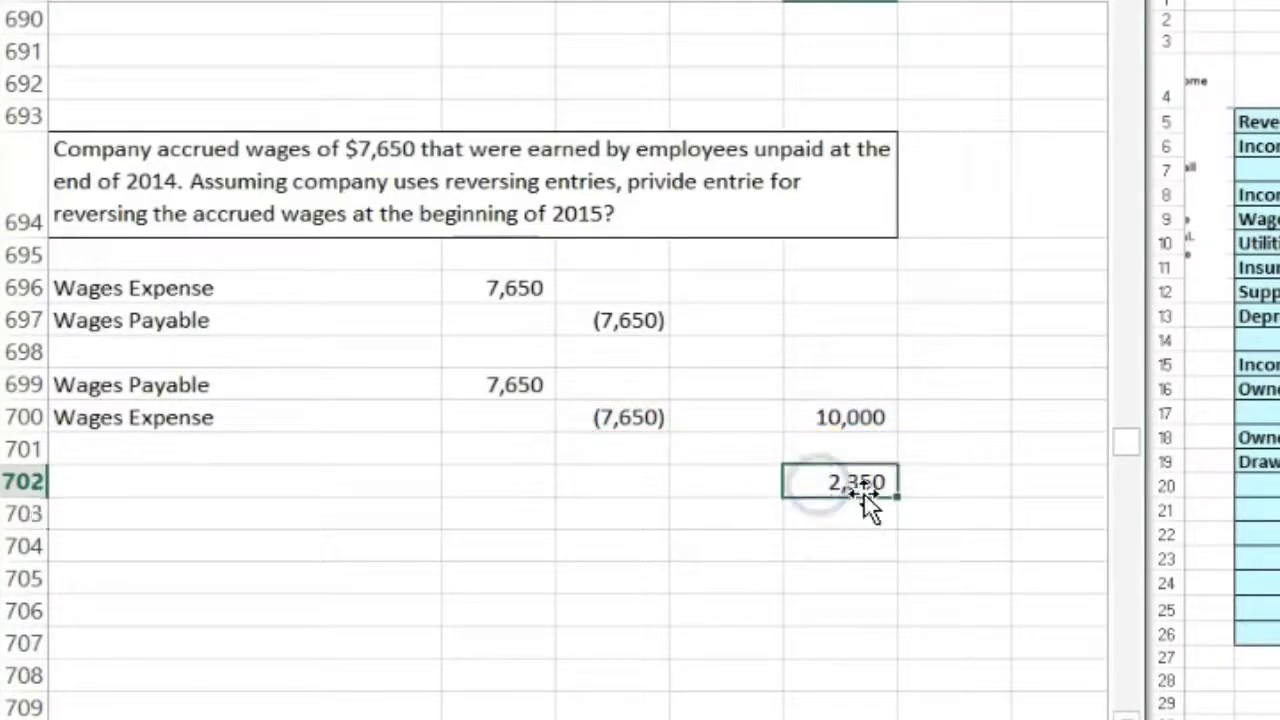